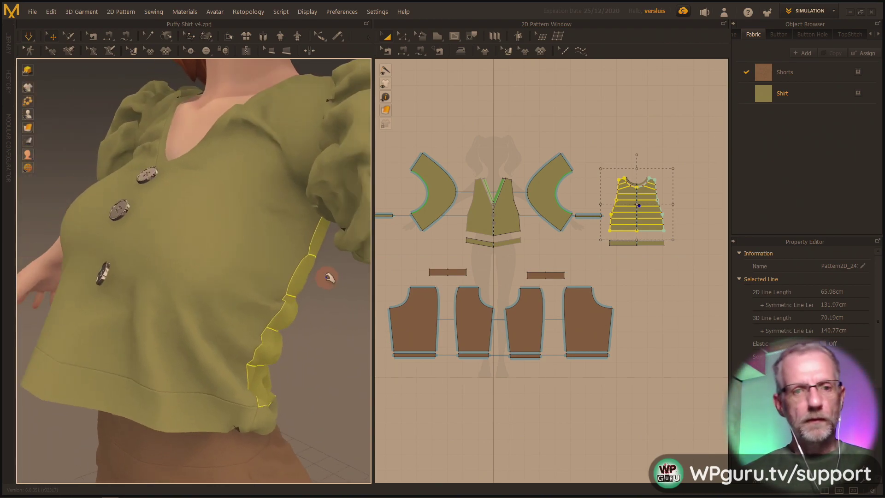
Step: Save the project
scroll(328, 277, "down", 5)
mouse_move(300, 308)
right_mouse_down()
mouse_move(340, 312)
mouse_move(297, 317)
right_mouse_up()
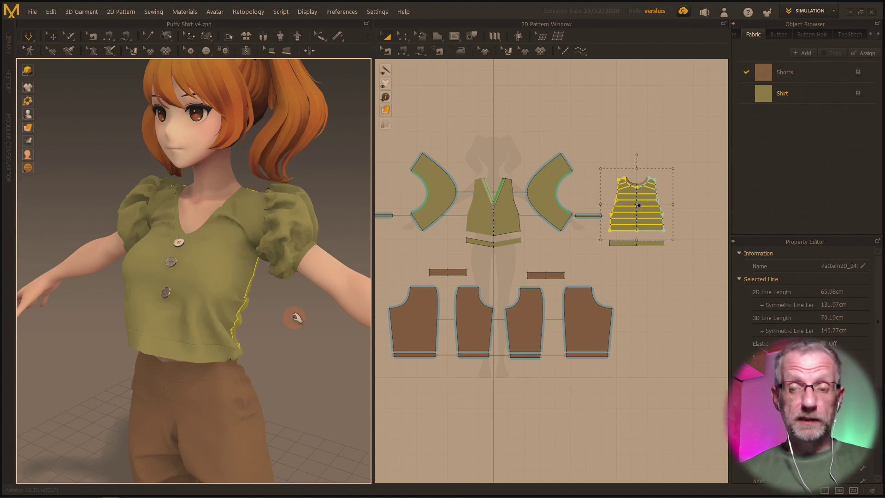
left_click(36, 12)
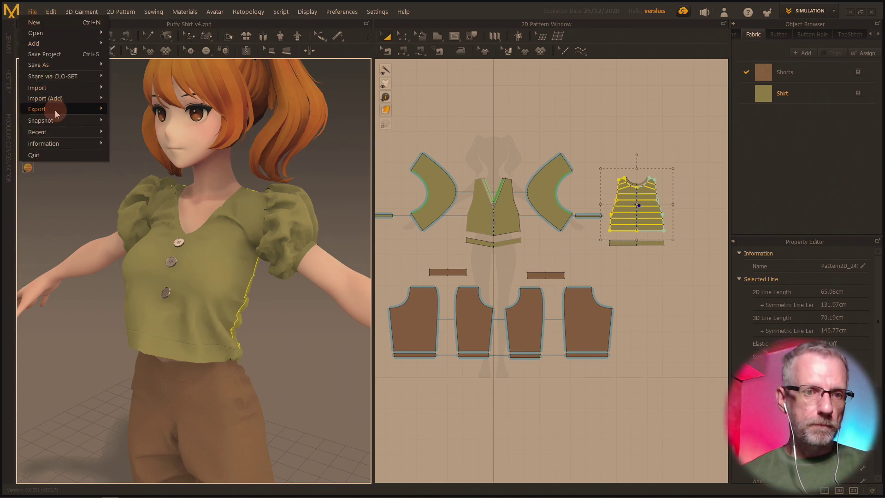
mouse_move(54, 110)
left_click(51, 54)
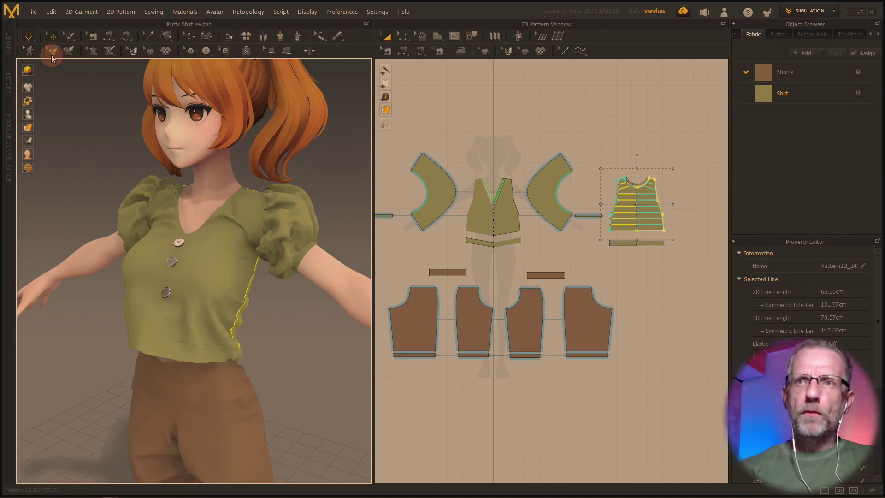
Step: Deselect the back bodice pattern and switch the workspace from Simulation to the UV Editor
left_click(33, 12)
mouse_move(85, 109)
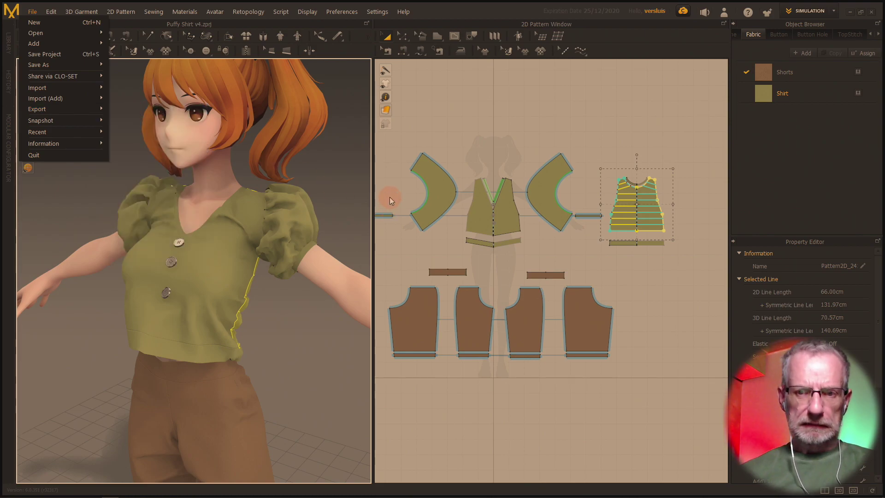
left_click(518, 125)
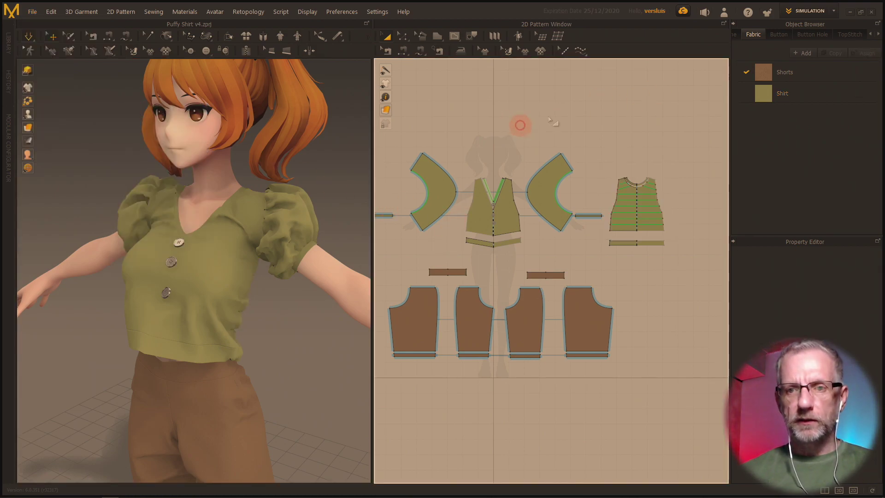
left_click(834, 11)
left_click(806, 78)
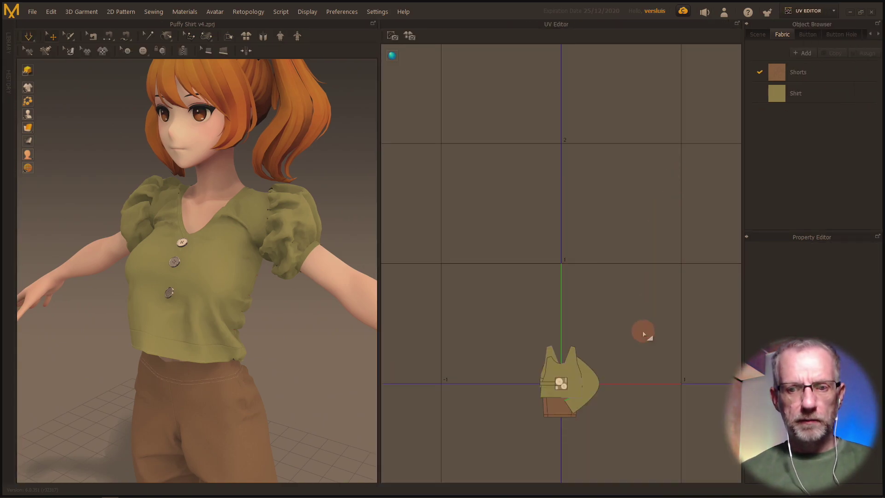
Step: Select all the UV pieces and fit them to the 0-1 space with Length (Absolute)
scroll(643, 332, "down", 2)
scroll(644, 332, "up", 3)
middle_click_drag(643, 332, 601, 224)
scroll(585, 222, "up", 3)
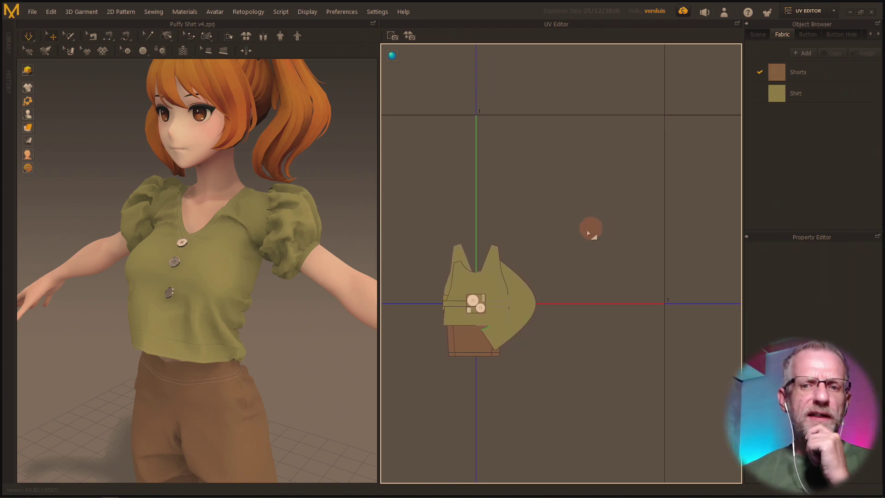
right_click(525, 297)
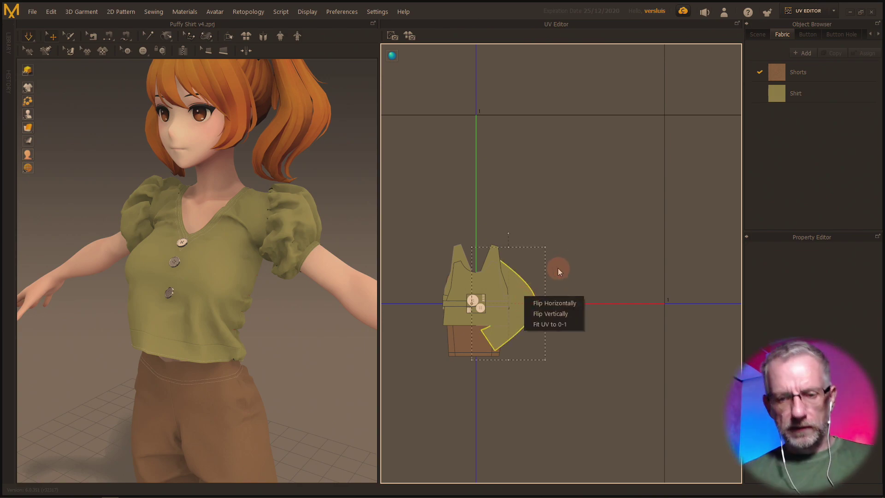
left_click(582, 245)
key("ctrl+a")
right_click(523, 305)
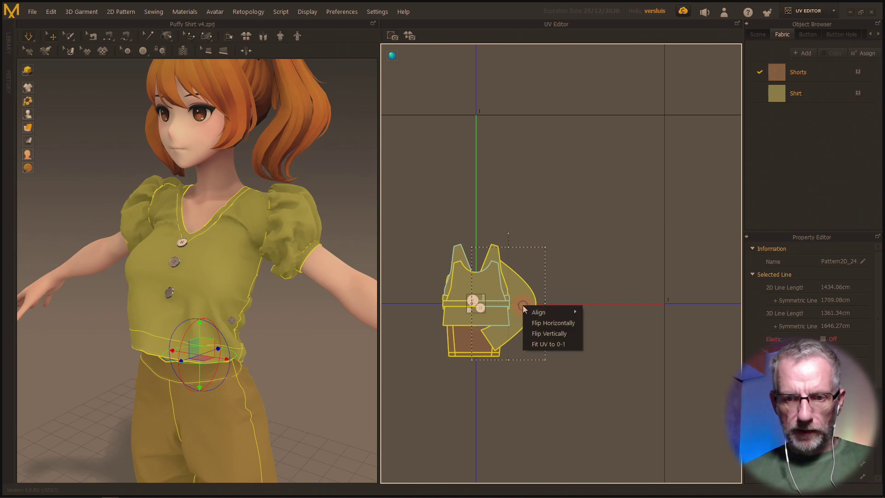
left_click(551, 344)
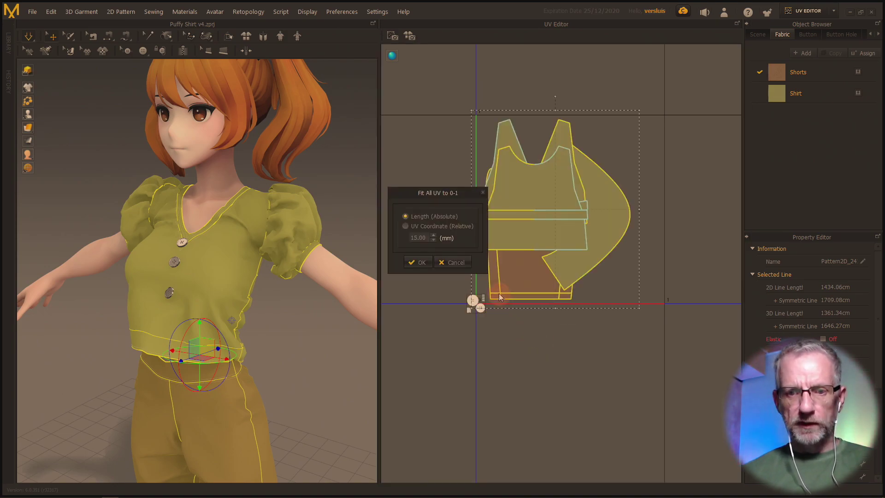
left_click(422, 262)
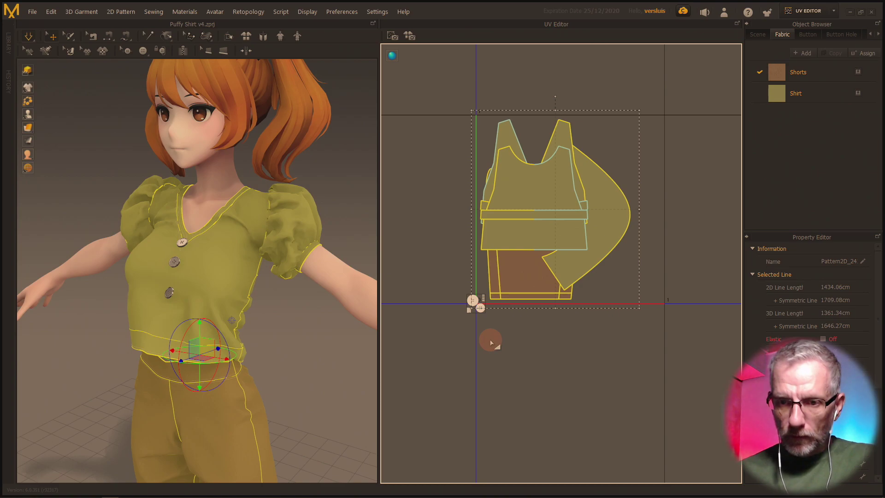
Step: Try to move the whole stack of UV pieces out into the tiles above and beside it
scroll(490, 343, "down", 4)
middle_click_drag(482, 390, 479, 388)
left_click_drag(485, 287, 580, 204)
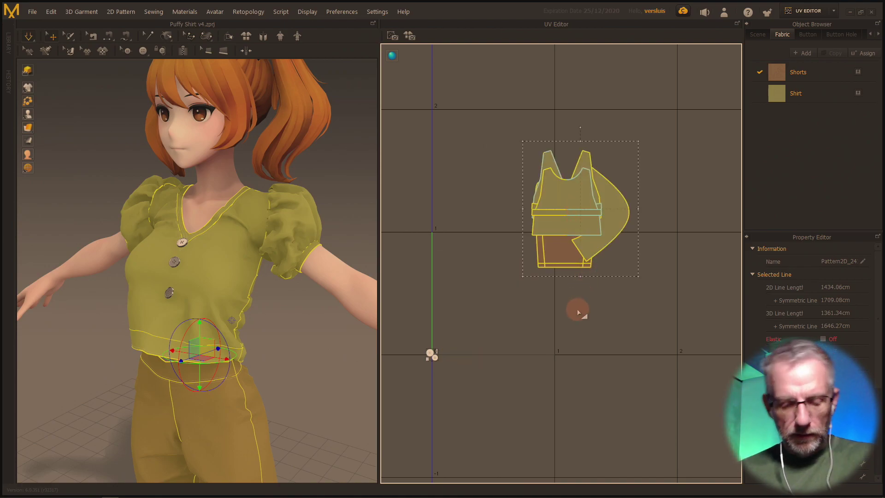
key("ctrl+z")
Step: Lift both sleeves and the back and front bodices off the stack and place them side by side in the row of tiles above
left_click(583, 344)
left_click(523, 301)
left_click_drag(542, 301, 641, 187)
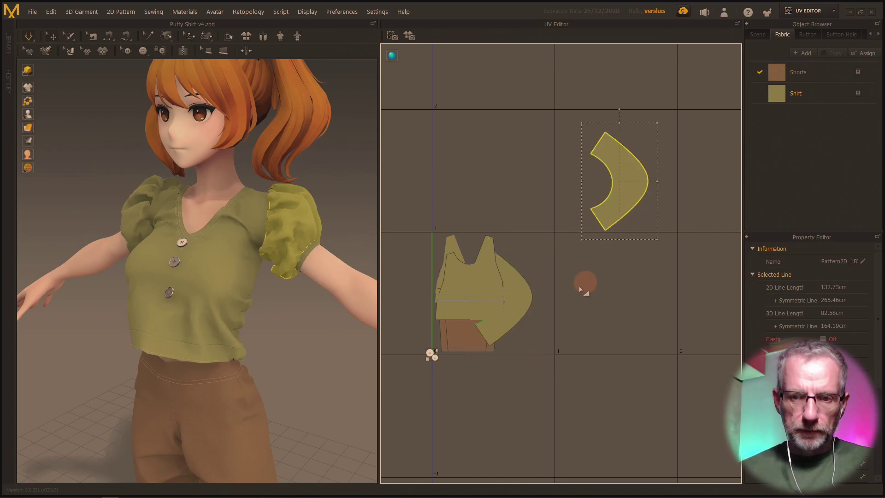
left_click_drag(525, 303, 694, 187)
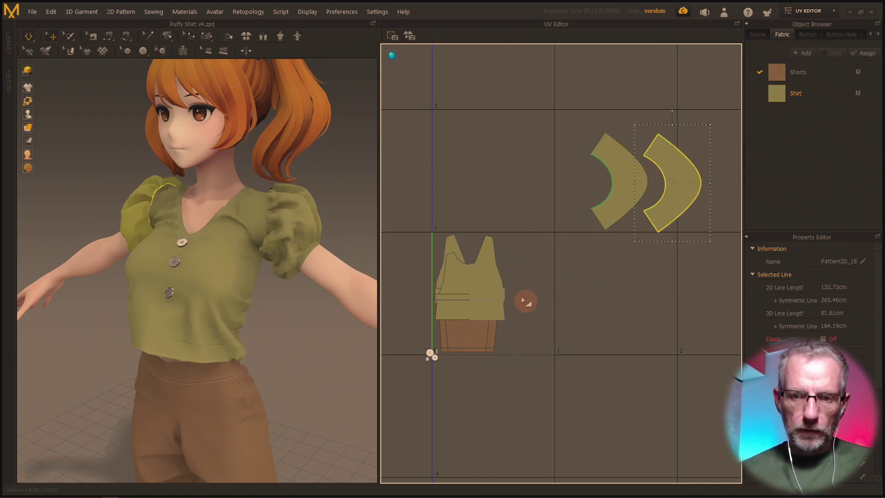
left_click_drag(487, 282, 546, 144)
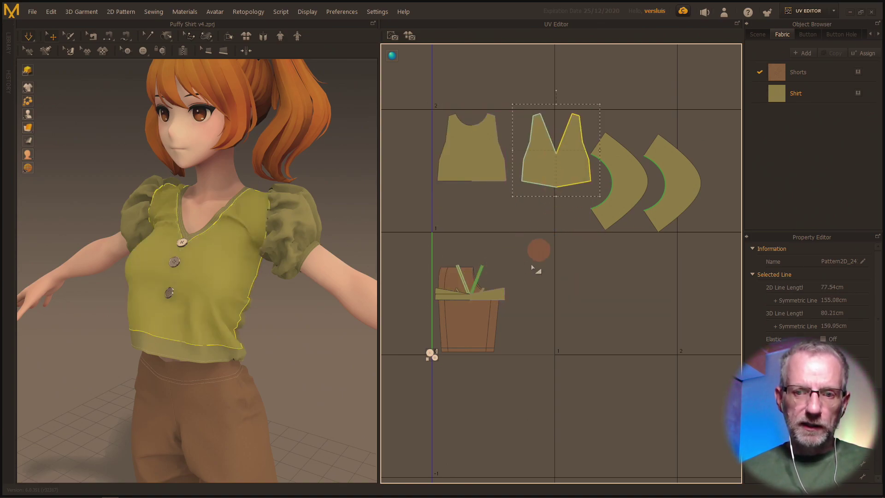
Step: Move the back hem band off the stack into the neighbouring tile and the front hem band up beneath the bodices
left_click_drag(496, 297, 615, 292)
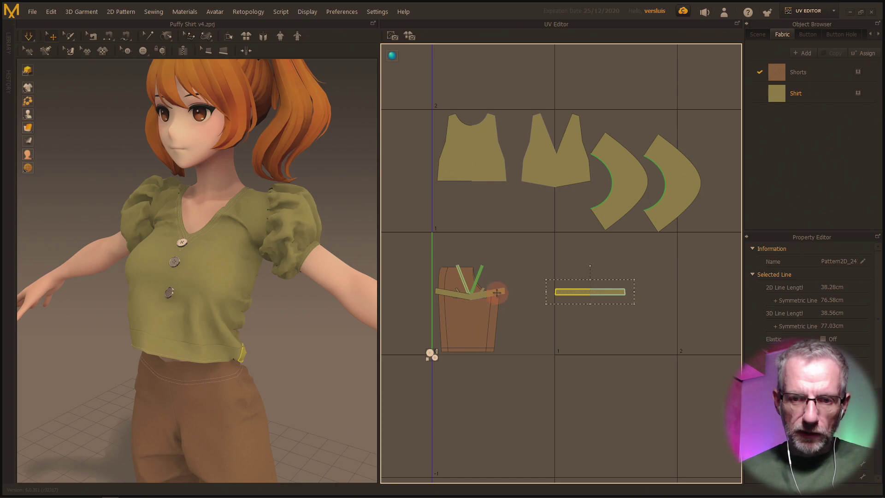
left_click_drag(497, 293, 567, 228)
Step: Move the V-neck trims, the curved back neckline trim and both sleeve cuffs off the shorts stack into empty space
scroll(501, 287, "down", 2)
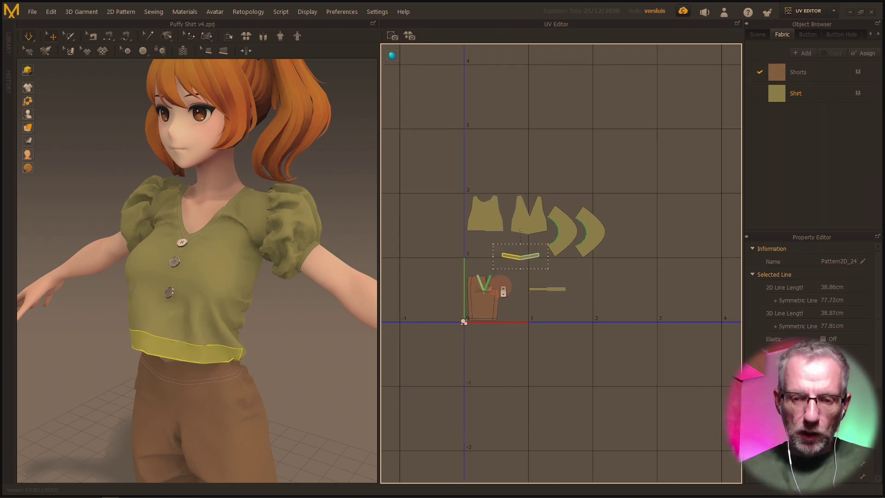
scroll(501, 286, "up", 6)
middle_click_drag(498, 289, 593, 277)
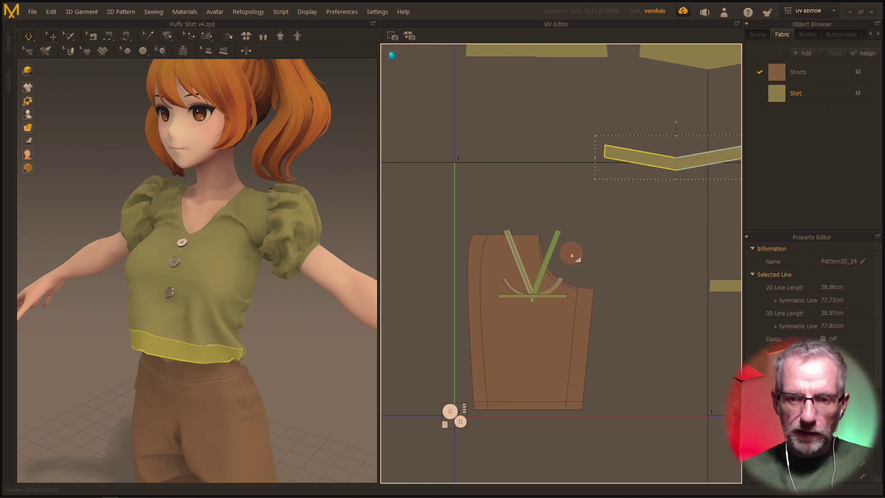
left_click_drag(555, 245, 579, 100)
left_click_drag(557, 279, 667, 92)
left_click_drag(559, 296, 646, 208)
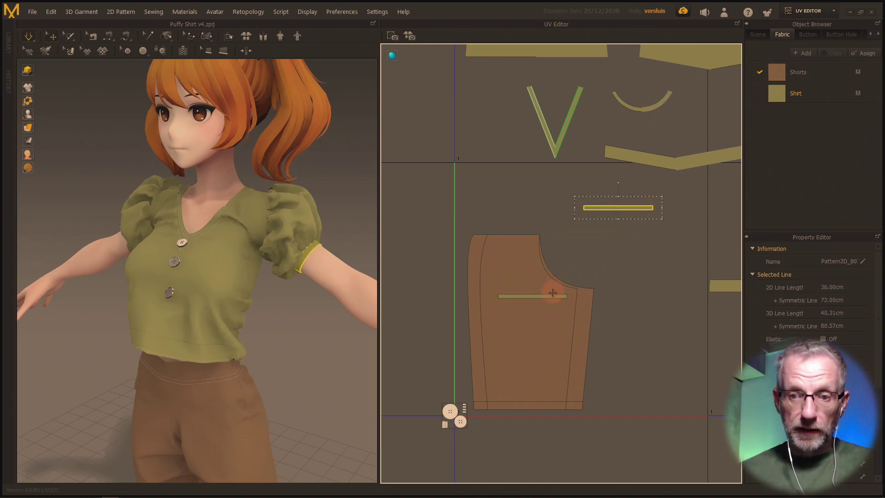
left_click_drag(557, 297, 644, 252)
left_click_drag(698, 234, 692, 238)
Step: Try to spread the stacked shorts panels apart in the UV layout
left_click_drag(551, 348, 431, 304)
left_click_drag(529, 327, 558, 418)
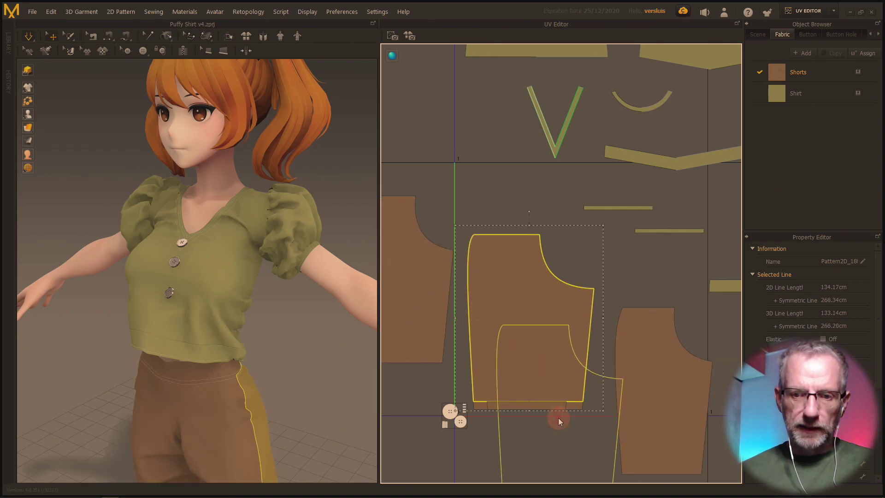
left_click(531, 363)
key("ctrl+z")
key("ctrl+z")
key("ctrl+z")
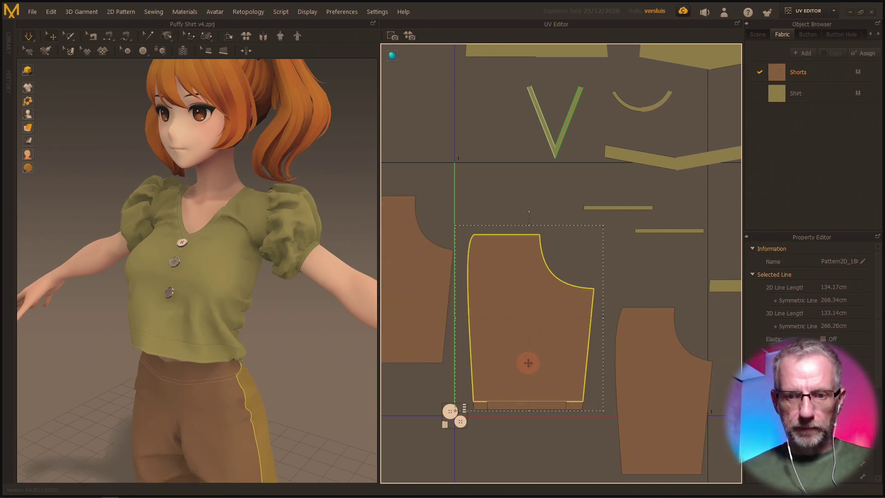
key("ctrl+z")
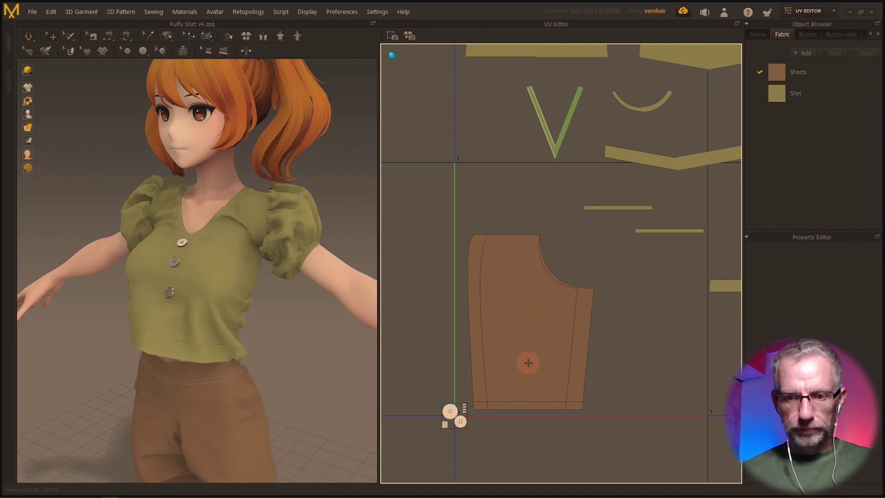
Step: Move the back hem band up beneath the sleeves and place one sleeve cuff just below it
scroll(577, 338, "down", 3)
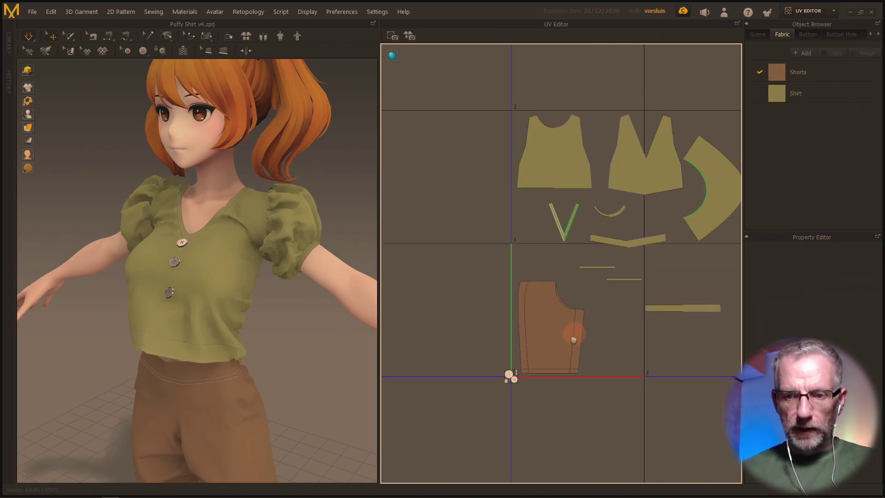
scroll(510, 367, "down", 4)
scroll(461, 385, "up", 3)
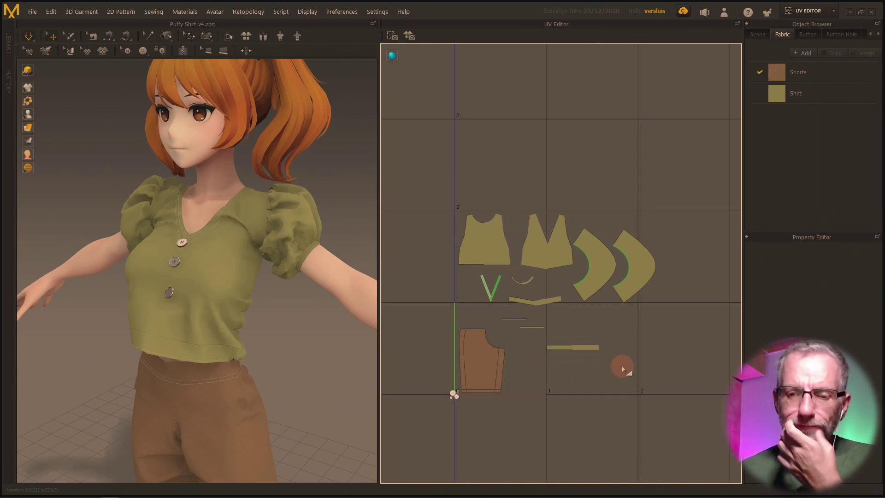
left_click_drag(587, 348, 602, 322)
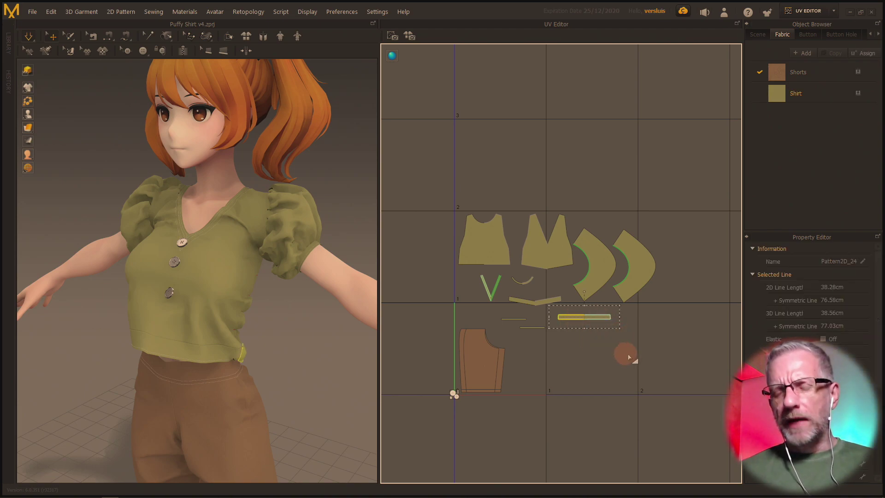
left_click_drag(517, 318, 596, 335)
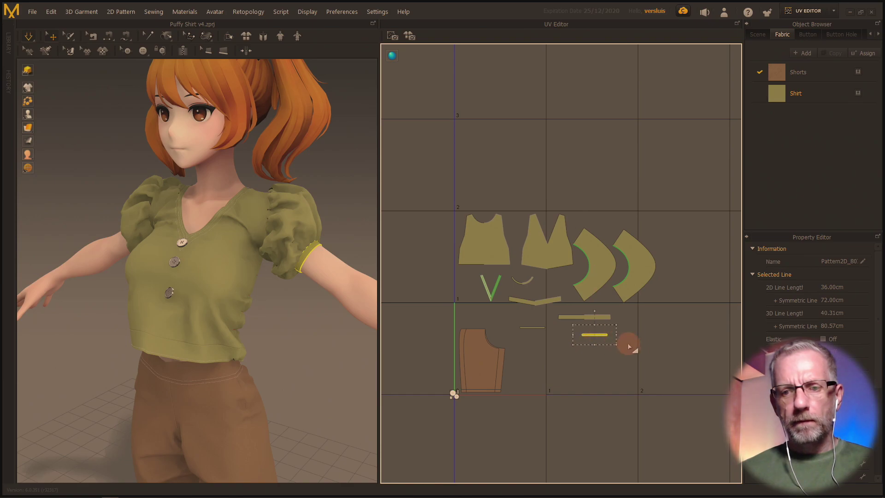
Step: Try to select all the shirt pieces together without including the shorts
left_click_drag(648, 352, 525, 243)
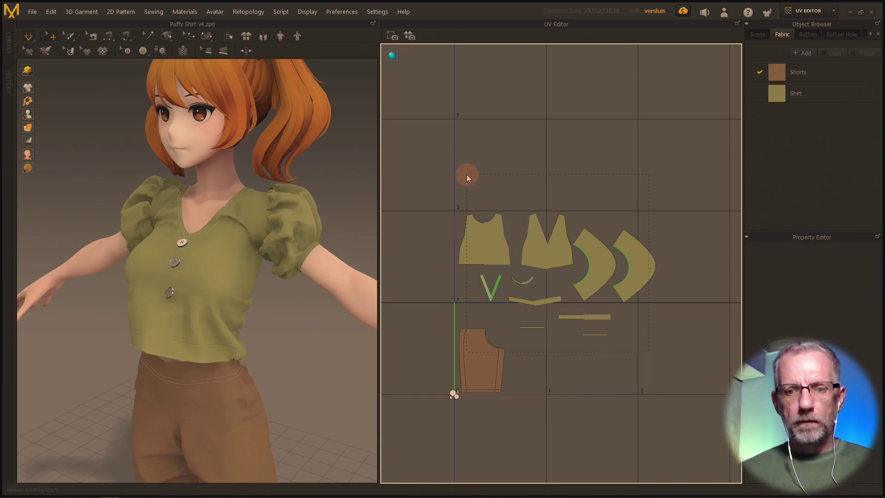
left_click_drag(467, 174, 461, 174)
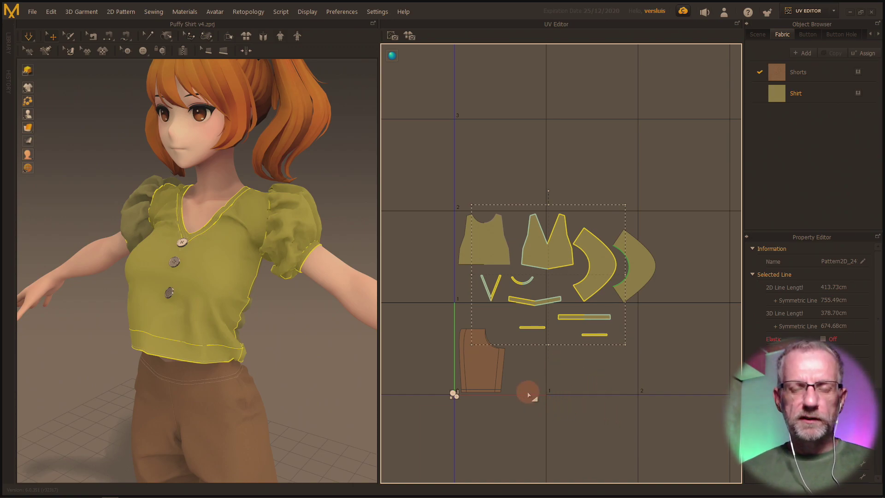
left_click_drag(447, 195, 656, 311)
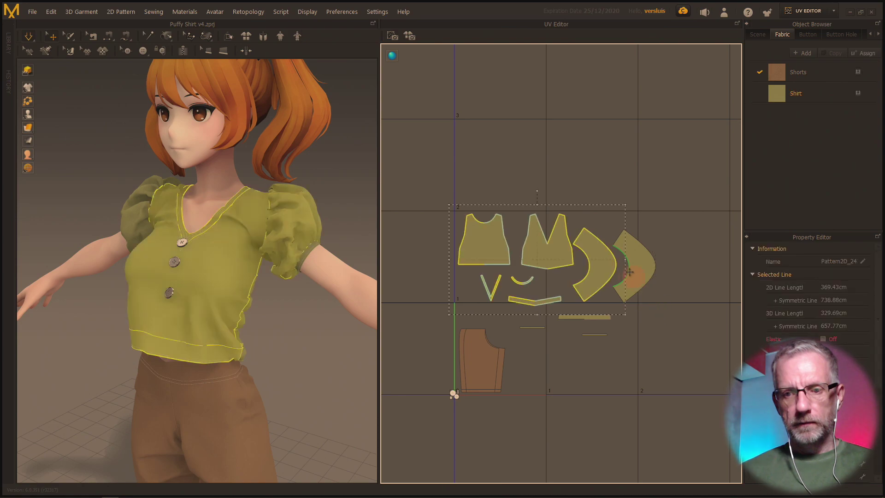
left_click_drag(645, 347, 588, 292)
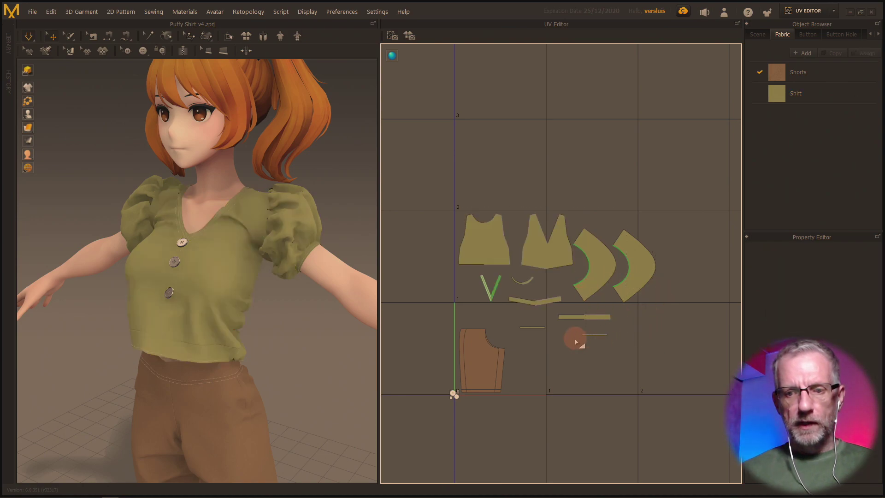
Step: Move the two sleeve cuffs up above the bodices and sleeves, away from the shorts
left_click_drag(597, 335, 600, 200)
left_click_drag(540, 329, 544, 181)
left_click_drag(447, 140, 577, 293)
left_click_drag(653, 322, 544, 242)
left_click_drag(450, 174, 454, 160)
right_click(565, 252)
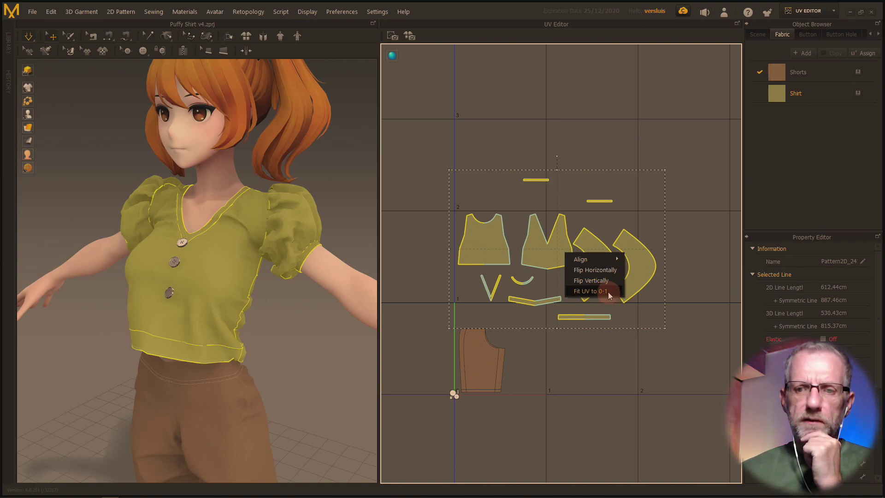
left_click(624, 370)
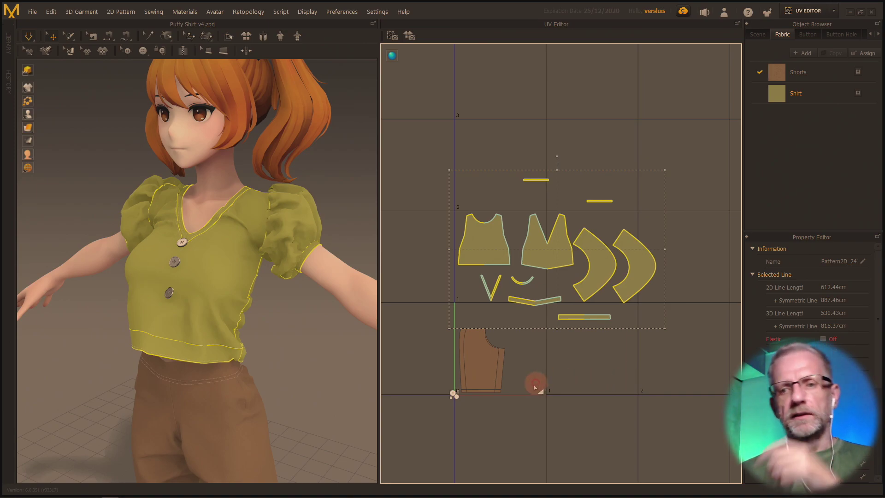
Step: Select the stacked shorts pieces together with the buttons and move them out of the 0-1 tile, well below the shirt pieces
left_click_drag(530, 431, 435, 320)
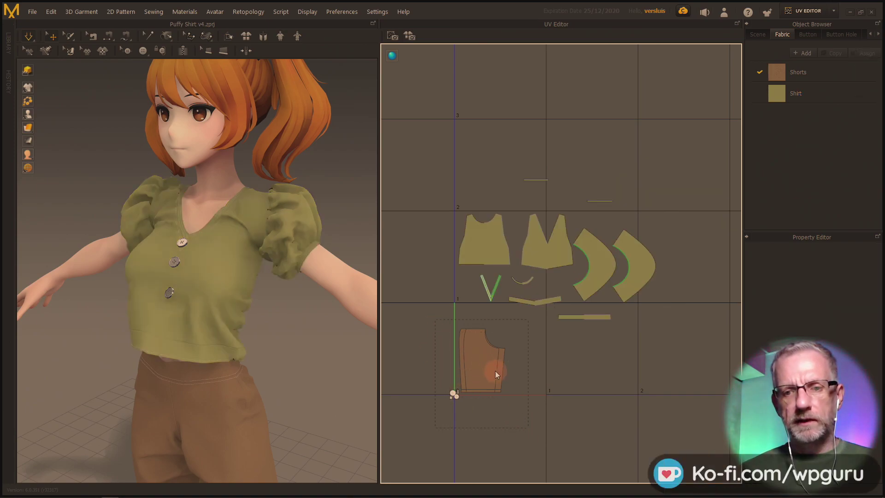
mouse_move(484, 370)
left_mouse_down()
mouse_move(577, 452)
mouse_move(655, 466)
left_mouse_up()
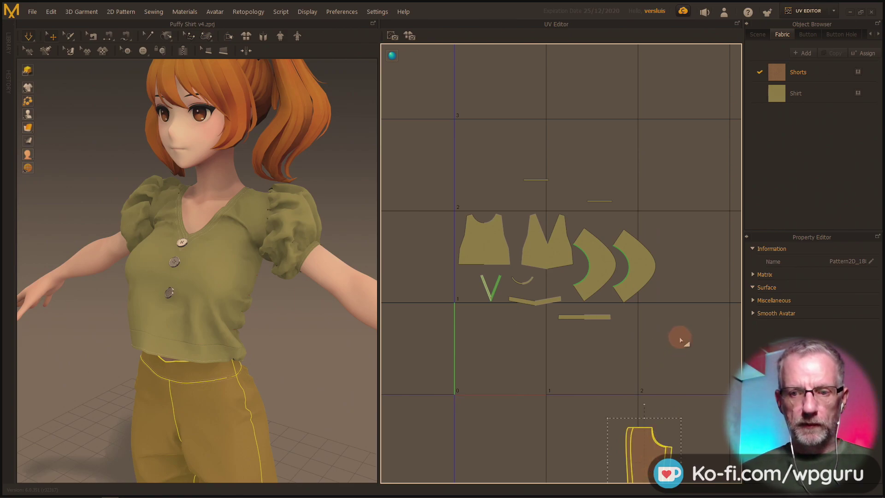
Step: Select all the shirt pieces and fit them to the 0-1 UV space using Length (Absolute) at 15.00 mm
left_click_drag(680, 337, 483, 206)
left_click_drag(422, 157, 422, 157)
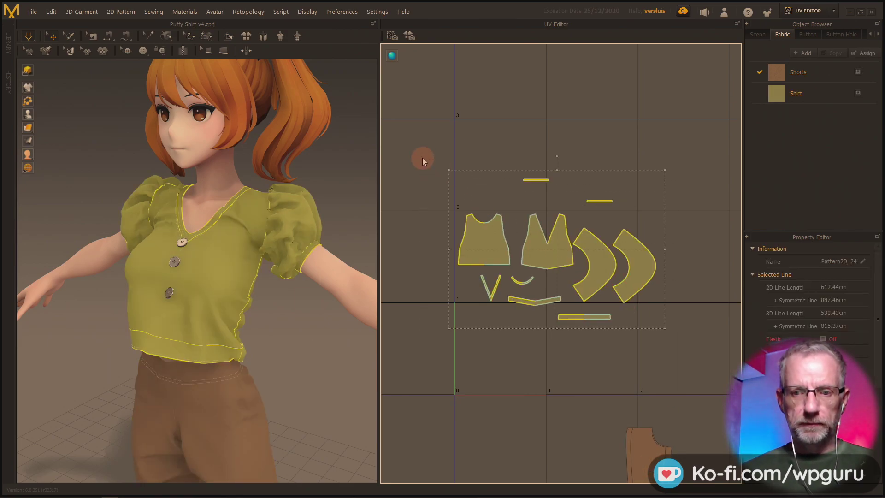
right_click(498, 244)
left_click(532, 280)
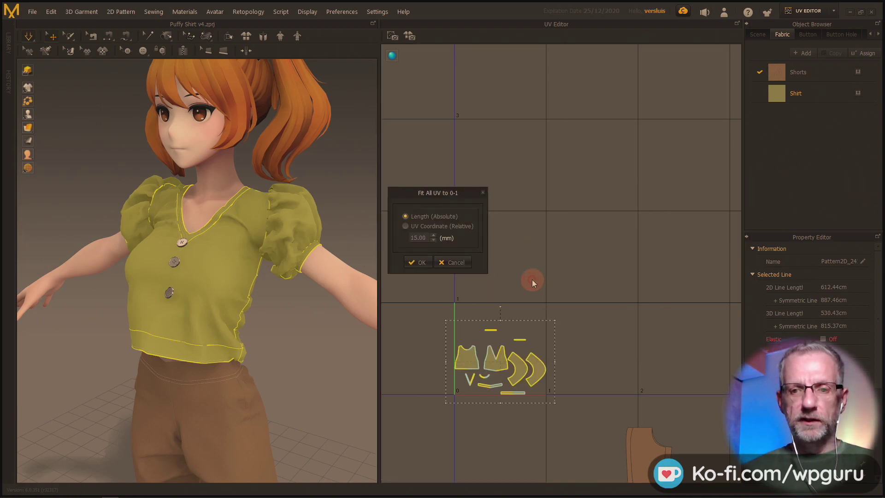
left_click(419, 263)
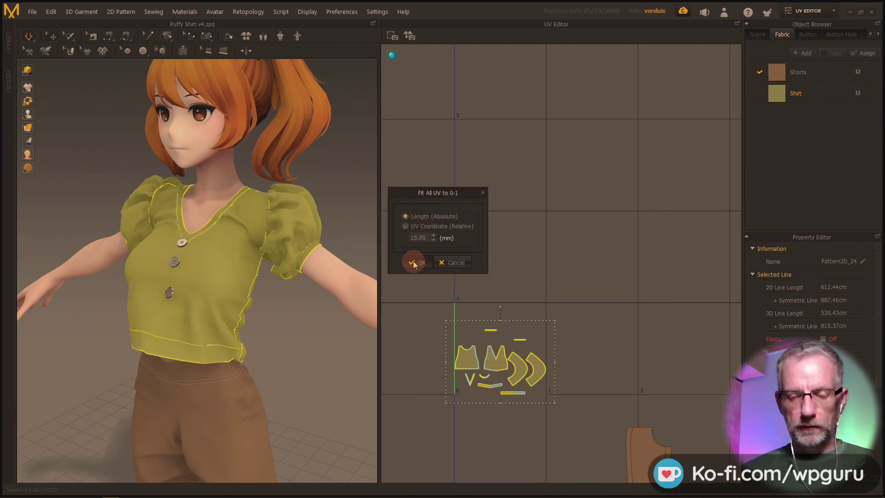
Step: Move the fitted shirt pieces out of the 0-1 tile, up and to the right above the shorts
scroll(521, 335, "up", 5)
middle_click_drag(526, 340, 584, 256)
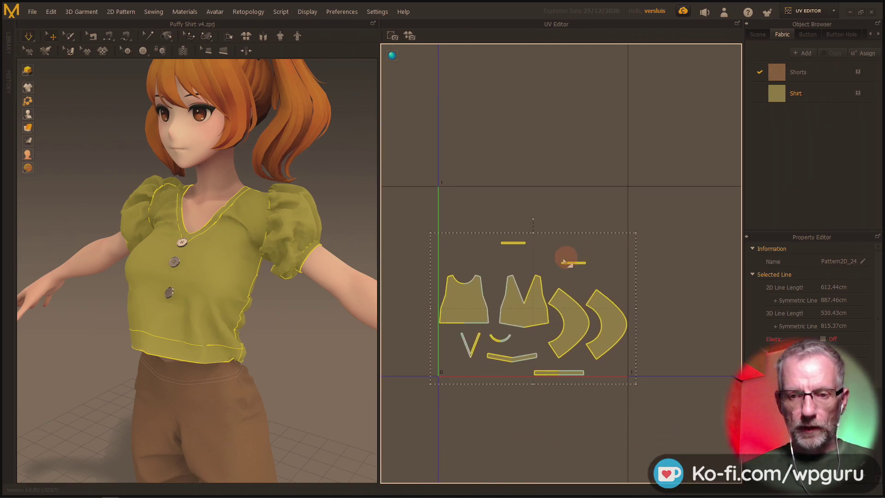
scroll(547, 295, "down", 5)
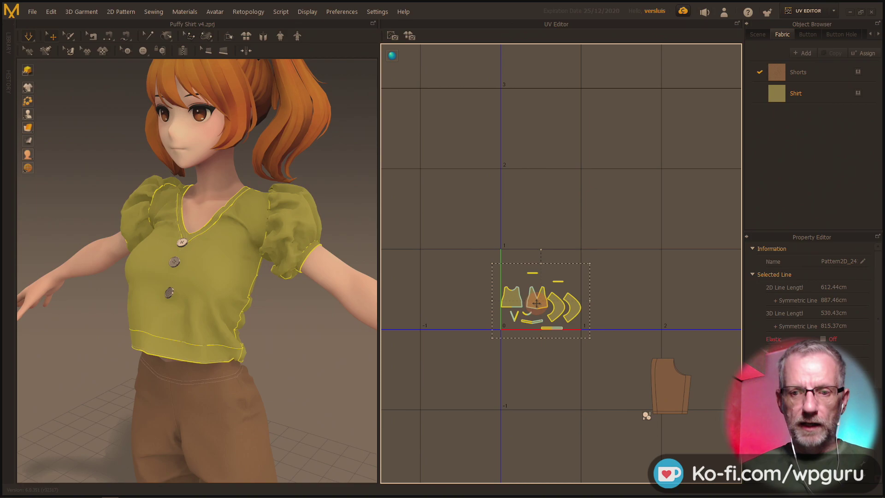
left_click_drag(537, 307, 656, 208)
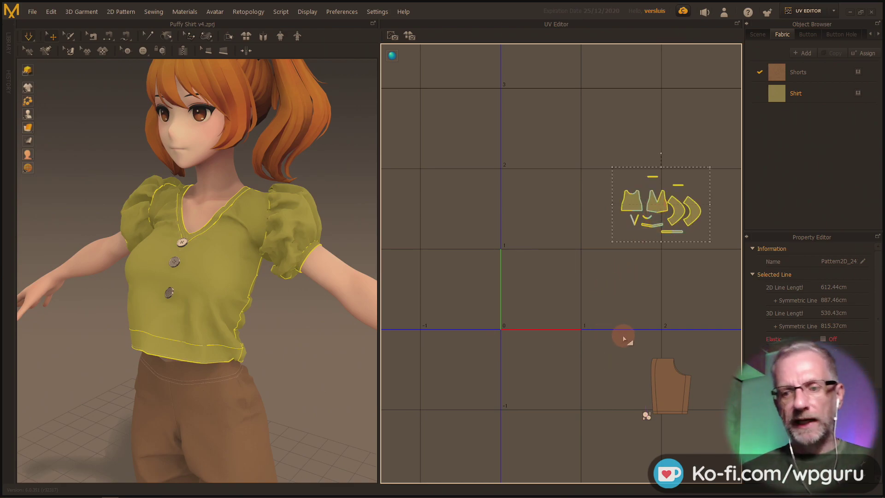
Step: Select the shorts pieces together with the buttons and fit them to the 0-1 UV space using Length (Absolute) at 15.00 mm
left_click_drag(622, 336, 712, 441)
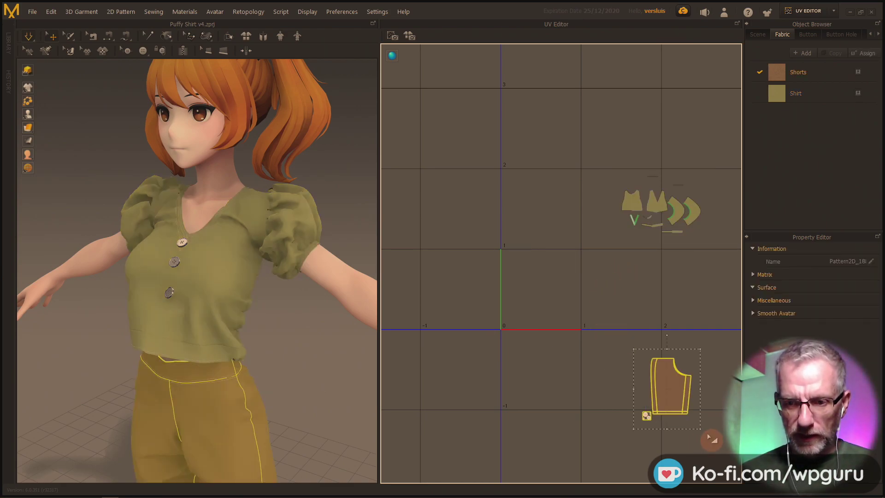
right_click(668, 392)
left_click(693, 427)
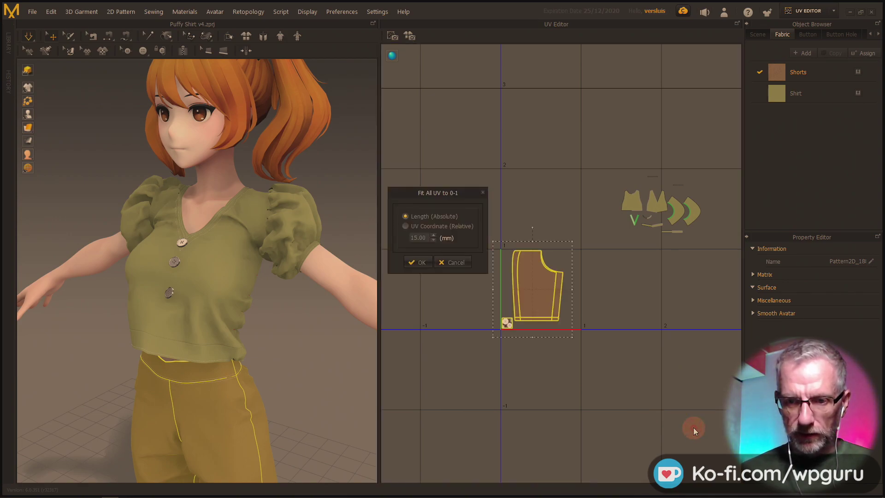
left_click(419, 262)
Step: Select all the shirt pieces and move them into the tile directly to the right of the shorts, between U 1 and 2
scroll(538, 306, "down", 1)
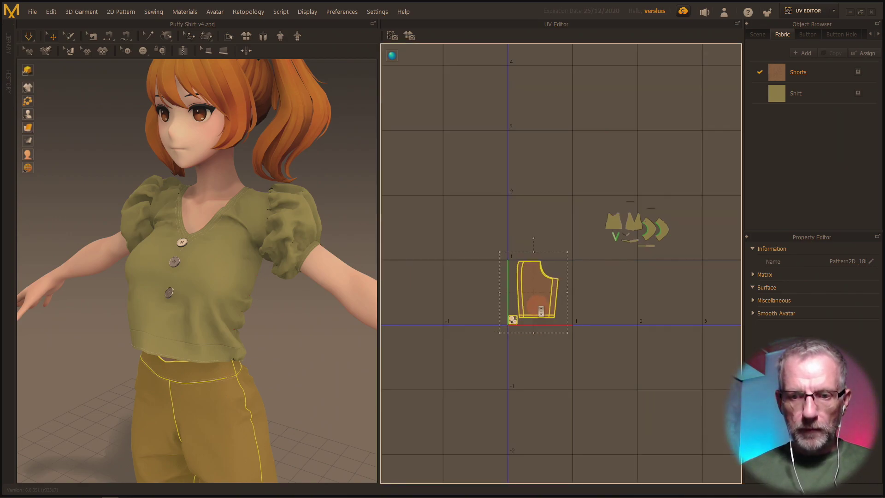
scroll(541, 312, "up", 5)
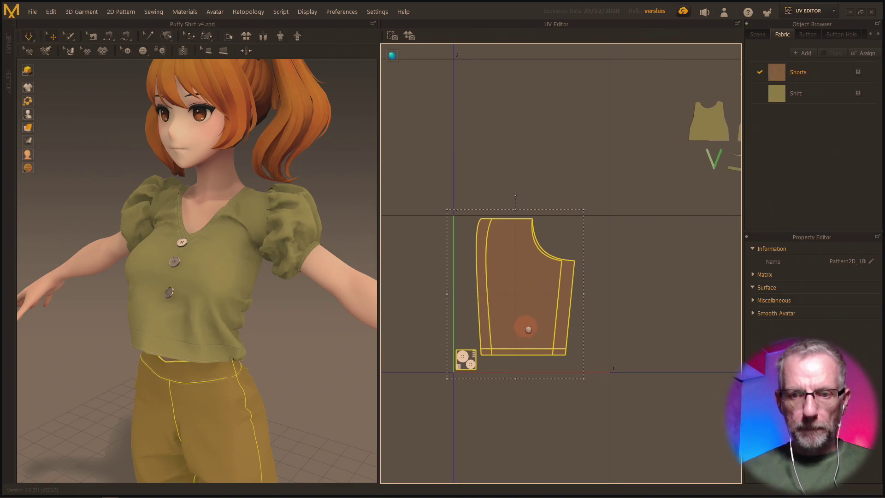
scroll(525, 327, "down", 2)
middle_click_drag(545, 327, 486, 353)
left_click_drag(541, 140, 698, 272)
left_click_drag(670, 218, 602, 334)
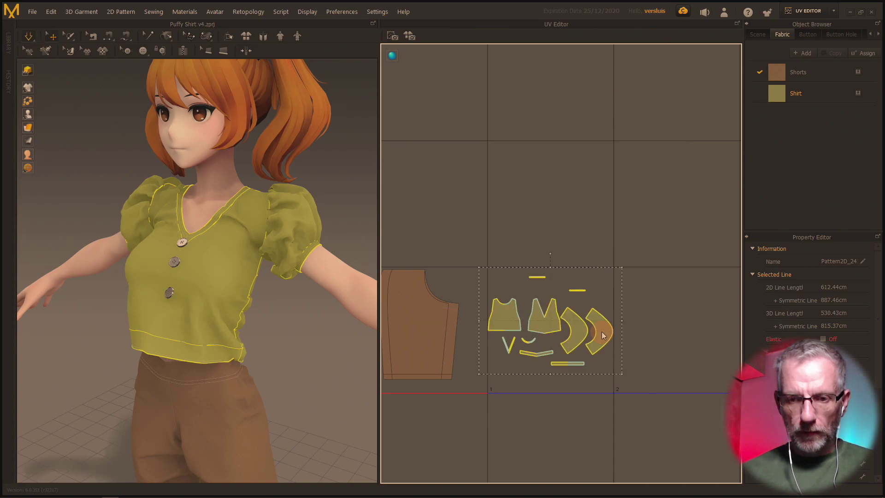
Step: Nudge the back bodice slightly inward from its tile's left edge, towards the front bodice
scroll(604, 336, "up", 5)
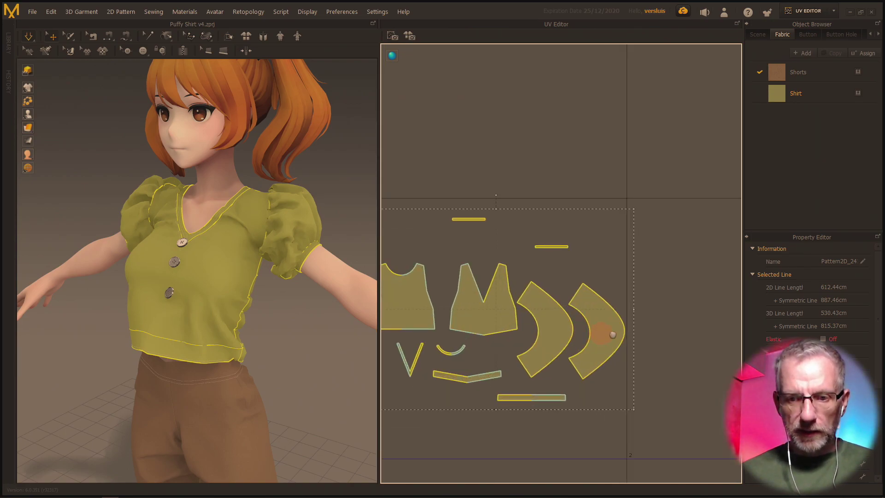
middle_click_drag(603, 332, 643, 316)
left_click(473, 227)
left_click(456, 283)
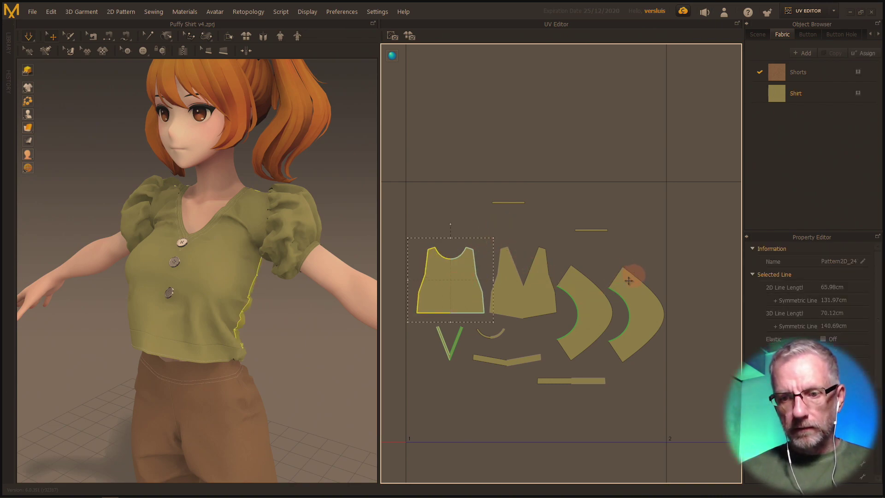
Step: Move the buttons out of the shorts' tile into the lower-left corner of the shirt's tile
scroll(616, 333, "down", 3)
scroll(616, 333, "down", 4)
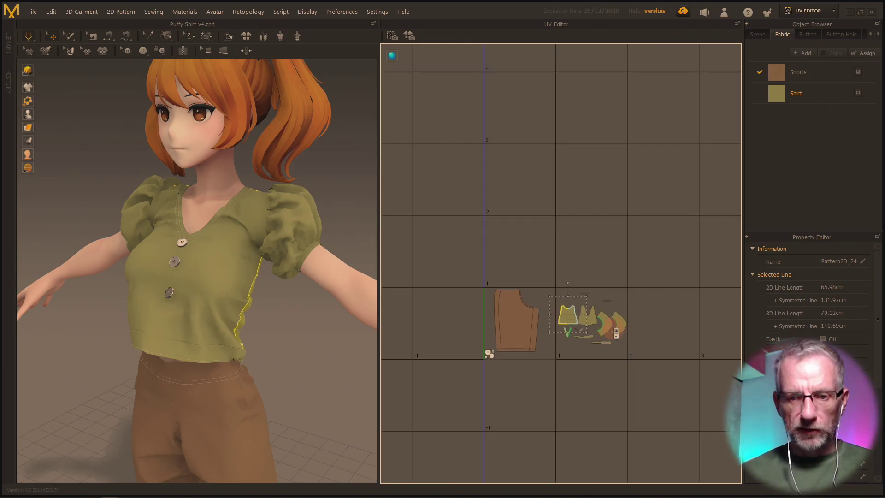
scroll(616, 333, "up", 3)
middle_click_drag(523, 365, 590, 332)
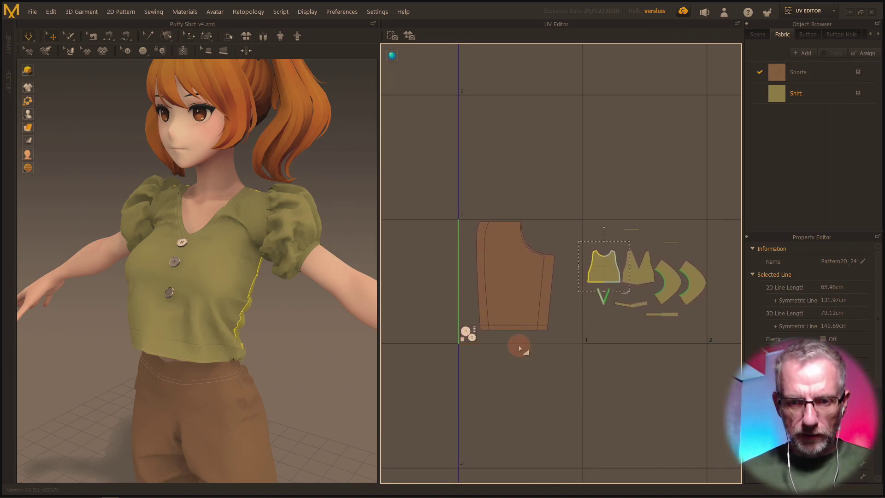
scroll(521, 349, "up", 3)
left_click_drag(423, 316, 635, 332)
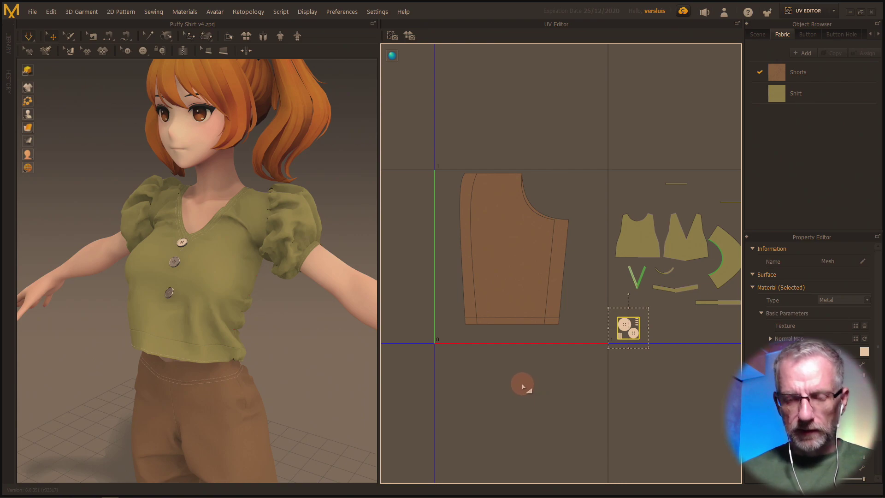
Step: Select only the stacked shorts pieces and fit them to the 0-1 UV space using Length (Absolute) at 15.00 mm
left_click_drag(440, 153, 582, 343)
right_click(510, 265)
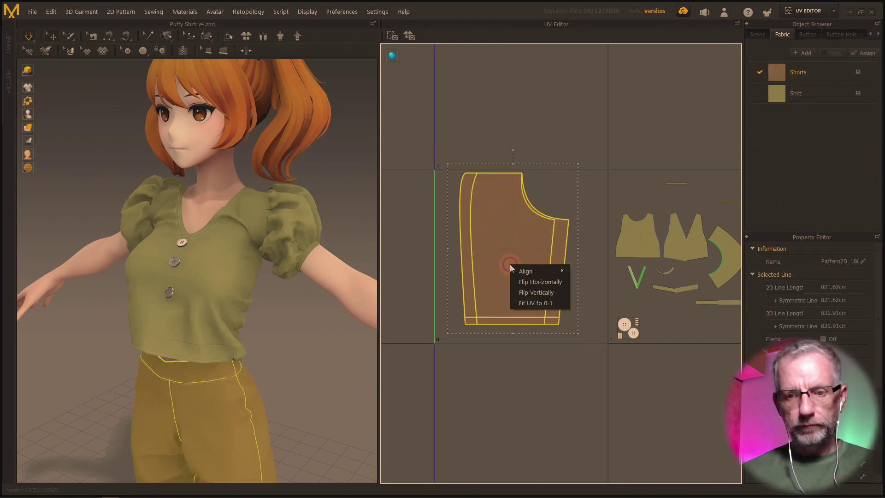
left_click(535, 303)
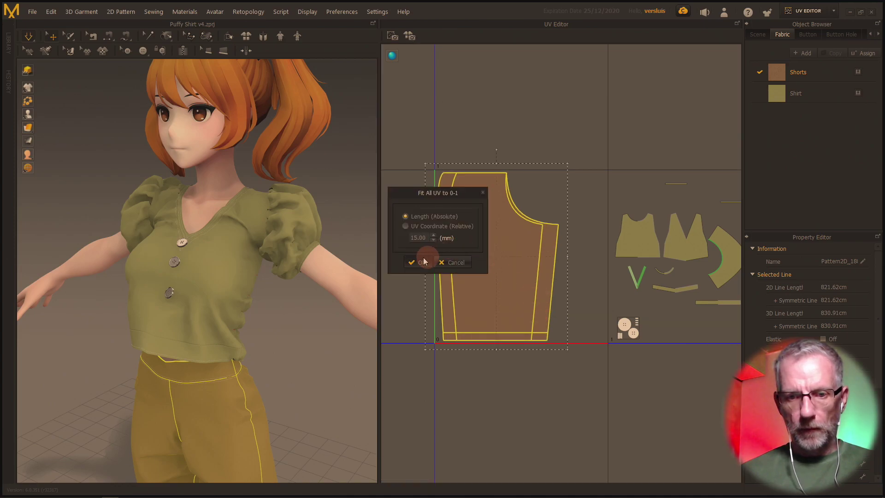
left_click(418, 259)
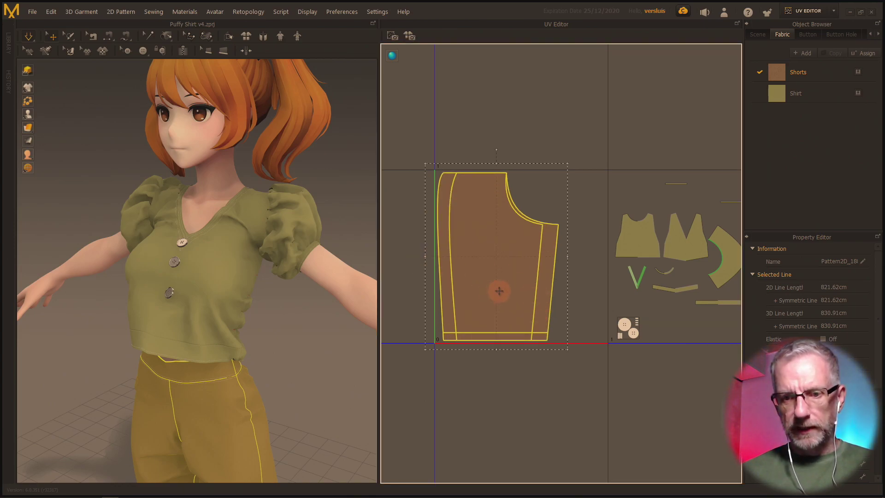
Step: Open the Bake Textures settings and set the texture size to 2048 pixels
scroll(499, 291, "down", 2)
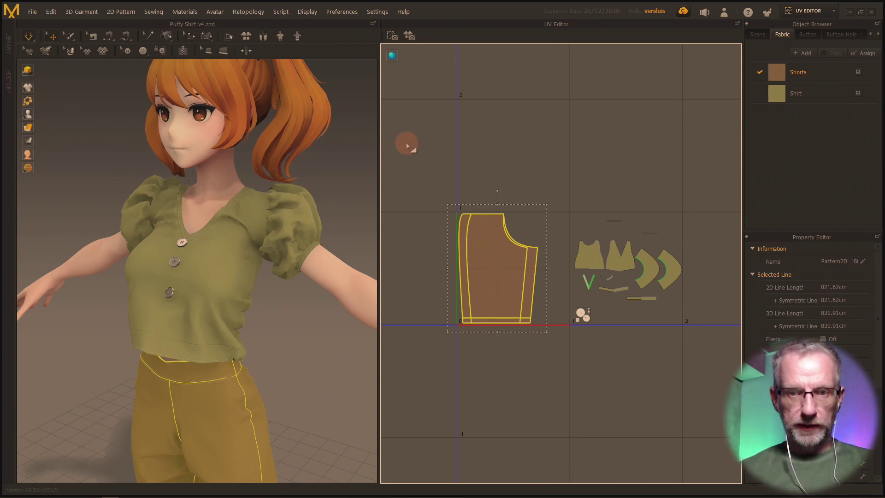
left_click(410, 37)
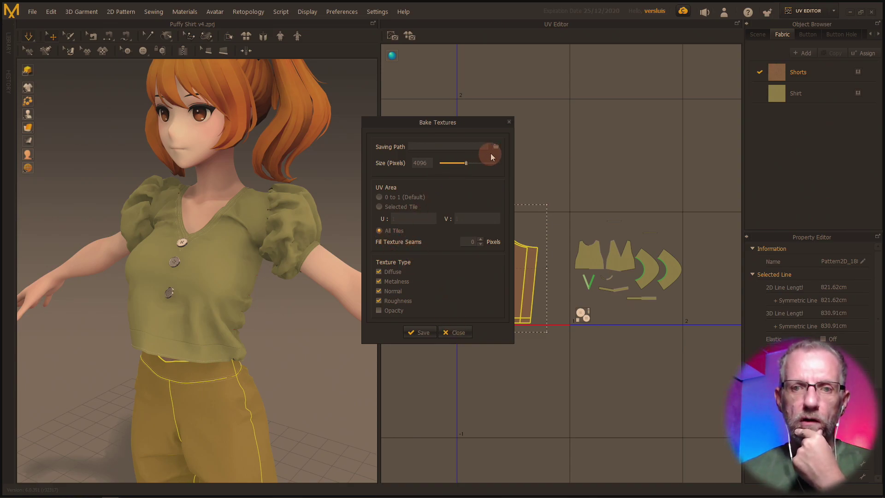
left_click_drag(466, 164, 453, 166)
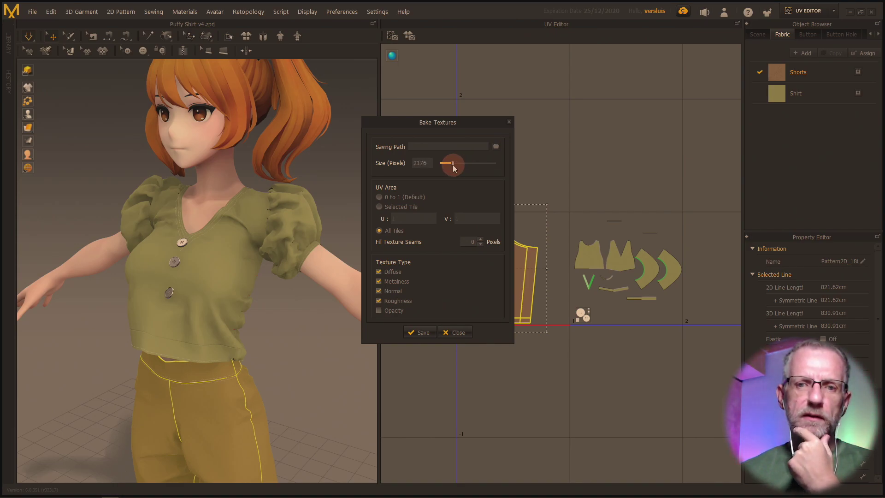
double_click(419, 165)
type("2048")
key("Return")
Step: Browse for the texture saving path and open the Puffy Shirt folder within ! Marvelous Projects on OneDrive
left_click(495, 148)
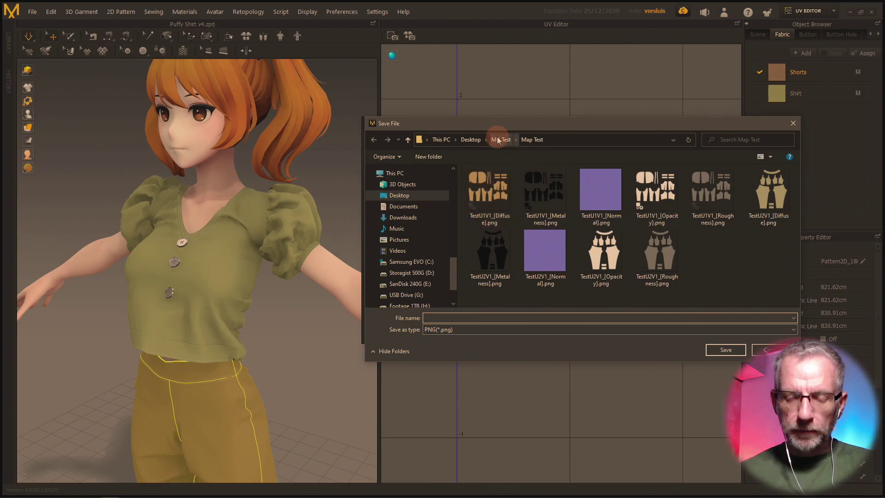
left_click(500, 139)
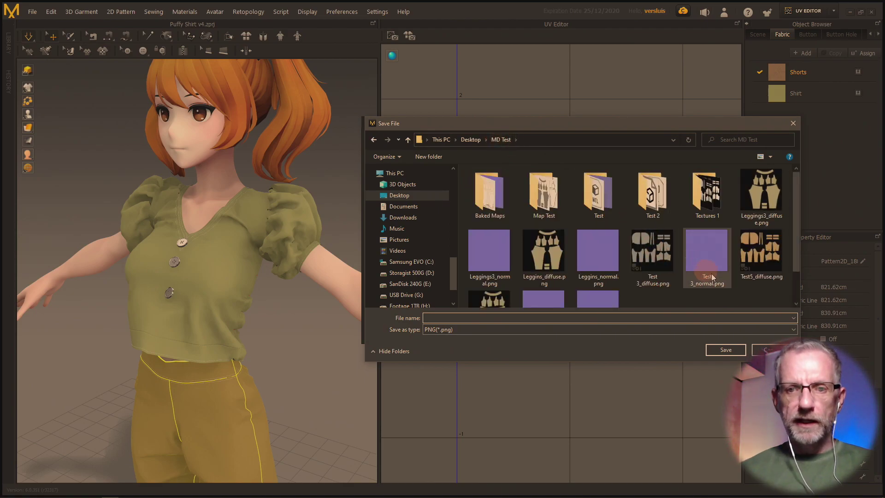
scroll(713, 275, "down", 1)
scroll(422, 221, "up", 2)
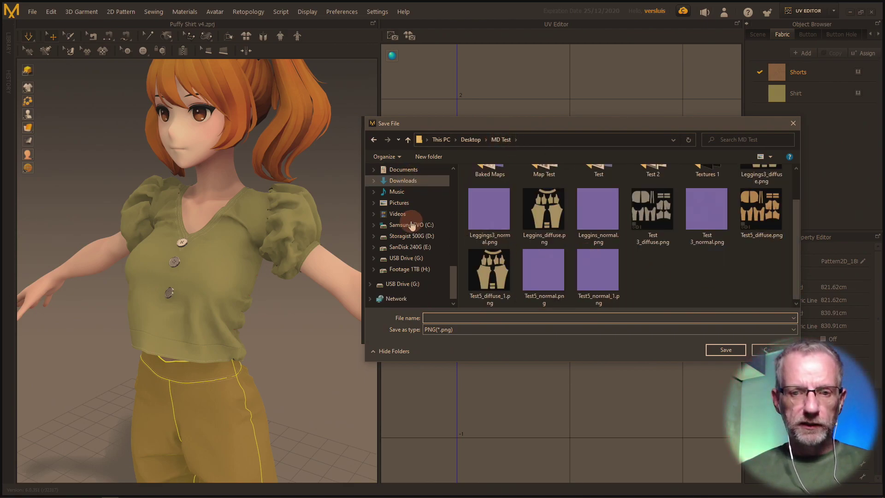
scroll(414, 274, "up", 6)
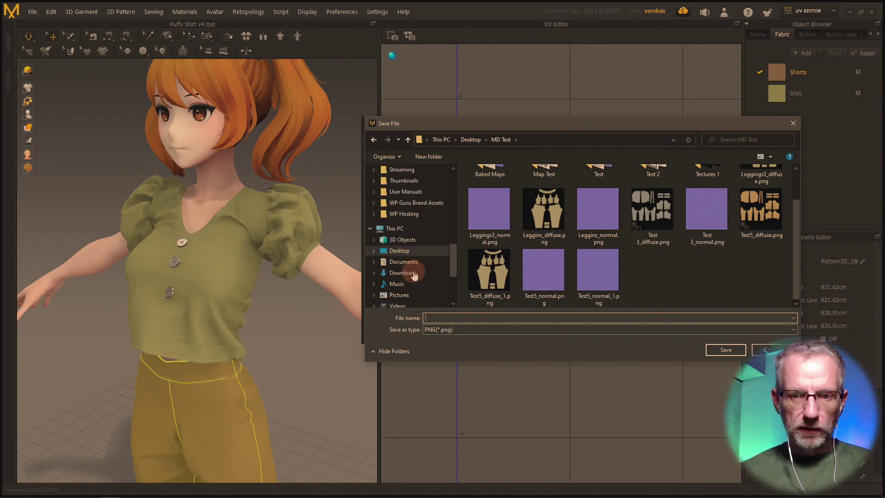
left_click(413, 242)
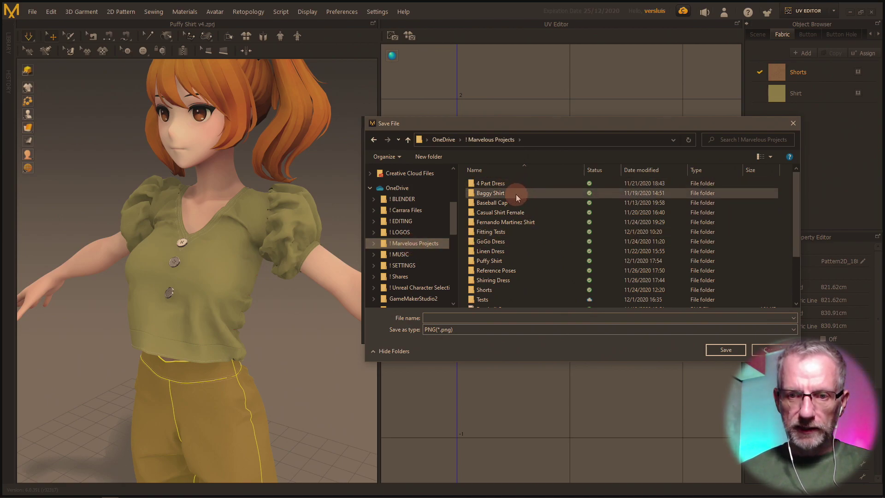
double_click(513, 261)
Step: Create a new folder named Materials inside the Puffy Shirt folder
right_click(529, 261)
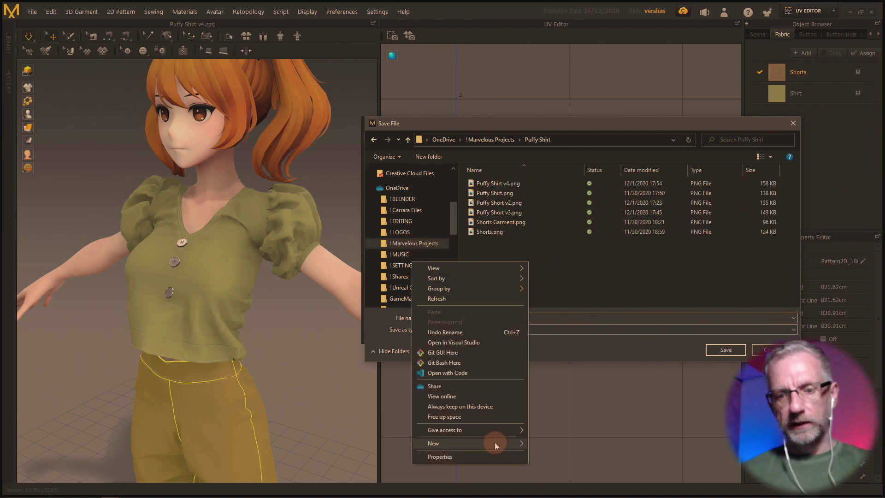
mouse_move(494, 445)
left_click(538, 445)
type("Materials")
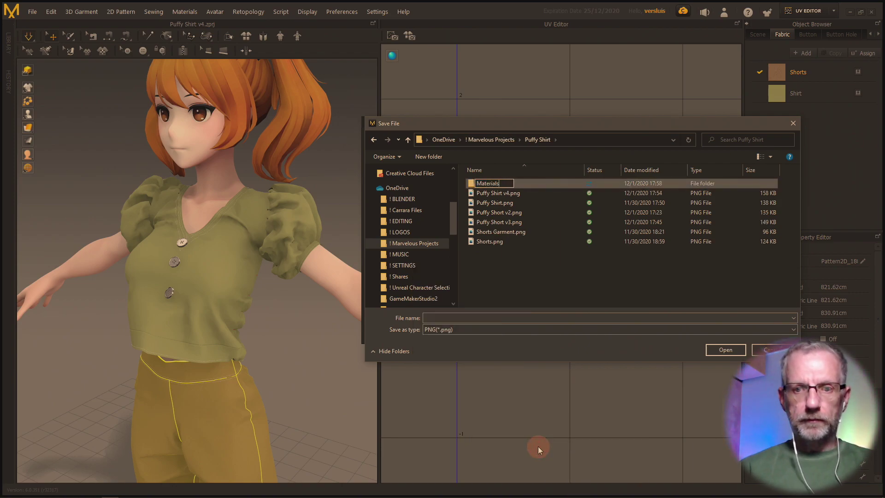
key("Return")
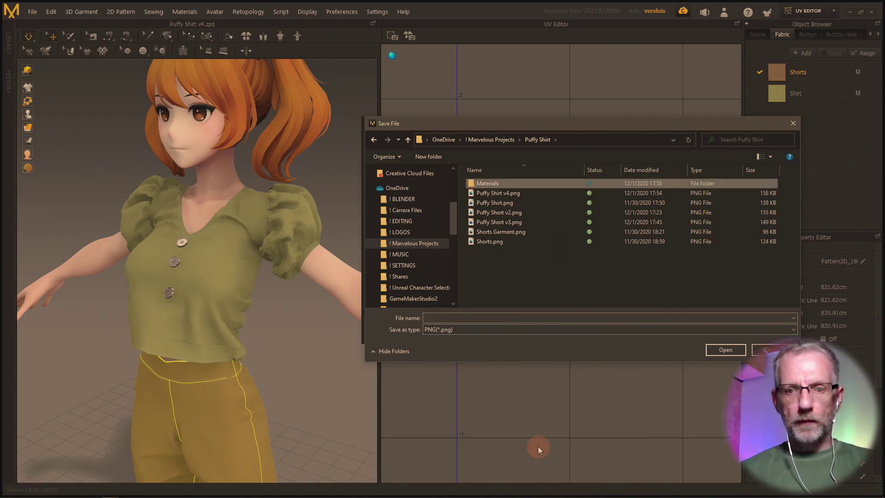
Step: Set the saving path to the Materials folder with the PNG file name PuffyShirt
double_click(510, 184)
left_click(492, 318)
type("PuffyShirt")
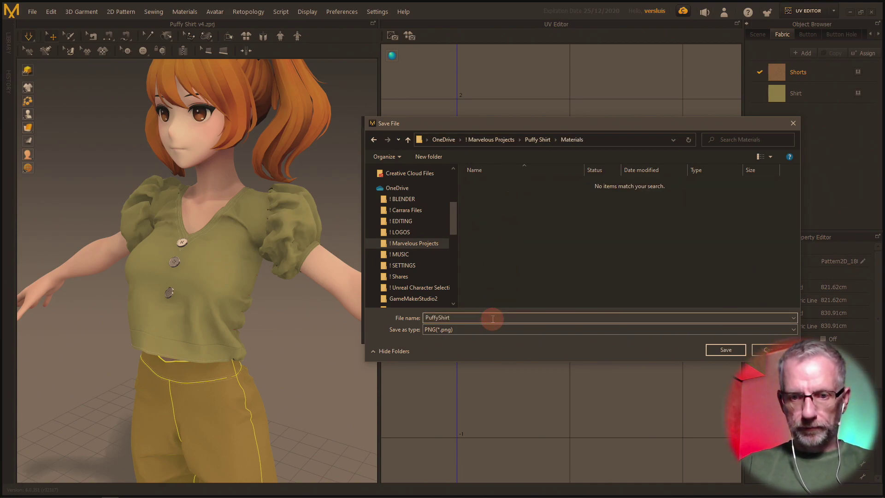
key("Return")
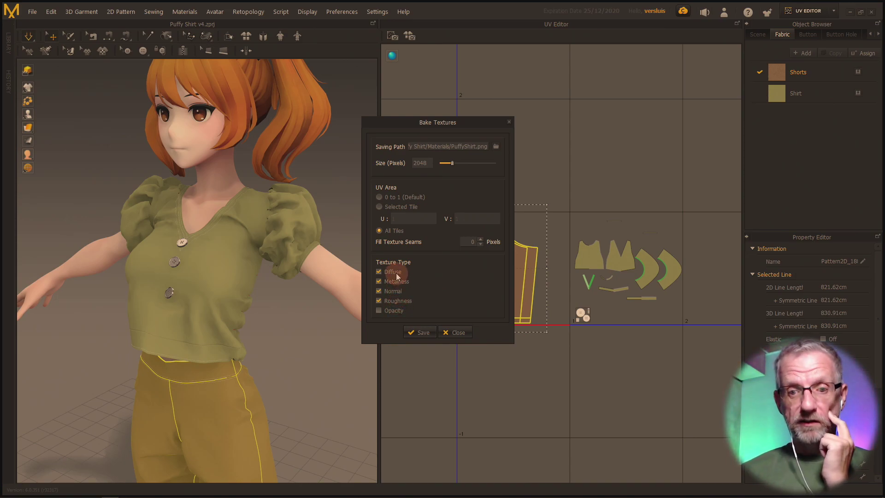
Step: Bake and save the diffuse, metalness, normal and roughness textures for all tiles, and close the bake settings
left_click(419, 332)
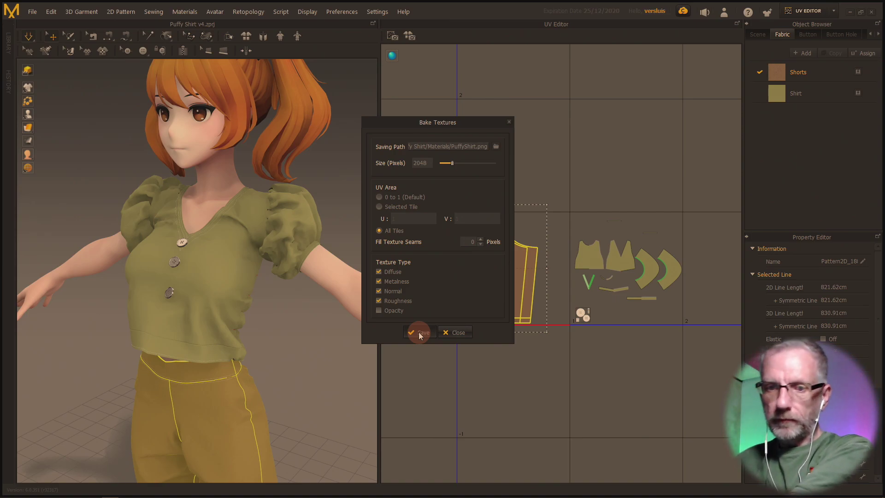
left_click(459, 333)
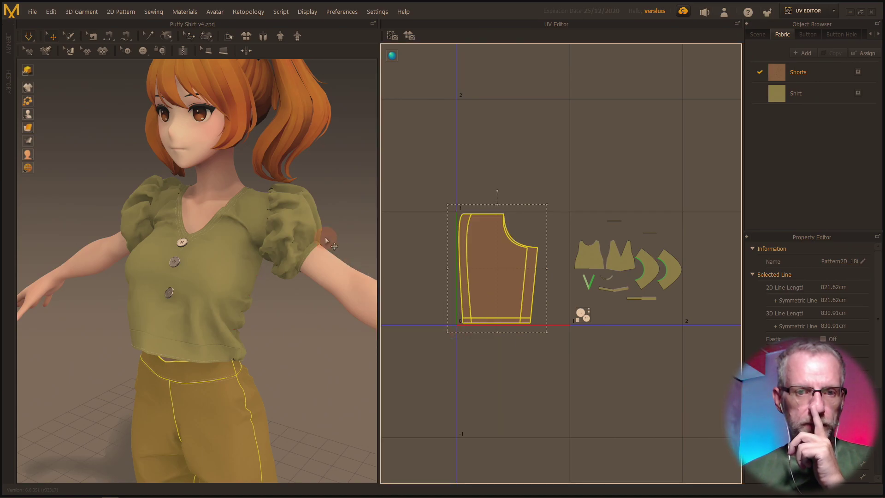
right_click_drag(237, 225, 240, 231)
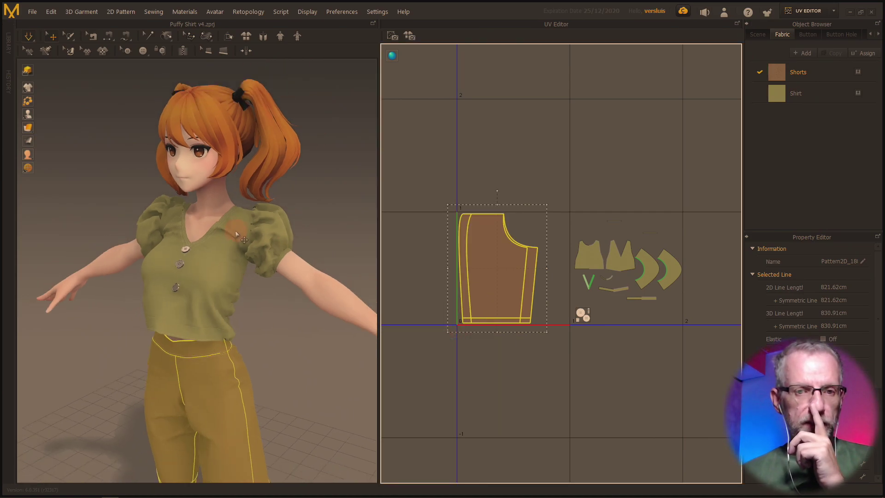
Step: Switch to the Simulation workspace and start an OBJ (Selected) export of all the shirt patterns
left_click(820, 14)
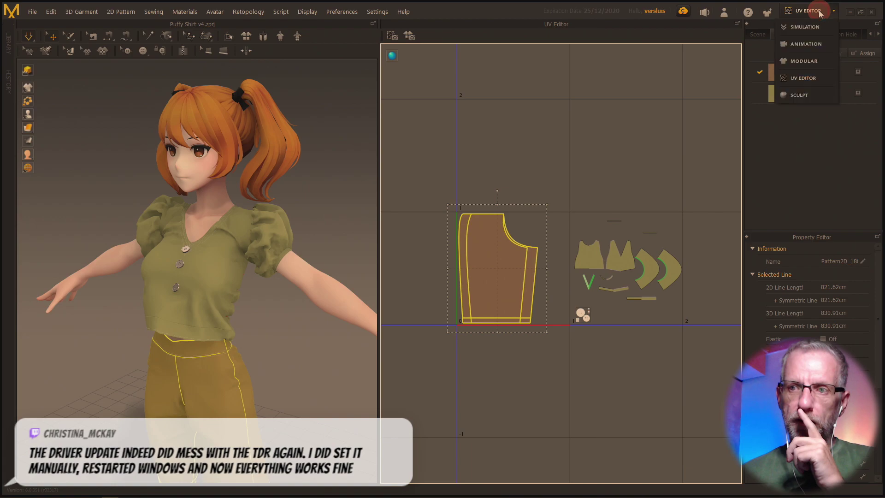
left_click(812, 33)
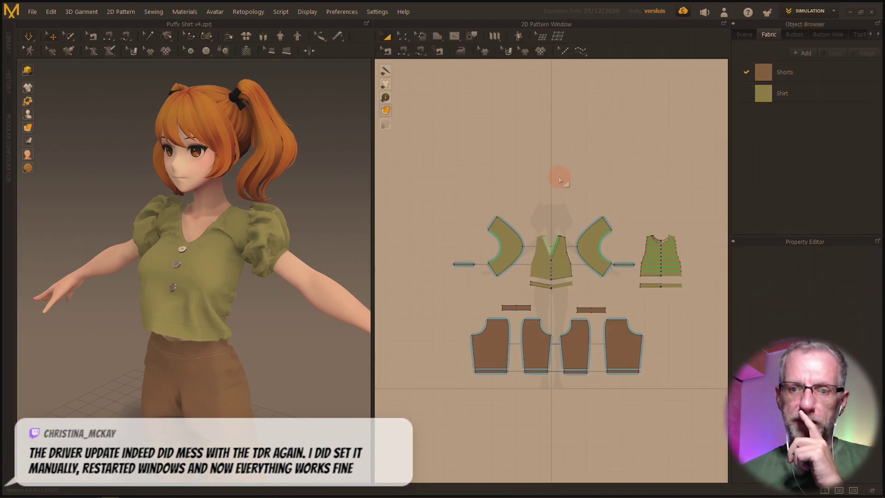
left_click_drag(442, 196, 705, 301)
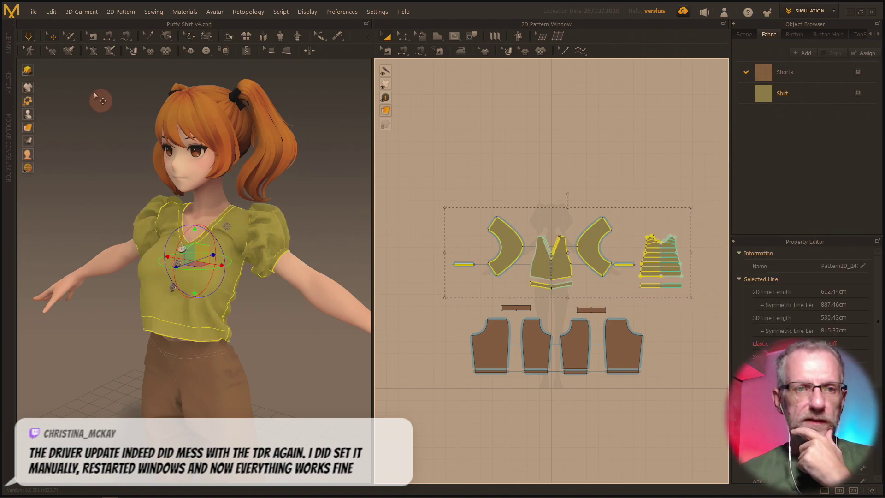
left_click(32, 12)
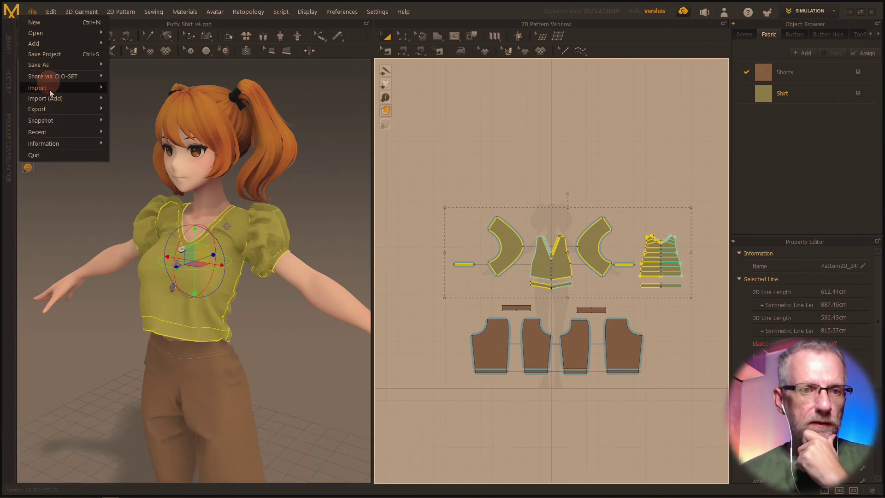
mouse_move(78, 111)
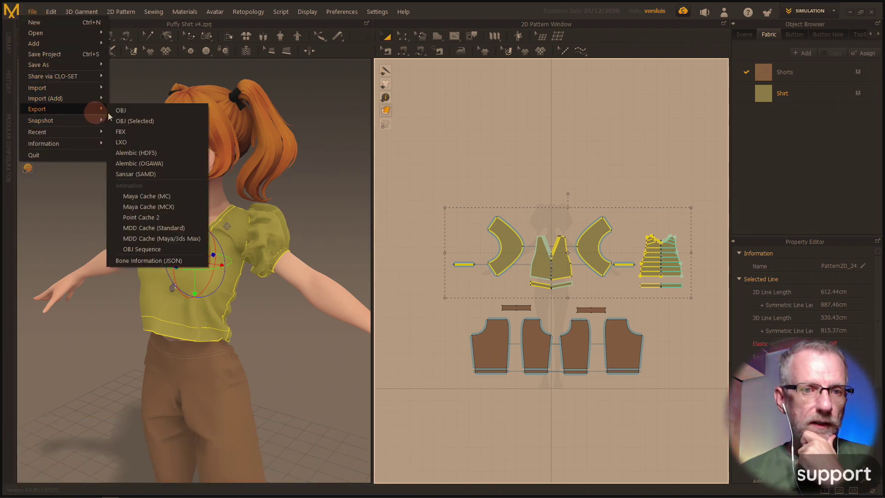
left_click(165, 120)
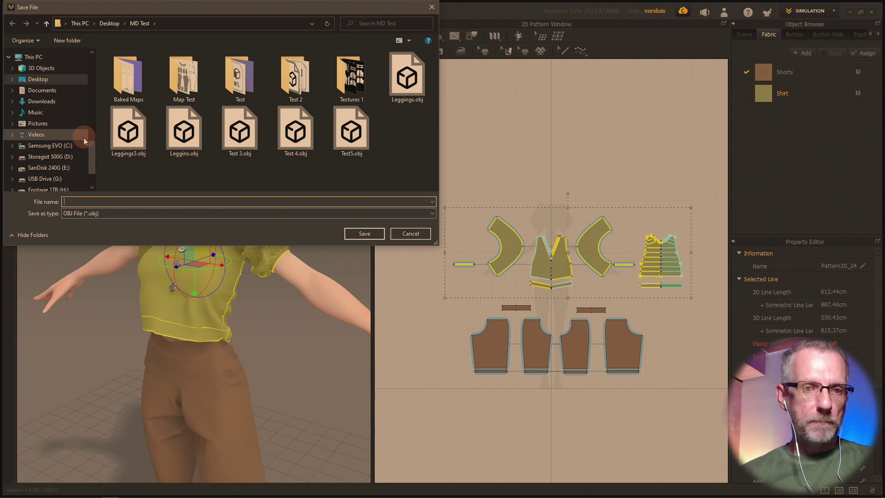
Step: Browse to the Puffy Shirt folder within ! Marvelous Projects on OneDrive as the OBJ export location
scroll(71, 154, "down", 1)
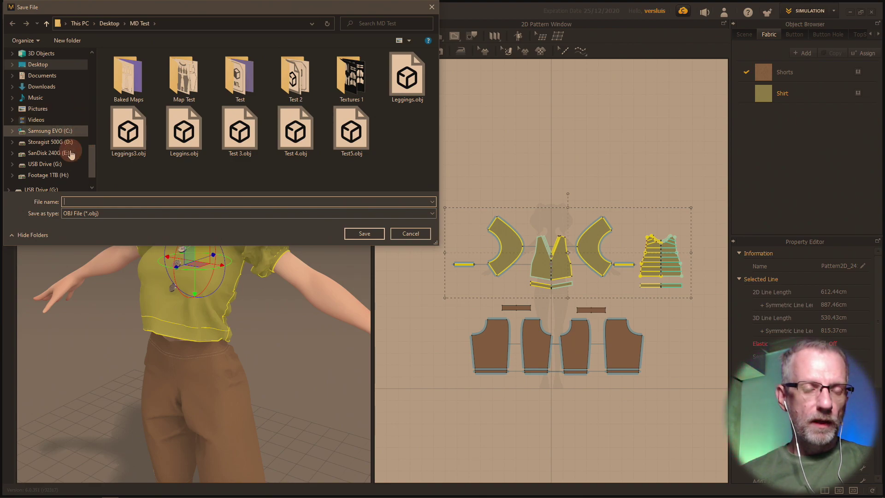
scroll(72, 154, "up", 3)
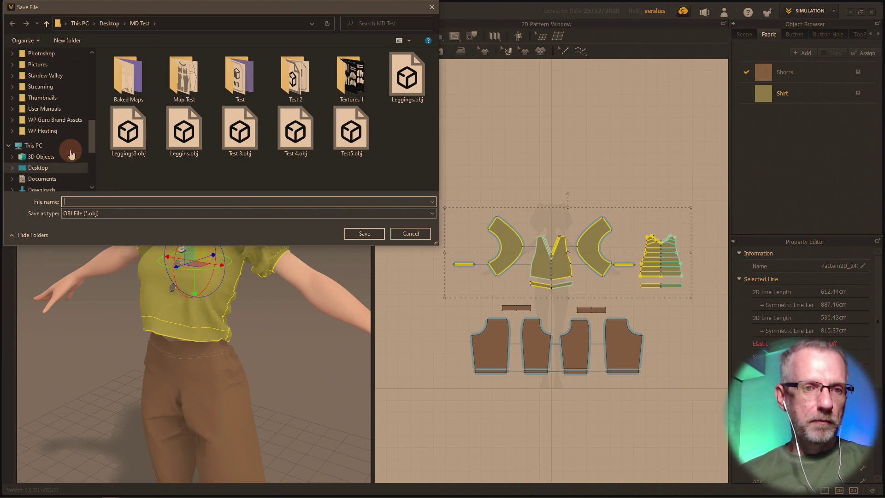
scroll(71, 153, "up", 2)
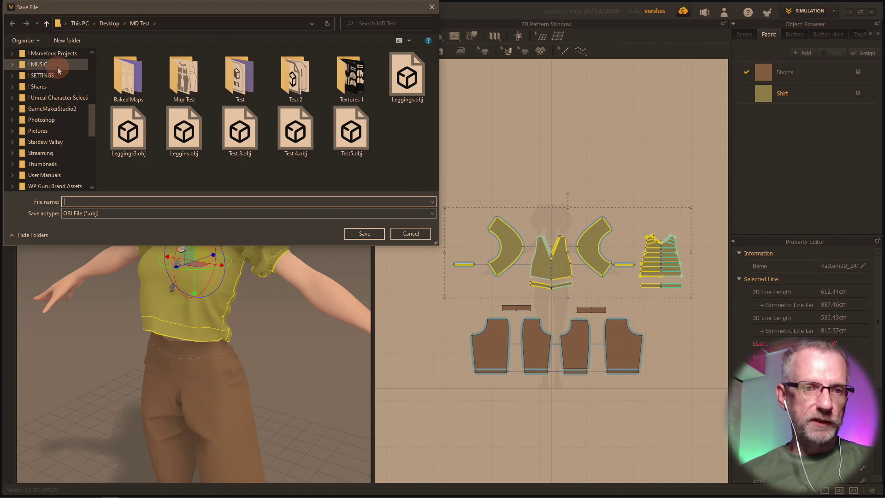
left_click(53, 54)
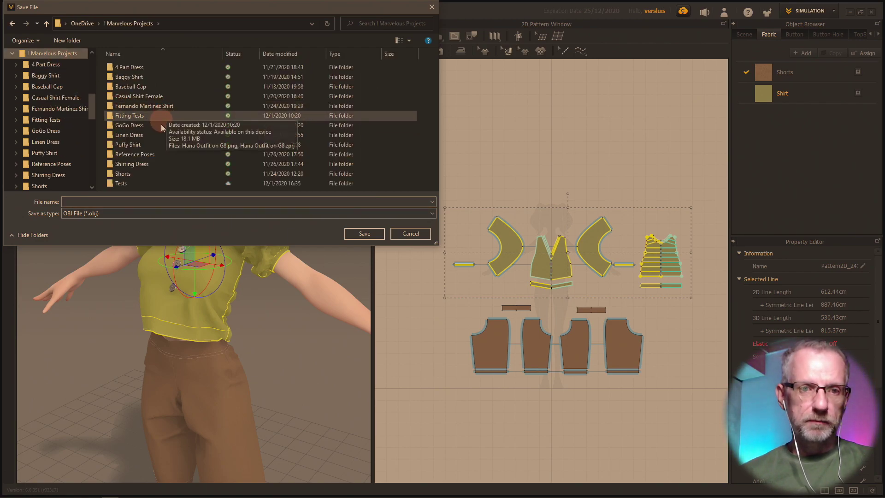
double_click(162, 145)
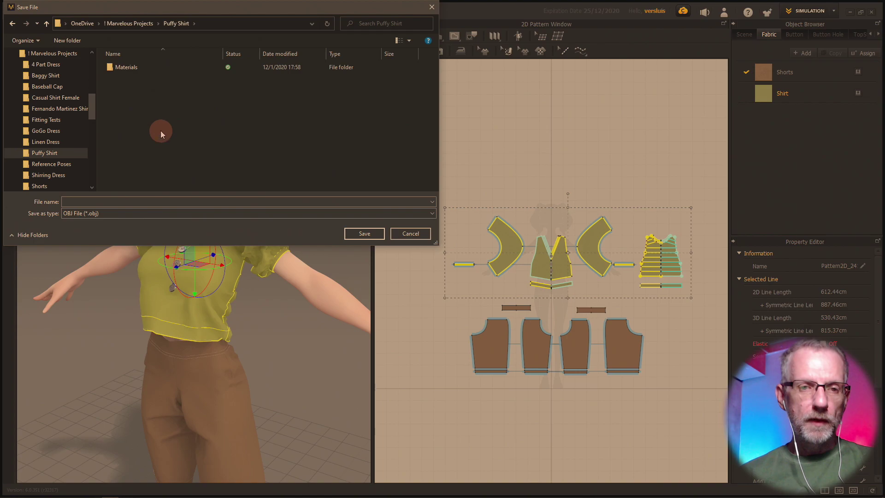
Step: Create a new folder named OBJs inside the Puffy Shirt folder and open it
right_click(161, 131)
mouse_move(132, 315)
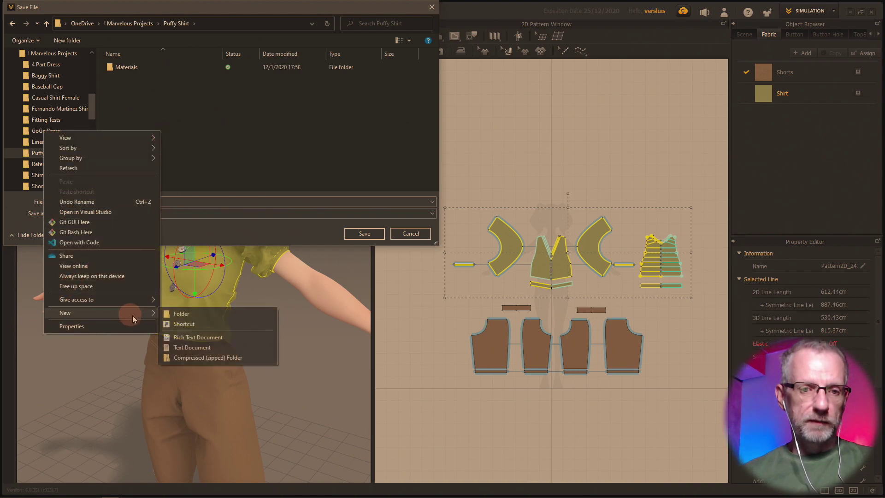
left_click(182, 314)
type("O")
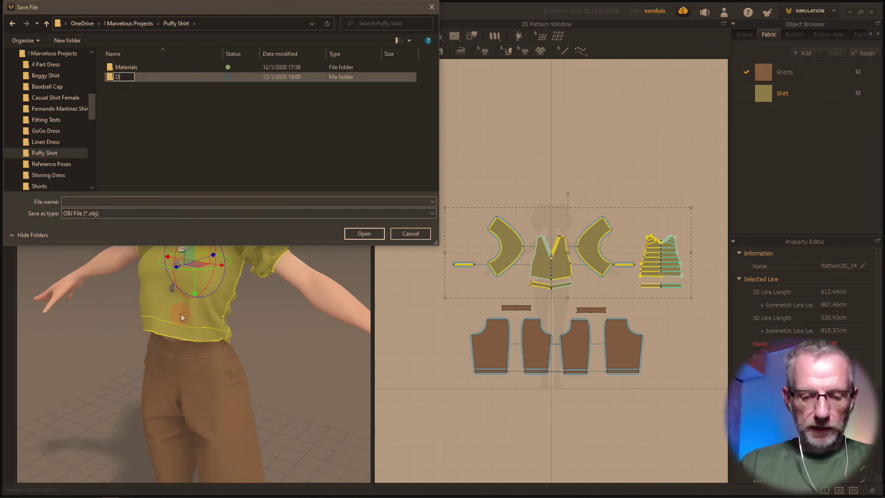
key("Return")
double_click(128, 77)
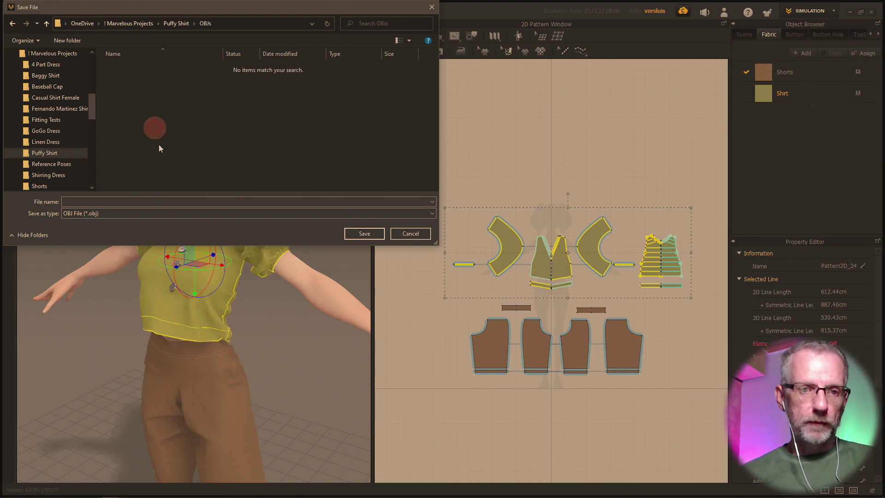
Step: Name the OBJ file Puffy Shirt and save it in the OBJs folder
left_click(156, 202)
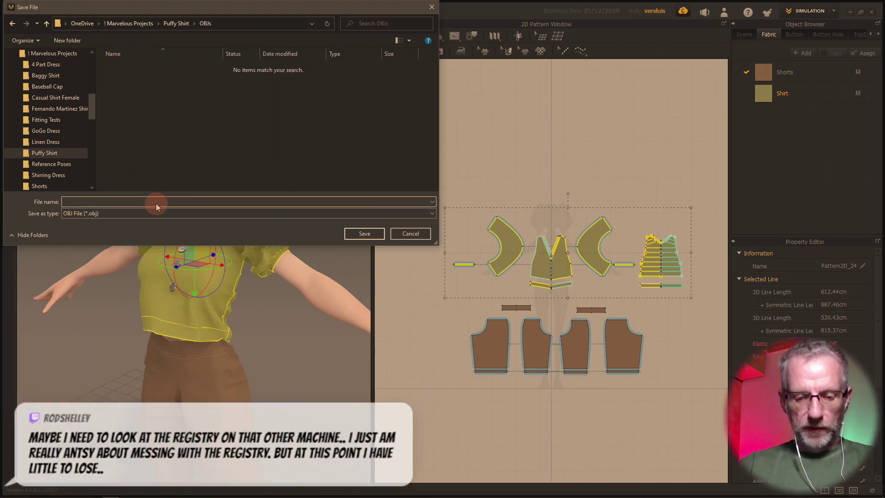
type("Puffy Shirt")
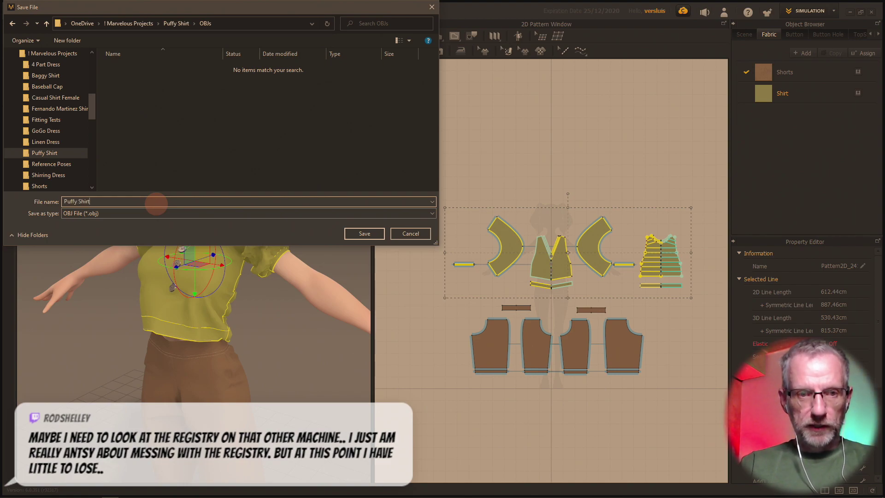
left_click(364, 234)
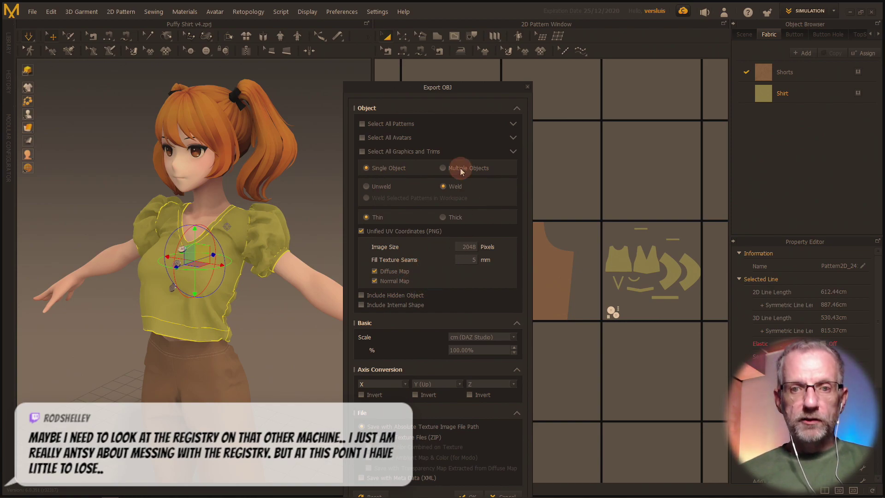
Step: Export the shirt OBJ without diffuse and normal maps, using the cm (DAZ Studio) scale at 1%
left_click_drag(462, 88, 360, 43)
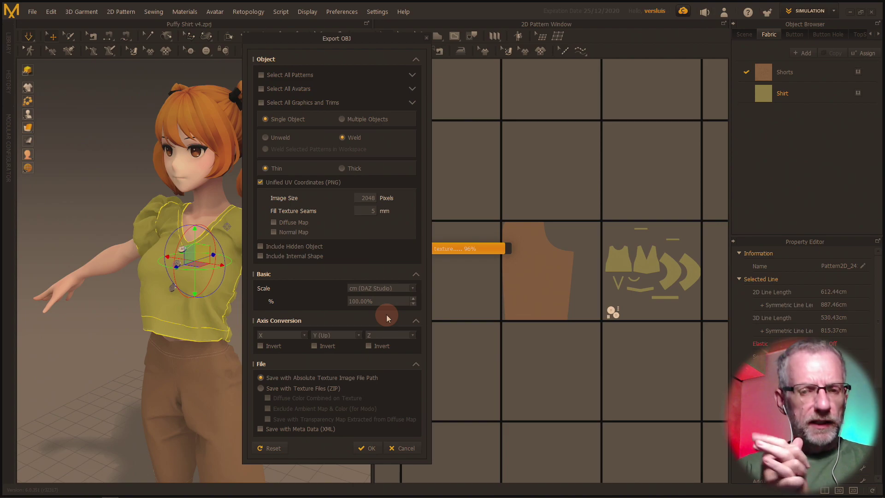
left_click(405, 288)
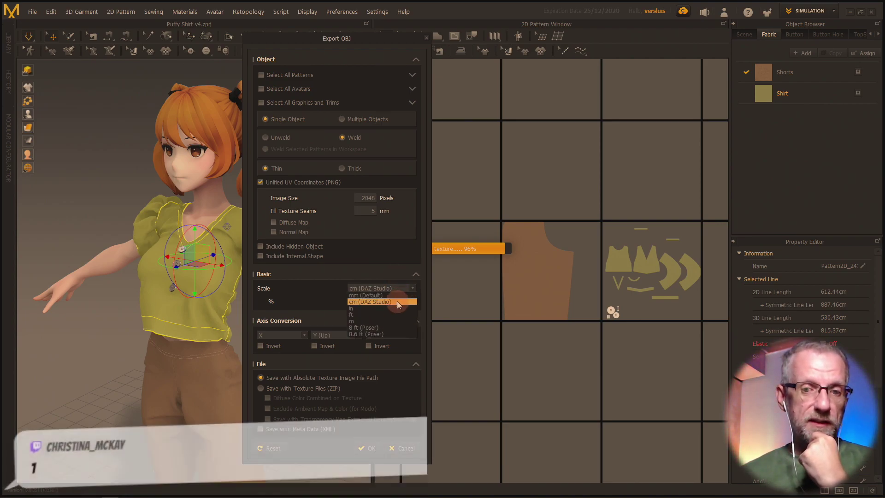
left_click(397, 302)
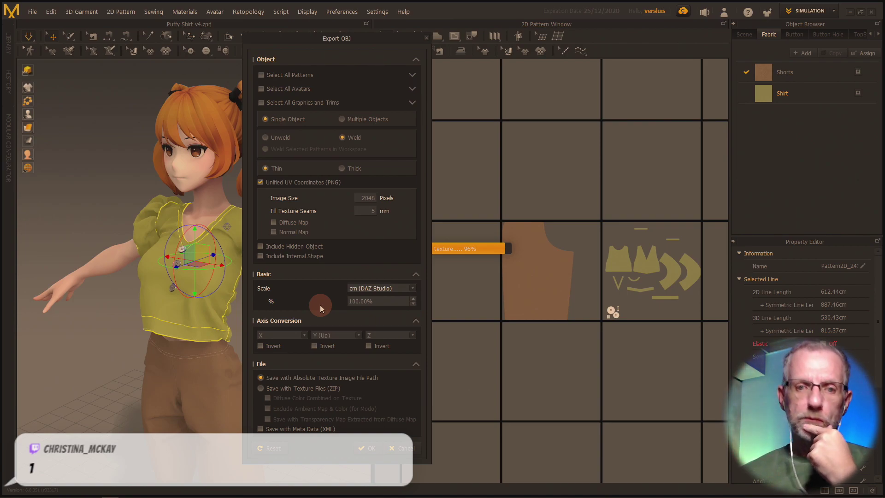
double_click(374, 302)
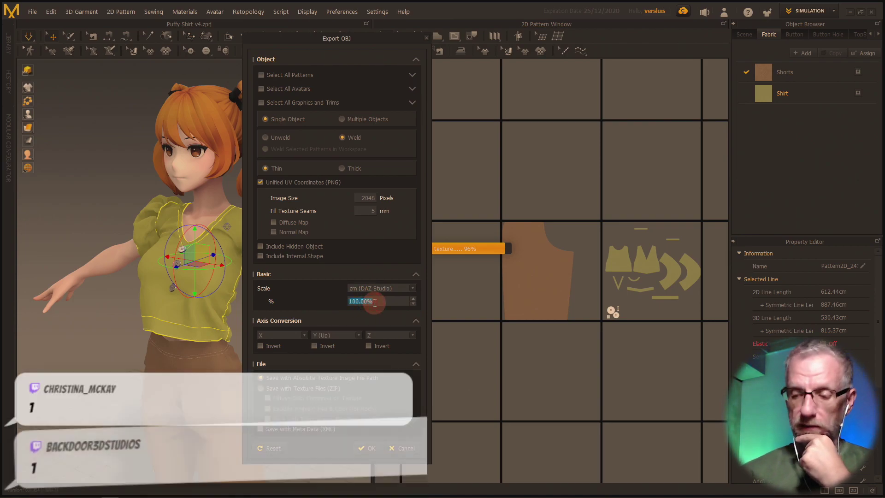
type("1")
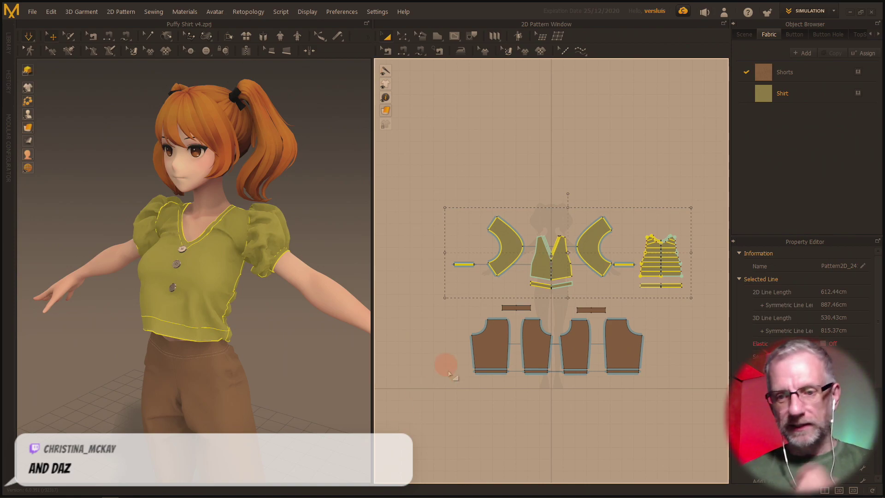
Step: Select all the shorts patterns and start an OBJ (Selected) export named Shorts in the OBJs folder
left_click_drag(667, 394, 444, 301)
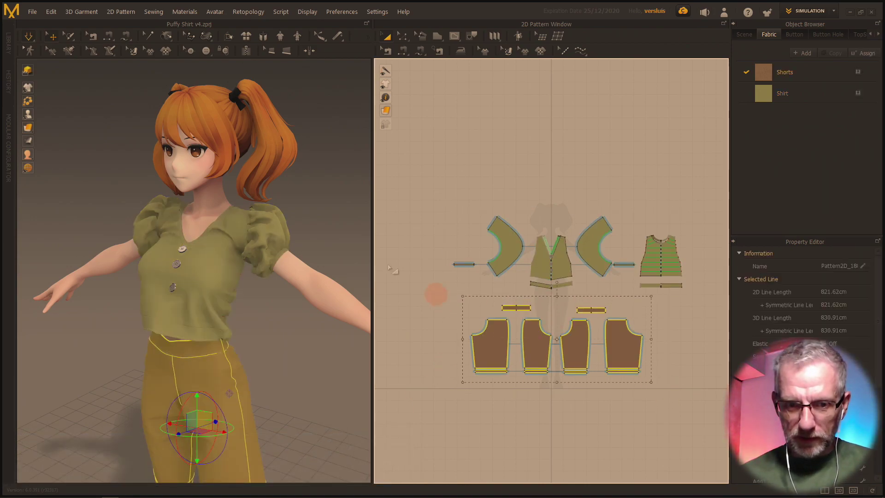
left_click(33, 12)
mouse_move(71, 106)
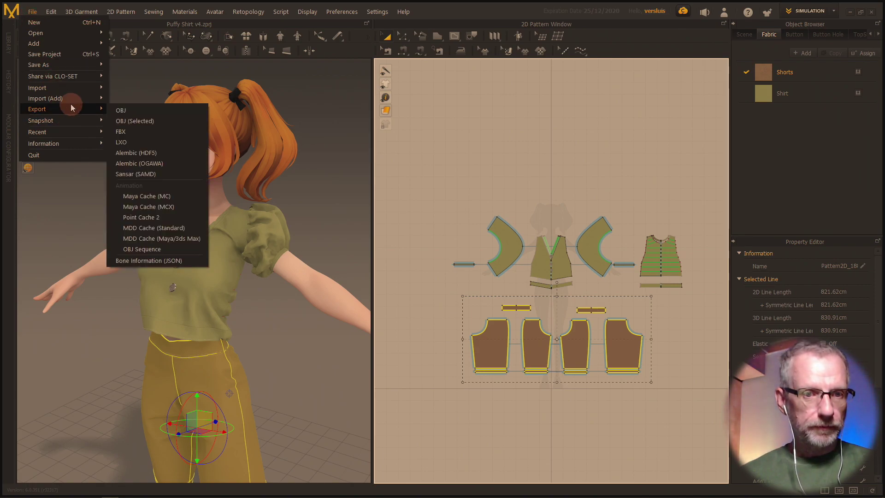
left_click(164, 118)
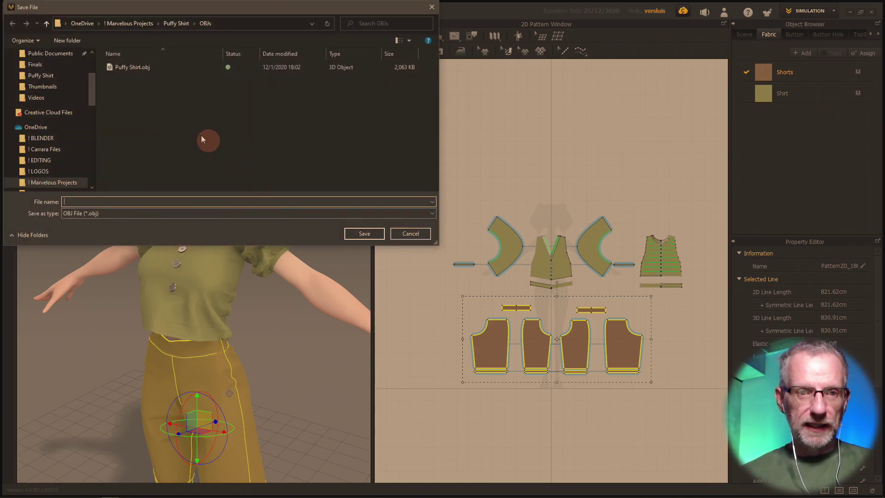
type("Shorts")
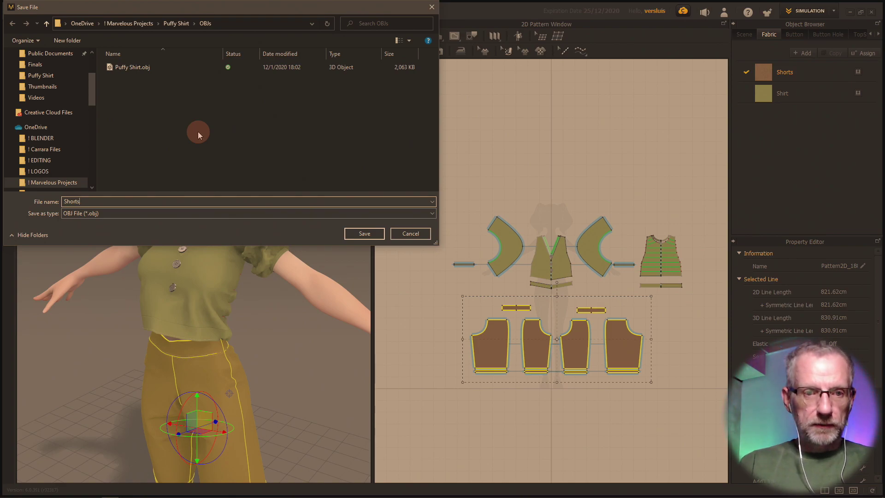
left_click(375, 236)
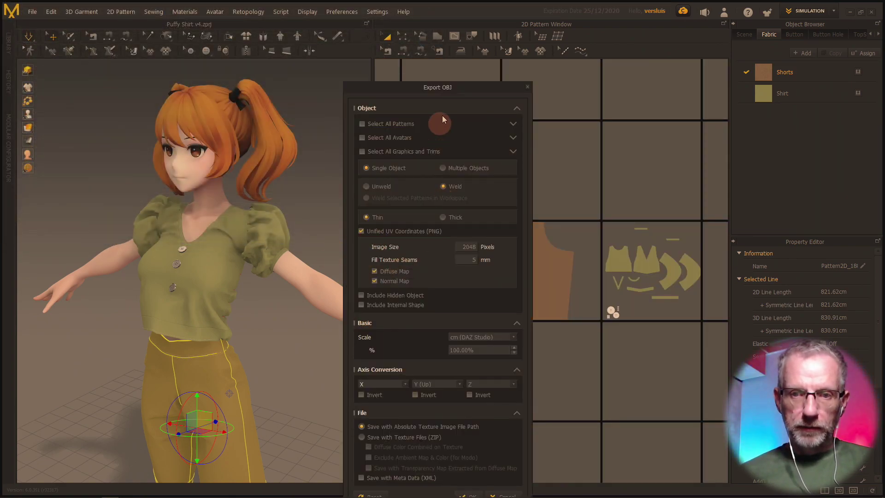
Step: Export the shorts OBJ at 1% scale with the diffuse and normal maps turned off
left_click_drag(451, 87, 320, 48)
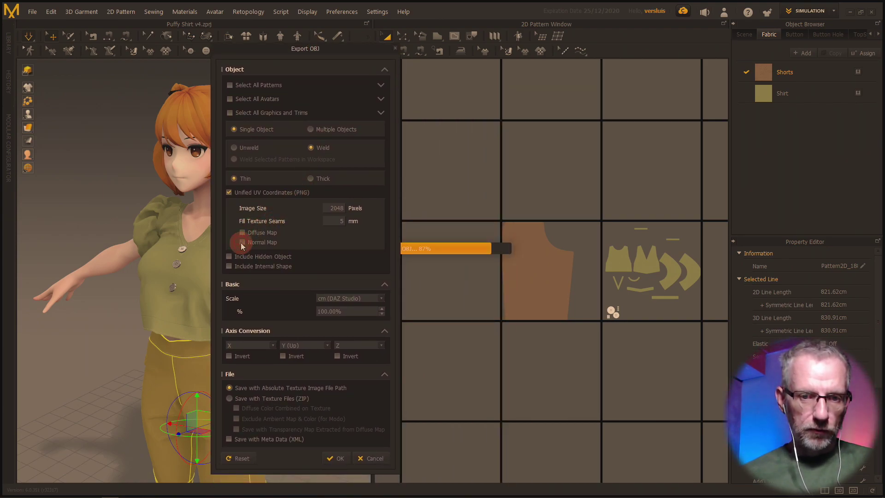
double_click(357, 314)
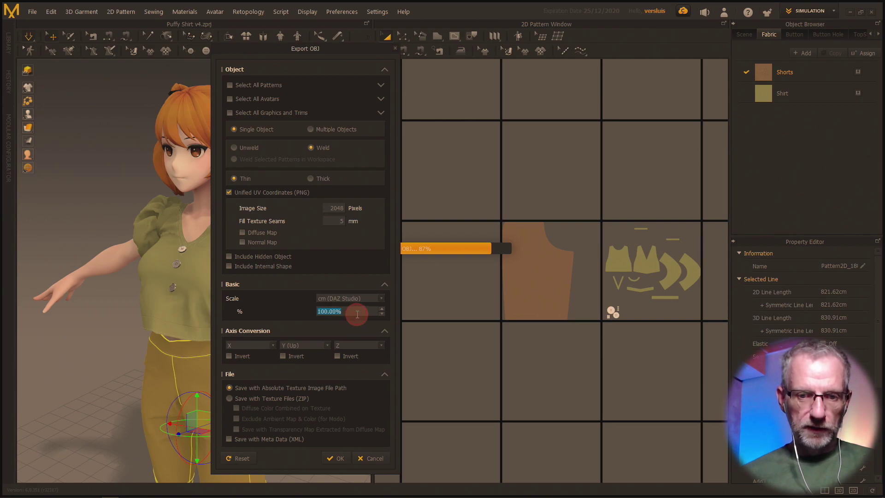
left_click_drag(358, 314, 304, 311)
double_click(360, 313)
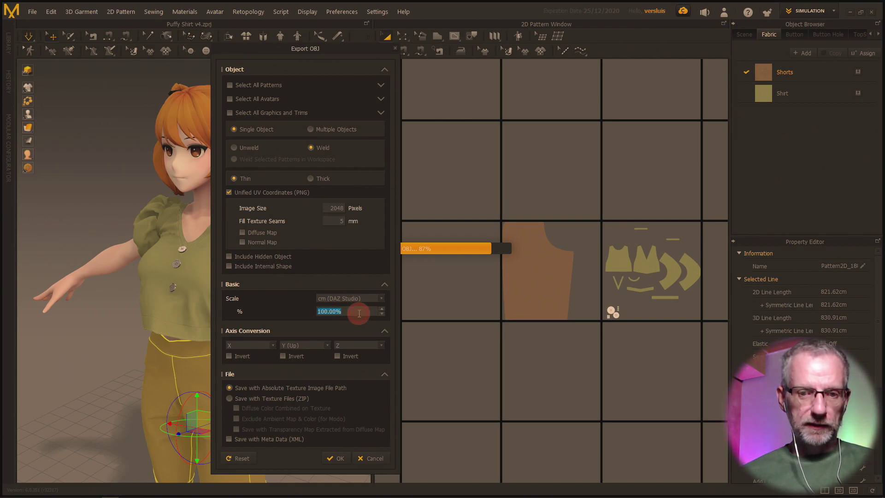
type("1")
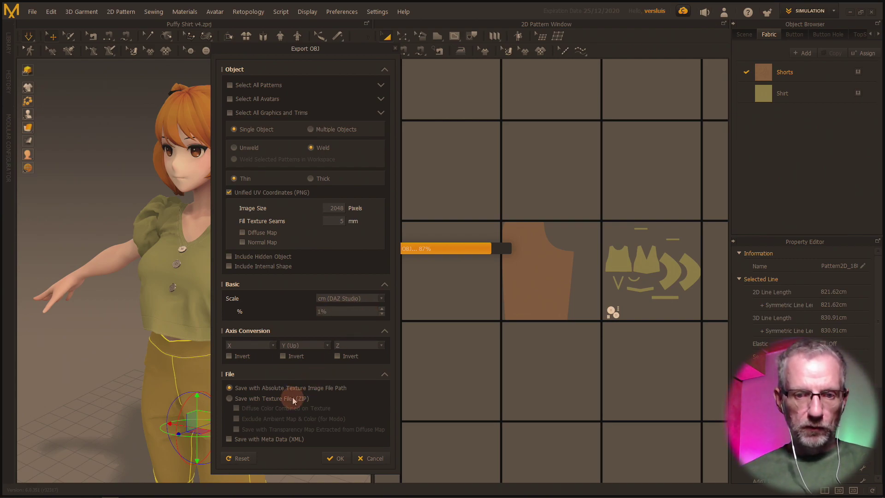
left_click(341, 460)
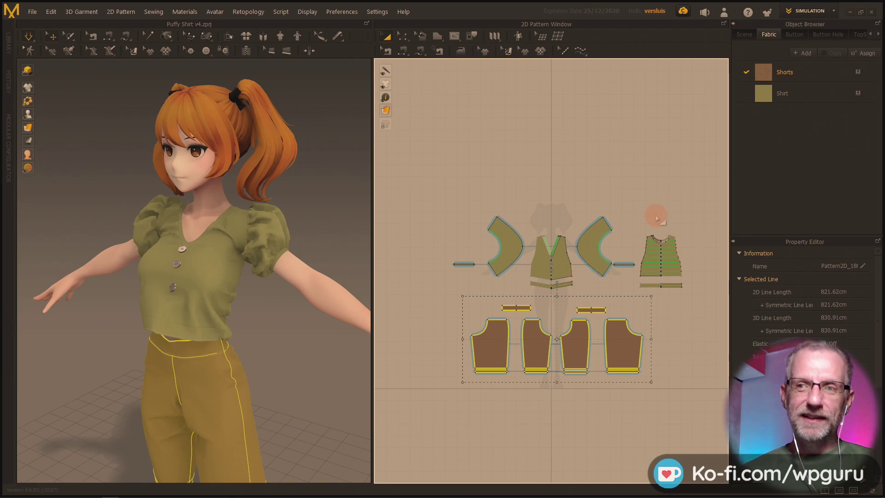
Step: Switch to Firefox, search the web for bulkrenameutility in a new tab and open the Bulk Rename Utility website
left_click(850, 11)
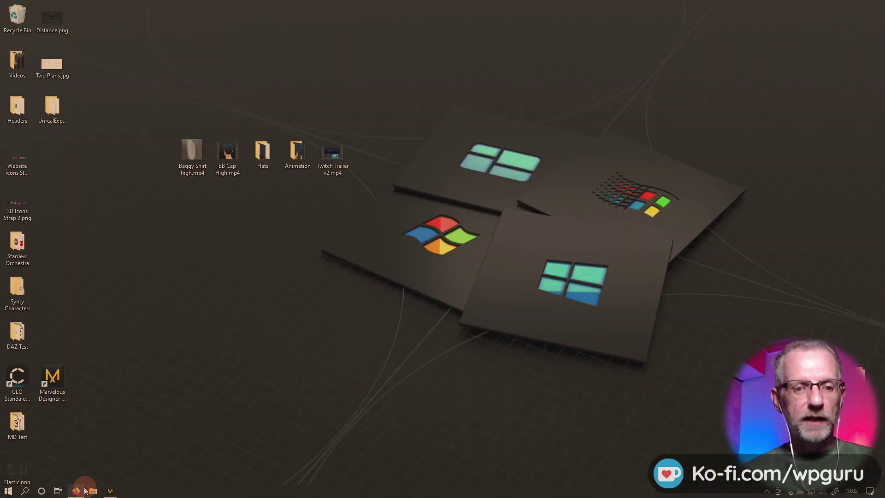
left_click(78, 491)
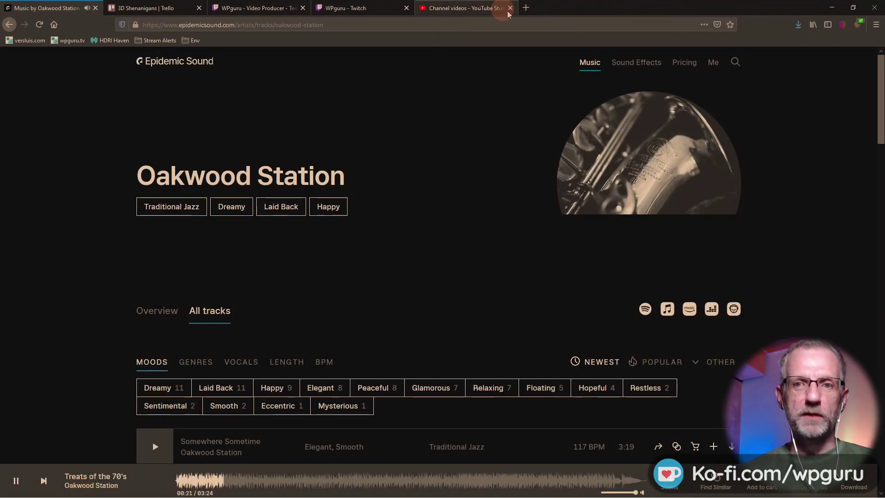
left_click(524, 8)
type("bul")
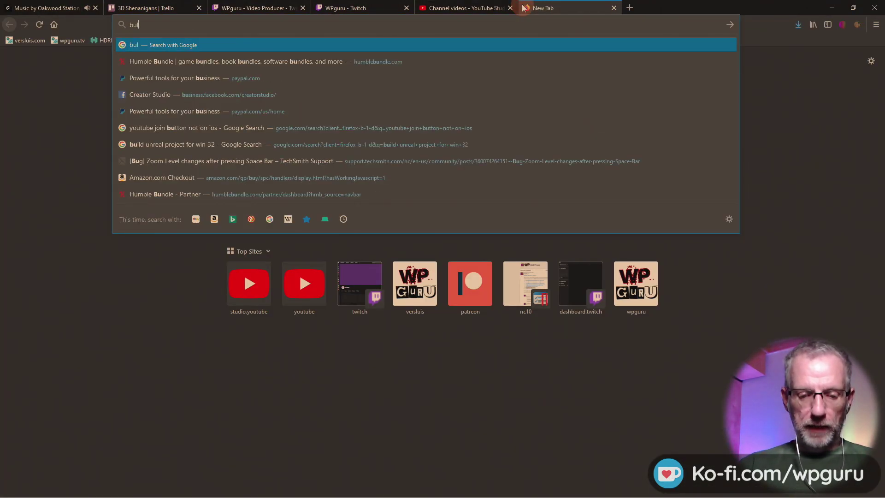
type("krena")
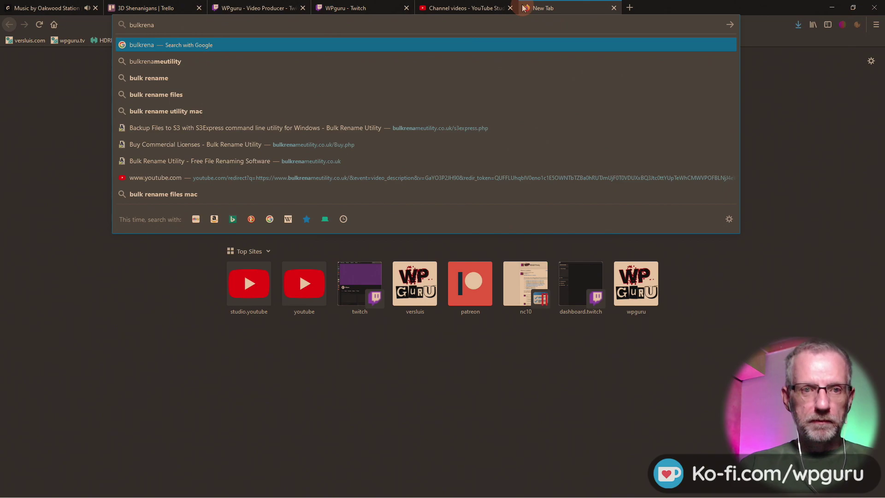
type("meutility")
key("Return")
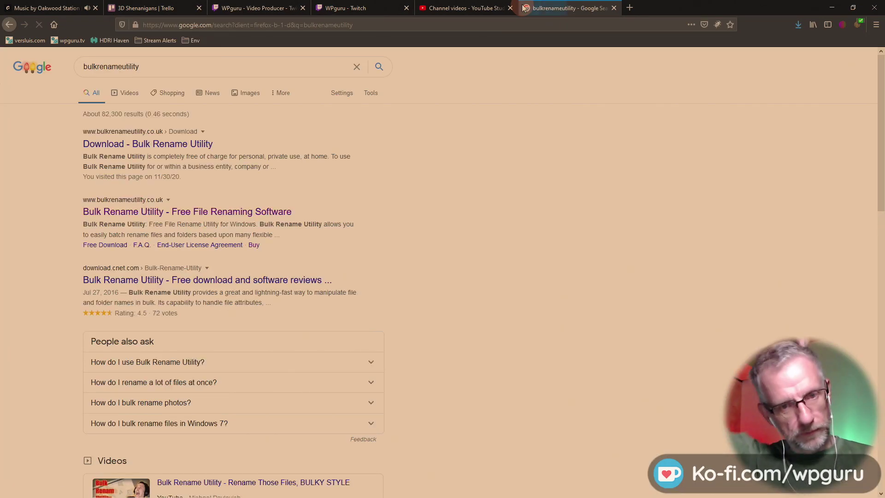
left_click(246, 213)
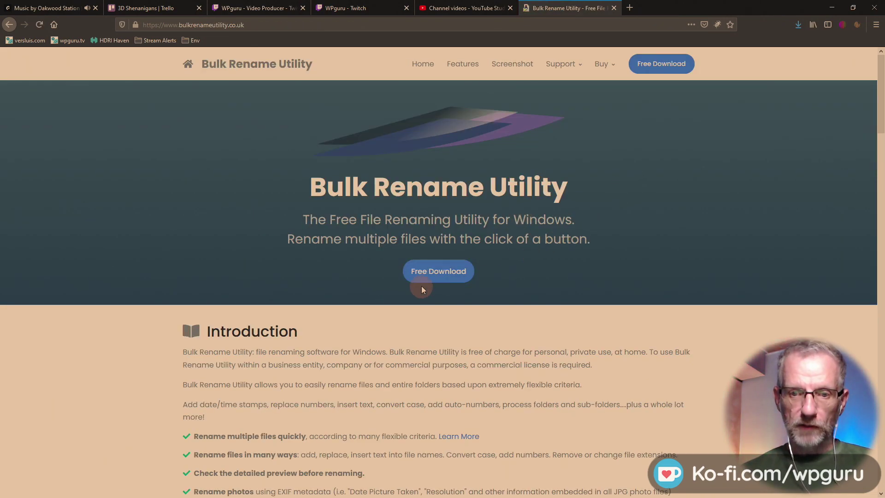
Step: Download the Bulk Rename Utility installer, check it in the download list and minimize the browser
left_click(434, 273)
left_click(310, 254)
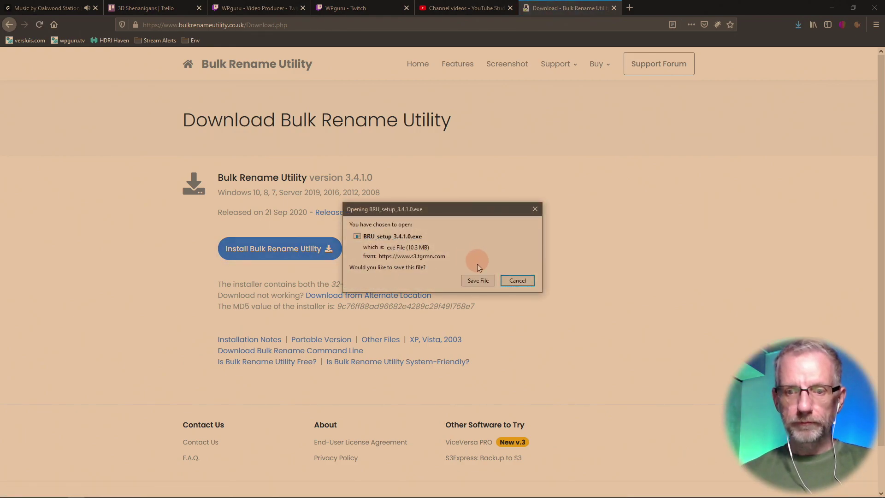
left_click(477, 279)
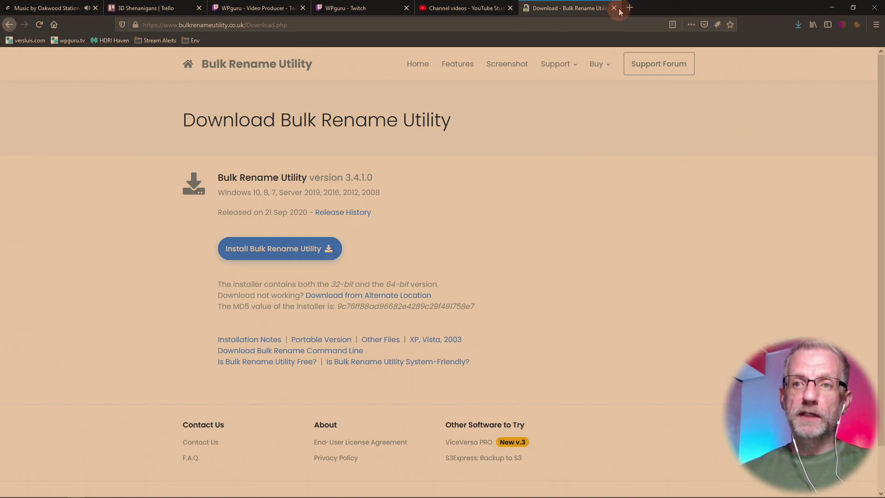
left_click(800, 25)
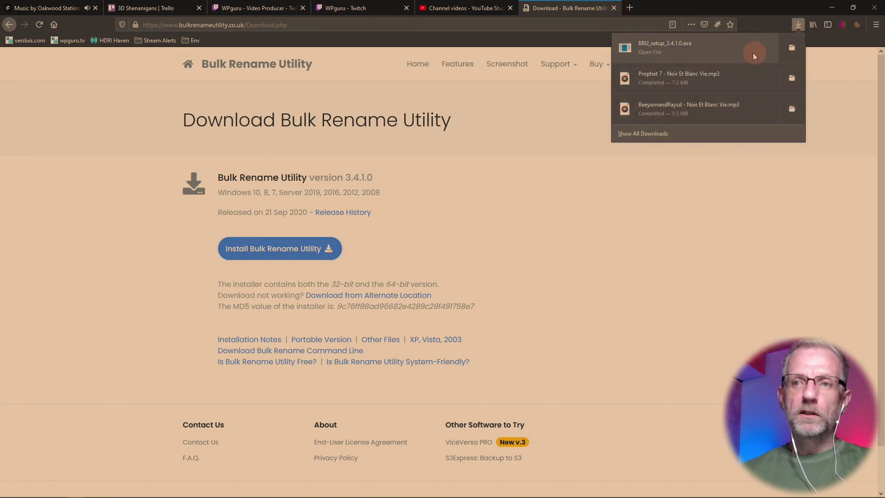
left_click(823, 16)
left_click(832, 8)
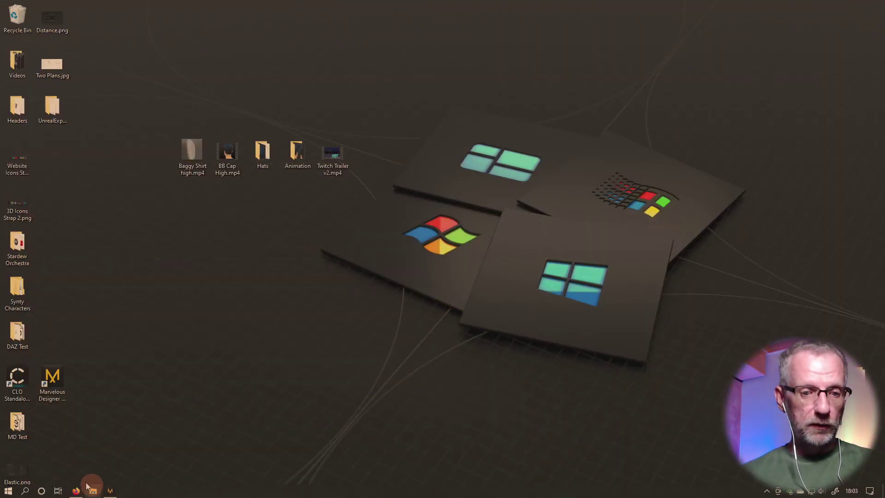
Step: Run BRU_setup_3.4.1.0.exe from the Downloads folder and allow it to make changes to the device
left_click(93, 490)
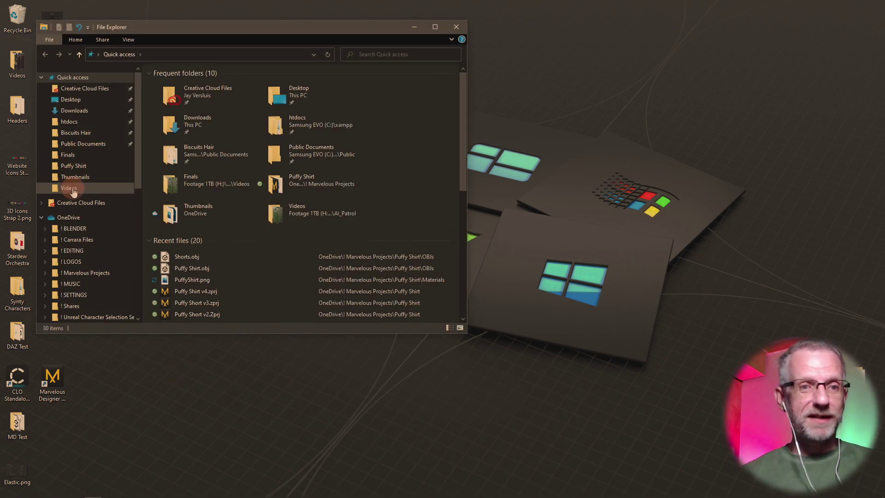
left_click(80, 111)
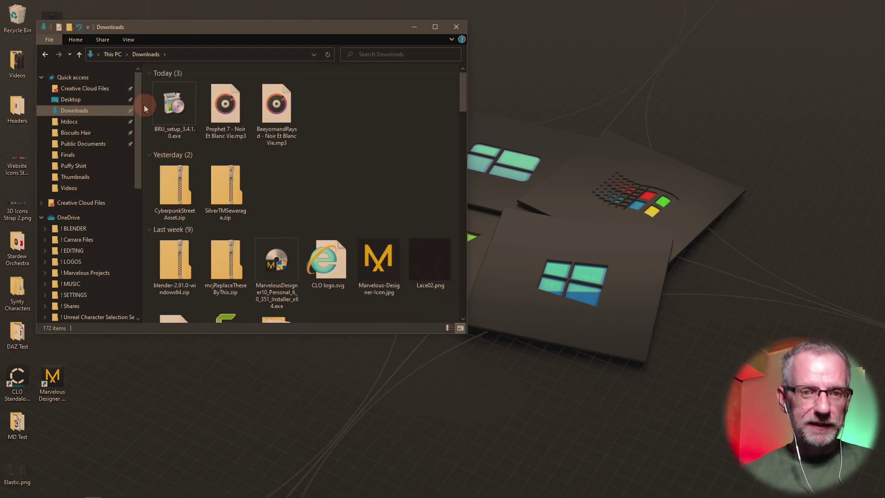
double_click(175, 104)
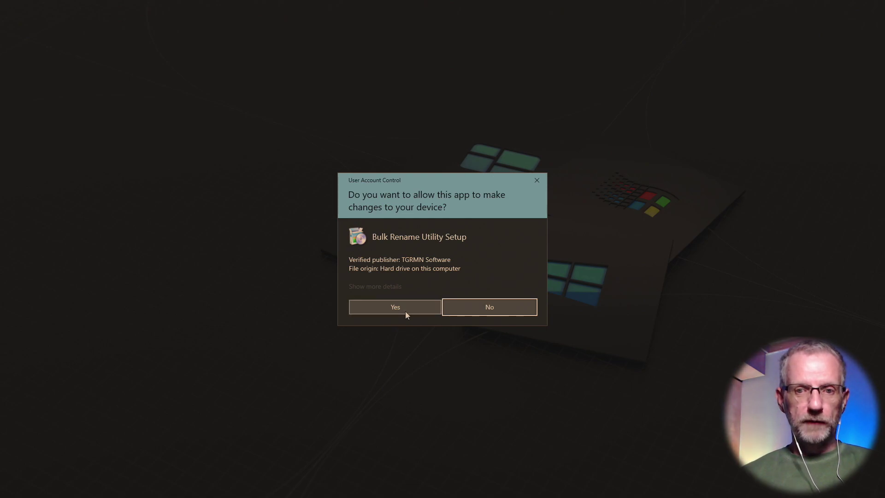
left_click(406, 310)
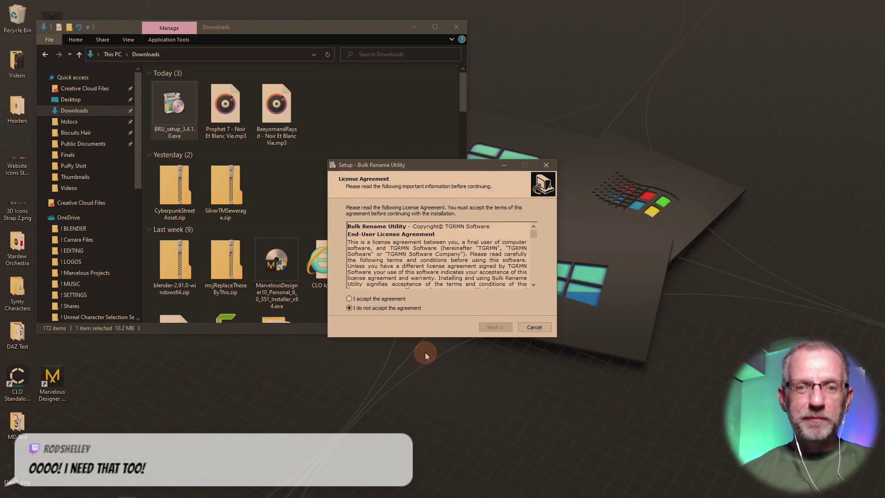
Step: Accept the license agreement and go through the setup wizard with the default destination and Start Menu folder
left_click(396, 299)
left_click(486, 331)
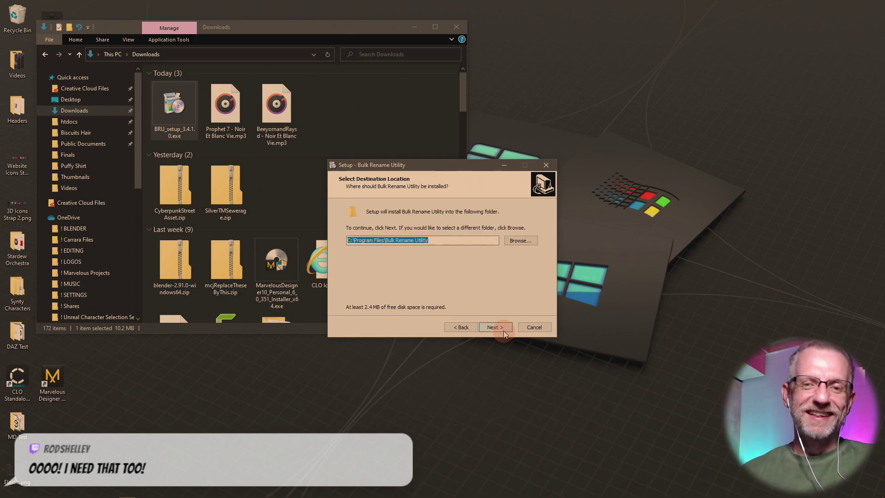
left_click(494, 328)
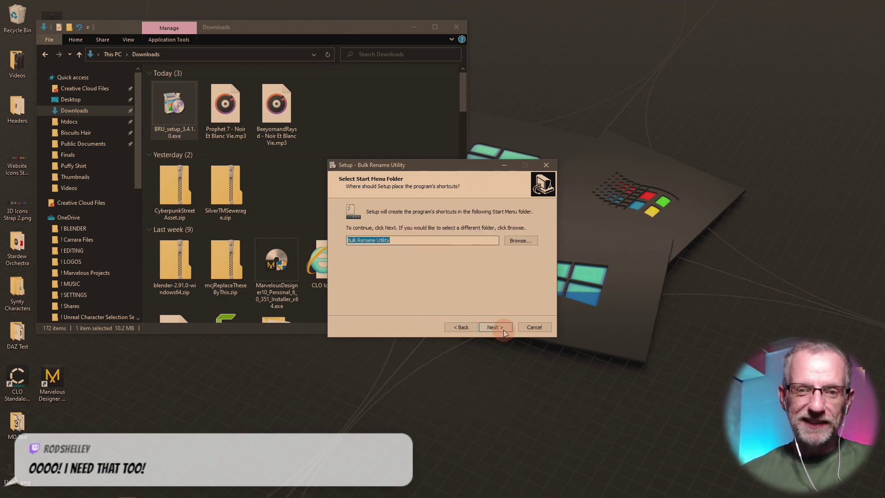
left_click(502, 331)
left_click(502, 331)
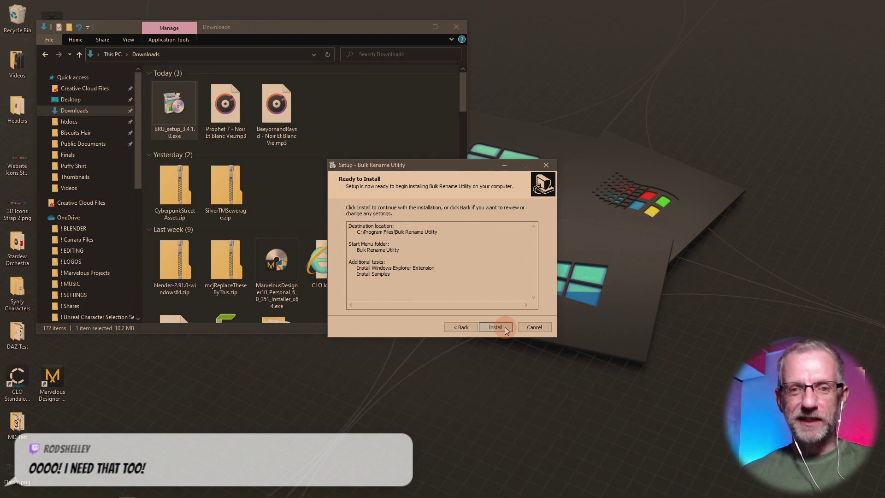
Step: Go back to exclude the samples, keep the Windows Explorer extension, install Bulk Rename Utility and launch it
left_click(471, 331)
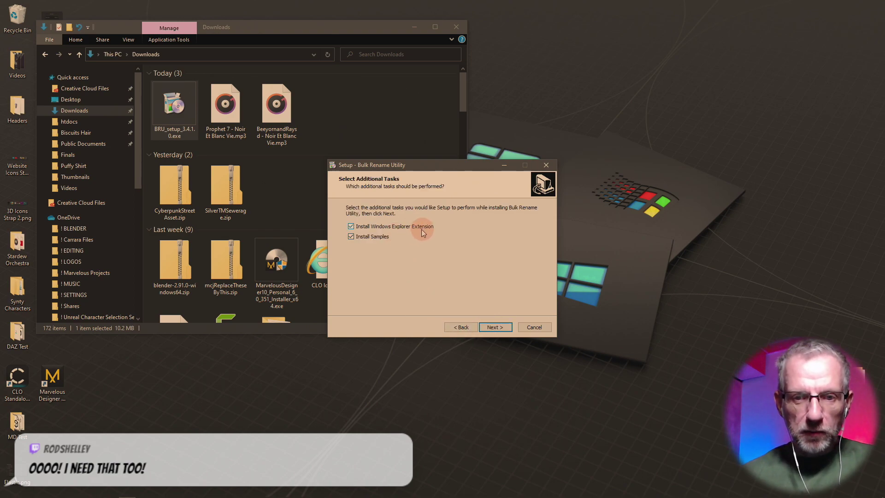
left_click(390, 250)
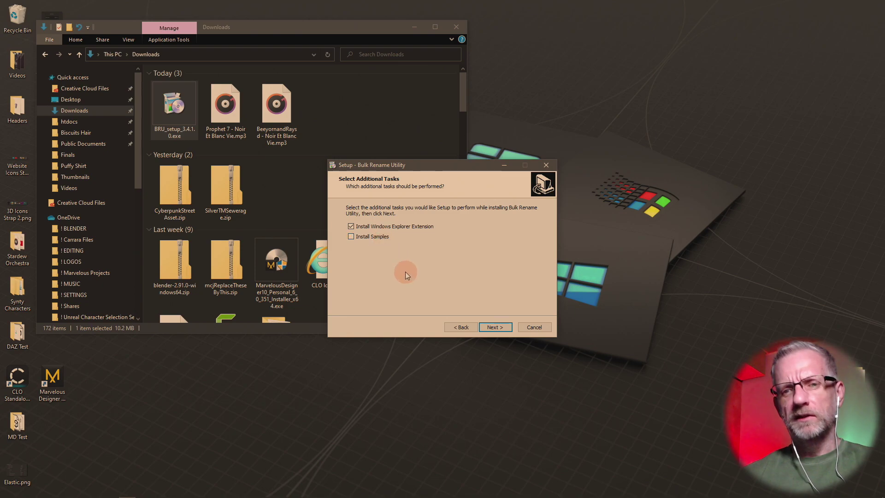
left_click(490, 328)
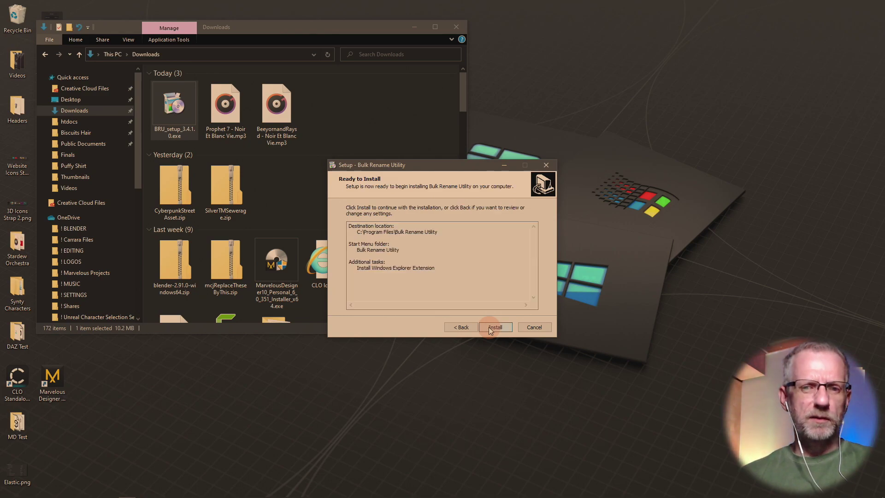
left_click(489, 328)
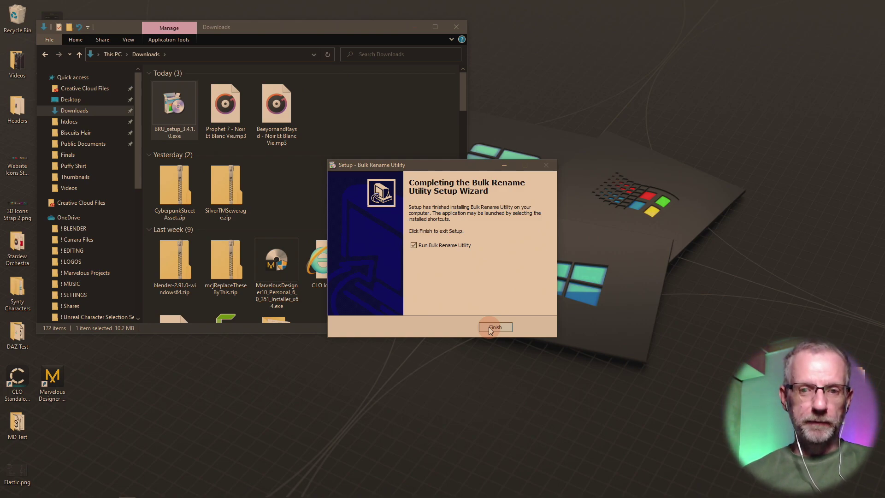
left_click(492, 327)
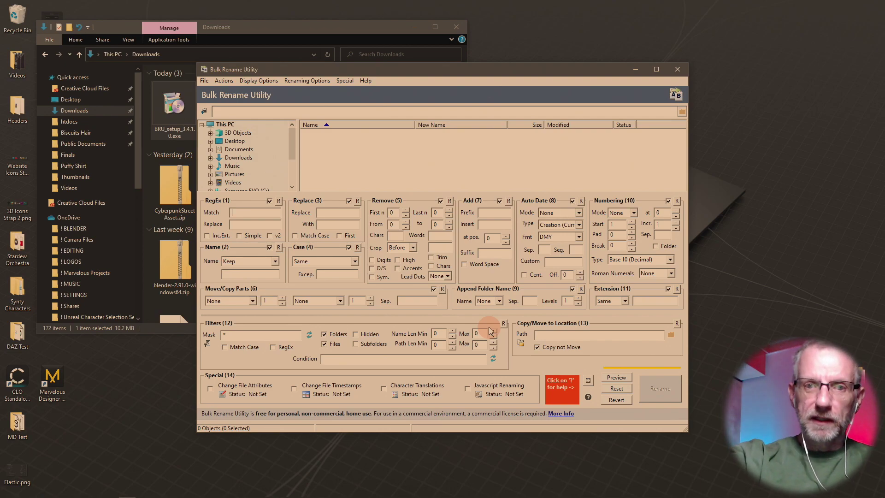
Step: Open the Materials folder of the Puffy Shirt project in File Explorer and review the texture file names
left_click_drag(413, 69, 521, 96)
left_click(294, 29)
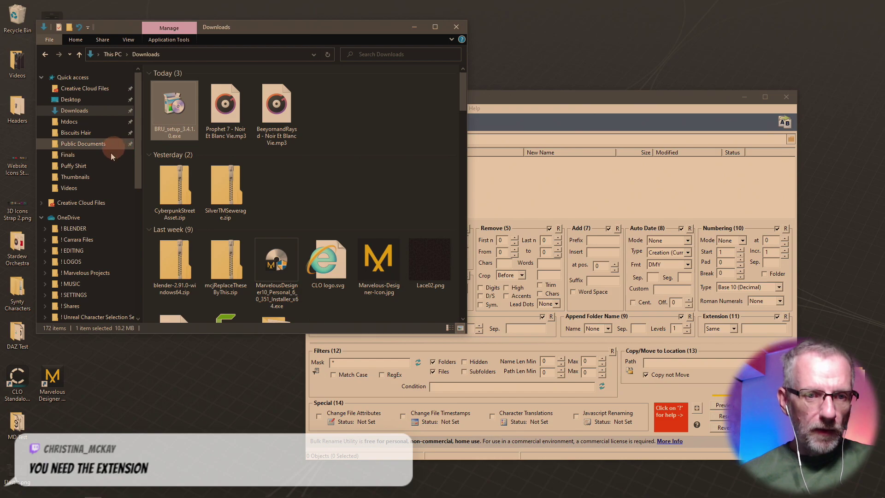
left_click(92, 266)
left_click(92, 272)
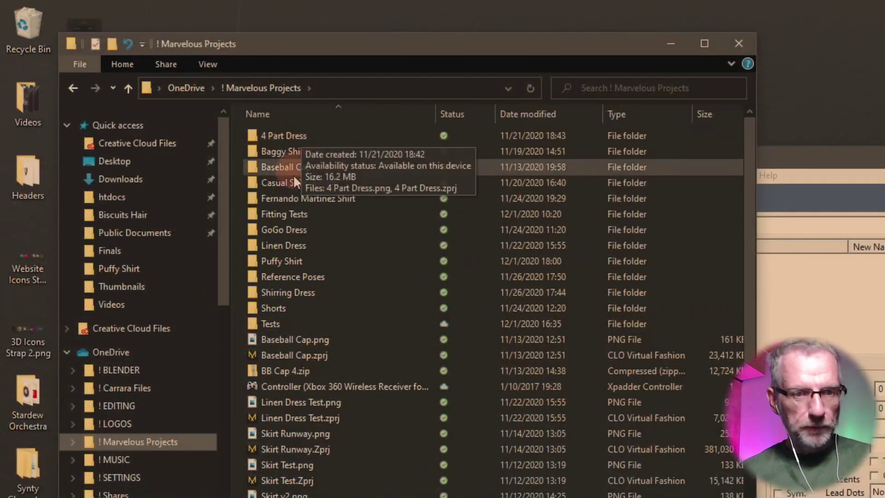
double_click(333, 258)
double_click(311, 135)
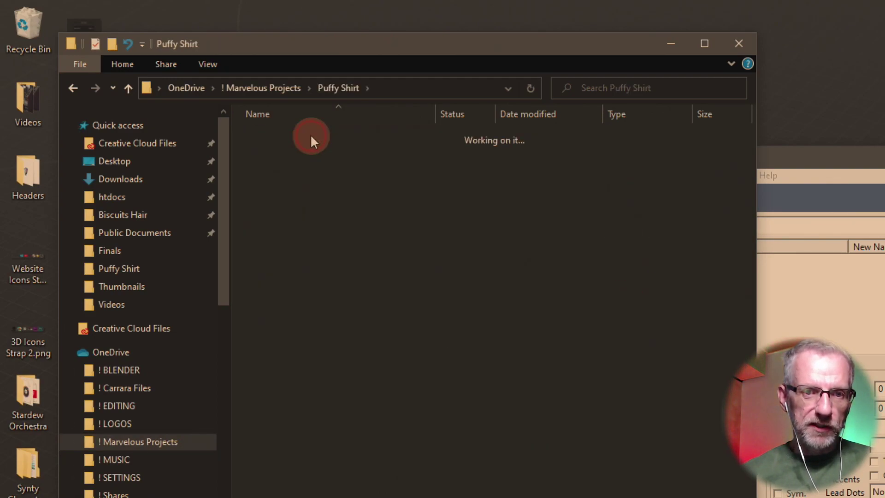
left_click(359, 135)
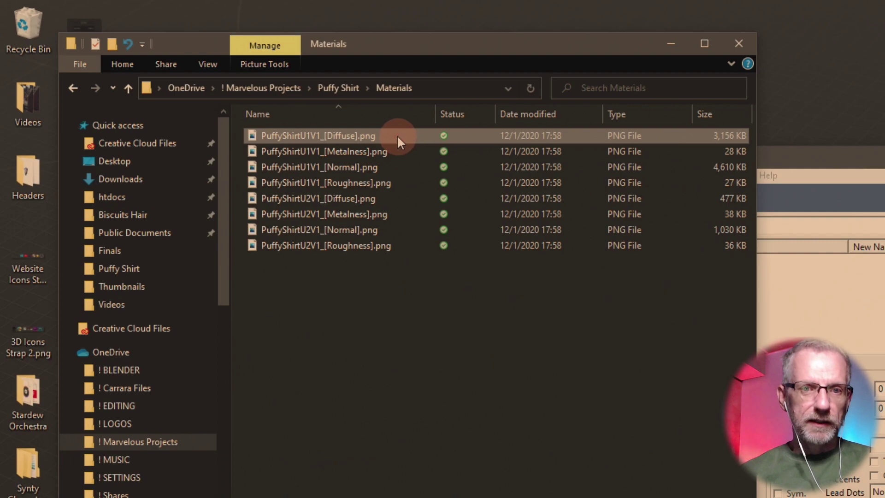
left_click(388, 154)
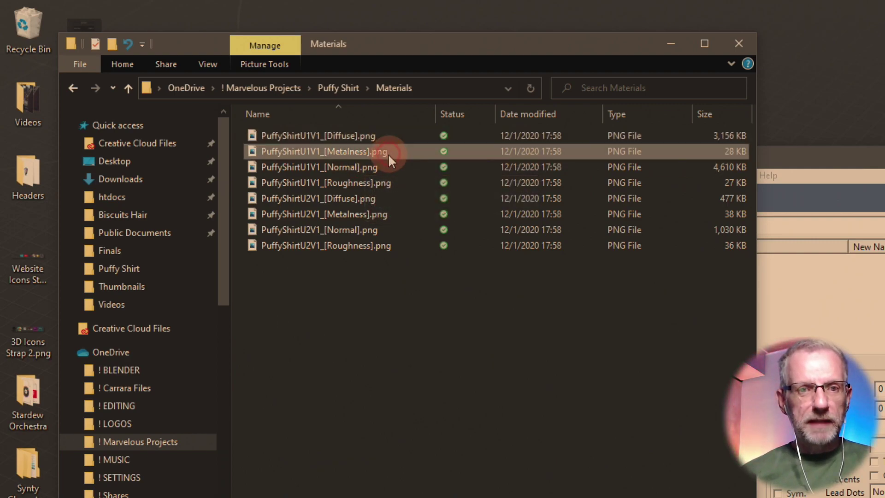
left_click(385, 167)
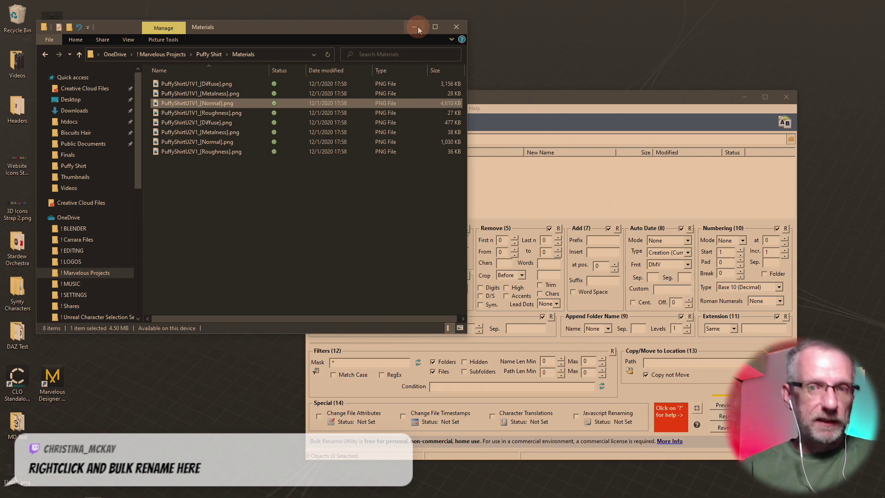
Step: Select all the PNG textures in the Materials folder and load them into Bulk Rename Utility with Bulk Rename Here
left_click(416, 27)
left_click_drag(458, 96, 292, 25)
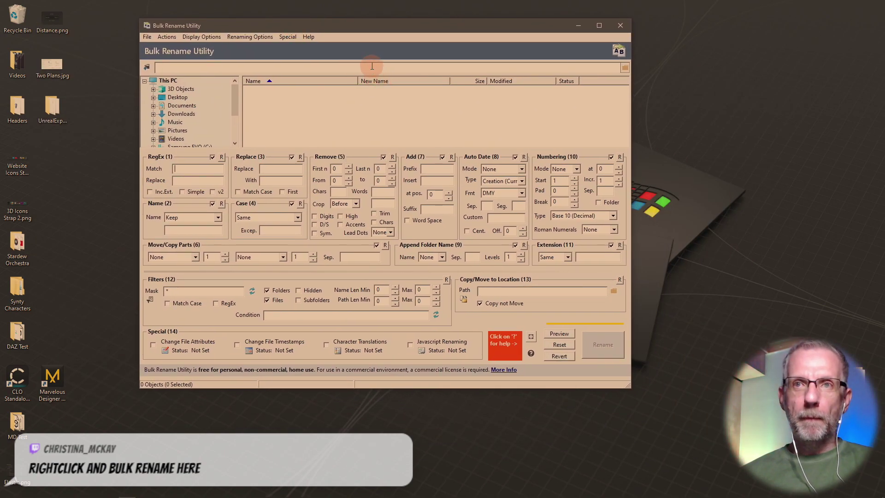
key("alt+Tab")
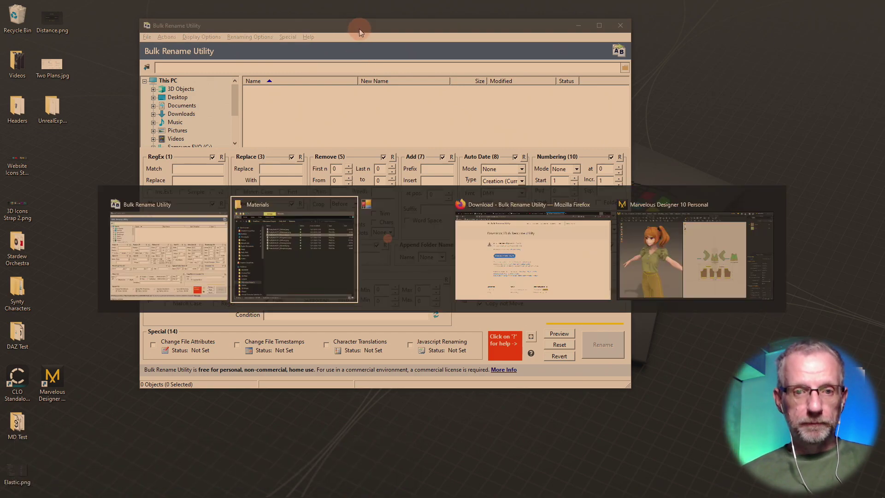
left_click(181, 87)
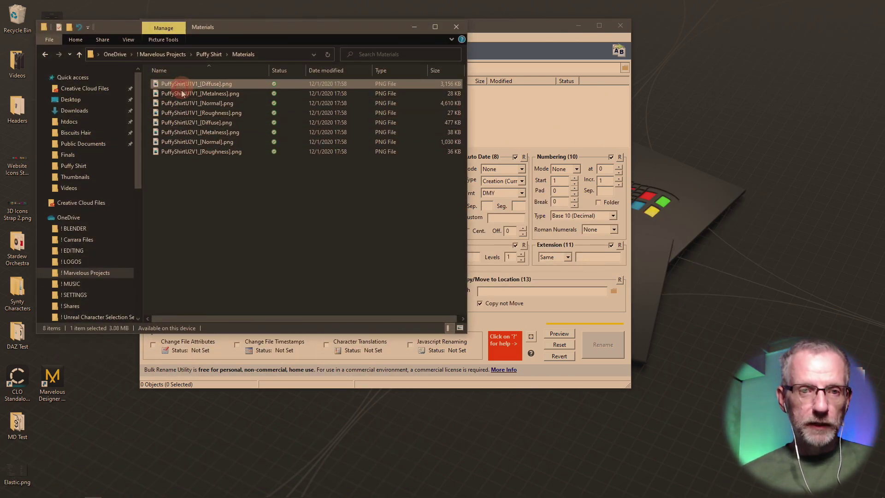
left_click(196, 154, "shift")
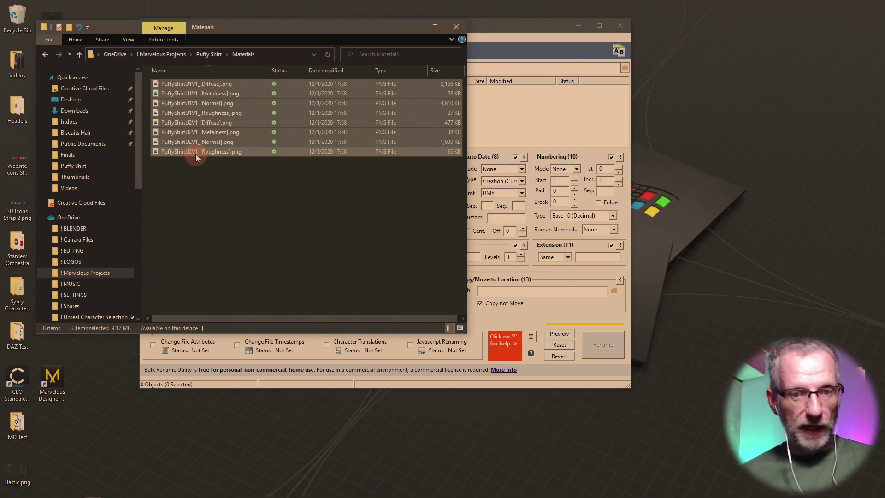
right_click(195, 154)
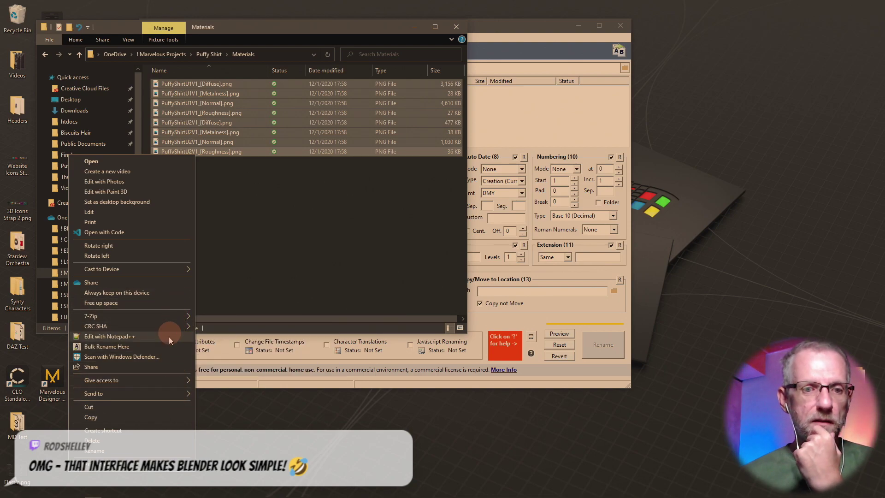
left_click(165, 348)
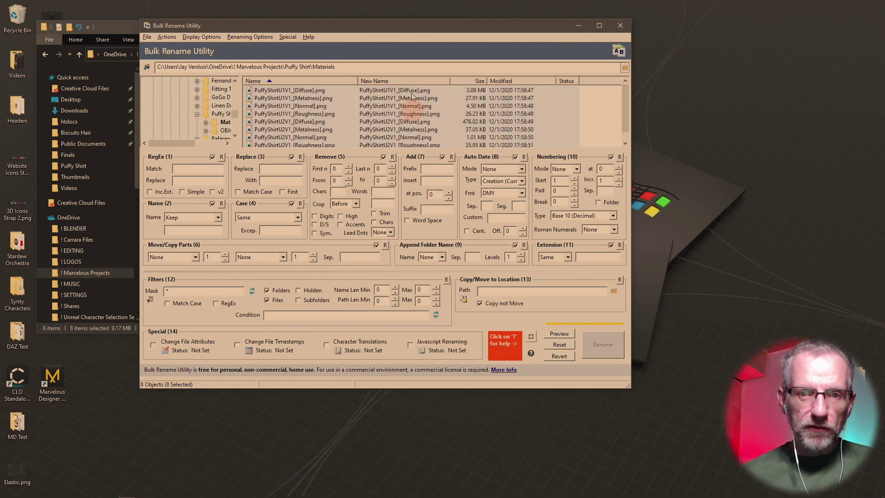
left_click_drag(406, 28, 273, 11)
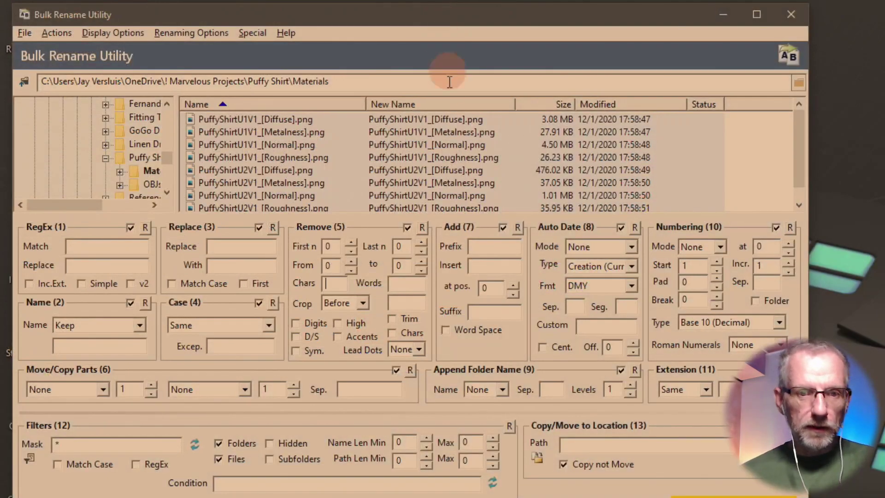
Step: Set the characters to remove to "[]" and rename only PuffyShirtU1V1_[Diffuse].png, confirming the rename
type("[]")
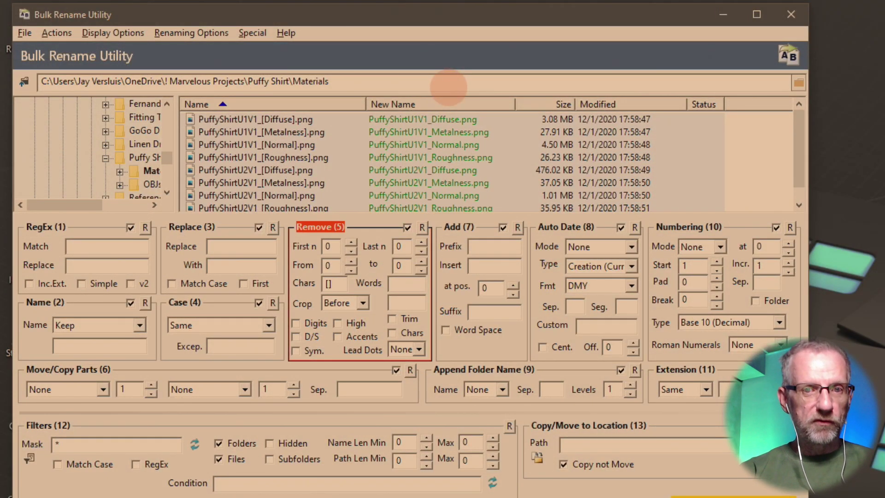
left_click(273, 119)
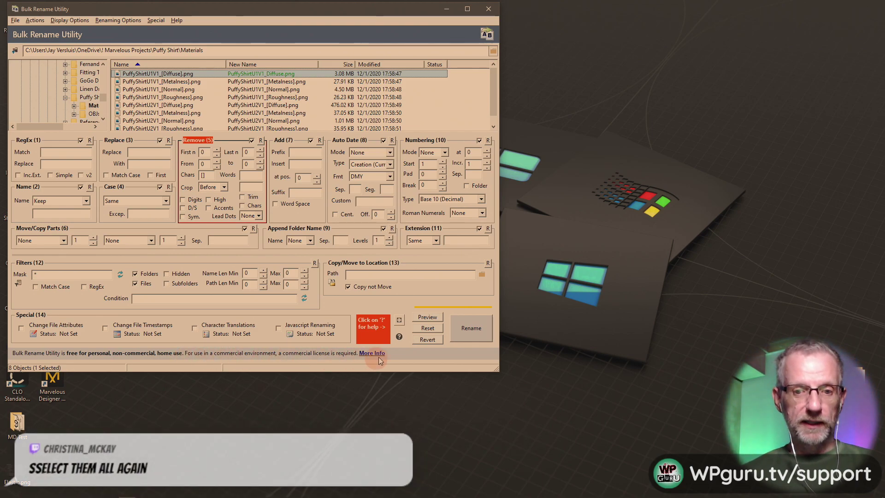
left_click(480, 339)
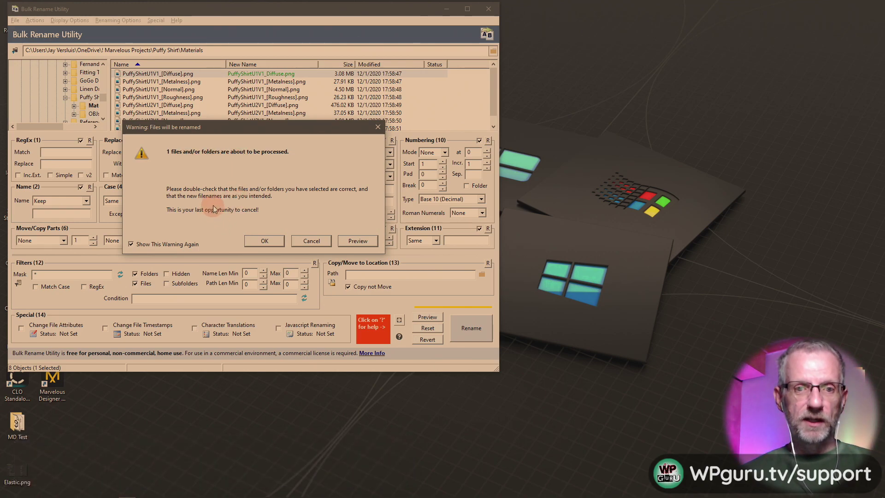
left_click(270, 241)
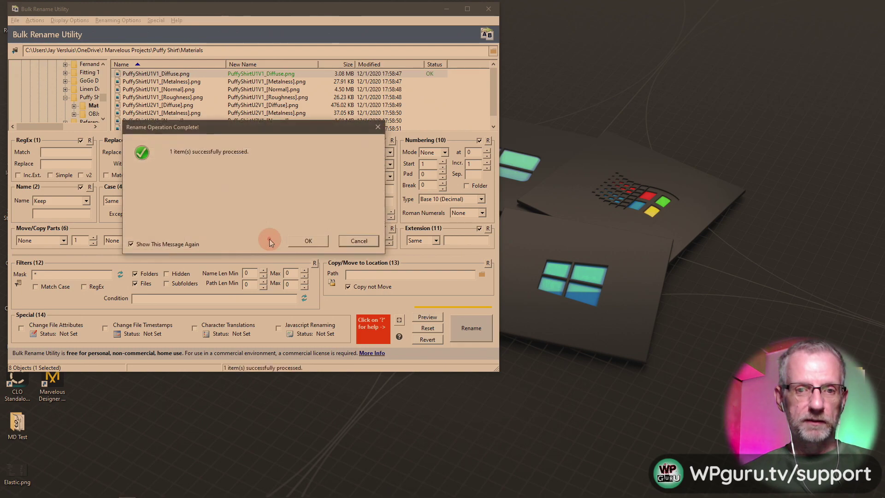
left_click(298, 241)
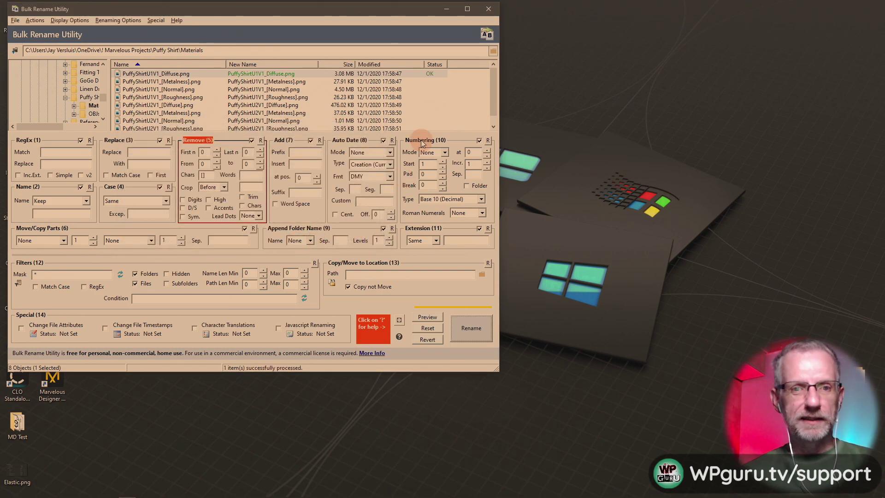
Step: Switch to the Materials folder in File Explorer, select all the PNG textures and load them again with Bulk Rename Here
key("alt+Tab")
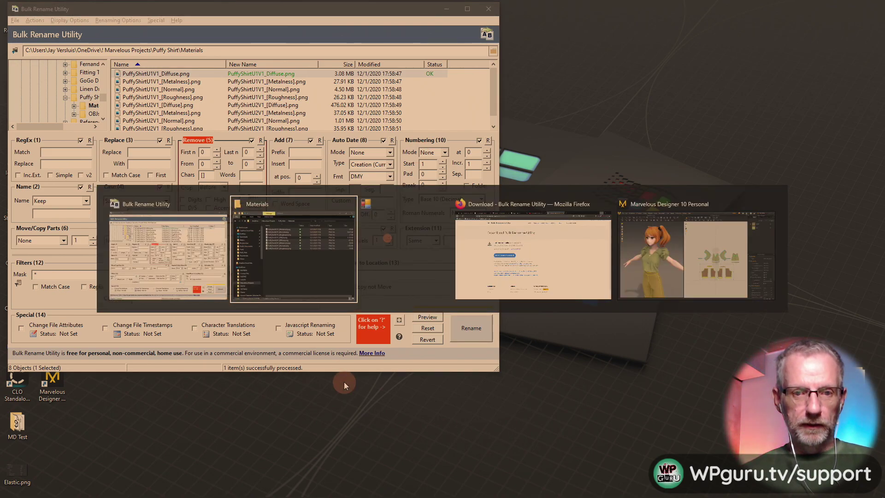
left_click(245, 198)
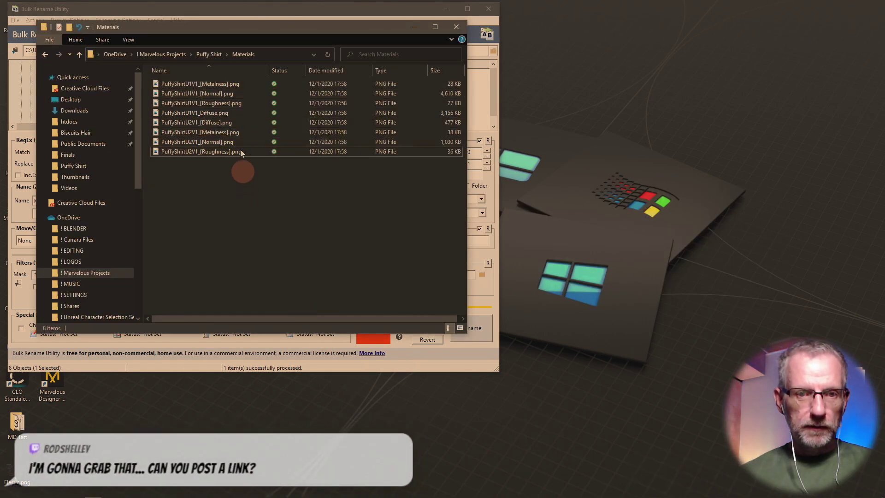
left_click(229, 117)
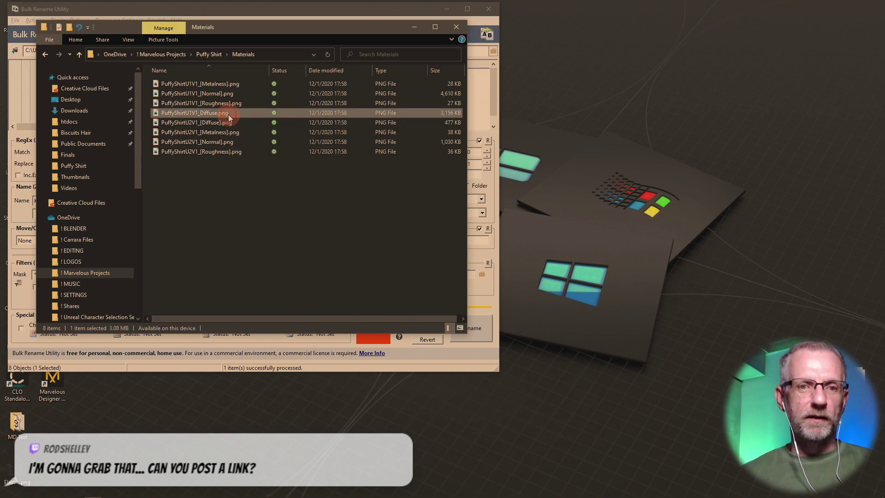
left_click(217, 84)
left_click(229, 155, "shift")
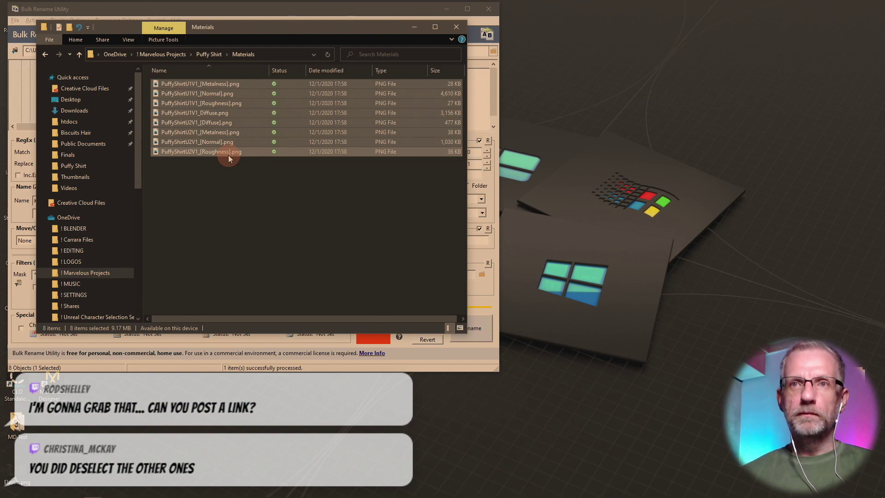
right_click(228, 156)
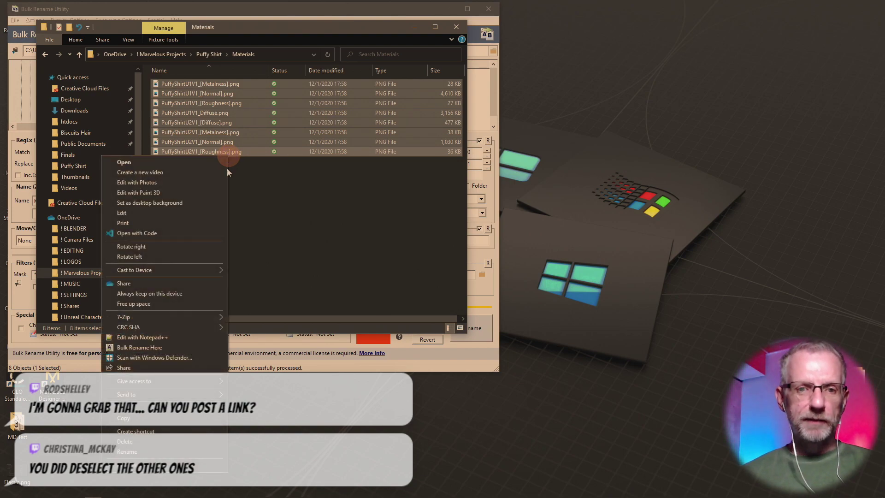
mouse_move(203, 328)
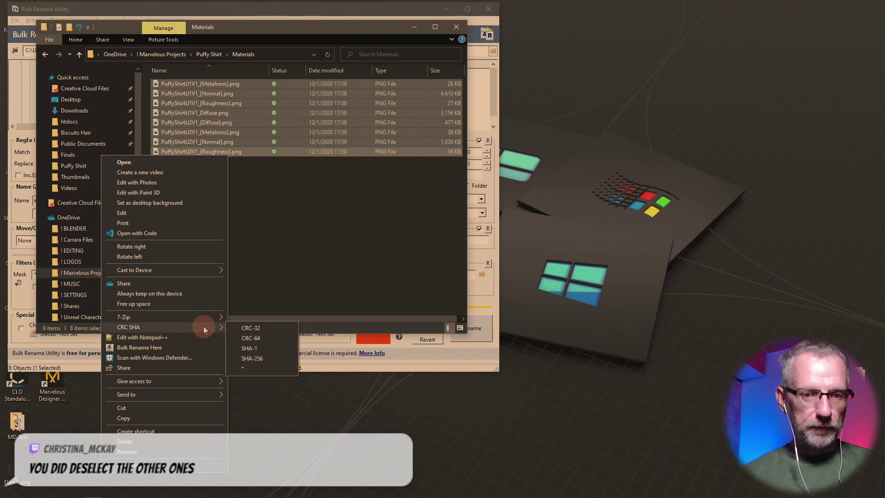
left_click(194, 349)
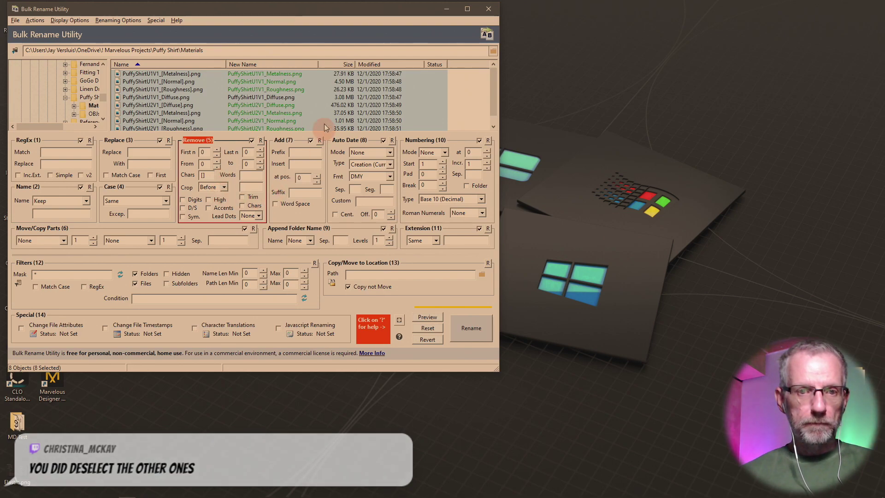
Step: Check the new name previews, rename the loaded textures without their square brackets, and return to the Materials folder in File Explorer
scroll(348, 93, "down", 1)
scroll(349, 89, "up", 1)
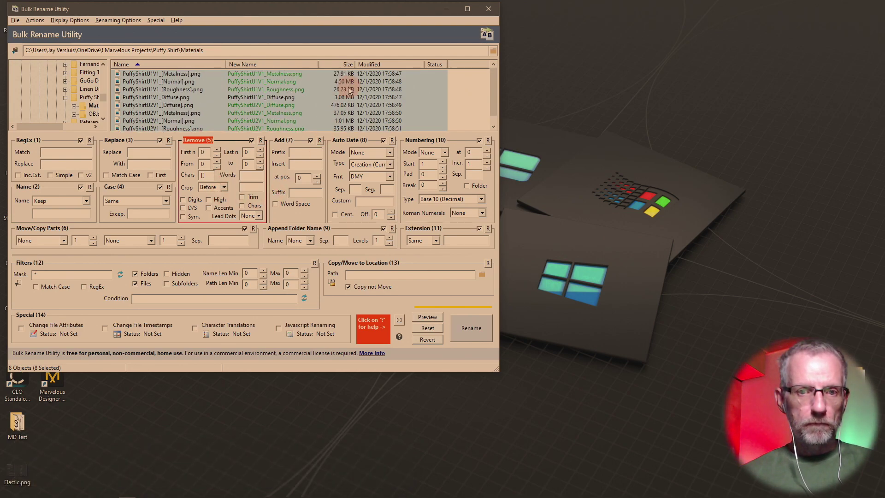
scroll(350, 90, "down", 1)
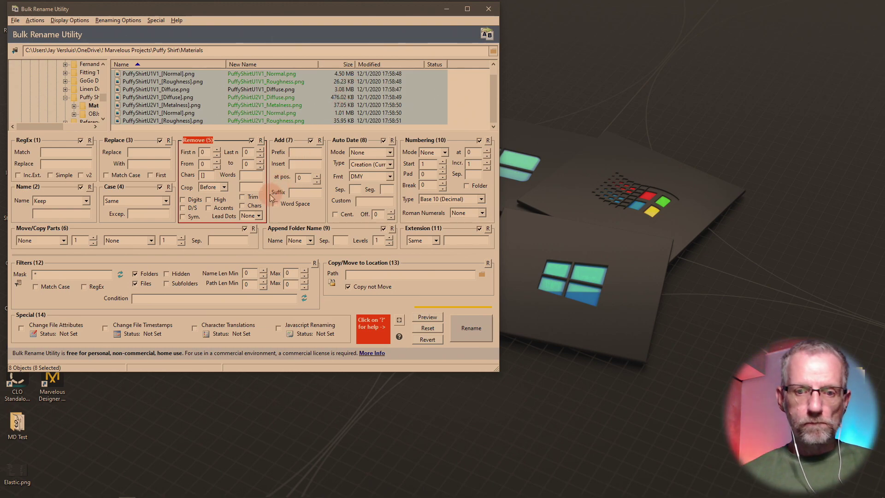
scroll(277, 103, "up", 1)
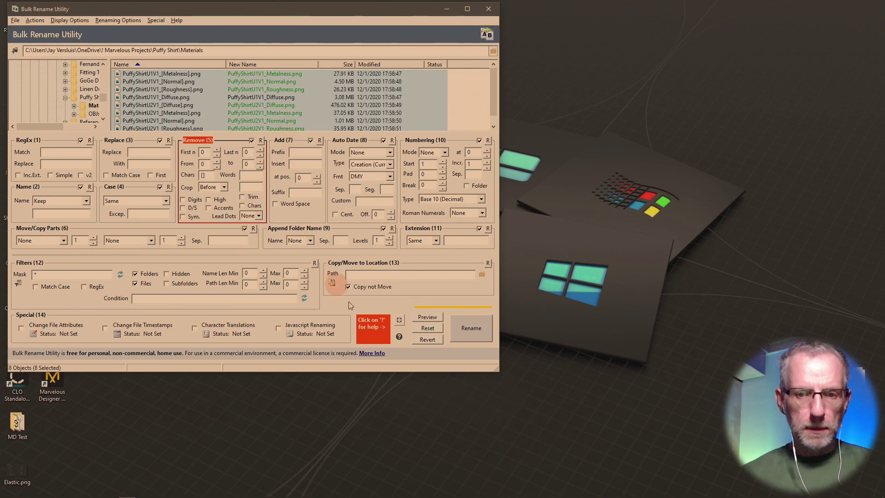
left_click(476, 333)
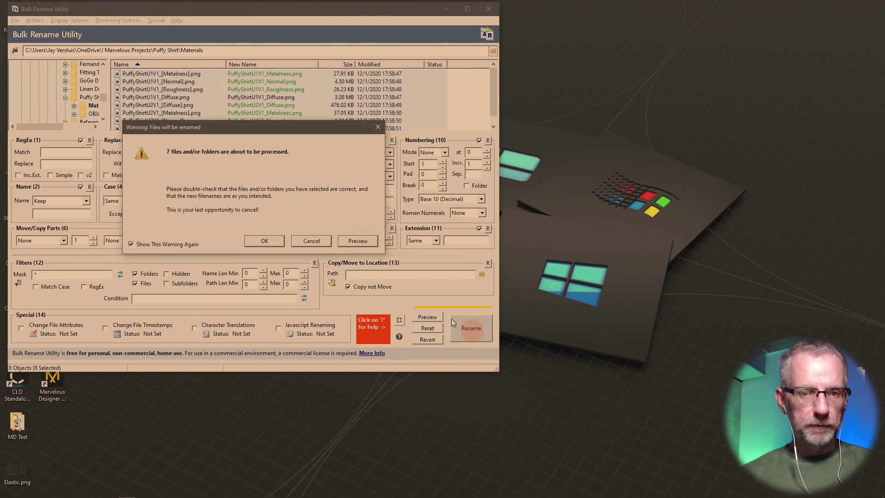
left_click(268, 242)
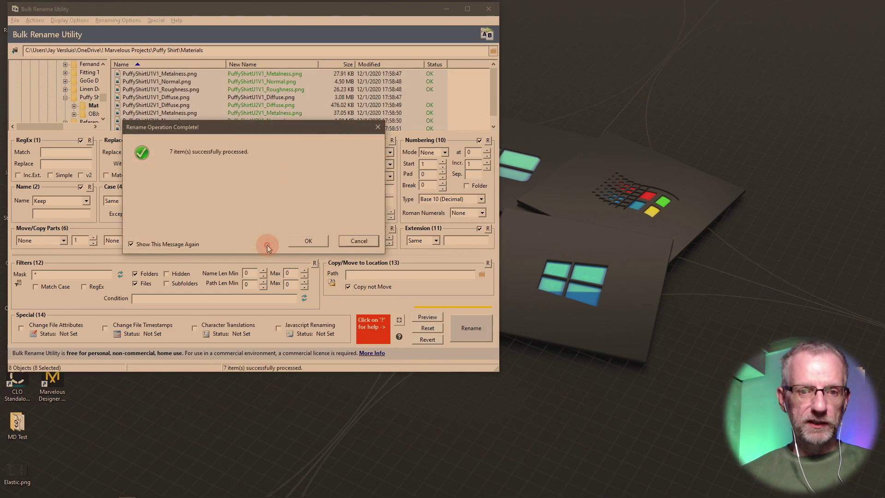
left_click(301, 240)
key("alt+Tab")
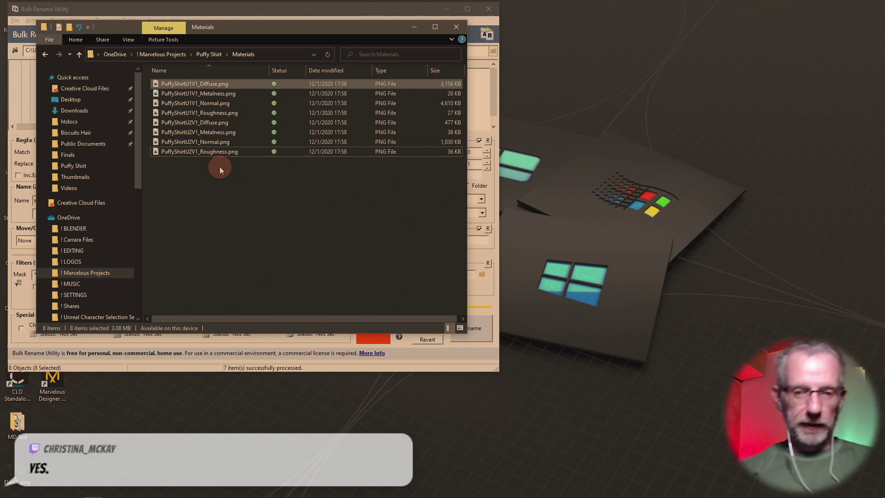
Step: Launch Blender, dismiss the splash screen and delete the default cube
left_click(8, 491)
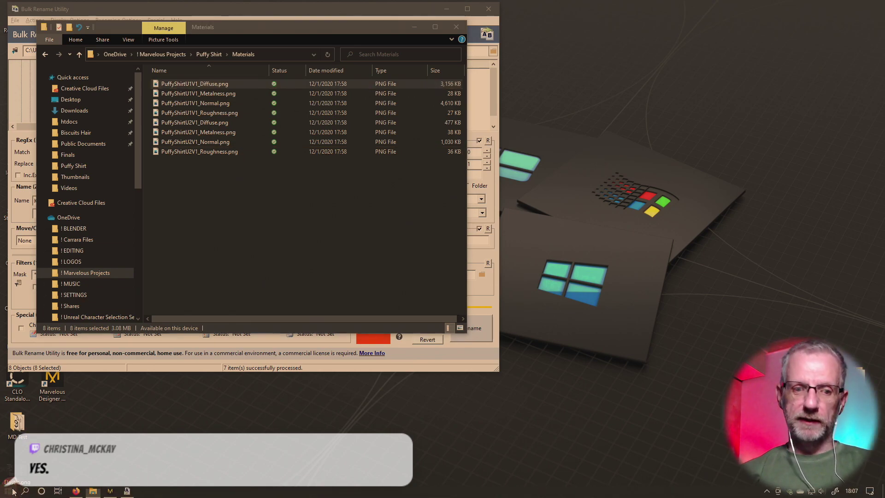
left_click(168, 236)
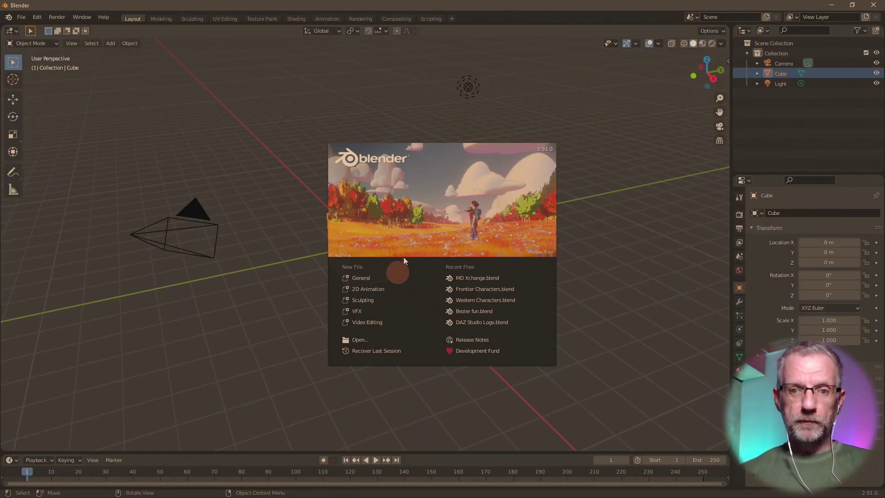
left_click(418, 220)
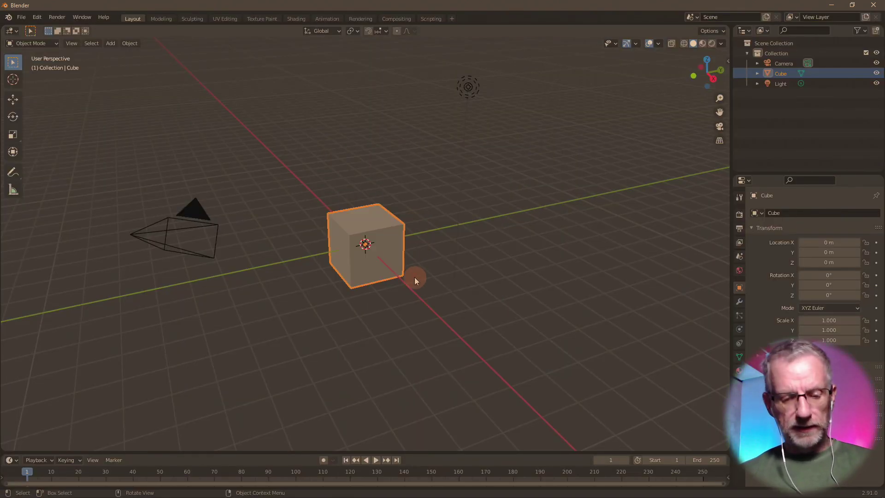
key("Delete")
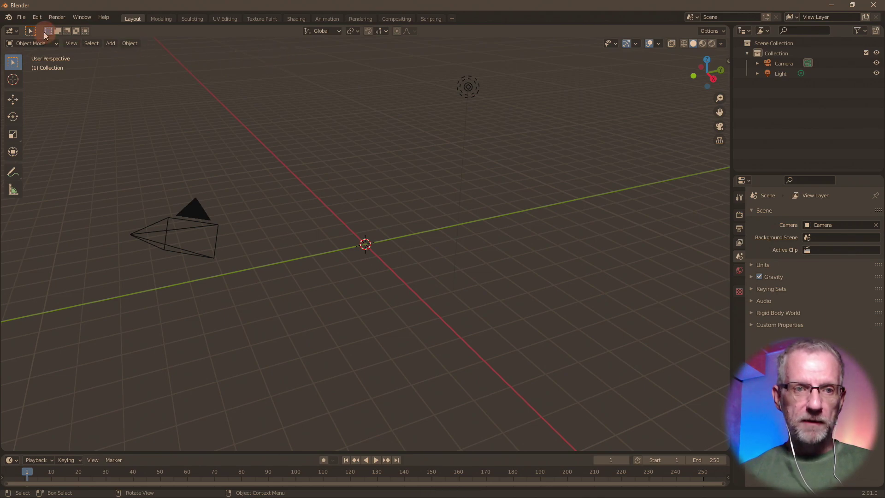
Step: Start a Wavefront OBJ import, browse to the ! Marvelous Projects folder in OneDrive and add it to the favorites
left_click(21, 17)
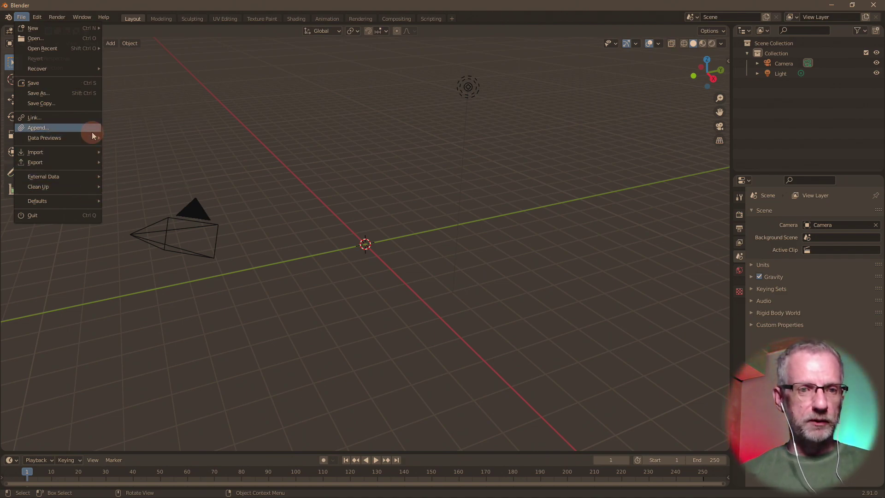
mouse_move(88, 152)
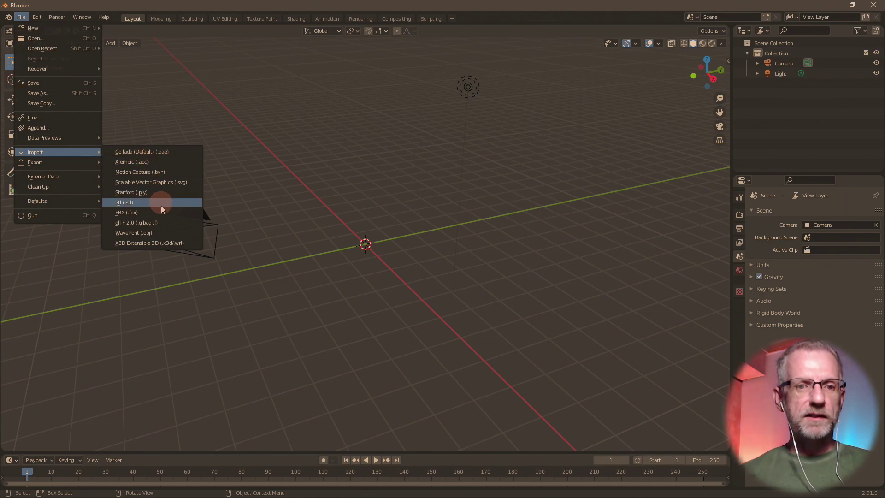
left_click(162, 232)
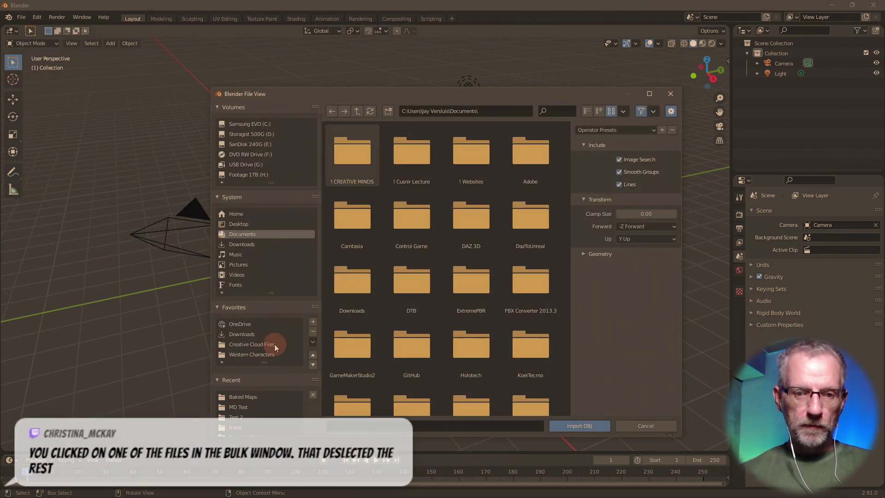
scroll(276, 244, "down", 3)
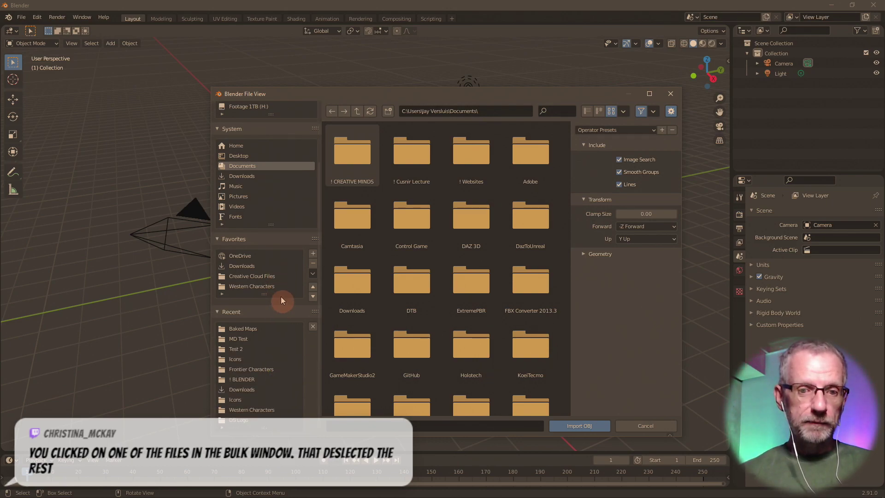
left_click_drag(271, 296, 272, 342)
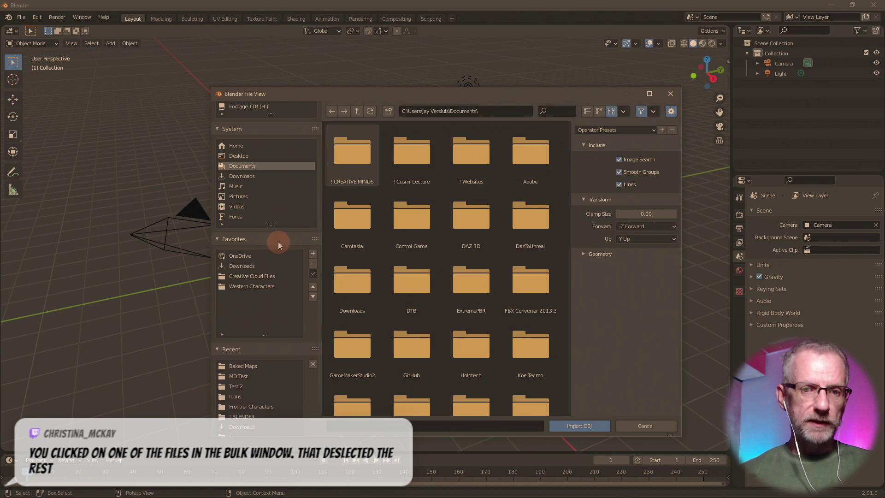
left_click(245, 256)
left_click_drag(347, 102, 260, 48)
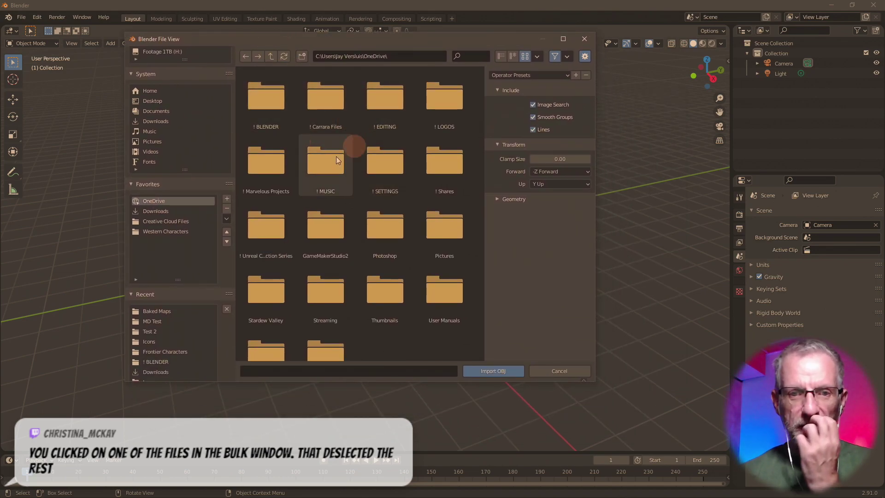
double_click(267, 159)
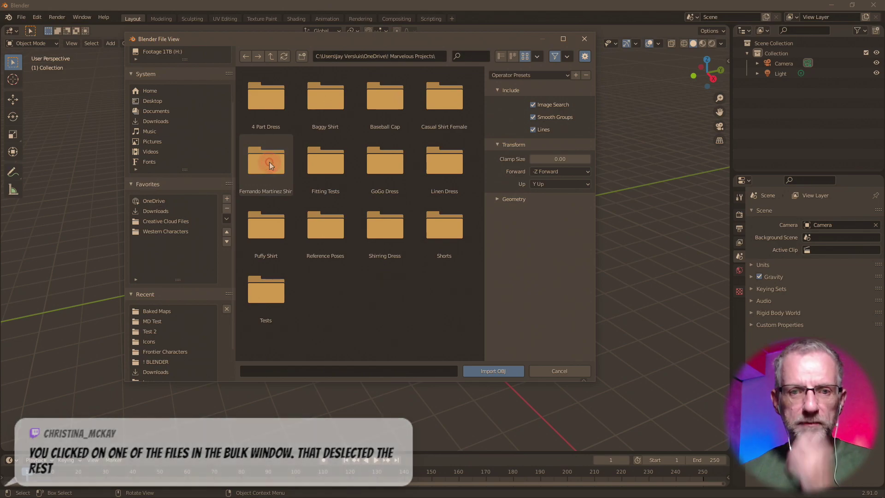
left_click(226, 199)
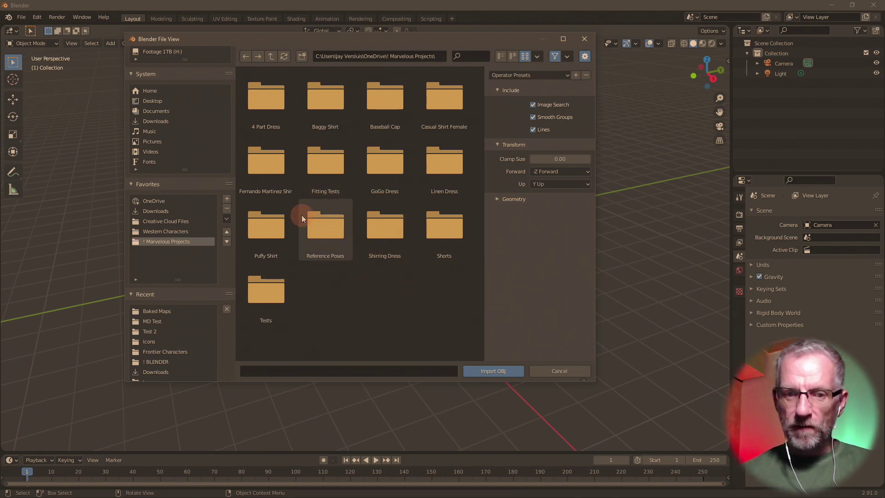
Step: Import Puffy Shirt.obj from the Puffy Shirt project's OBJs folder with the Keep Vert Order geometry option
left_click(259, 223)
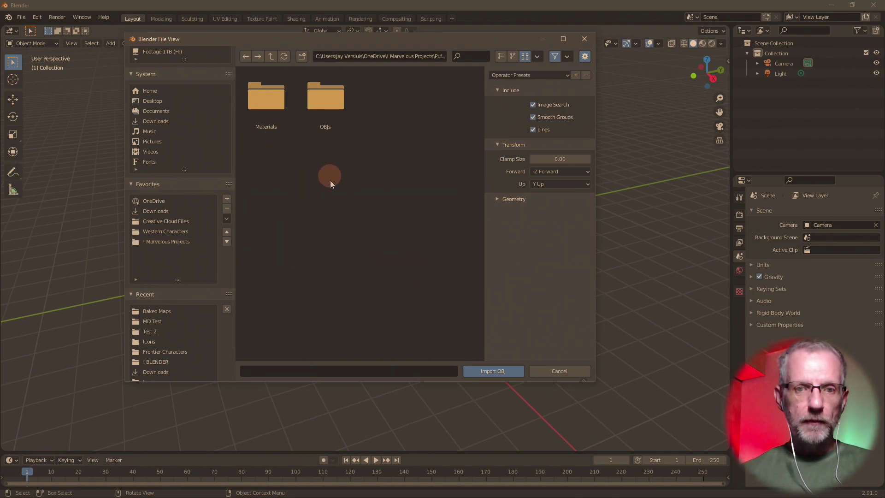
left_click(316, 115)
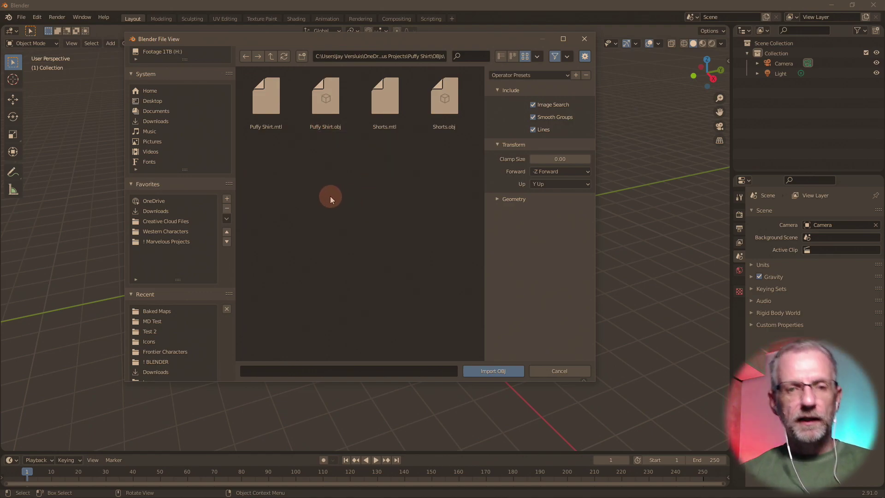
left_click(334, 88)
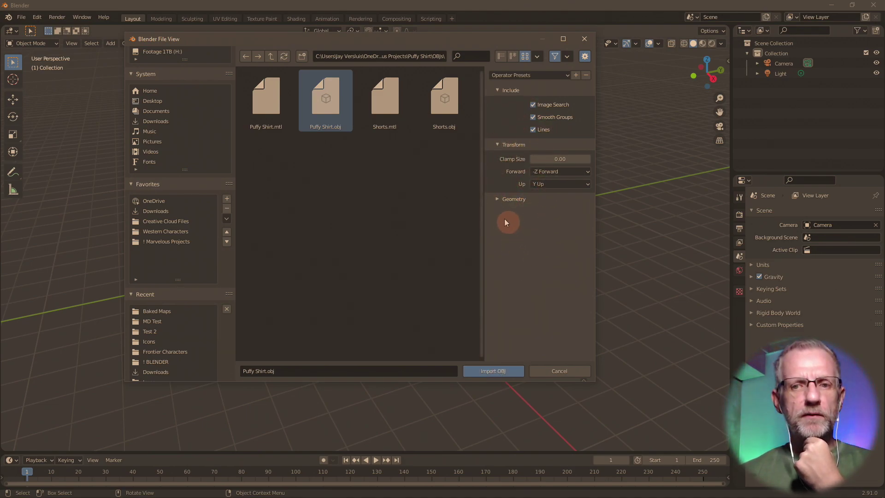
left_click(500, 199)
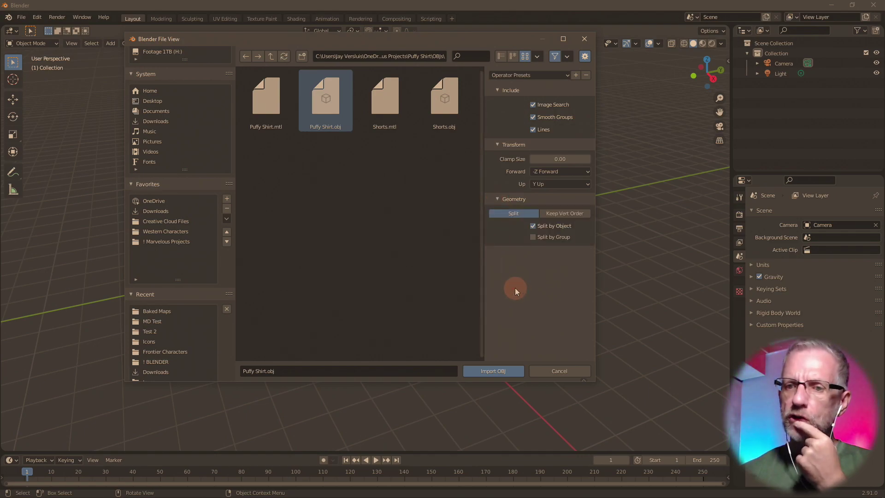
left_click(572, 213)
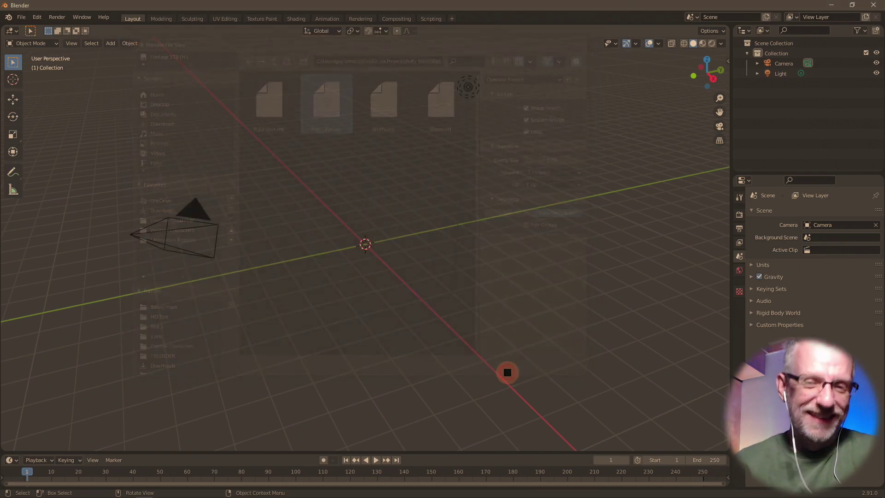
Step: Run the OBJ import and frame the puffy shirt in the viewport to inspect its front and buttons
left_click(507, 372)
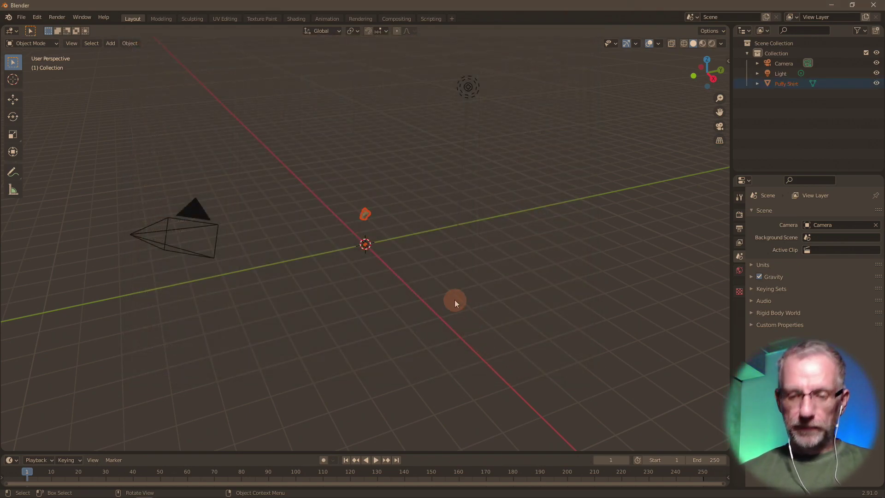
key("KP_Decimal")
right_click(444, 335)
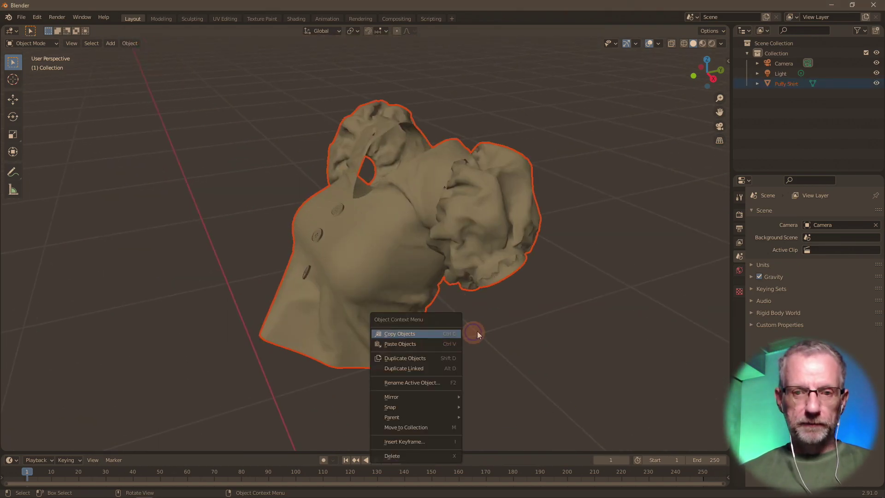
middle_click_drag(364, 287, 328, 310)
scroll(363, 298, "up", 5)
scroll(325, 310, "down", 2)
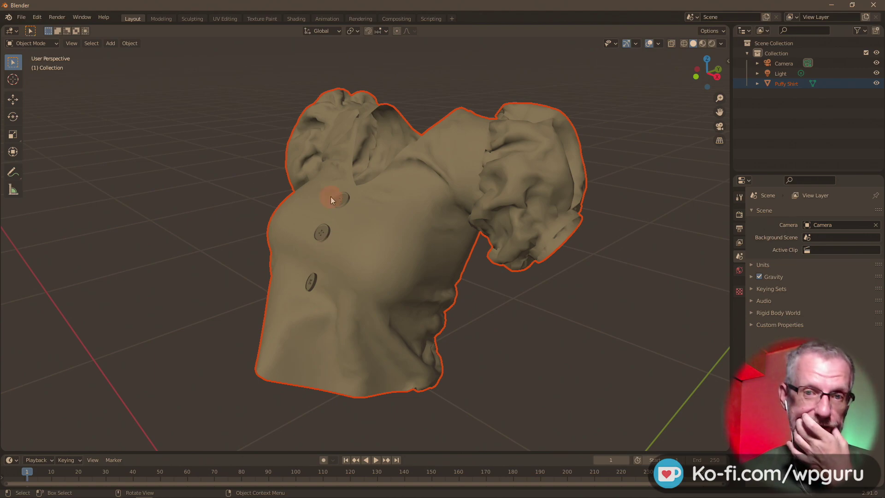
Step: Switch to the Shading workspace, select the Puffy Shirt object and frame it in the viewport
left_click(296, 19)
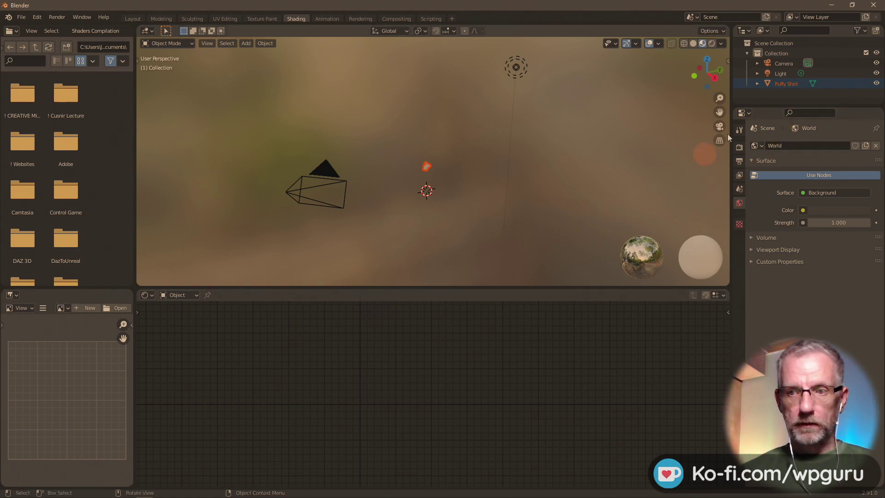
left_click(776, 85)
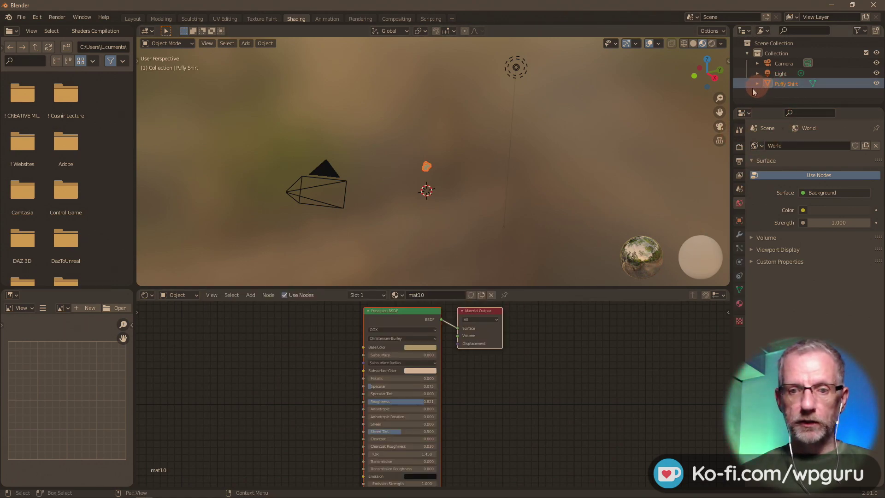
key("KP_Decimal")
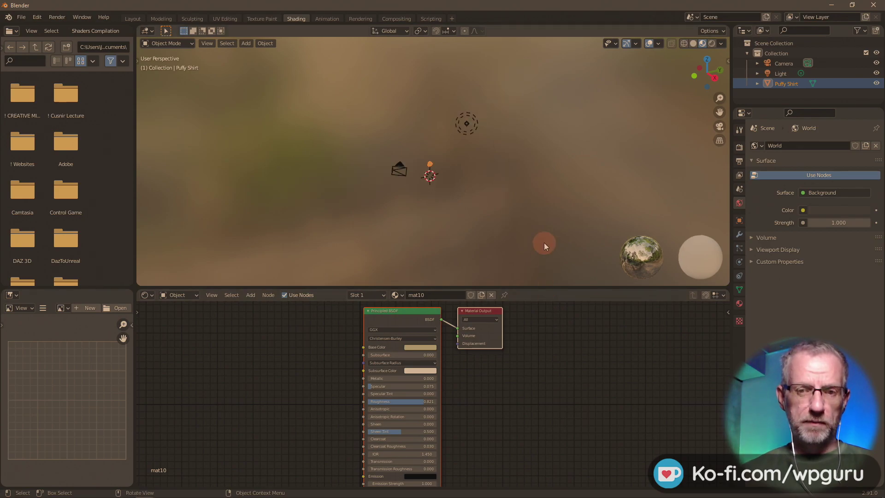
key("KP_Decimal")
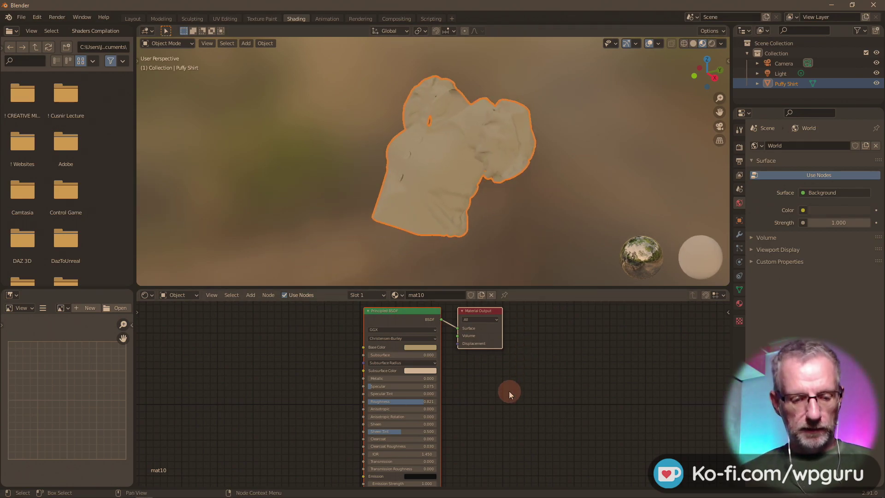
Step: Maximize the shader editor, fit the mat10 nodes with free space beside them and select the Principled BSDF node
key("ctrl+space")
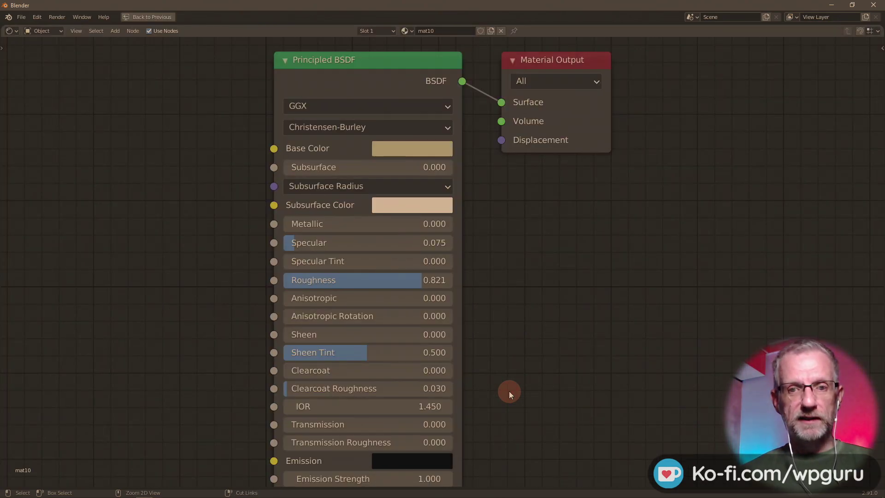
key("Home")
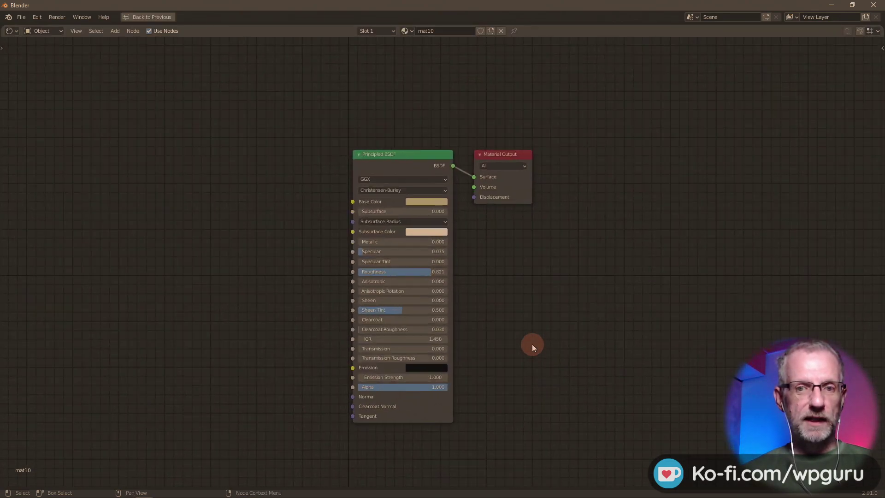
middle_click_drag(533, 344, 534, 318)
scroll(534, 318, "up", 1)
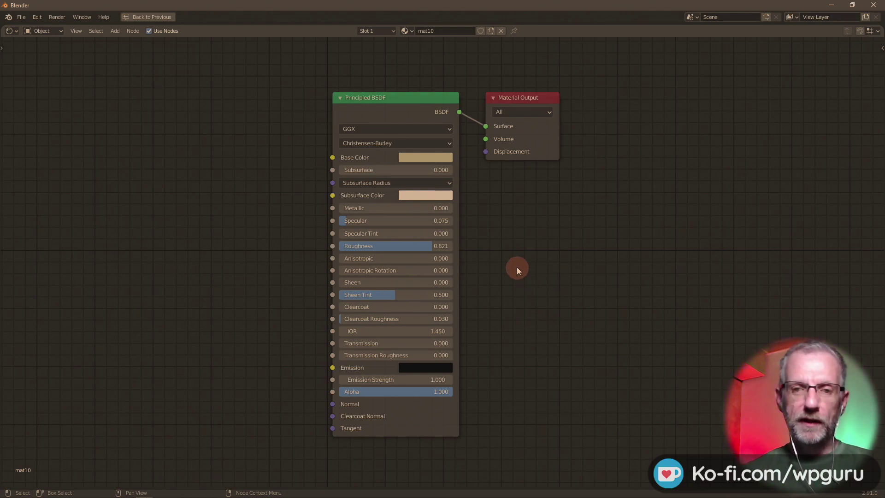
scroll(510, 251, "down", 1)
middle_click_drag(510, 251, 607, 253)
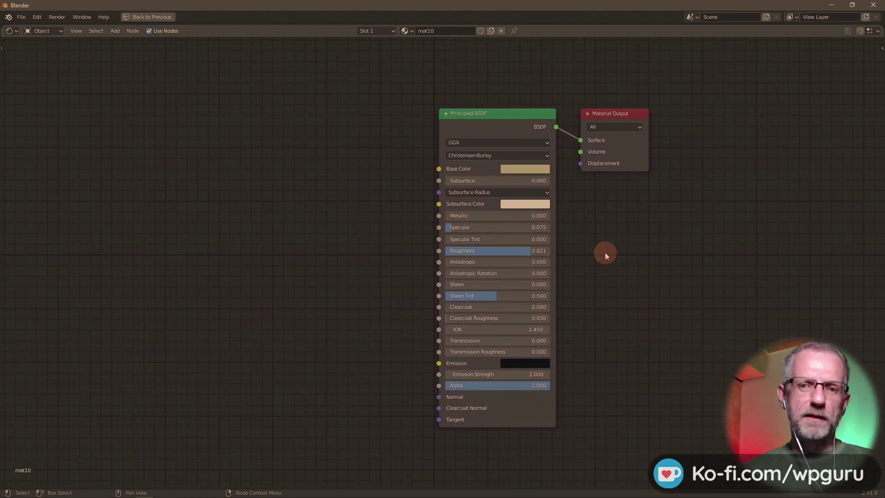
left_click(483, 124)
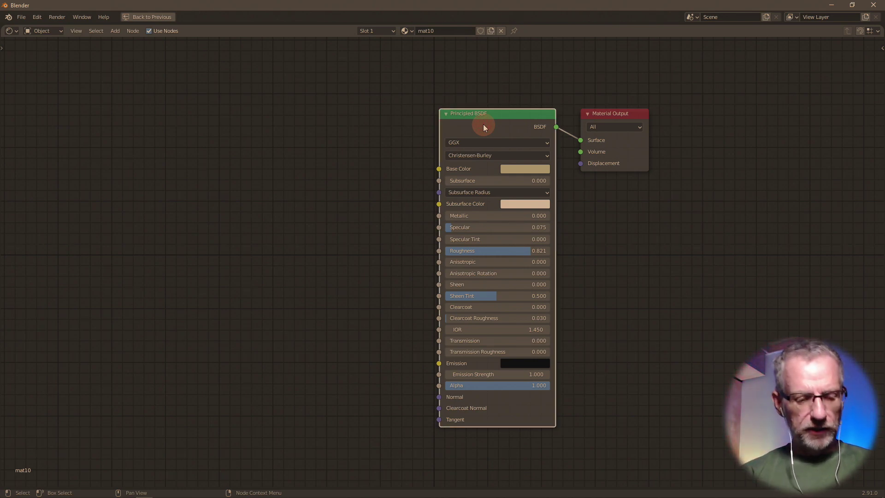
key("shift+space")
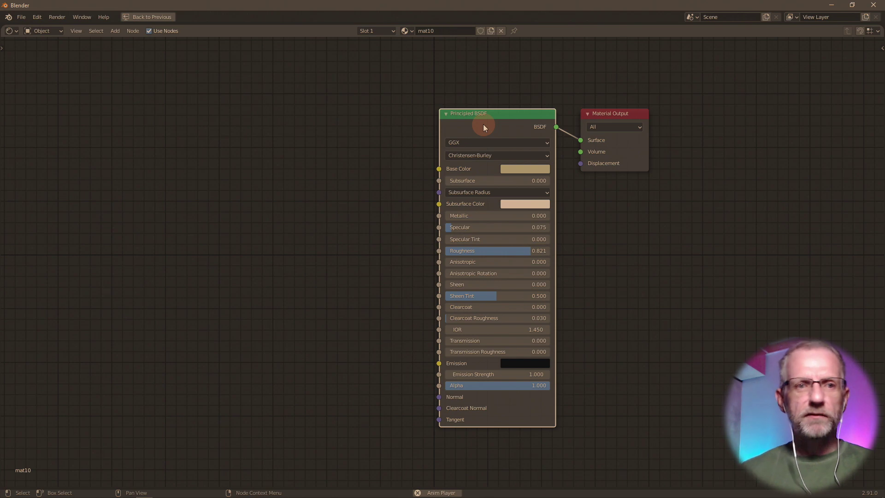
Step: Search the add-on preferences for "node" and expand Node Wrangler's settings to reach its auto texture detection tags
left_click(37, 16)
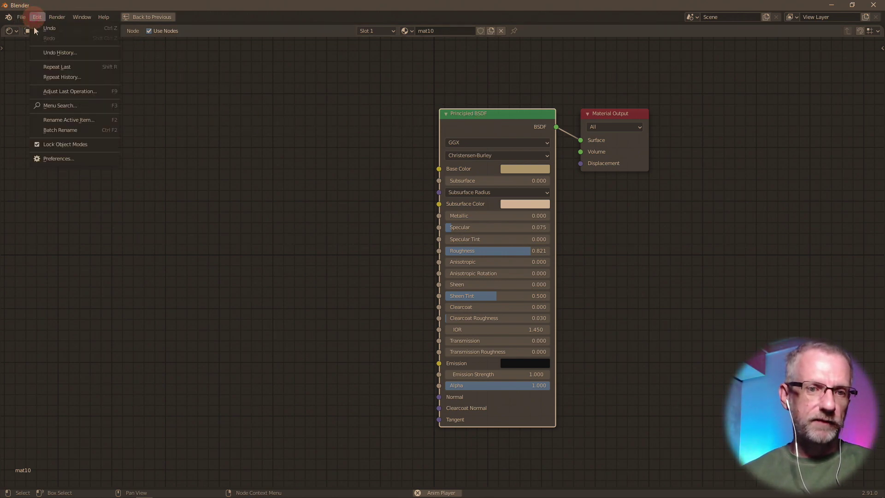
left_click(65, 160)
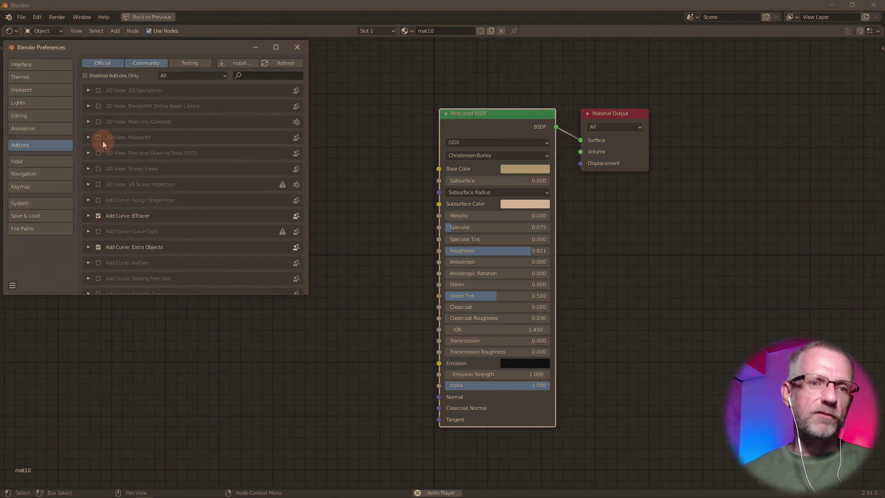
left_click(264, 77)
type("node")
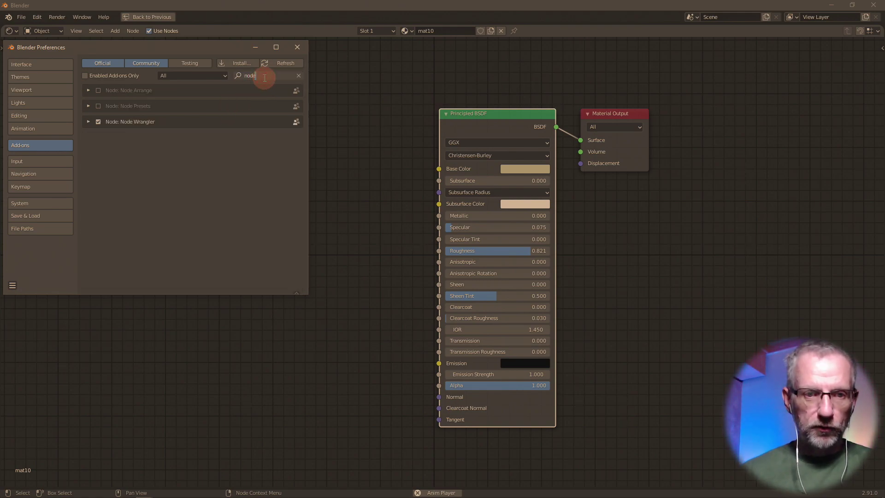
left_click(89, 122)
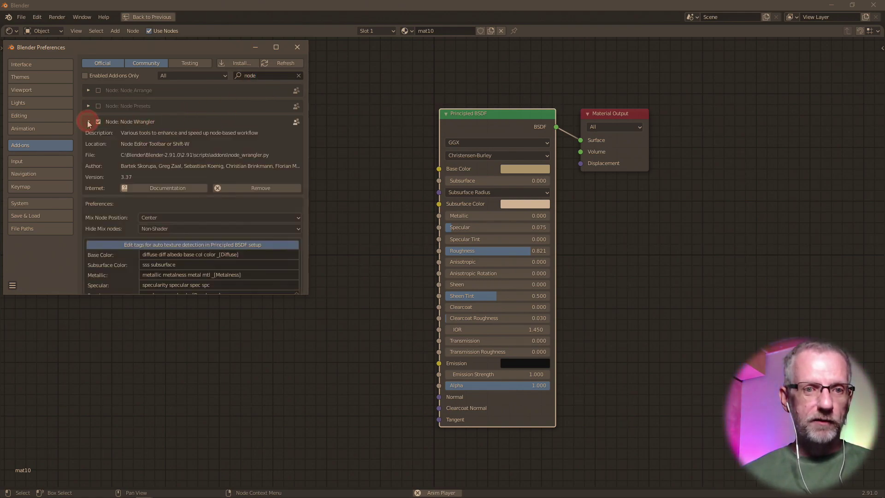
scroll(299, 229, "down", 3)
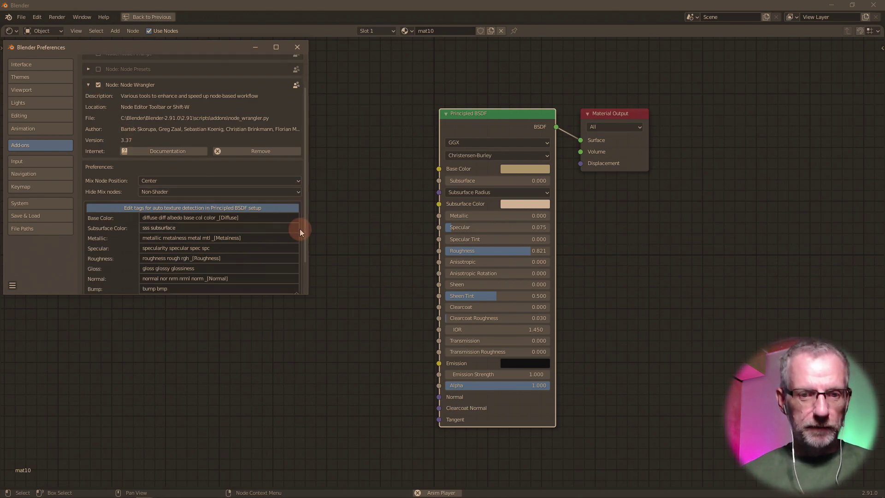
scroll(300, 229, "down", 1)
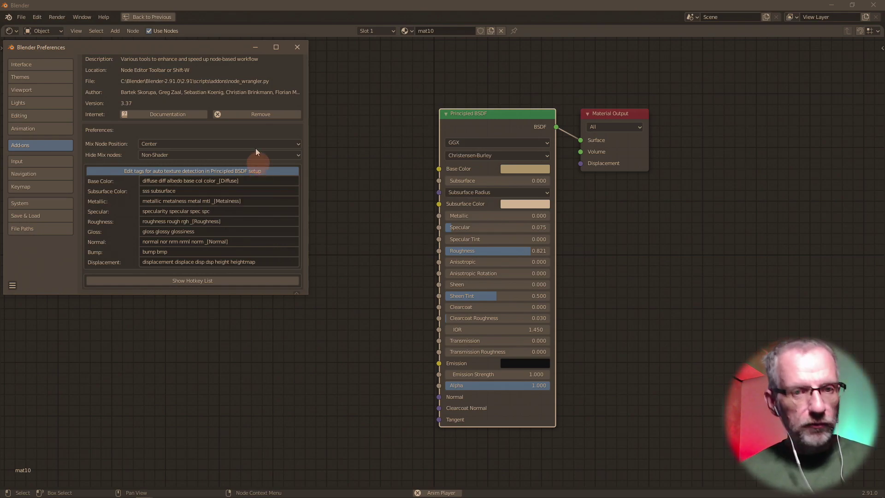
left_click_drag(228, 47, 224, 18)
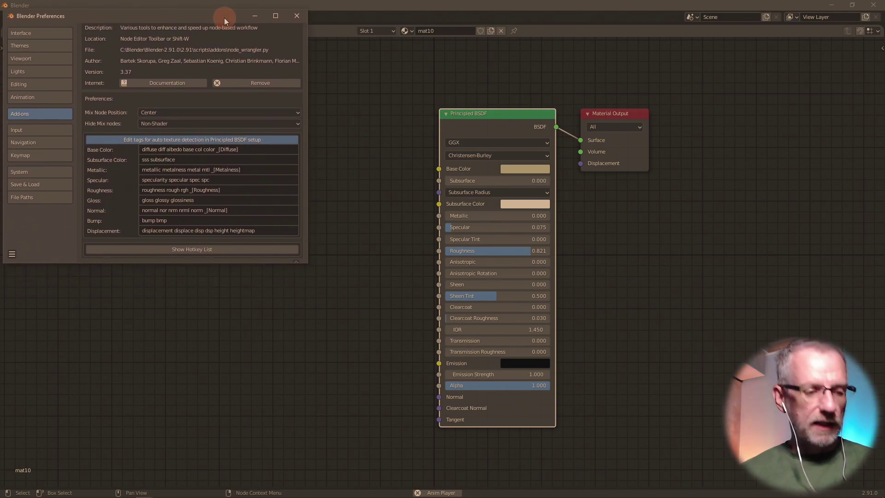
Step: Remove the underscore and square brackets from Node Wrangler's Base Color tag so its last entry reads Diffuse
left_click(417, 238)
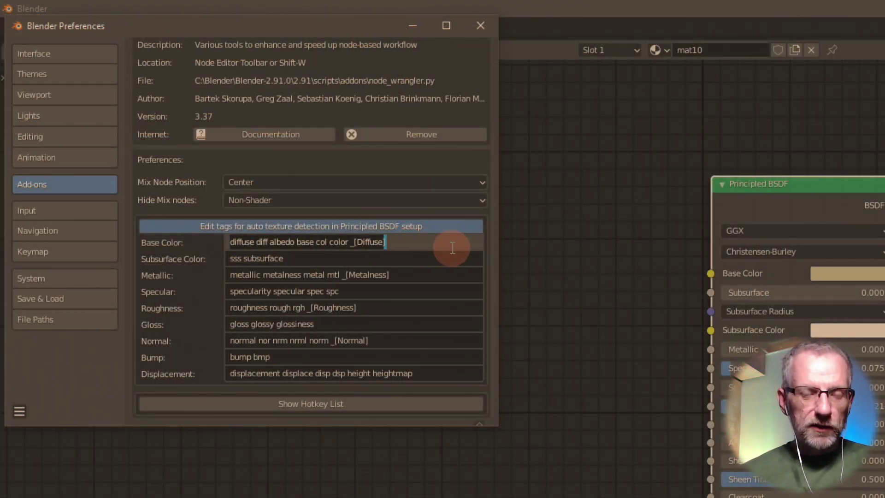
key("End")
key("BackSpace")
key("Left")
key("Left")
key("Left")
key("Left")
key("Left")
key("Left")
key("Left")
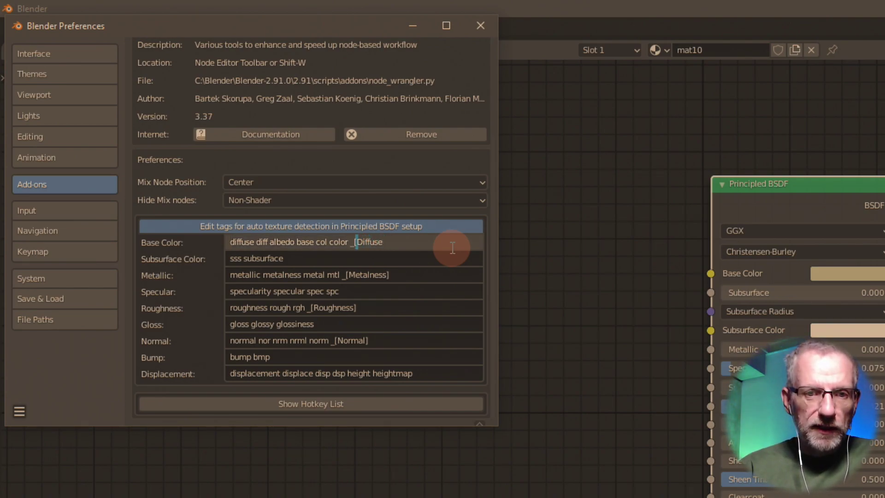
key("BackSpace")
key("BackSpace")
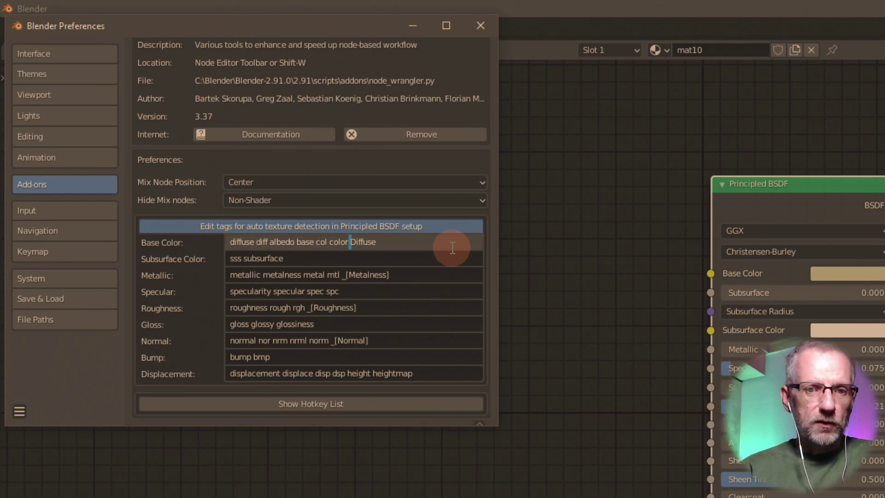
Step: Remove the underscore and square brackets from the Metallic tag so its last entry reads Metalness
left_click(416, 274)
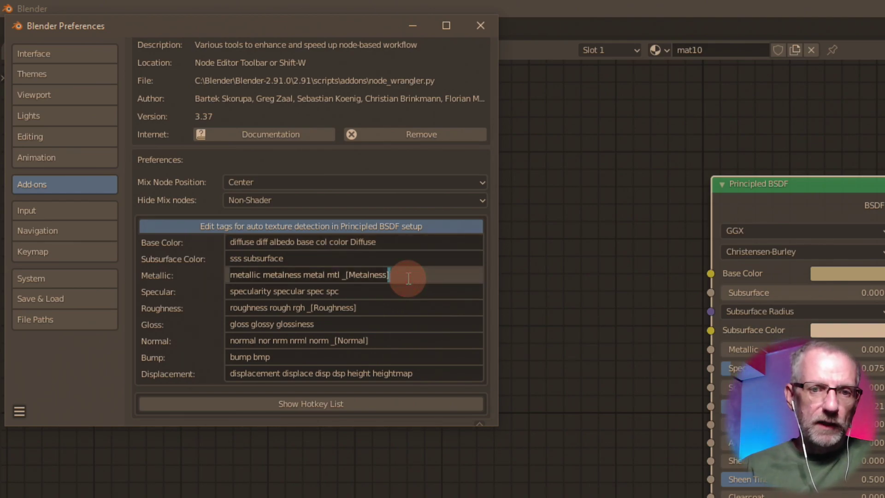
left_click(409, 278)
key("BackSpace")
key("Left")
key("Left")
key("Left")
key("Left")
key("Left")
key("Left")
key("Left")
key("Left")
key("Left")
key("Left")
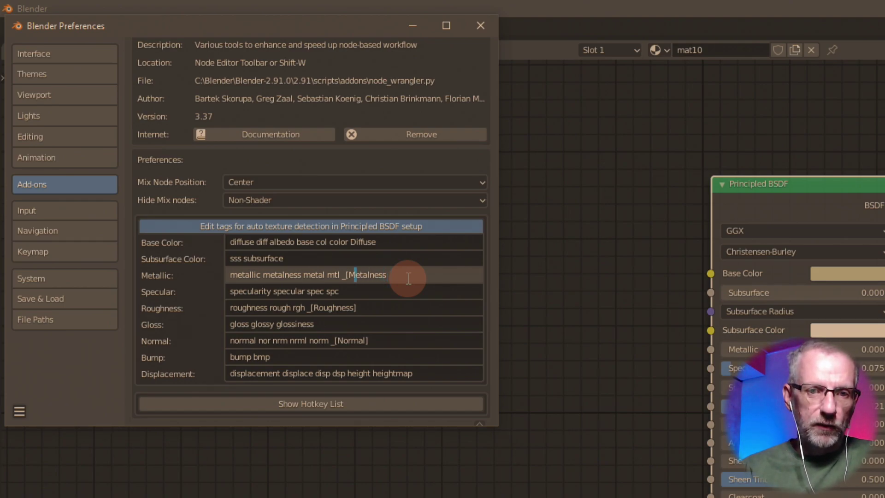
key("BackSpace")
key("Delete")
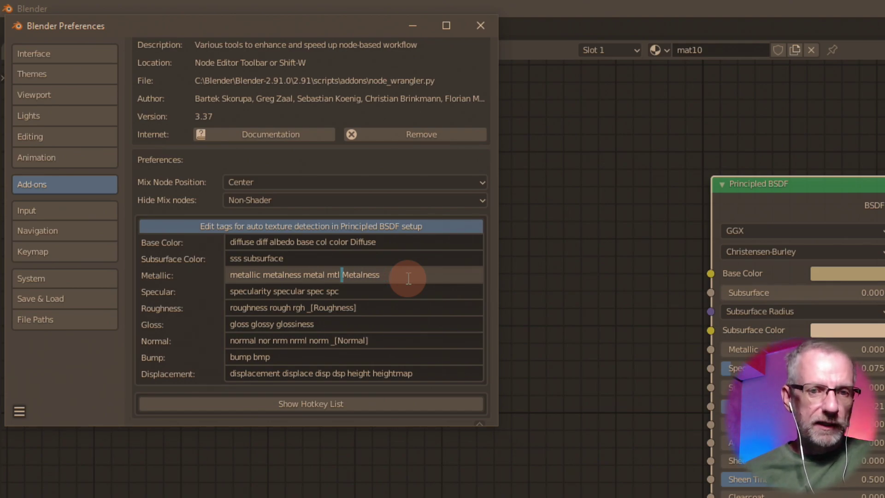
key("Return")
Step: Remove the underscore and square brackets from the Roughness tag so its last entry reads Roughness
left_click(383, 310)
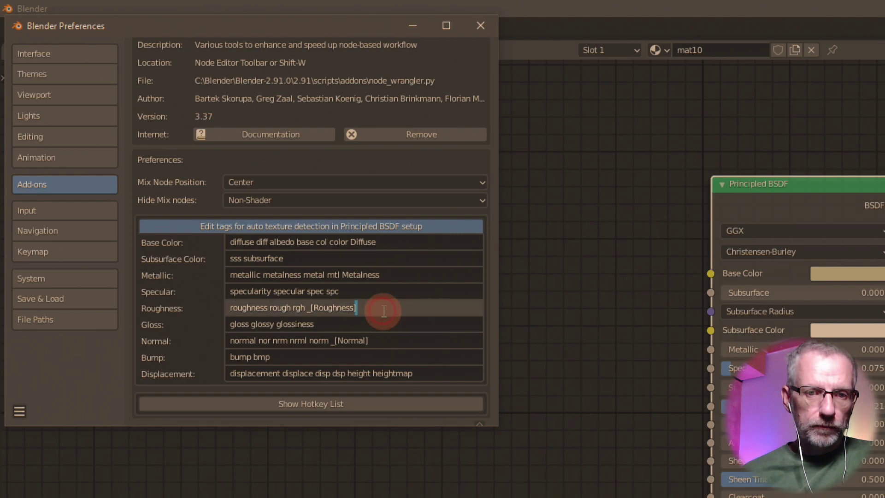
key("BackSpace")
key("Left")
key("Left")
key("Left")
key("Left")
key("Left")
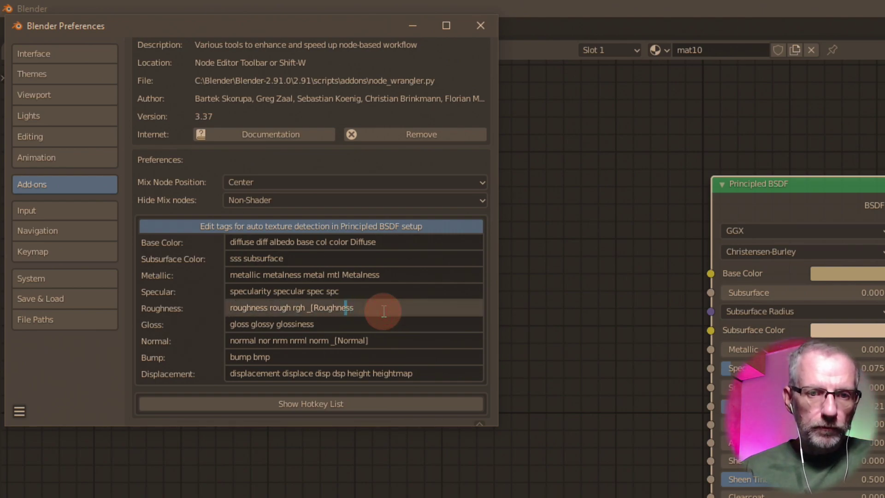
key("Left")
key("Left")
key("Left")
key("Left")
key("BackSpace")
key("BackSpace")
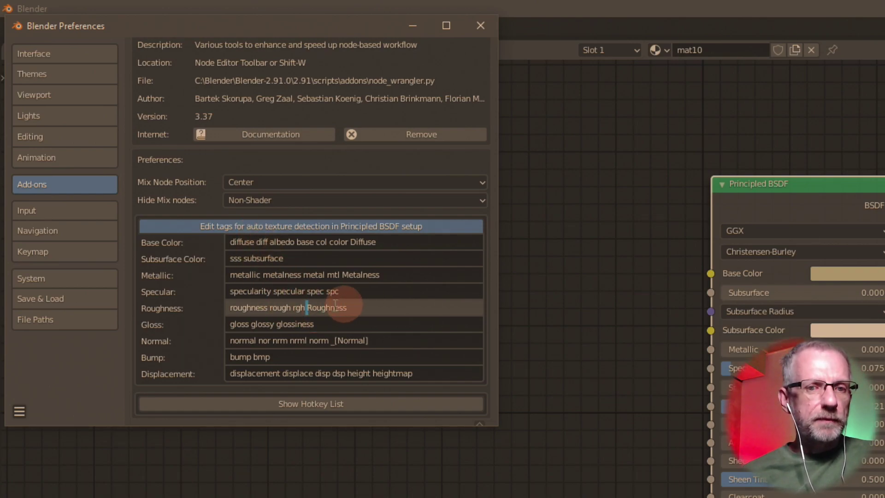
Step: Remove the underscore and square brackets from the Normal tag so its last entry reads Normal
left_click(381, 338)
left_click(379, 340)
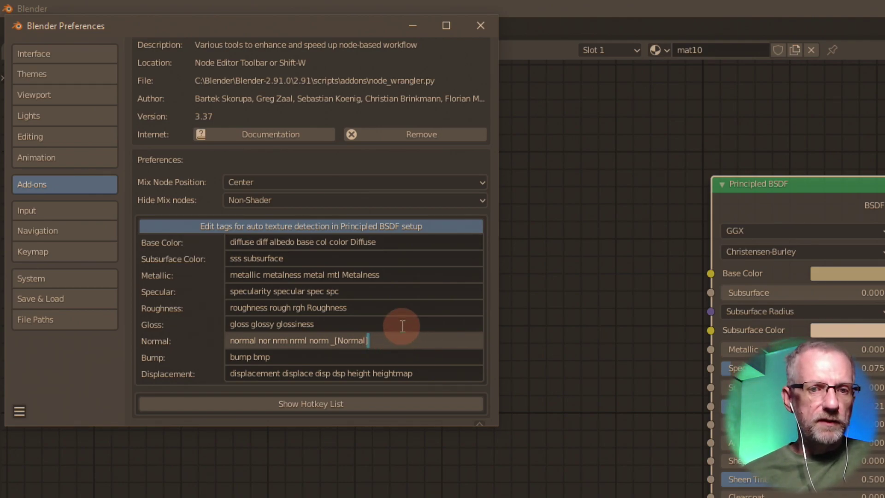
key("BackSpace")
key("Left")
key("Left")
key("Left")
key("Left")
key("Left")
key("Left")
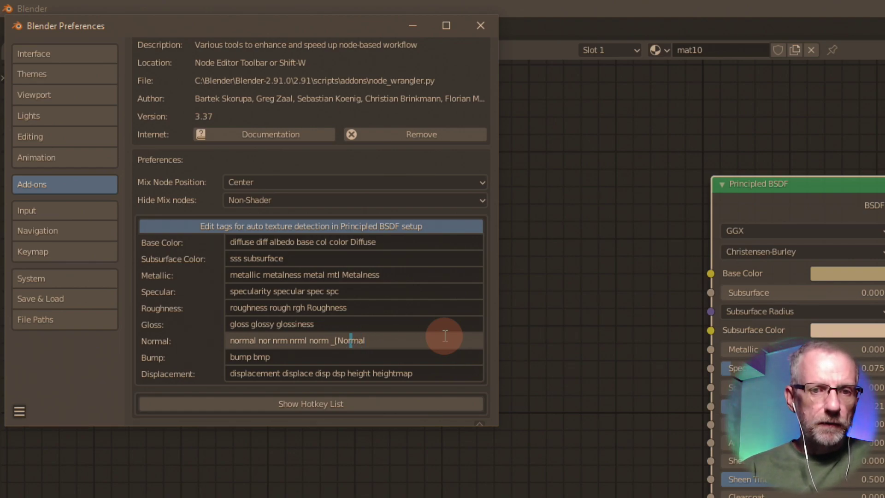
key("BackSpace")
key("BackSpace")
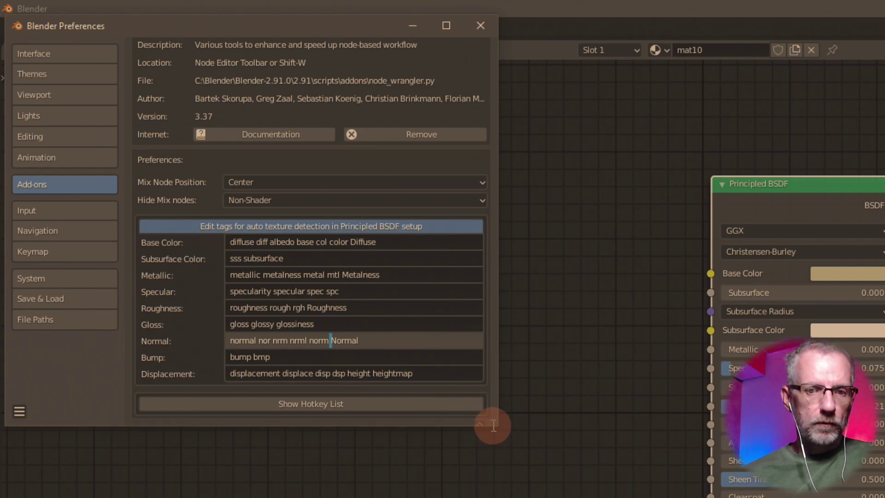
Step: Enlarge the Preferences window and delete the capitalized Diffuse entry from the end of the Base Color tags
left_click_drag(491, 429, 497, 497)
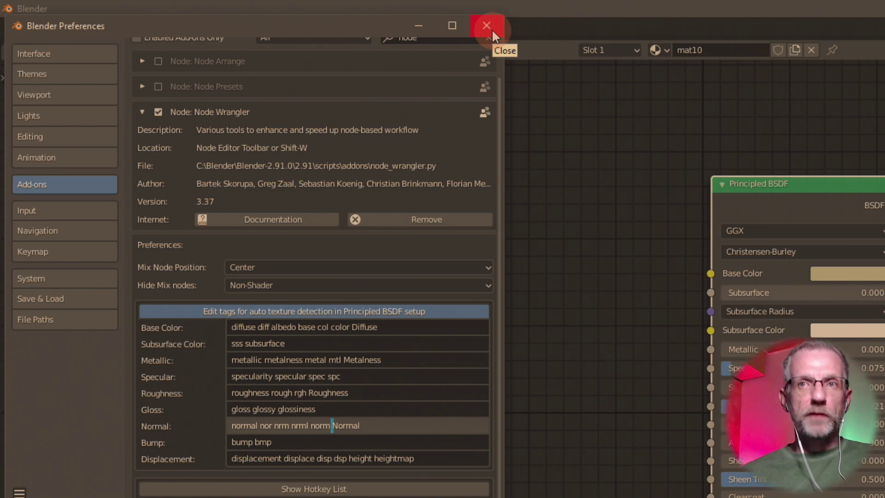
left_click(402, 324)
left_click(402, 327)
left_click(402, 327)
key("BackSpace")
key("BackSpace")
key("BackSpace")
key("BackSpace")
key("BackSpace")
key("BackSpace")
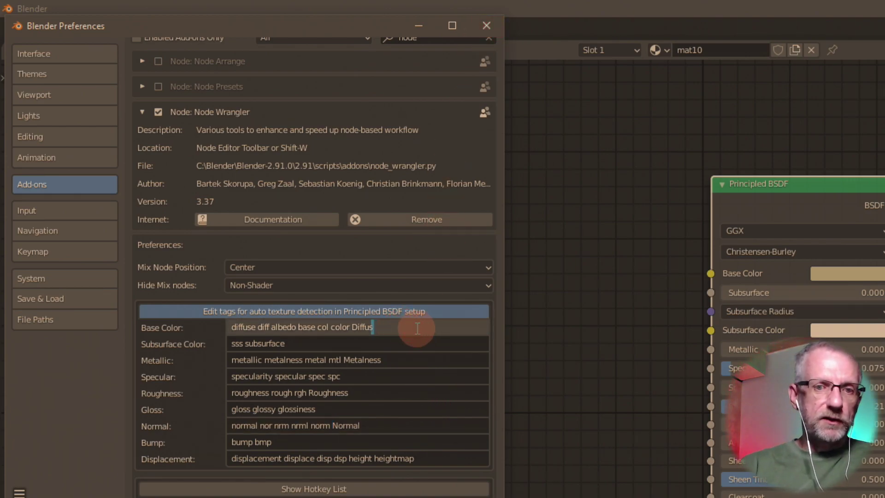
key("BackSpace")
key("BackSpace")
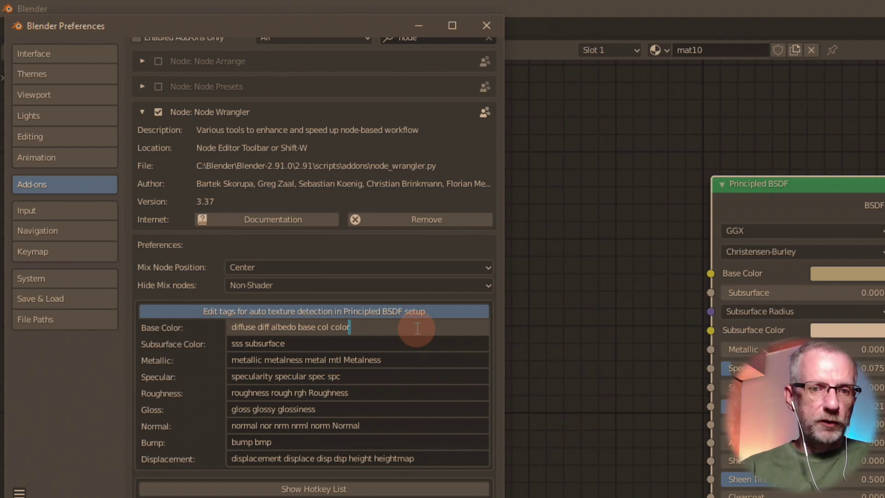
Step: Delete the capitalized Metalness entry from the end of the Metallic tags
key("Tab")
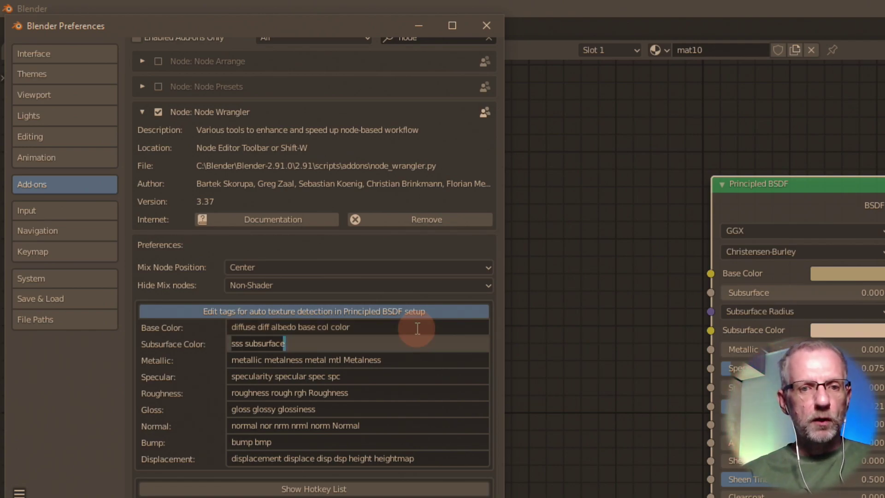
key("Tab")
key("End")
key("BackSpace")
key("BackSpace")
key("BackSpace")
key("BackSpace")
key("BackSpace")
key("BackSpace")
key("BackSpace")
key("BackSpace")
key("BackSpace")
key("BackSpace")
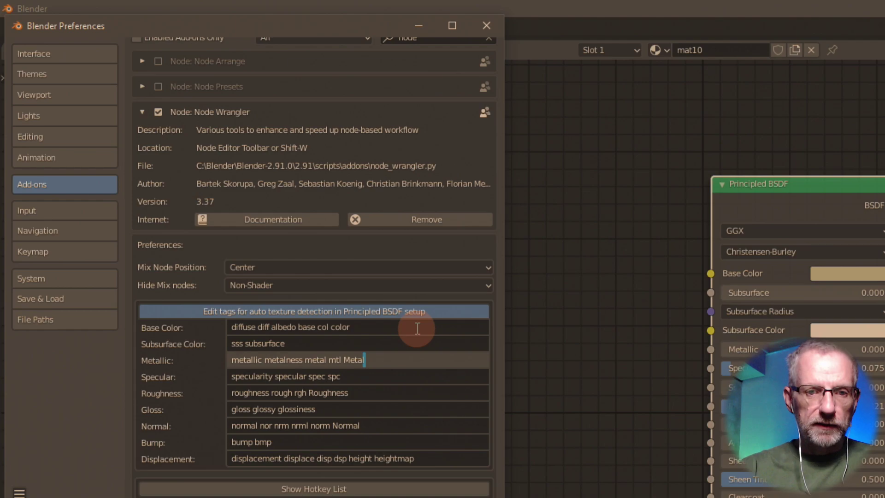
Step: Delete the capitalized Roughness entry from the end of the Roughness tags
key("Tab")
key("End")
key("Tab")
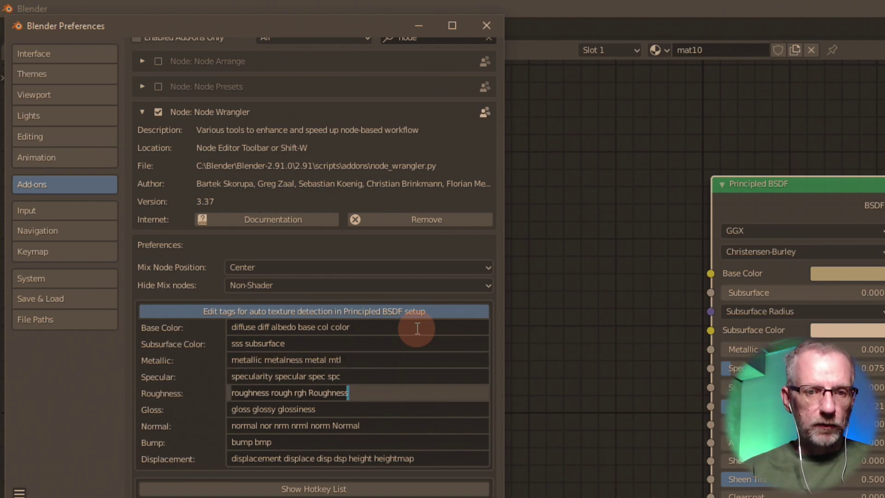
key("End")
key("BackSpace")
key("BackSpace")
key("BackSpace")
key("BackSpace")
key("BackSpace")
key("BackSpace")
key("BackSpace")
key("BackSpace")
key("BackSpace")
key("BackSpace")
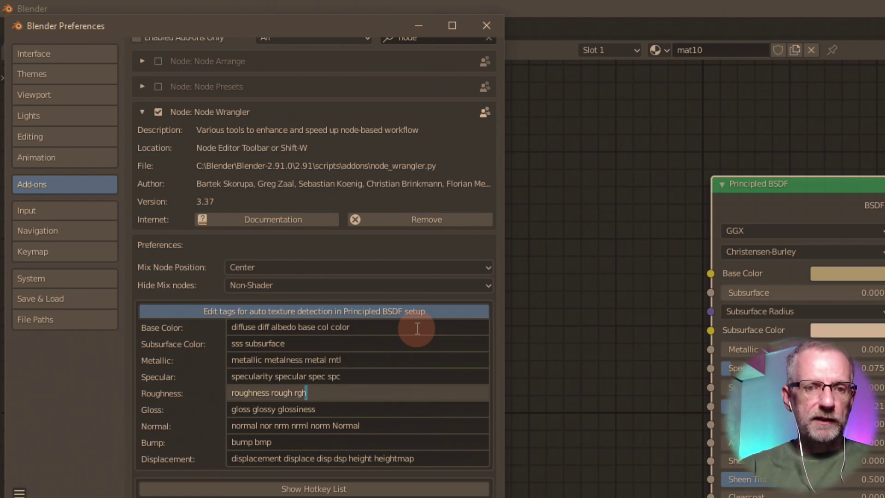
Step: Delete the capitalized Normal entry from the end of the Normal tags and confirm the edit
key("Tab")
key("Tab")
key("End")
key("BackSpace")
key("BackSpace")
key("BackSpace")
key("BackSpace")
key("BackSpace")
key("BackSpace")
key("BackSpace")
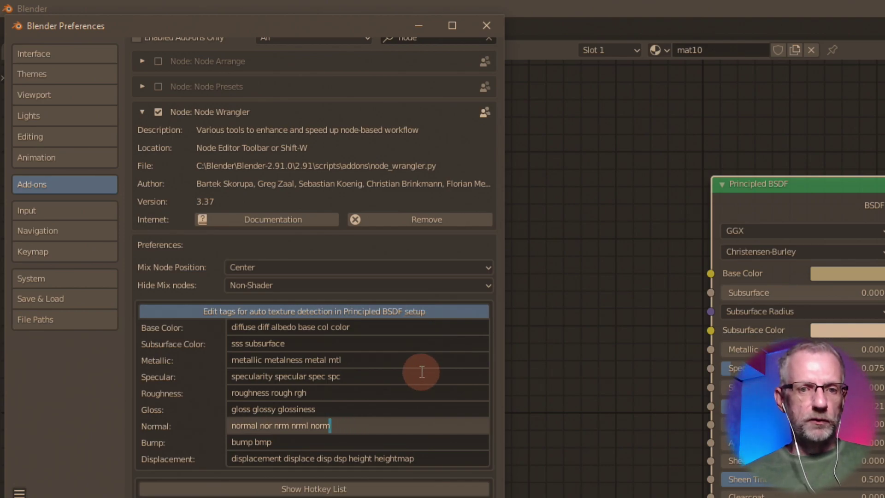
key("Return")
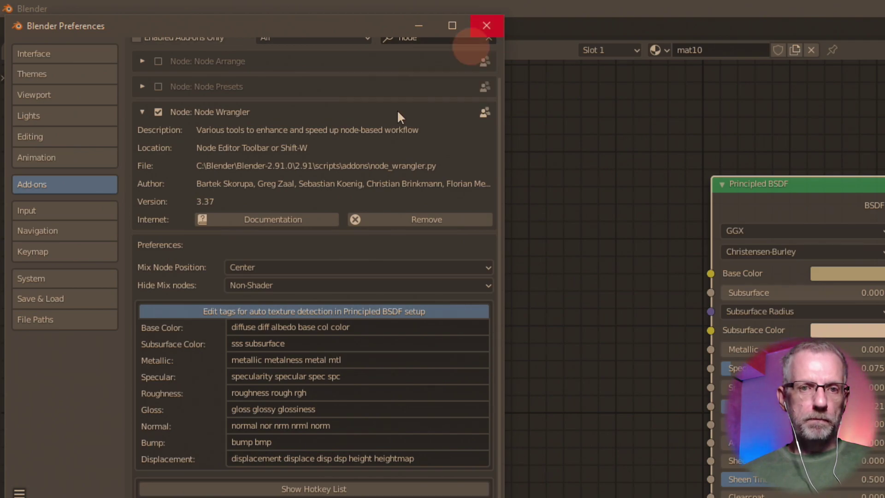
Step: Save the preferences and close the Preferences window
left_click(20, 493)
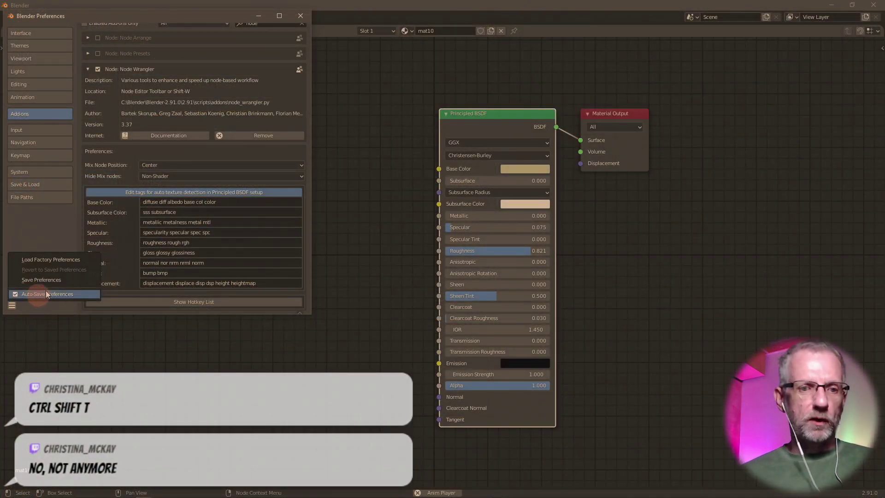
left_click(56, 281)
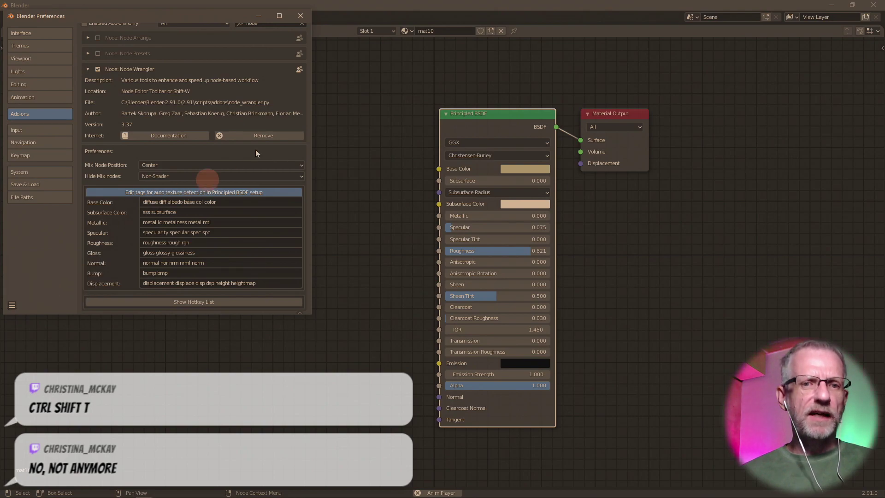
left_click(299, 18)
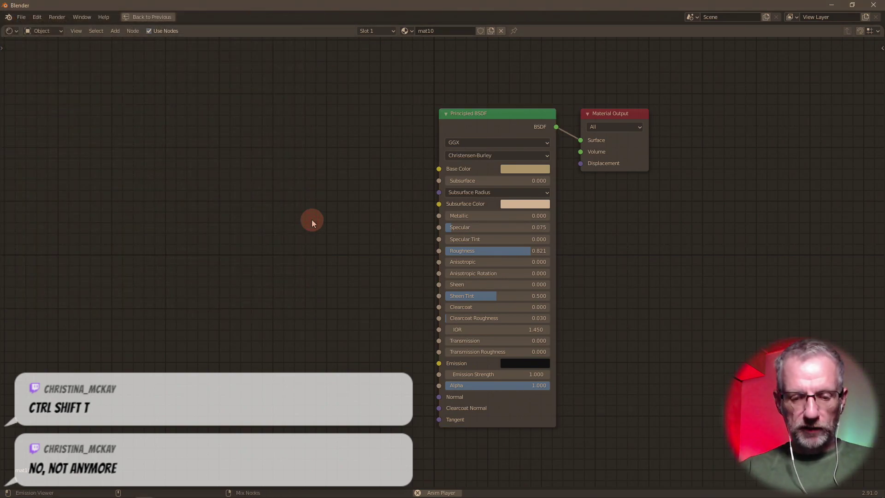
Step: Start Node Wrangler's Principled Texture Setup on the selected Principled BSDF node and browse to the Puffy Shirt project's Materials folder
key("ctrl+shift+t")
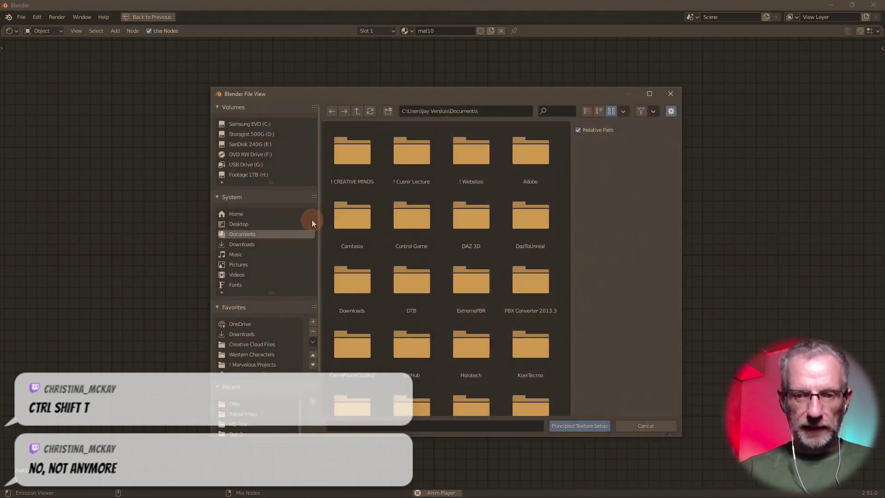
left_click(641, 427)
left_click(501, 134)
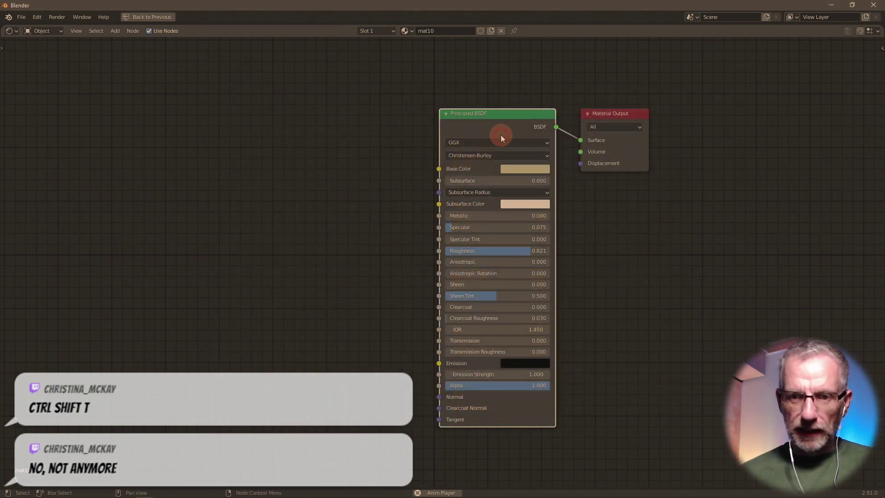
key("ctrl+shift+t")
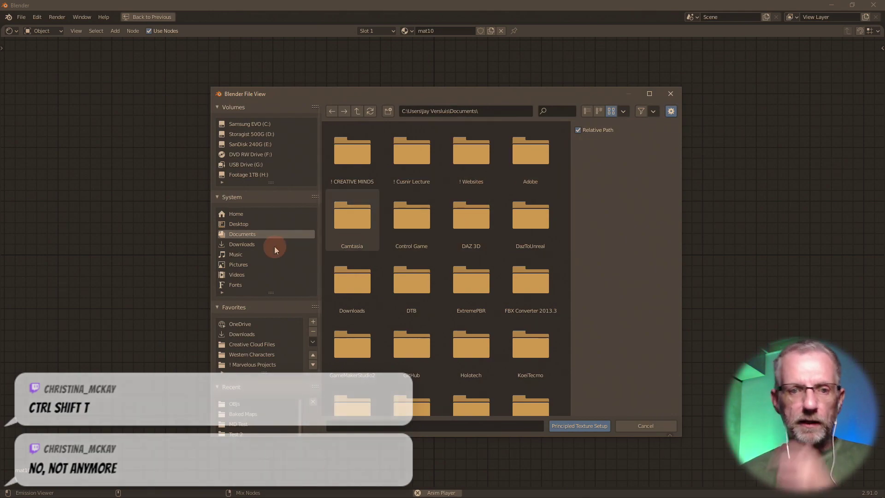
left_click(271, 365)
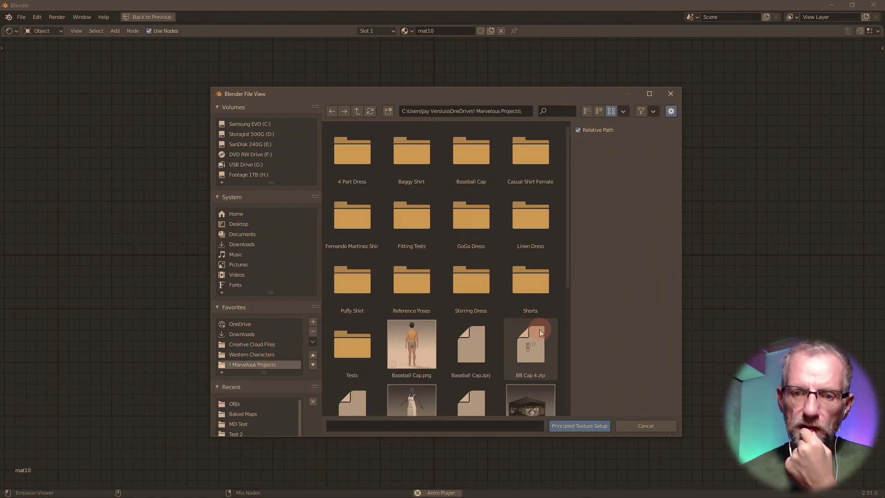
left_click(356, 279)
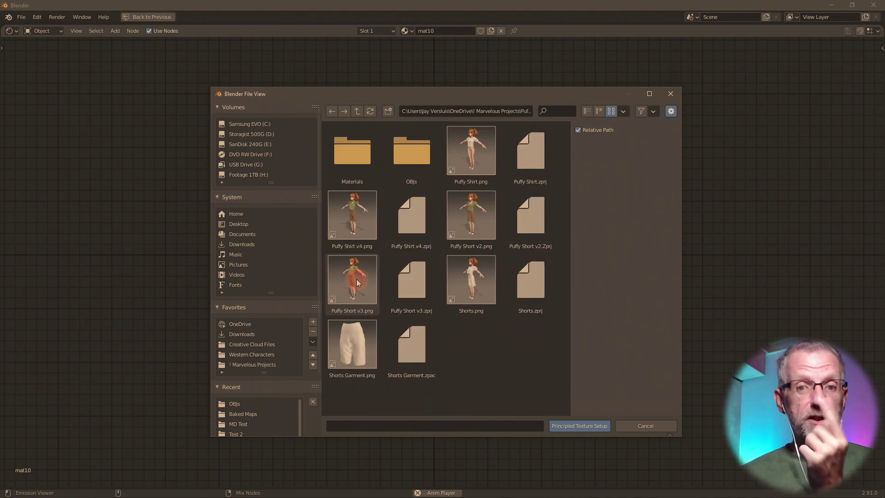
left_click(362, 157)
left_click_drag(452, 95, 314, 74)
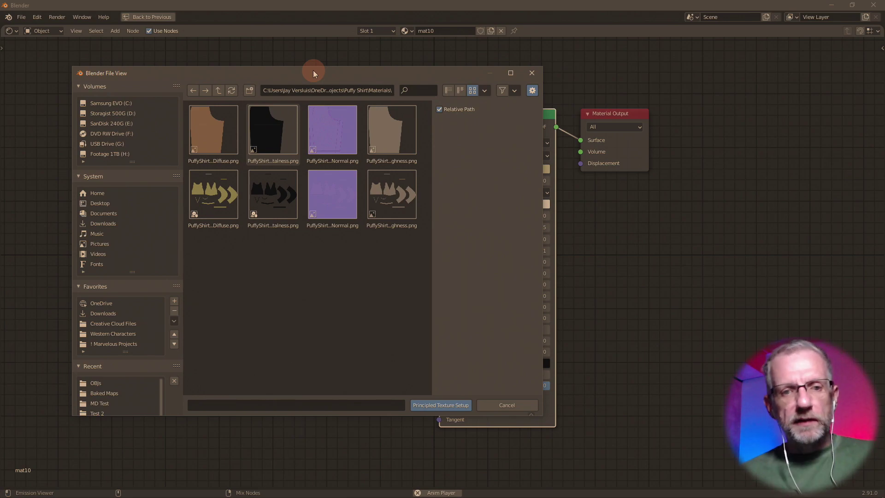
Step: Load the PuffyShirtU2V1 Diffuse, Metalness, Normal and Roughness maps into the Principled BSDF through Principled Texture Setup
left_click(226, 204)
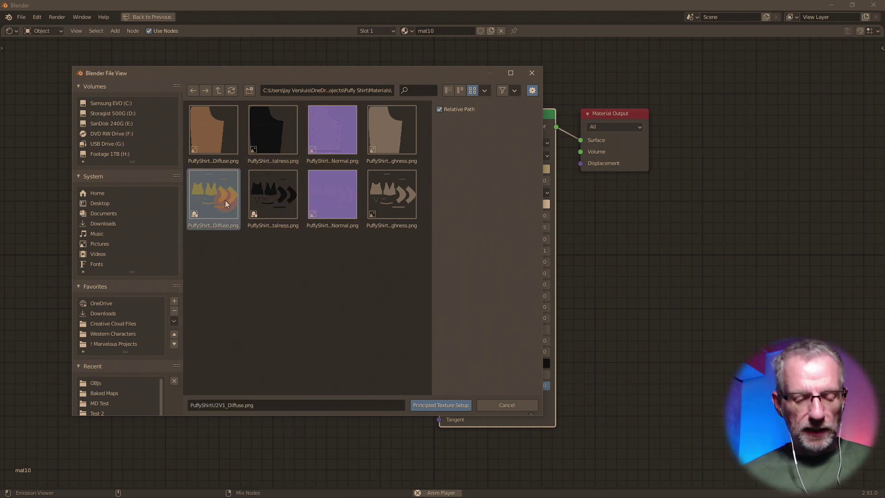
left_click(286, 208, "ctrl")
left_click(331, 199, "ctrl")
left_click(391, 193, "ctrl")
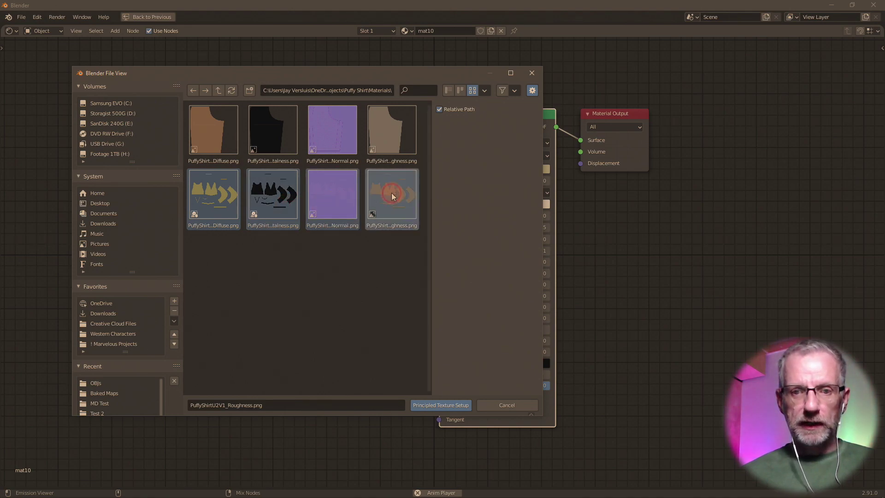
left_click(440, 406)
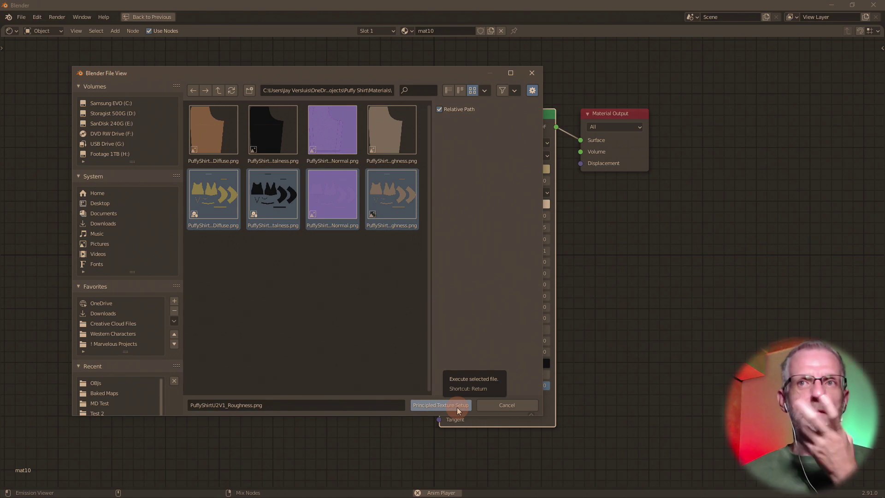
left_click(457, 409)
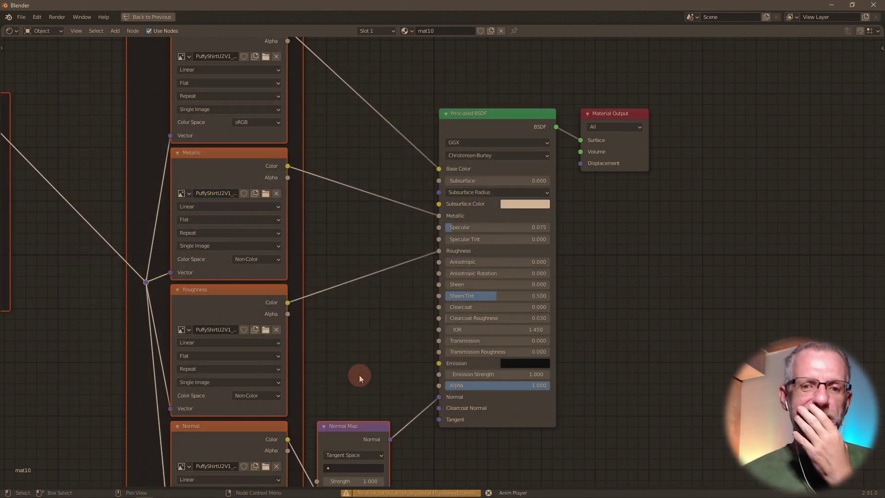
key("Home")
scroll(360, 376, "down", 3)
scroll(360, 376, "up", 1)
middle_click_drag(360, 375, 408, 363)
scroll(407, 363, "up", 2)
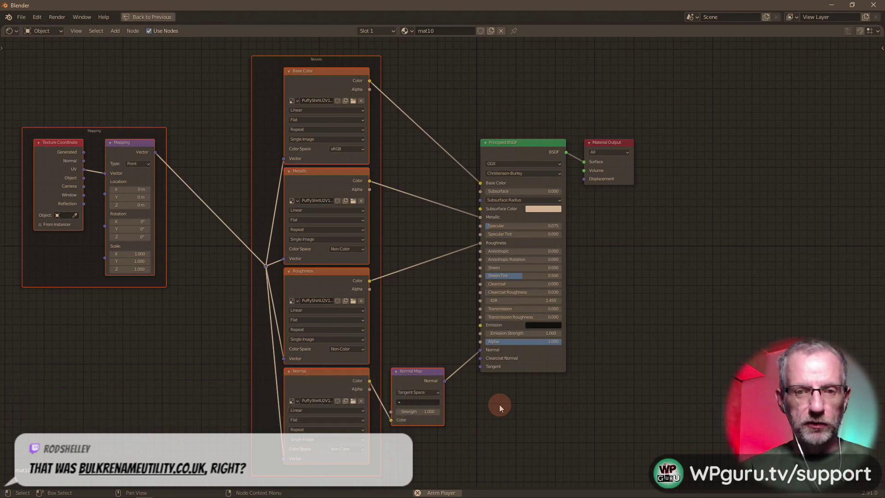
Step: Restore the full Shading layout and rename the shirt's mat10 material to ShirtMAT
key("ctrl+space")
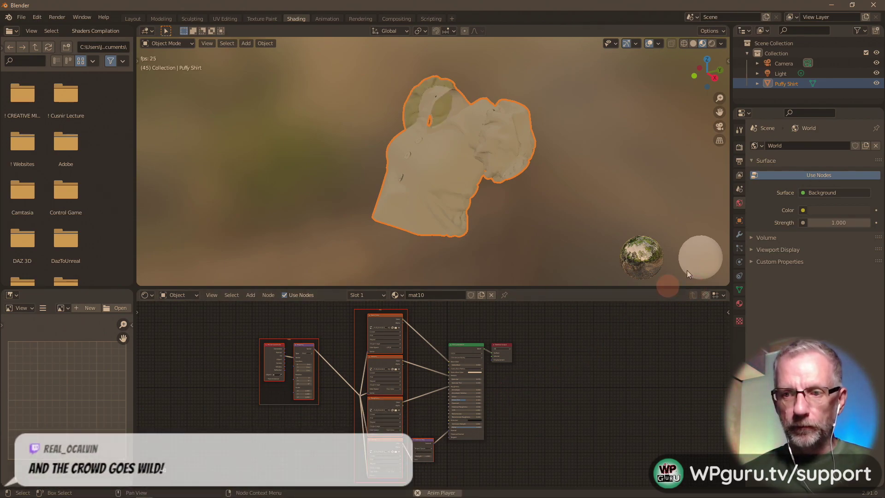
left_click(740, 304)
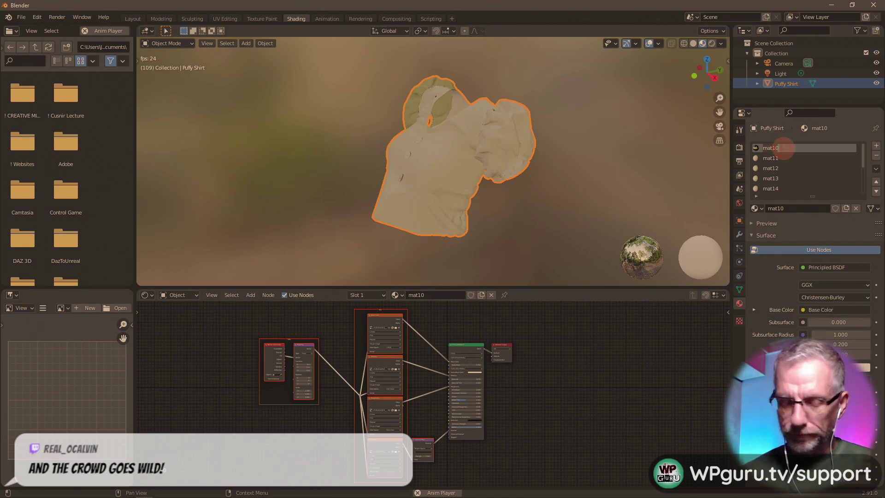
type("Short")
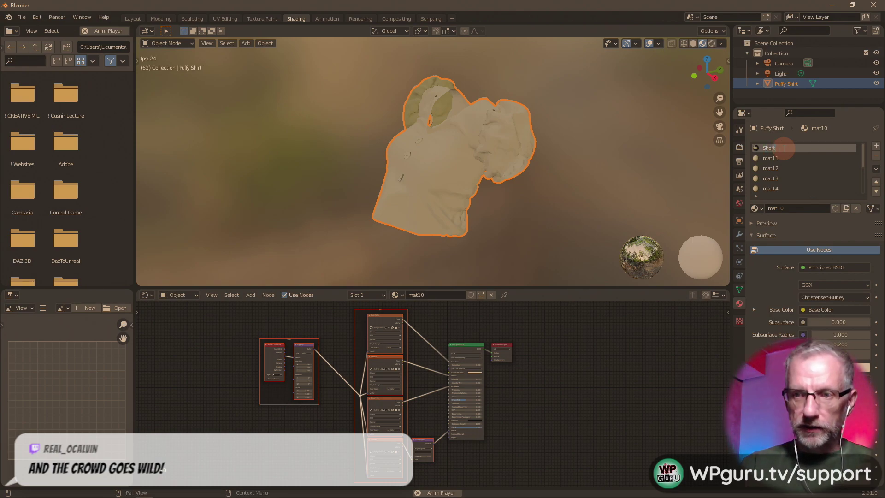
key("BackSpace")
key("BackSpace")
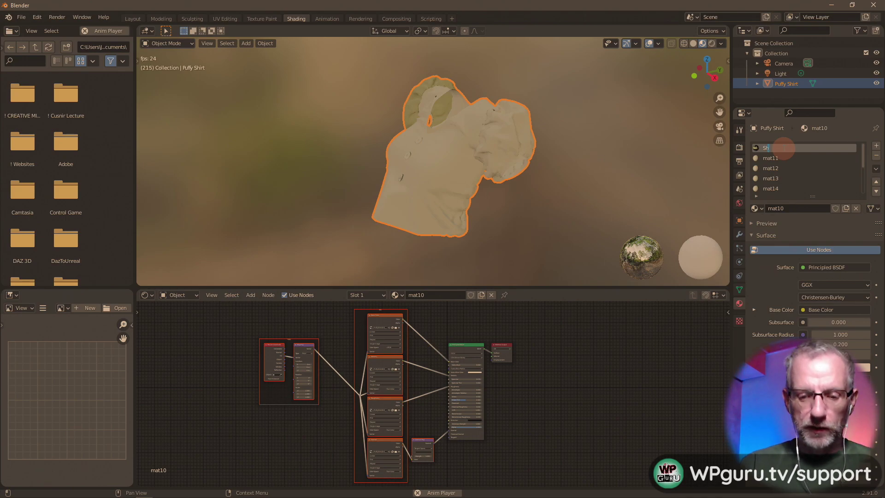
type("irtMAT")
key("Return")
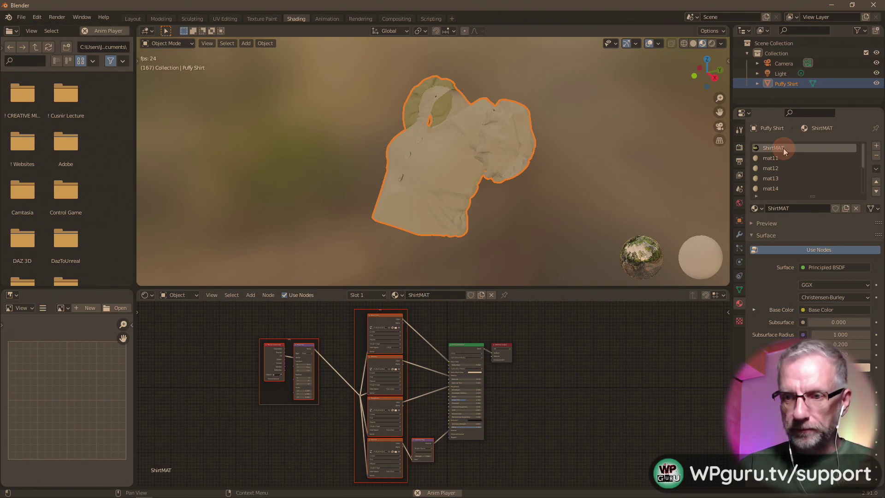
Step: Remove the material slots mat11 through mat19 from the Puffy Shirt, keeping only ShirtMAT
left_click(790, 158)
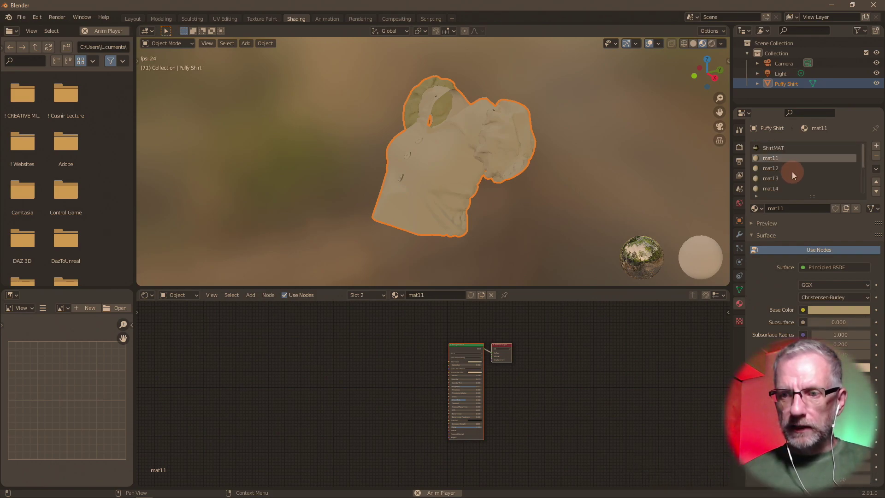
left_click(876, 156)
left_click(876, 157)
left_click(876, 157)
left_click(876, 156)
left_click(876, 156)
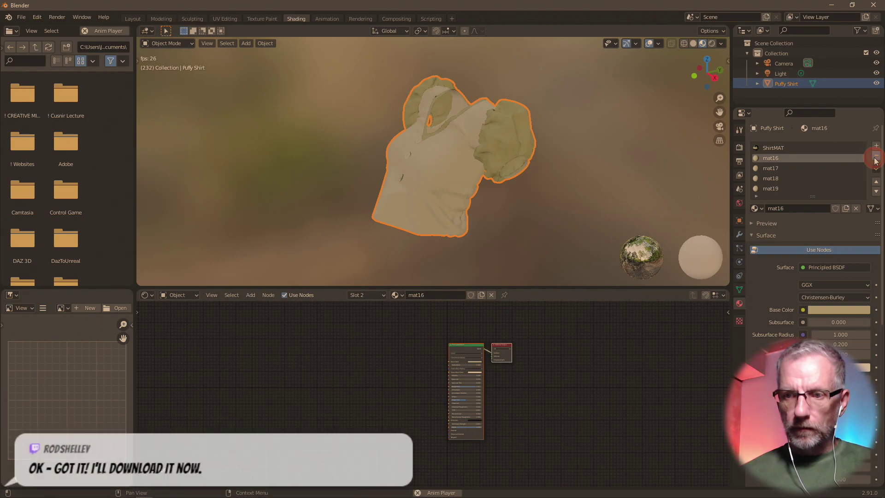
left_click(876, 156)
left_click(876, 156)
left_click(876, 156)
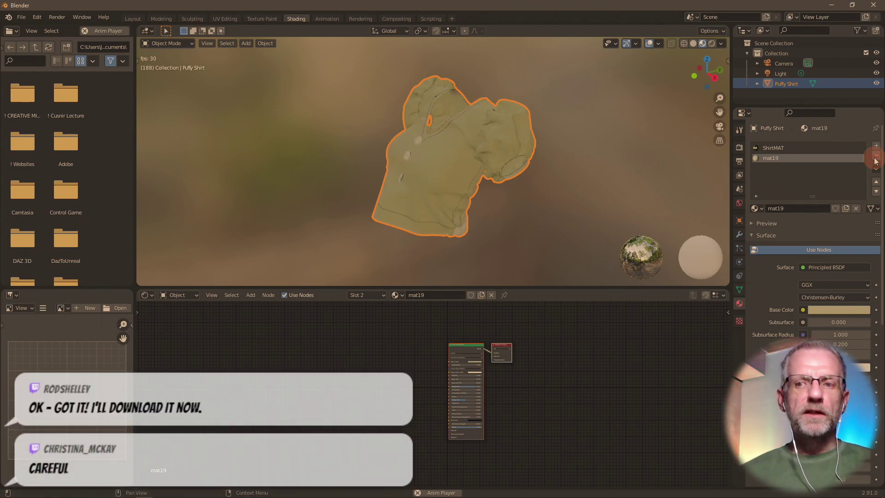
left_click(876, 158)
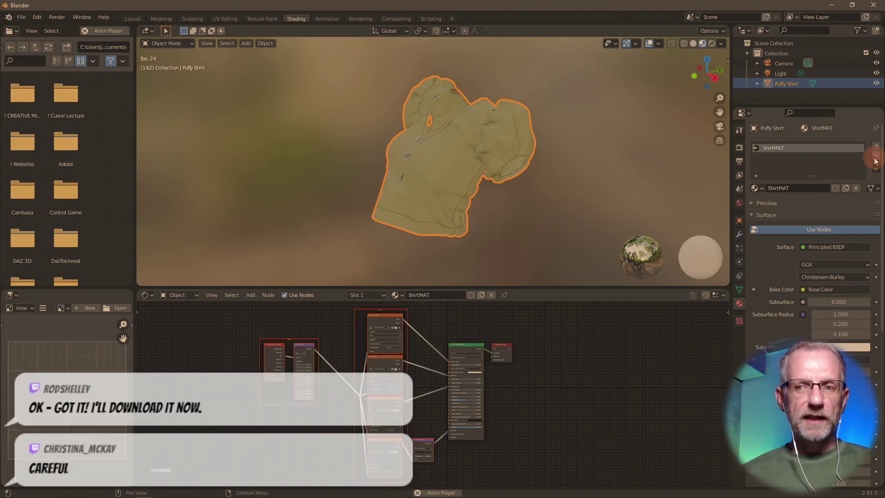
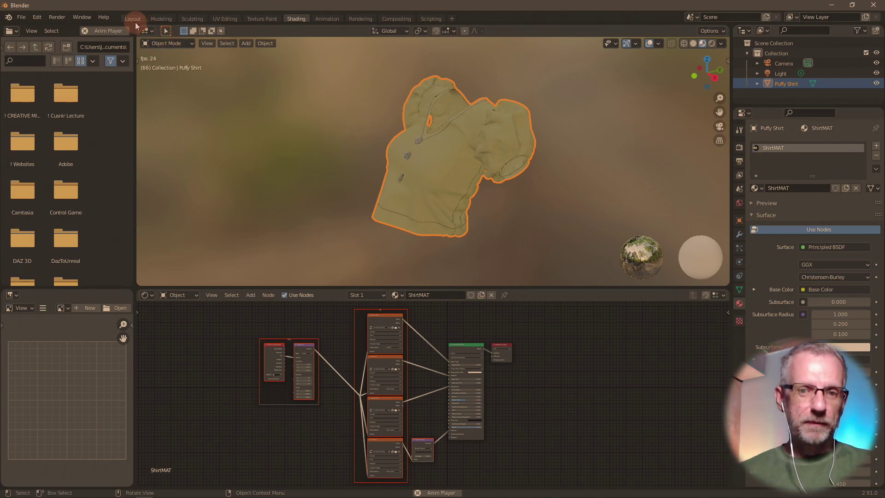
Step: Maximize the 3D viewport and examine the shirt's baked fabric, stitching and buttons up close
key("ctrl+space")
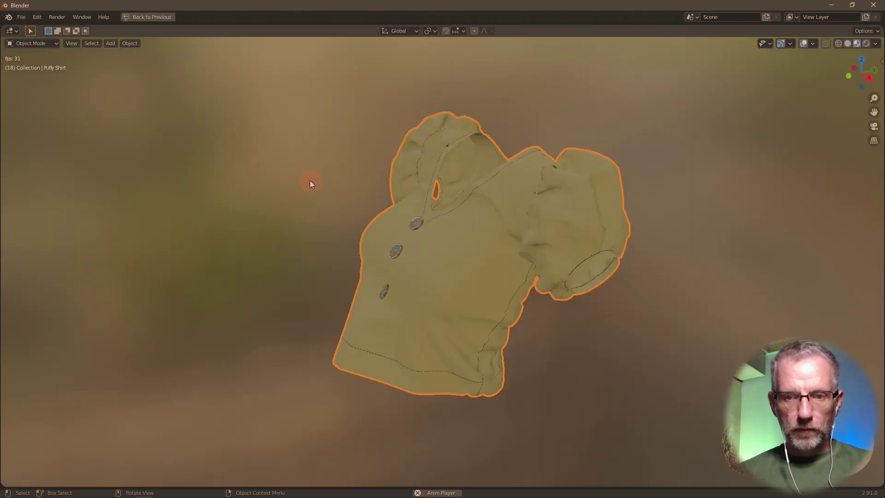
middle_click_drag(320, 247, 338, 274)
scroll(368, 250, "up", 8)
scroll(353, 281, "down", 5)
scroll(353, 281, "up", 4)
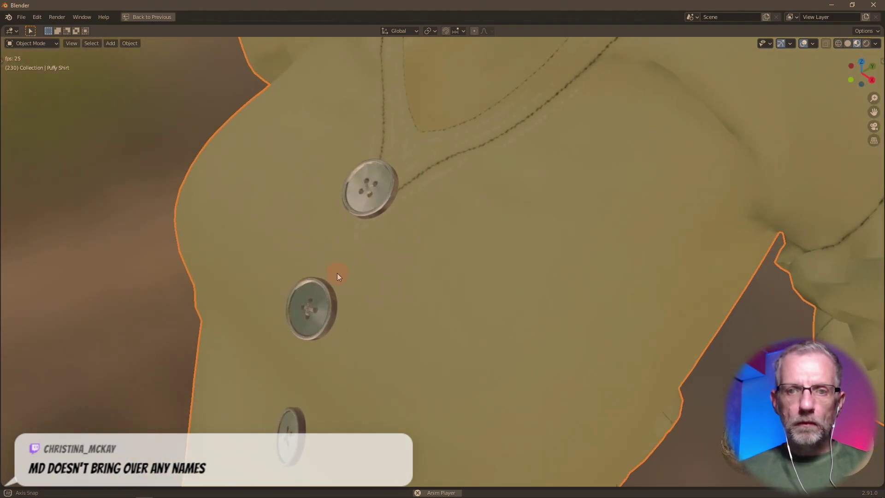
scroll(350, 268, "down", 3)
scroll(387, 255, "up", 6)
scroll(387, 255, "down", 1)
middle_click_drag(387, 256, 406, 267)
scroll(406, 268, "up", 2)
scroll(406, 267, "down", 3)
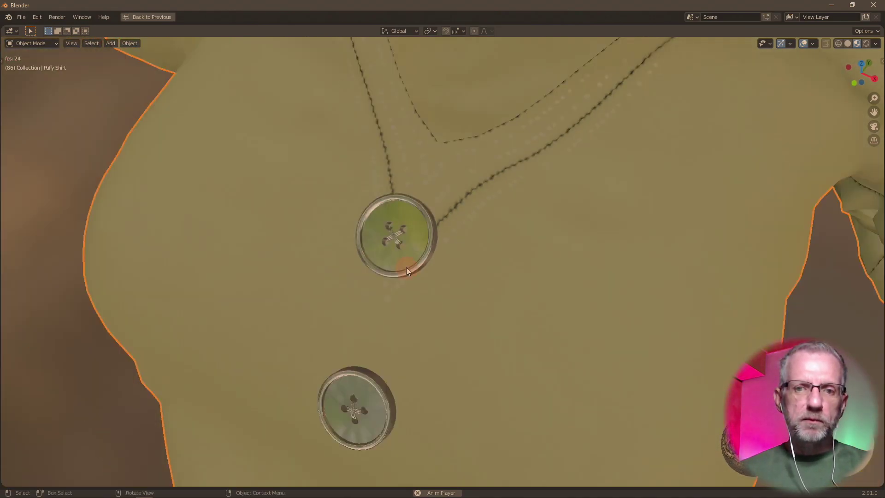
scroll(407, 271, "down", 2)
scroll(407, 271, "up", 5)
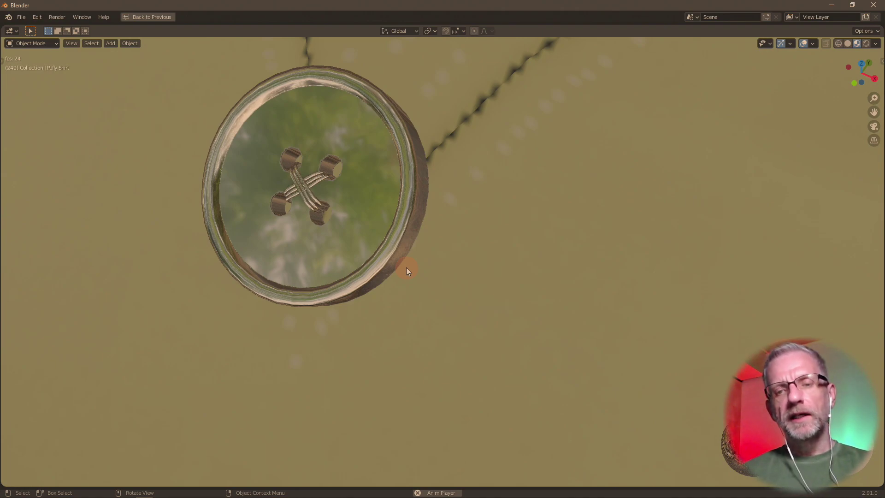
scroll(406, 268, "down", 5)
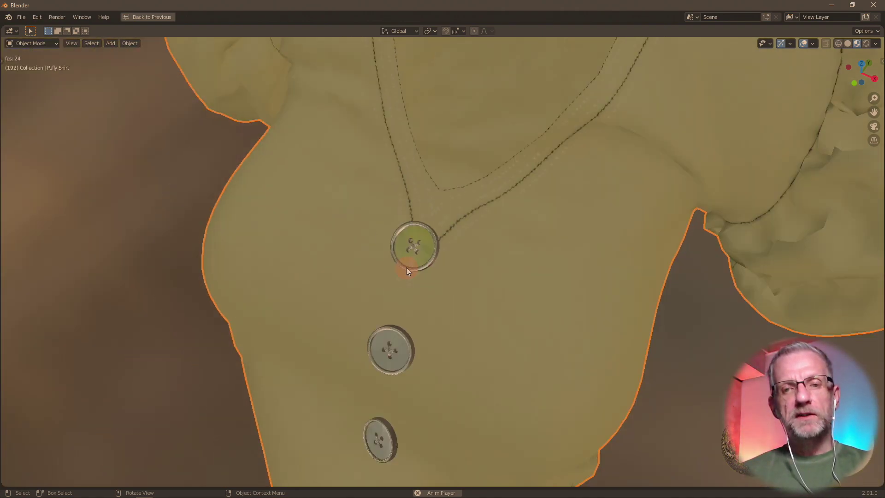
Step: Switch to Marvelous Designer, open its UV Editor workspace and examine the UV layout of the garment pieces and buttons
middle_click_drag(414, 276, 381, 270)
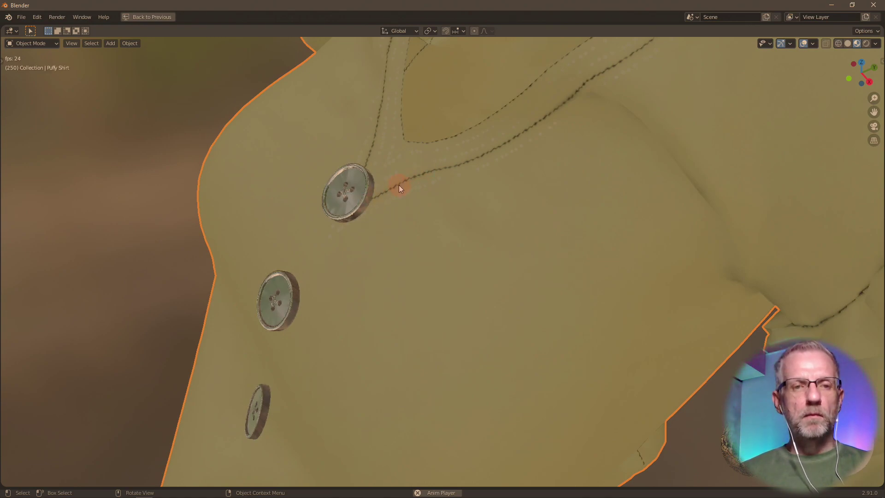
key("alt+Tab")
key("alt+Tab")
key("alt+Tab")
key("alt+Tab")
key("alt+Tab")
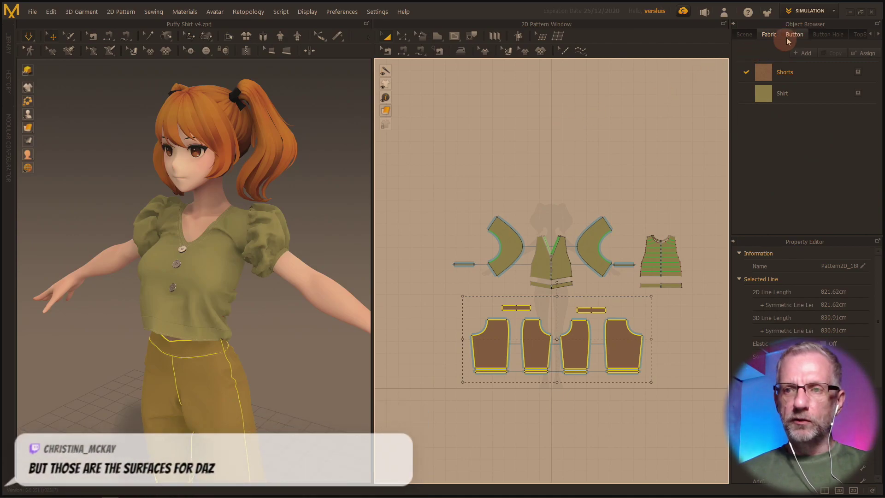
left_click(828, 13)
left_click(805, 78)
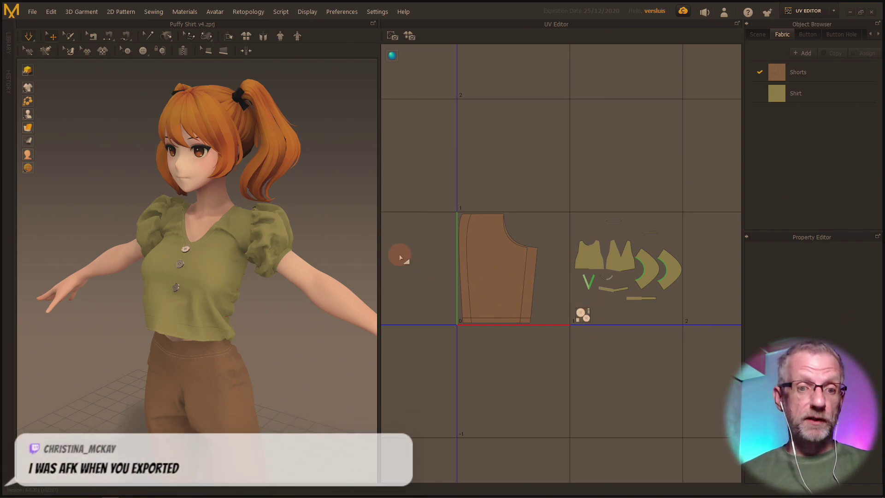
left_click(28, 70)
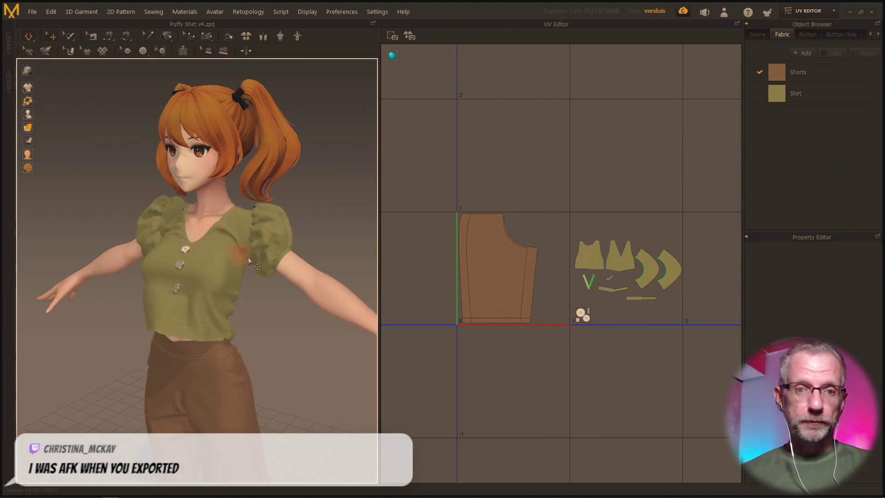
key("alt+Tab")
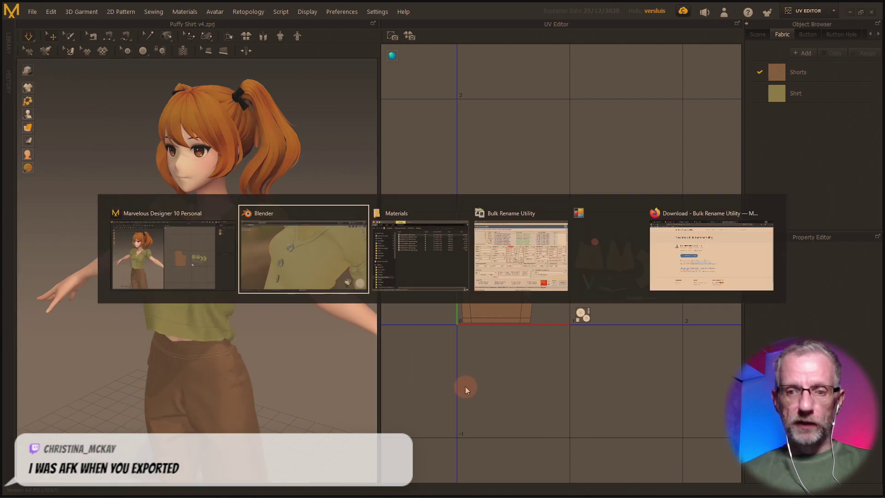
left_click(168, 256)
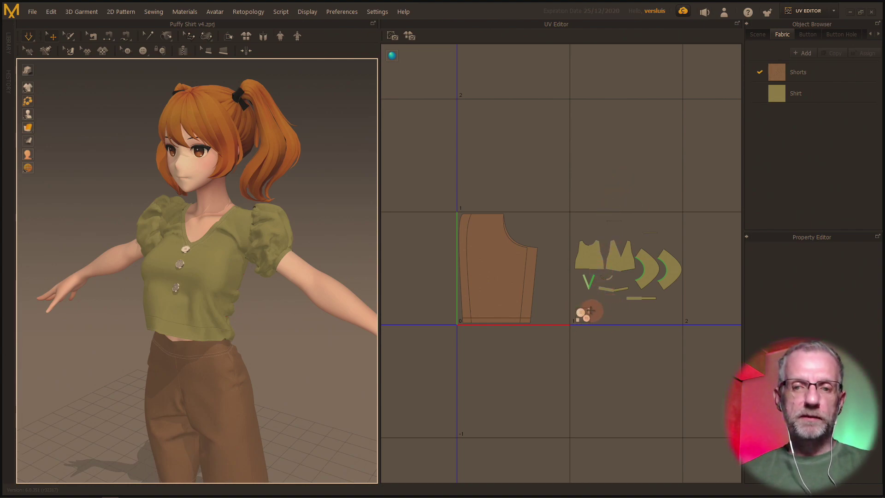
Step: Switch back to Blender and examine the textured shirt from several angles, including the buttons and the hem stitching up close
key("alt+Tab")
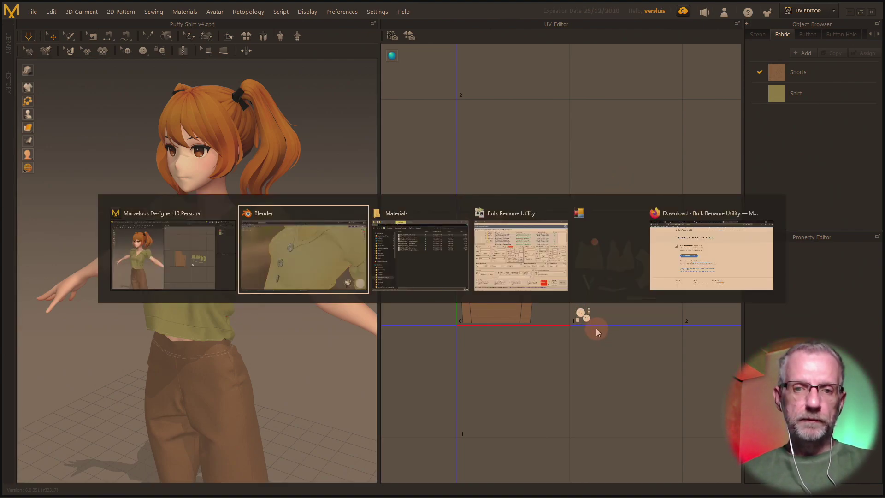
scroll(484, 264, "down", 7)
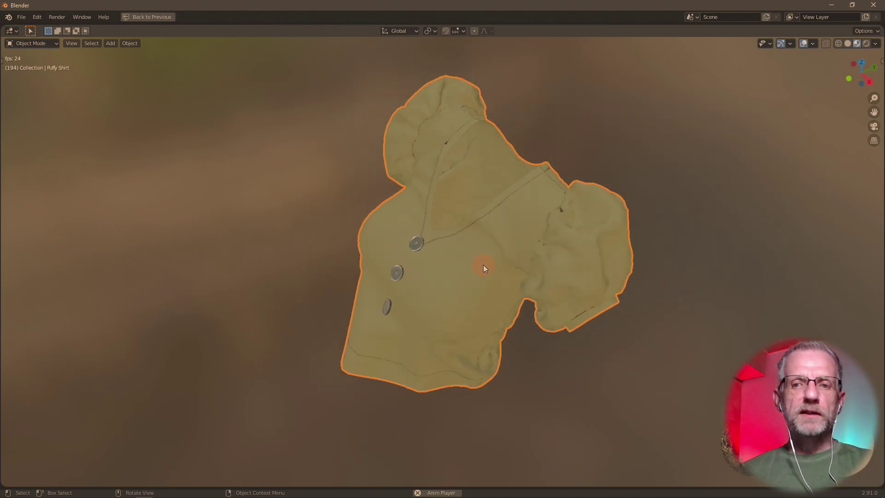
middle_click_drag(484, 262, 516, 236)
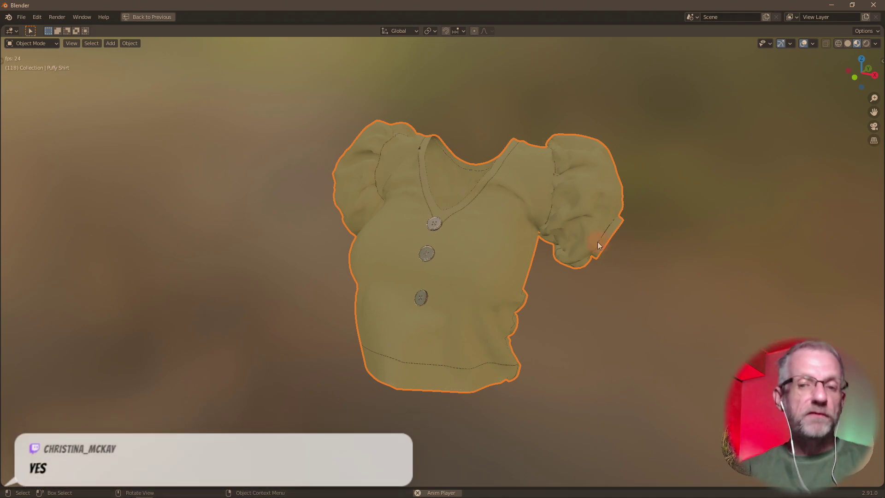
scroll(597, 241, "up", 1)
scroll(597, 243, "up", 1)
middle_click_drag(598, 242, 585, 245)
scroll(384, 362, "up", 1)
middle_click_drag(384, 363, 424, 189)
scroll(344, 413, "up", 3)
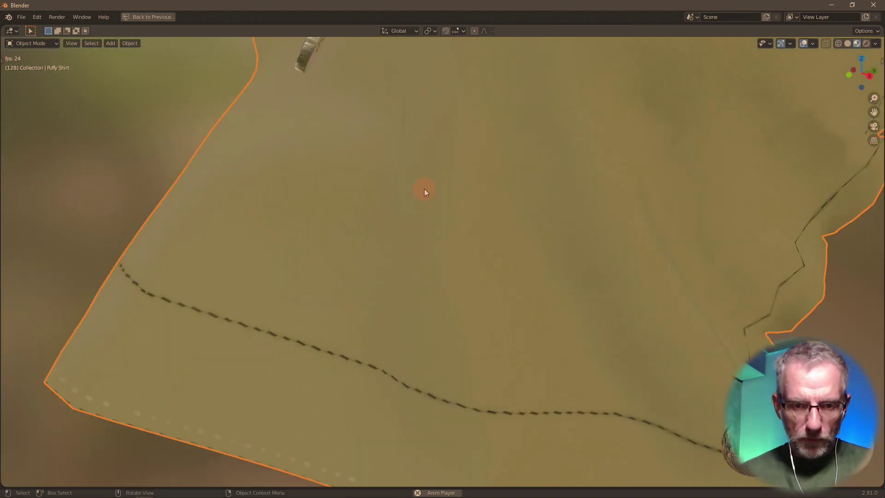
middle_click_drag(389, 231, 317, 369)
scroll(427, 255, "down", 12)
scroll(428, 256, "up", 3)
scroll(316, 369, "up", 2)
scroll(316, 369, "down", 6)
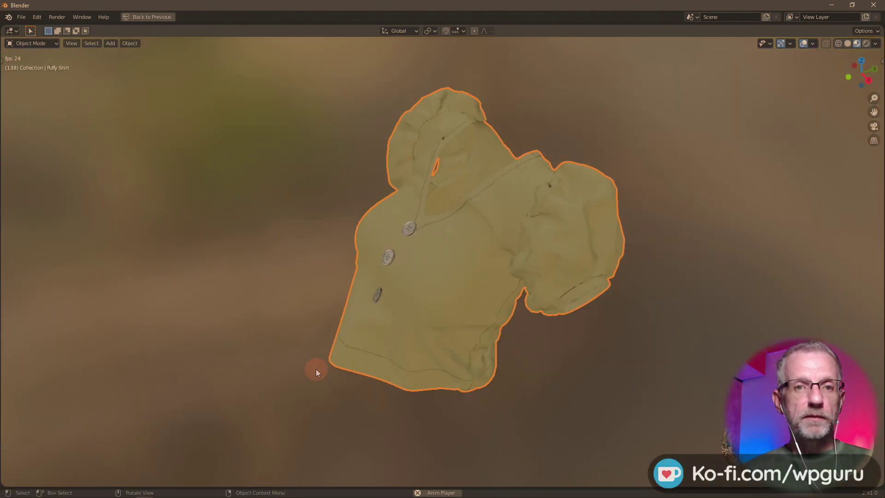
Step: Leave the maximized viewport, switch to the Layout workspace and stop the animation playback
key("ctrl+space")
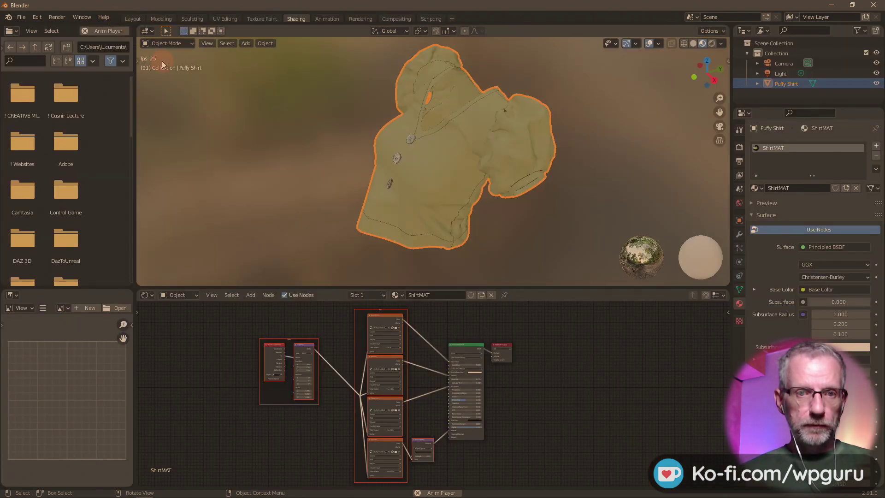
left_click(138, 20)
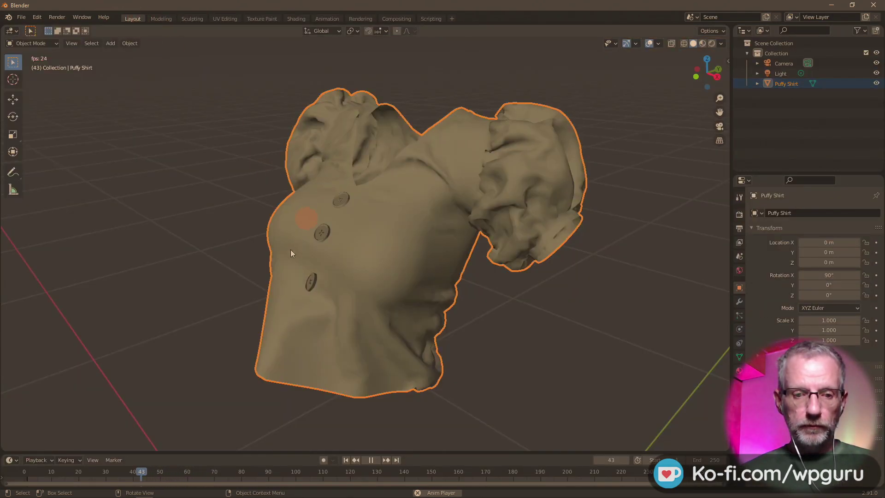
key("space")
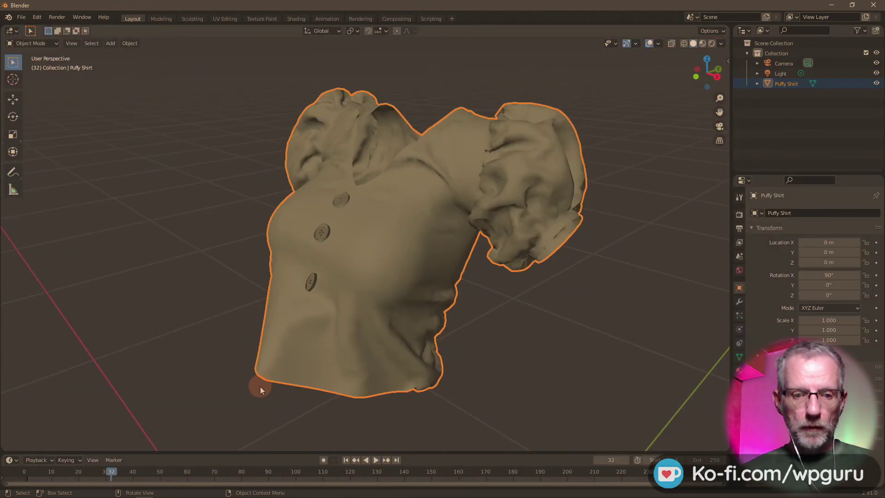
Step: Remove the timeline area by joining it into the 3D viewport
right_click(240, 452)
left_click(237, 473)
left_click(238, 475)
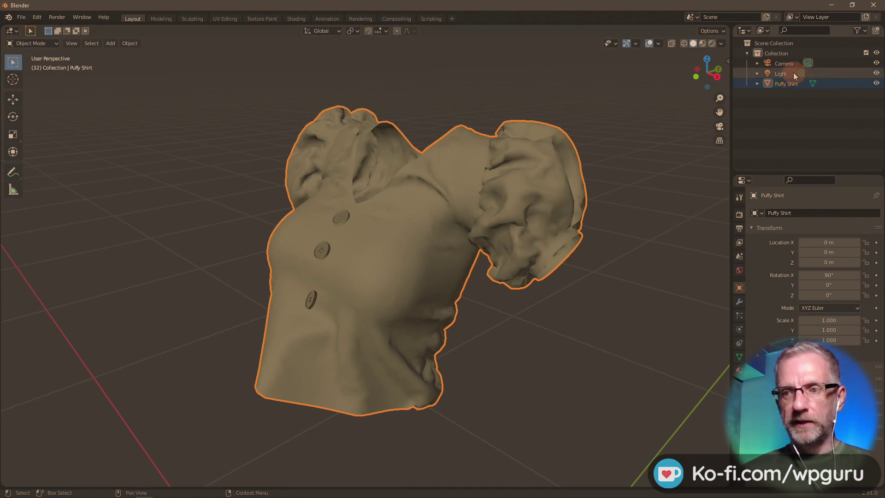
Step: Look through the scene camera and show the viewport's view lock settings
key("KP_0")
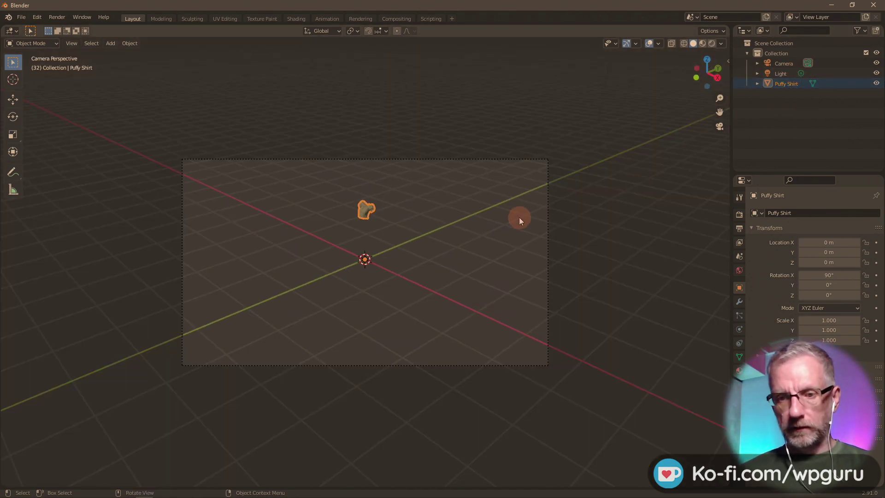
key("n")
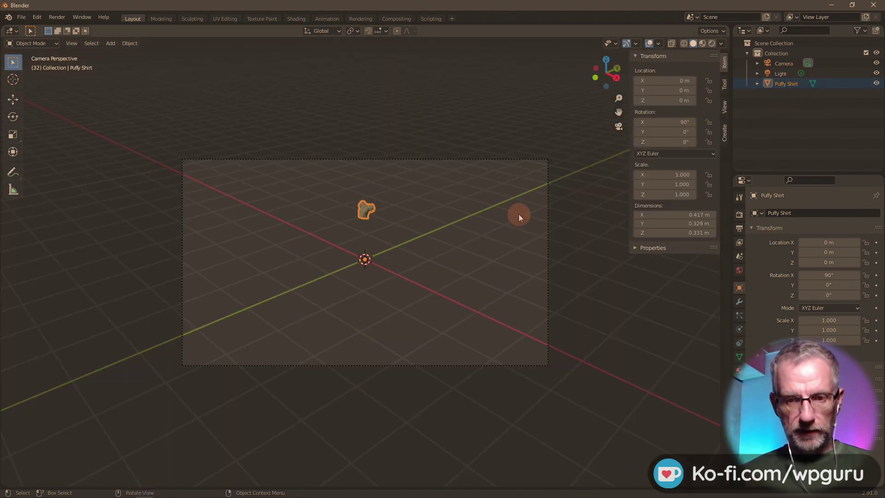
left_click(723, 110)
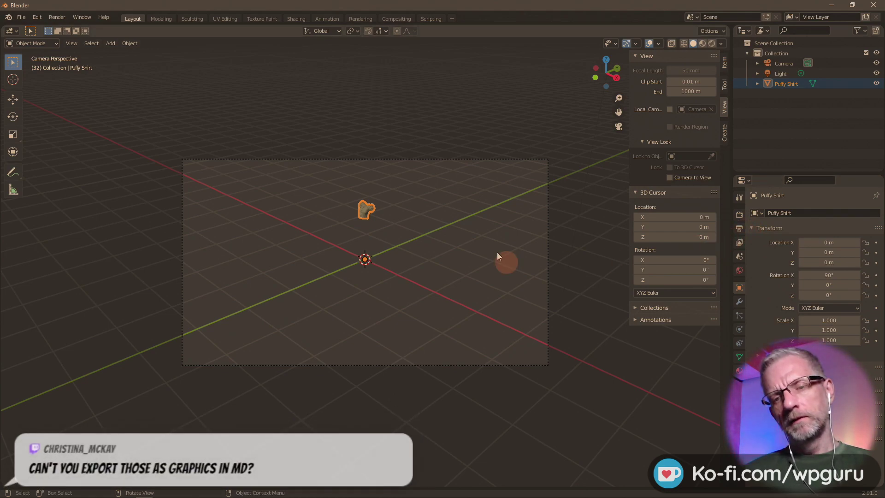
Step: Set the render resolution to 2000 by 3000 px for a portrait frame
left_click(740, 215)
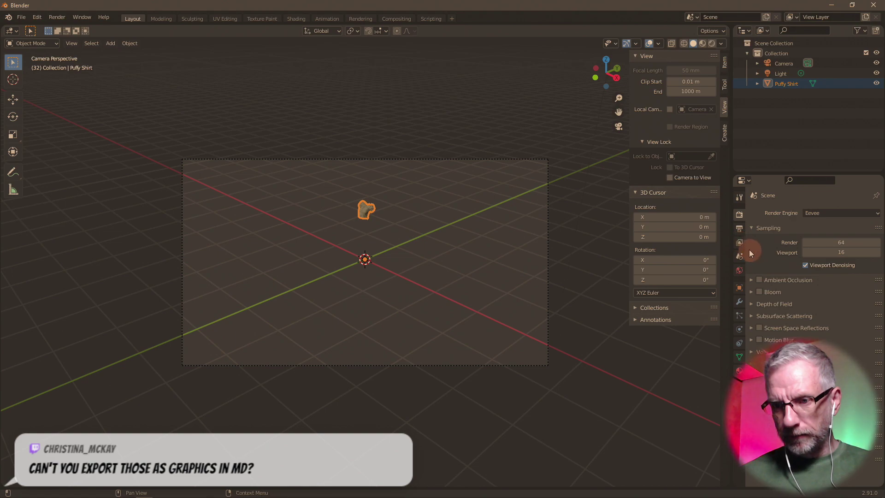
left_click(743, 229)
left_click(854, 227)
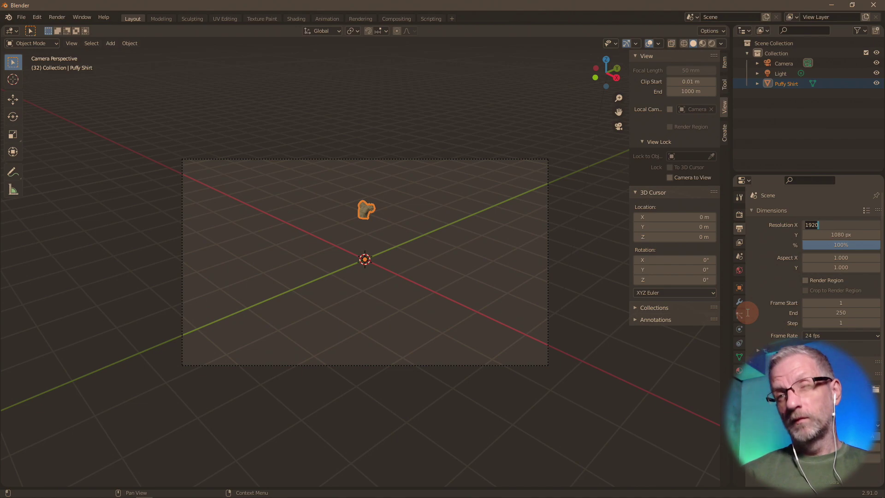
type("00")
key("Tab")
type("3")
key("Return")
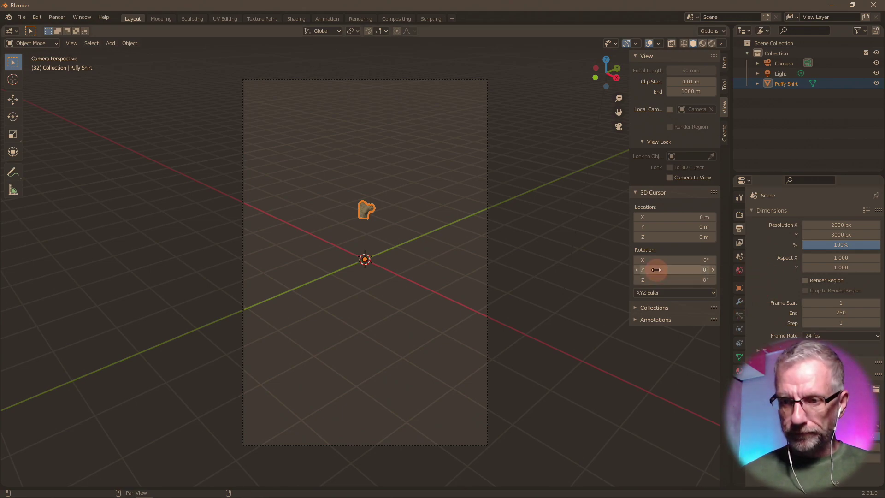
Step: Lock the camera to the view, frame the puffy shirt in the upper part of the portrait frame, and unlock the camera
left_click(673, 178)
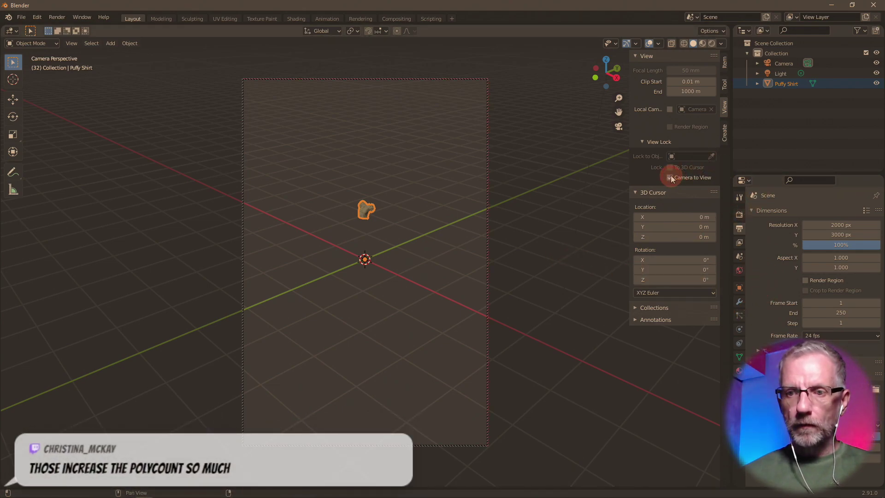
key("KP_Decimal")
middle_click_drag(396, 218, 377, 172)
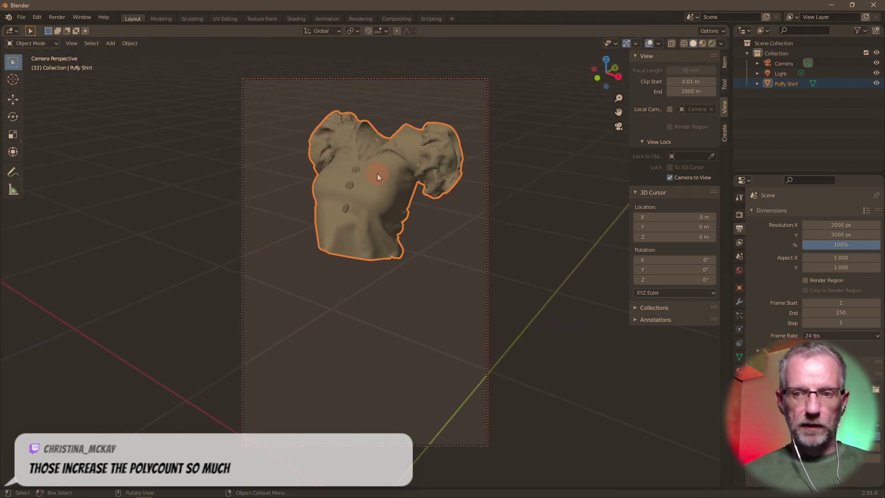
left_click(670, 178)
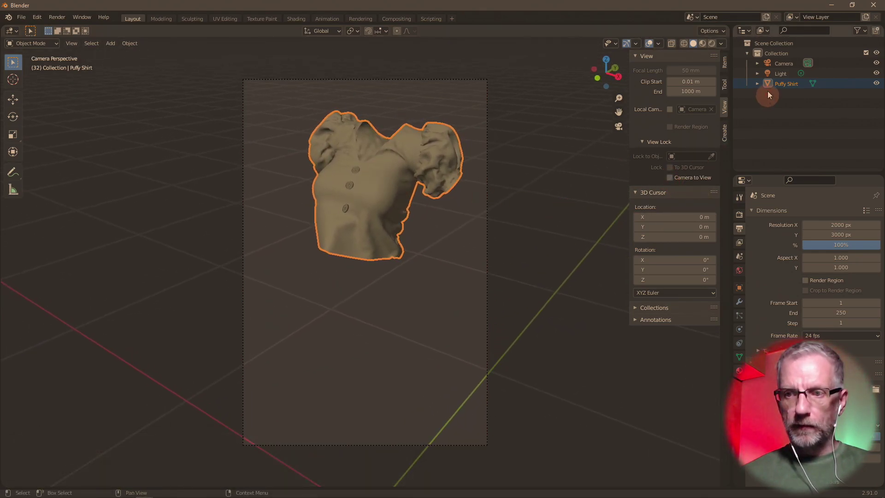
Step: Select the scene light, leave the camera view and change the light's type to Area
left_click(781, 74)
scroll(453, 213, "down", 5)
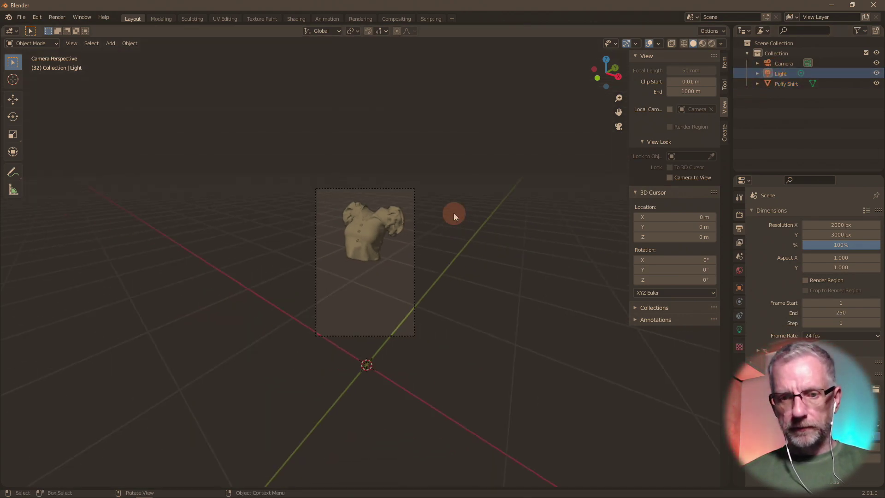
scroll(457, 216, "up", 1)
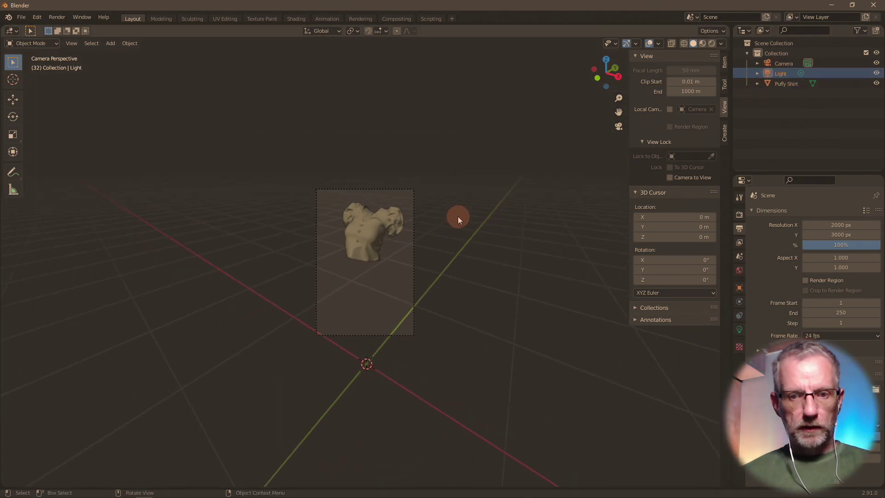
right_click(458, 217)
left_click(491, 170)
middle_click_drag(491, 171, 388, 213)
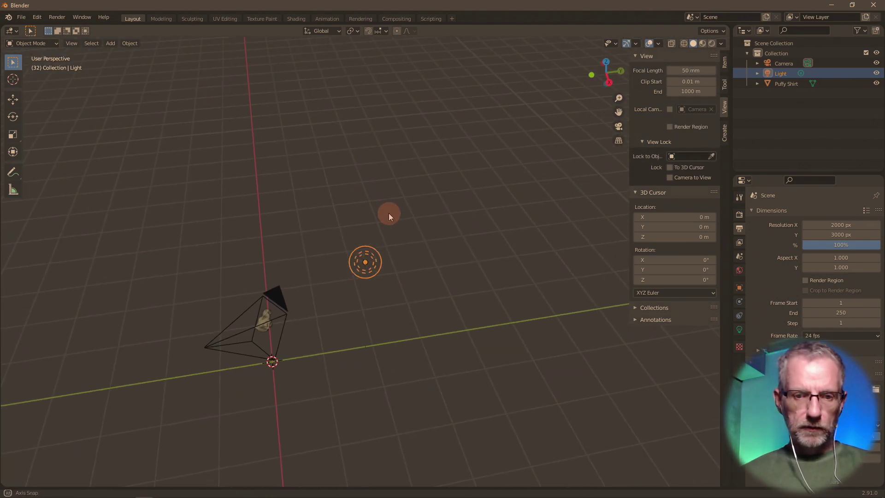
left_click(739, 330)
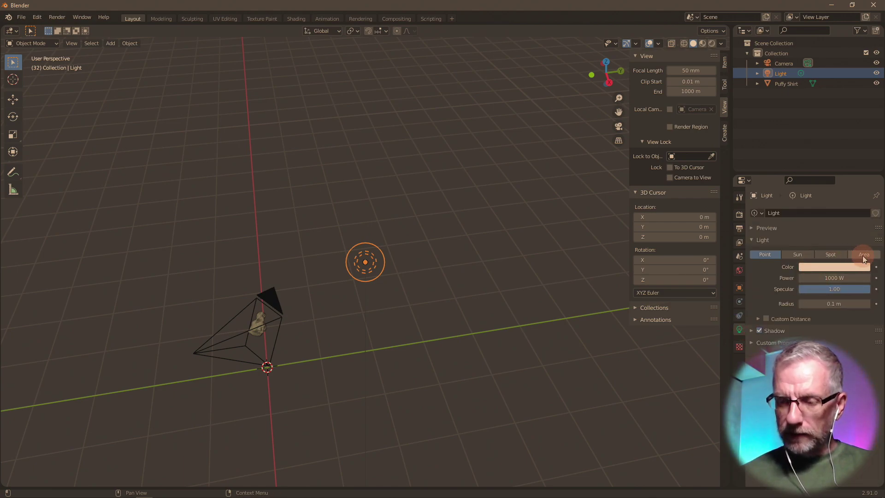
left_click(862, 255)
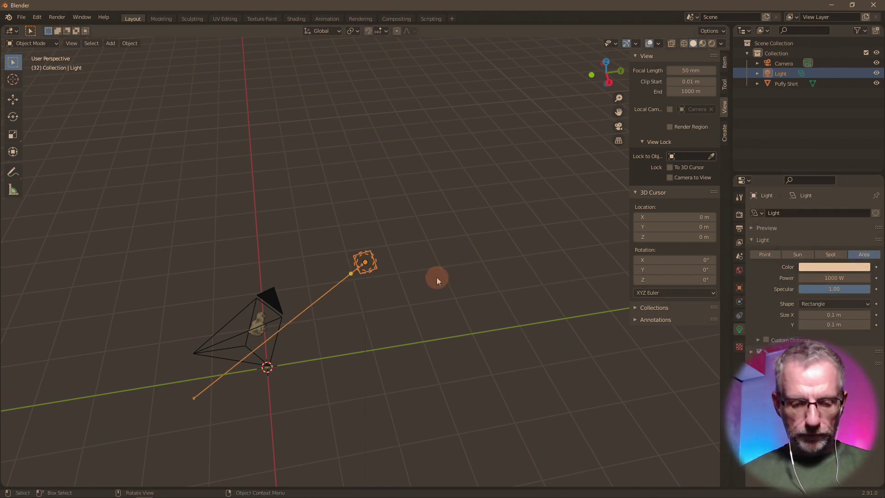
Step: Move the area light along the global Y axis
key("g")
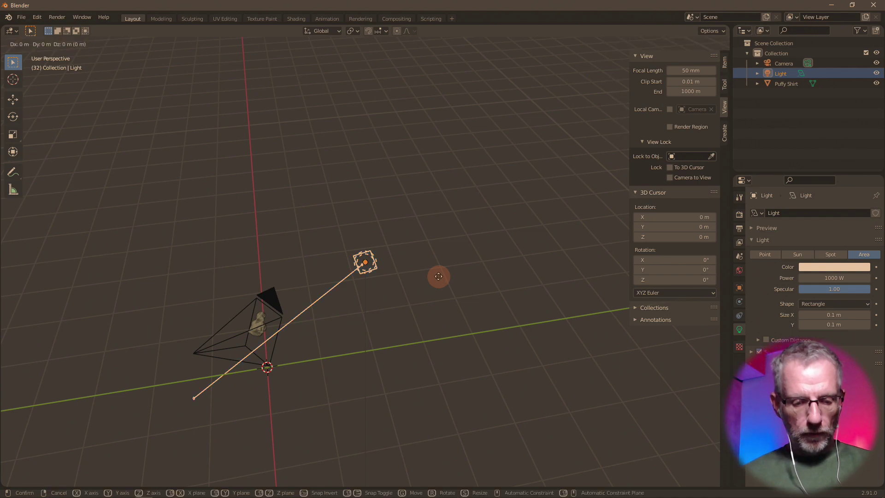
key("y")
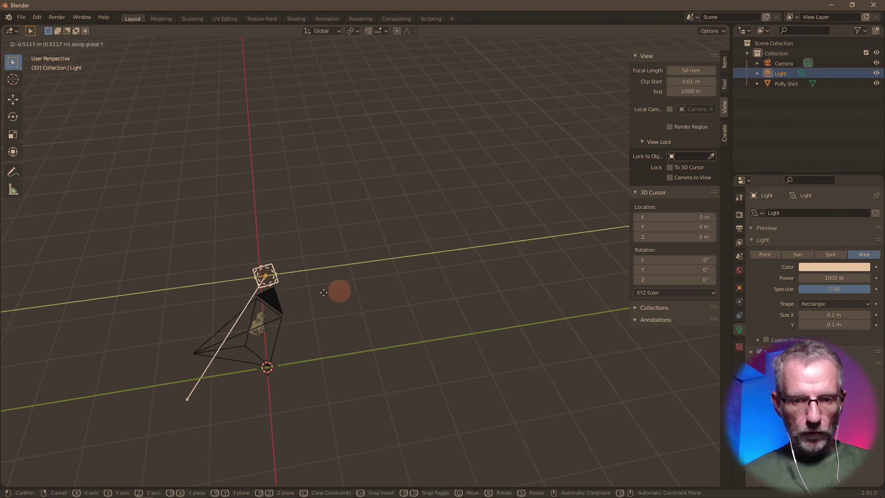
left_click(96, 310)
Step: Rotate the area light by about -60° around the global Z axis
middle_click_drag(104, 312, 541, 275)
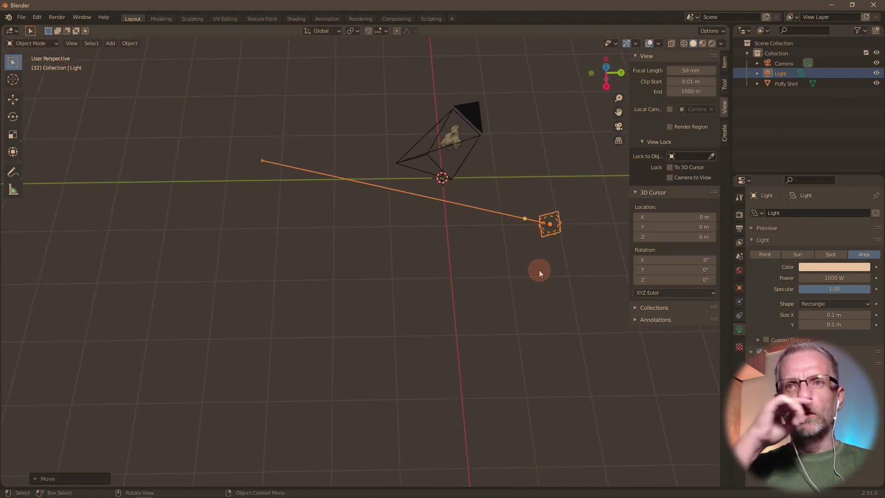
middle_click_drag(538, 270, 478, 324, "shift")
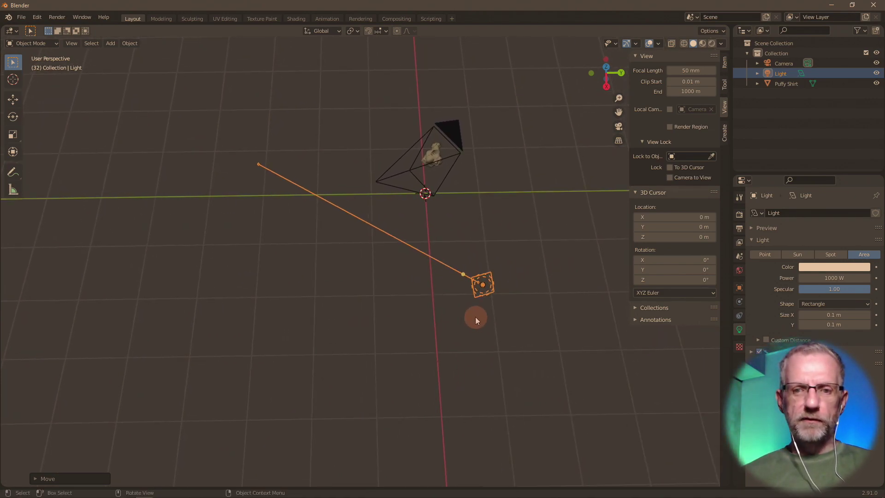
key("r")
key("z")
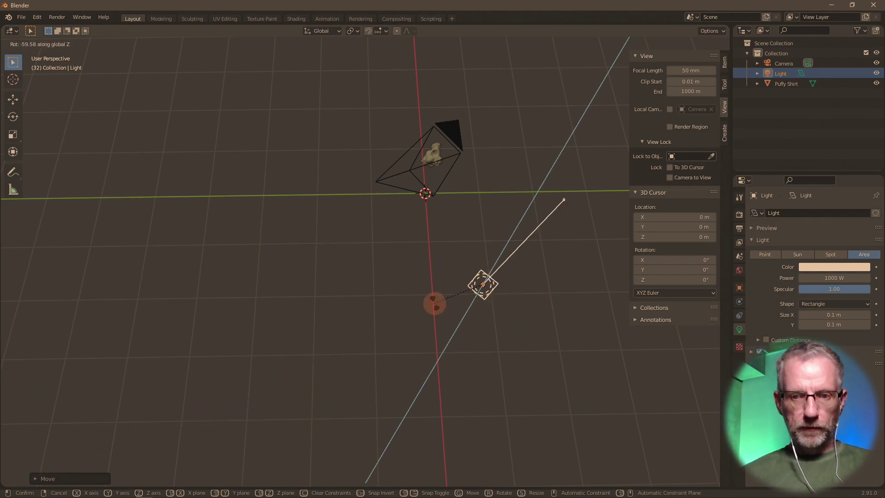
left_click(438, 304)
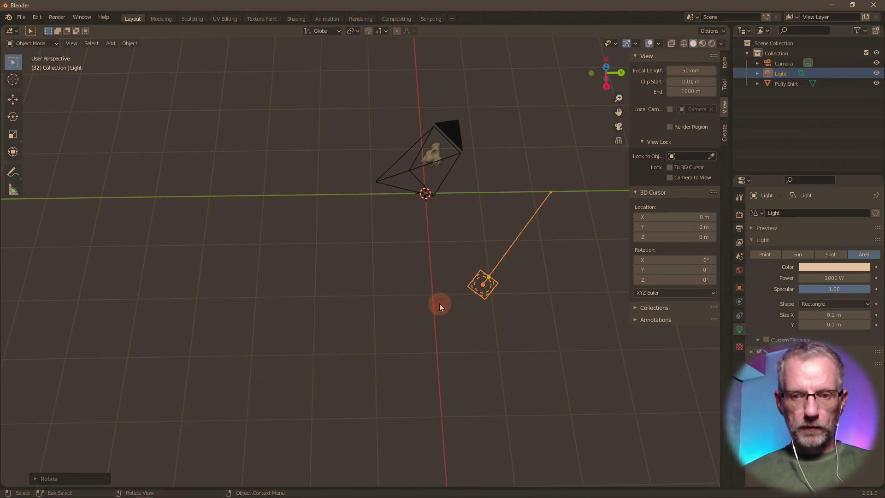
Step: Reposition the area light near the shirt within the global XY plane, keeping its height locked
key("g")
key("shift+z")
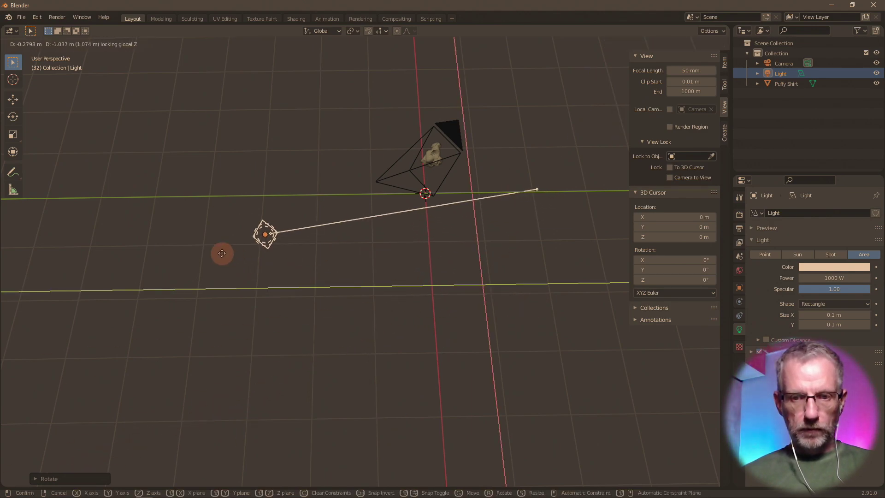
left_click(171, 195)
middle_click_drag(171, 195, 244, 200)
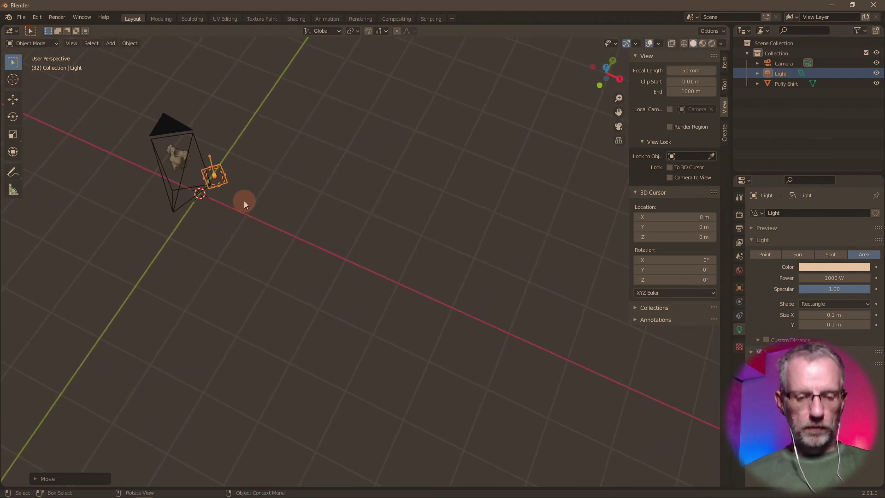
key("g")
key("shift+z")
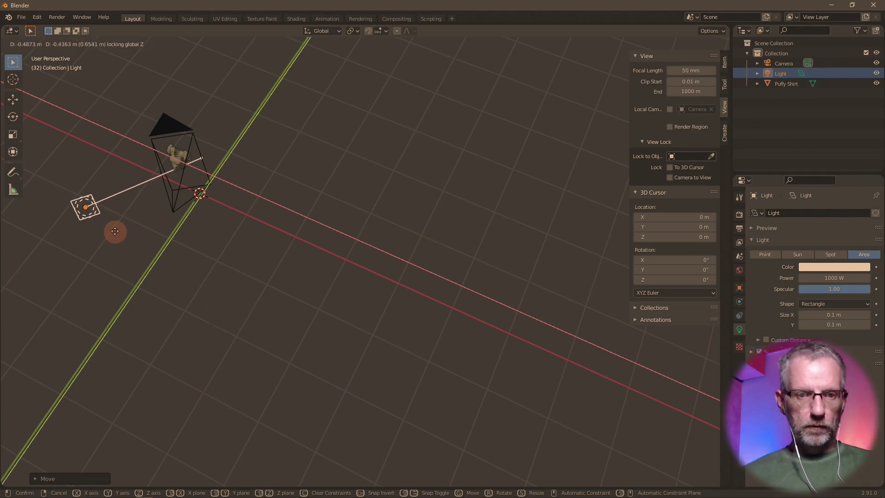
left_click(115, 234)
Step: Lower the area light along the global Z axis
middle_click_drag(115, 234, 112, 200)
key("g")
key("z")
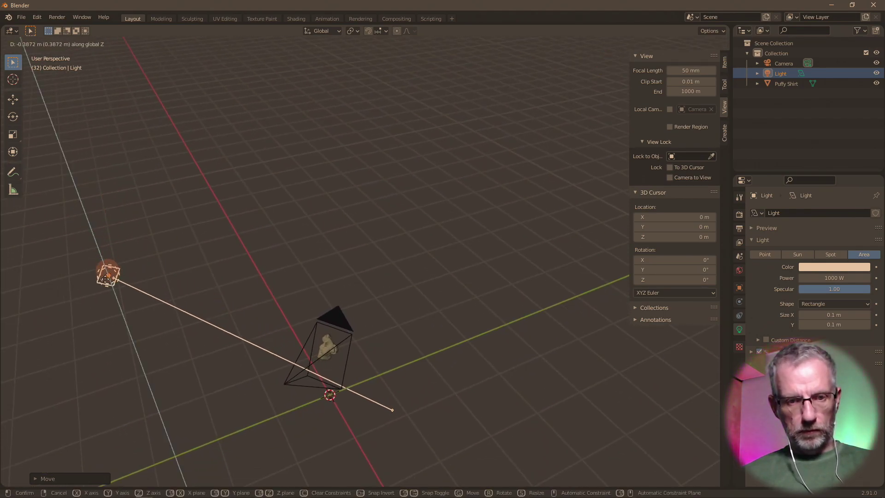
left_click(129, 332)
Step: Rotate the area light to turn its beam toward the shirt
middle_click_drag(128, 332, 174, 366)
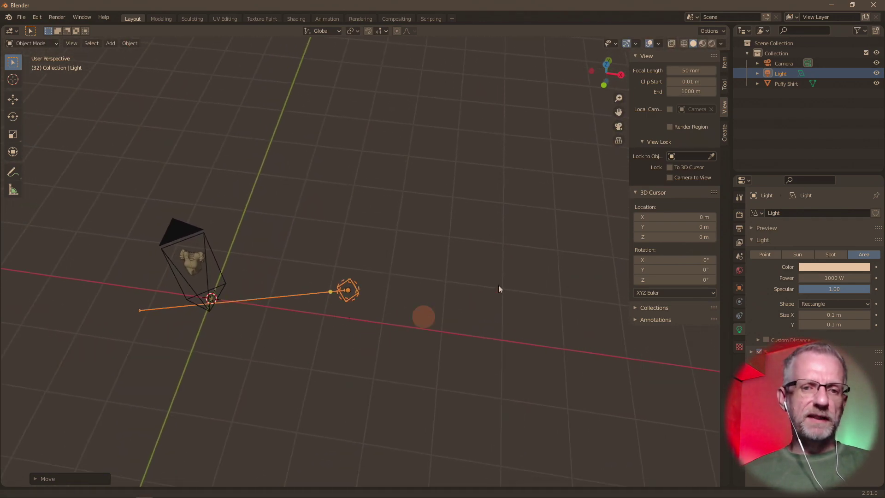
middle_click_drag(499, 285, 599, 235)
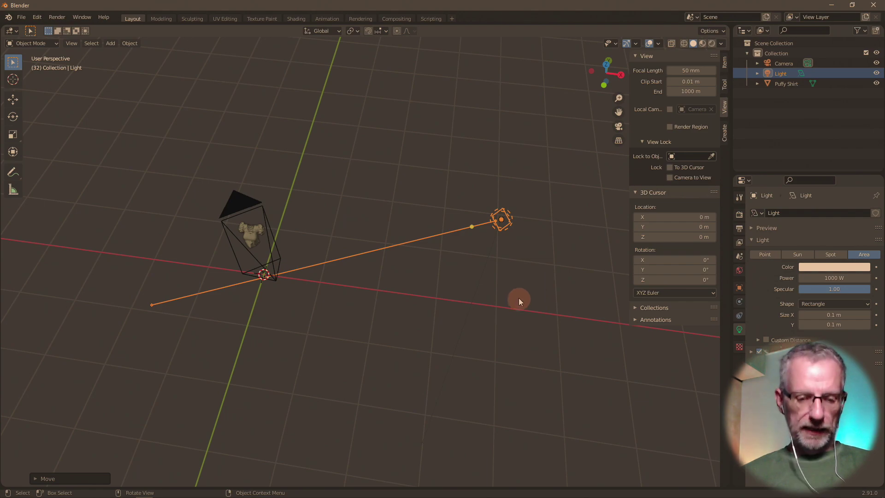
key("r")
key("z")
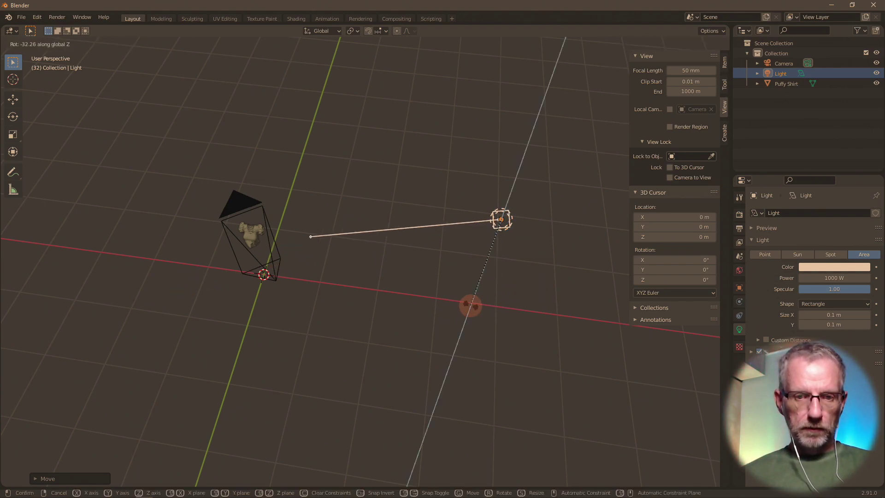
key("z")
key("z")
left_click(445, 297)
Step: Move the area light horizontally away from the shirt with global Z locked, keeping its beam directed toward the garment
middle_click_drag(443, 296, 425, 314)
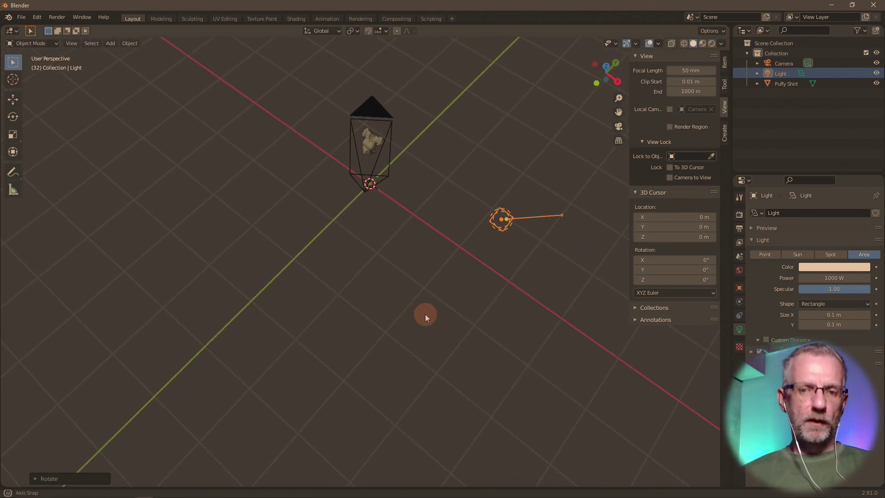
key("g")
key("shift+z")
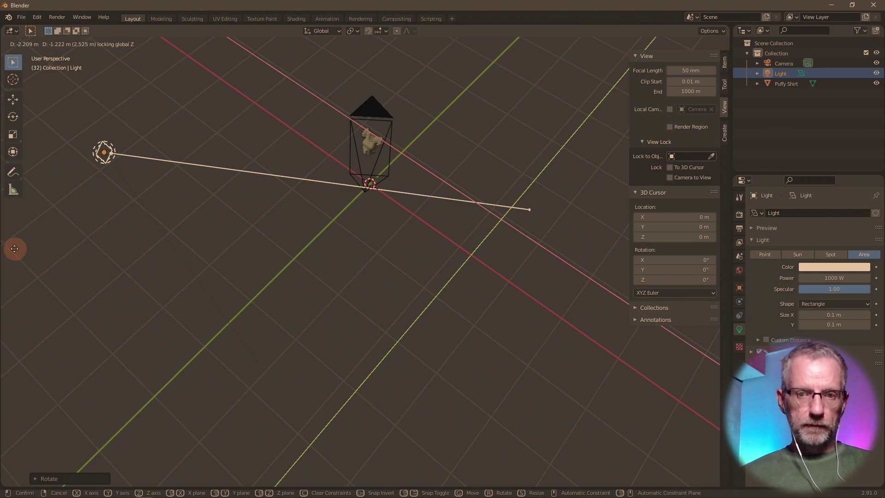
left_click(694, 225)
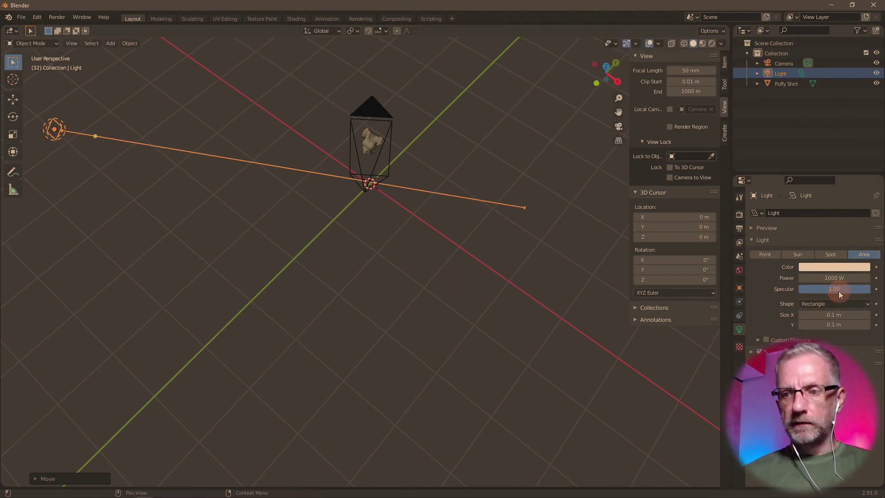
Step: Set the area light's Size X and Size Y to 1 m
left_click(841, 315)
type("1")
key("Tab")
type("1")
key("Tab")
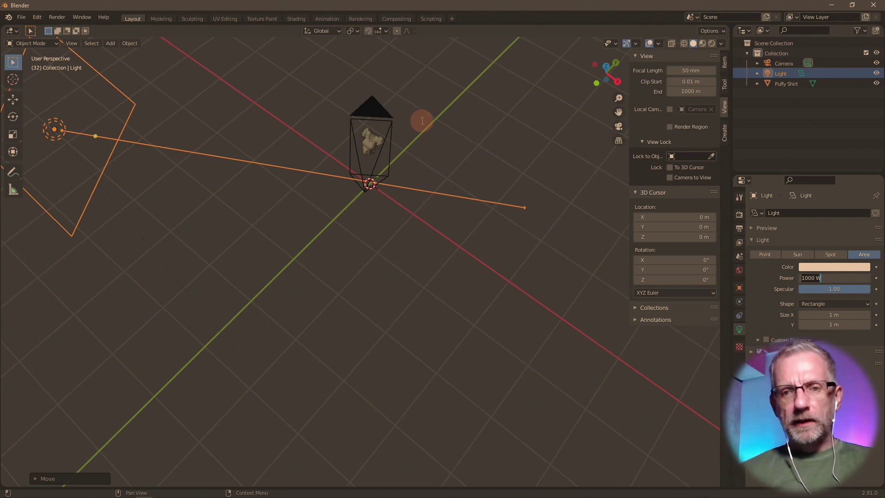
left_click(414, 176)
Step: Look through the scene camera, fill the view with the portrait frame and switch the viewport to Rendered shading
middle_click_drag(388, 187, 377, 170)
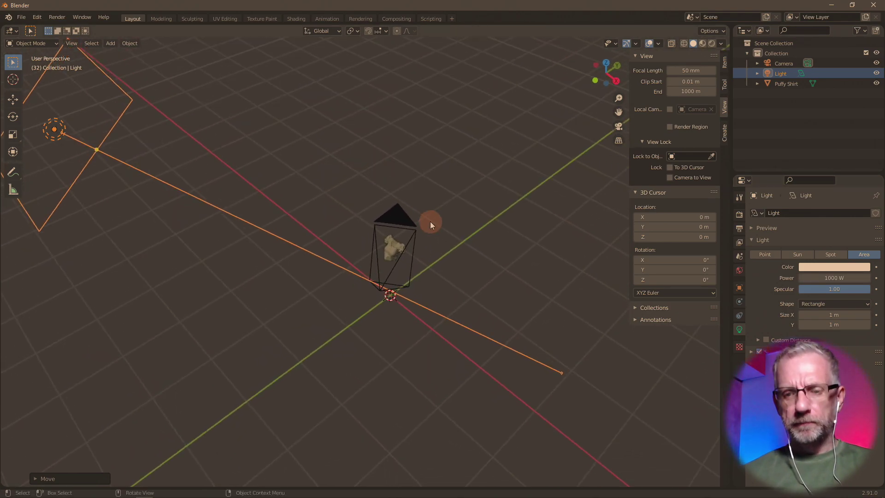
key("KP_0")
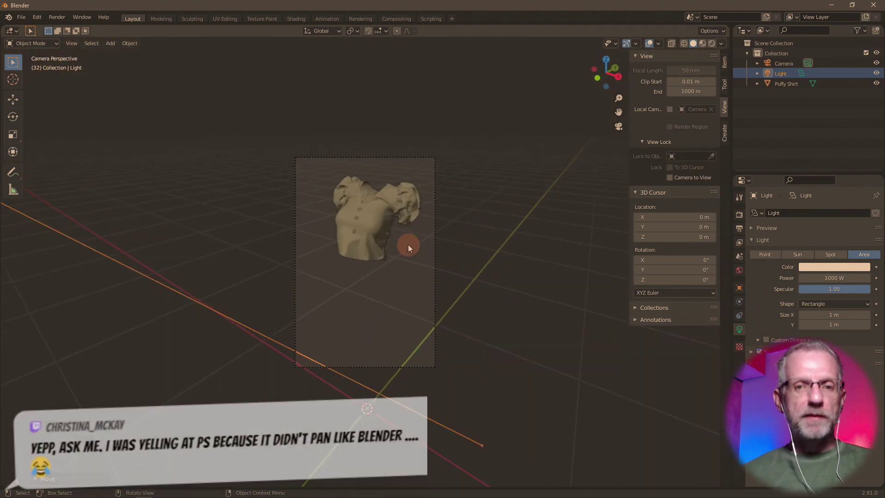
scroll(408, 246, "up", 4)
scroll(408, 247, "down", 2)
scroll(408, 247, "up", 1)
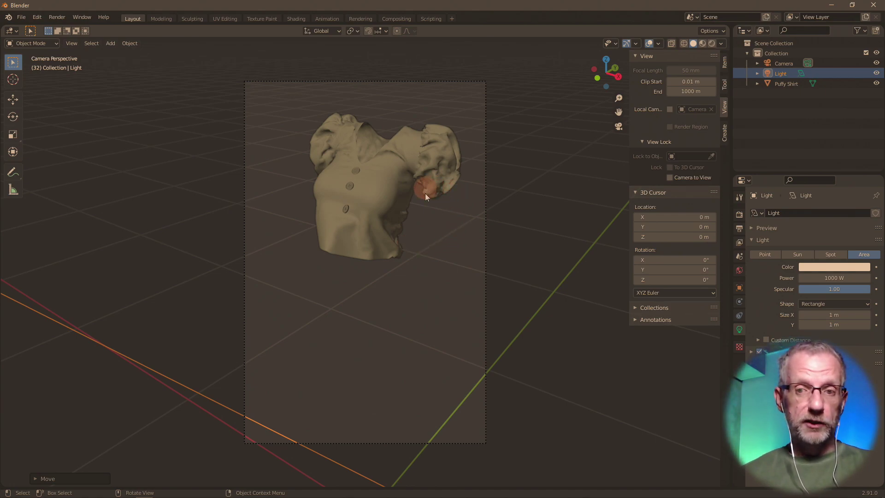
left_click(712, 44)
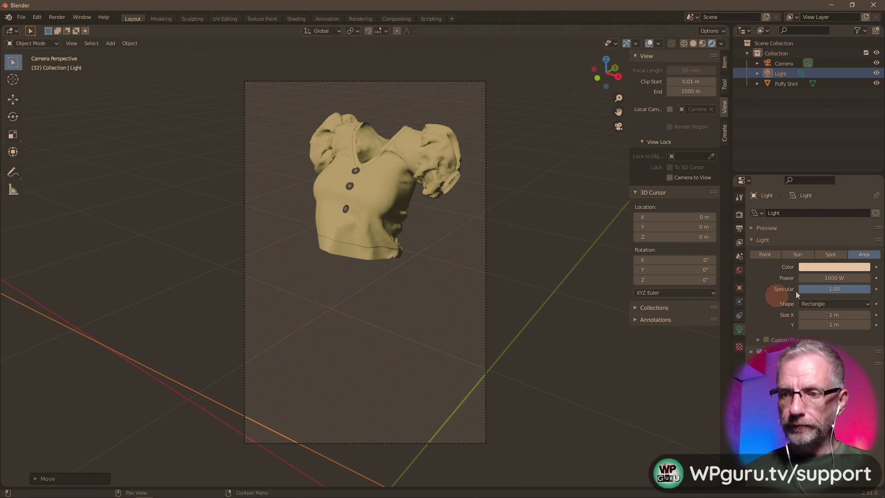
Step: Set the render engine to Cycles with GPU Compute as the device
left_click(740, 197)
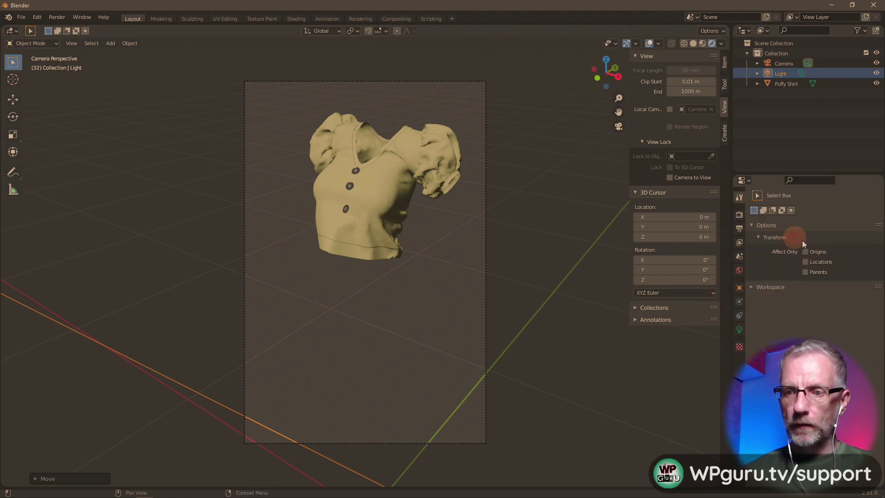
left_click(740, 215)
left_click(828, 215)
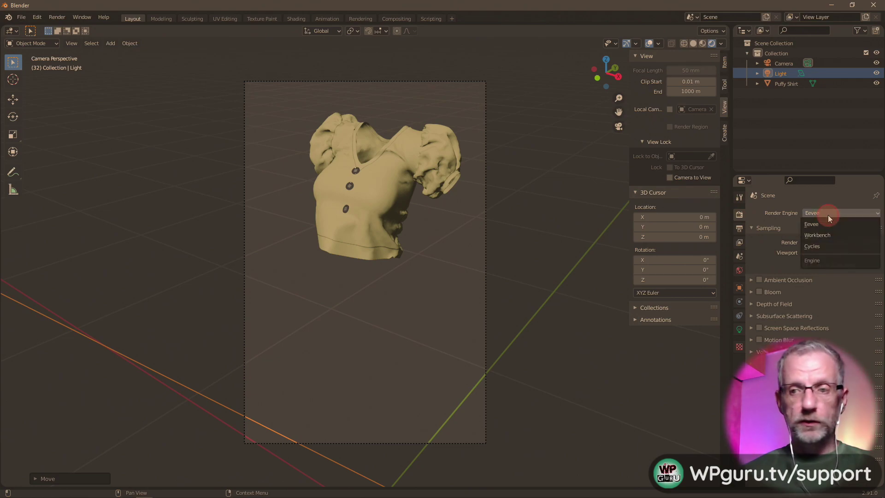
left_click(831, 250)
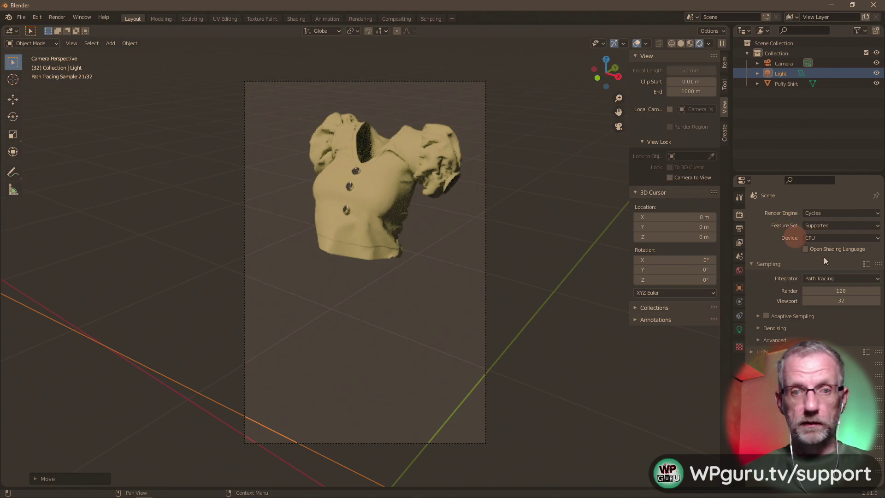
left_click(860, 239)
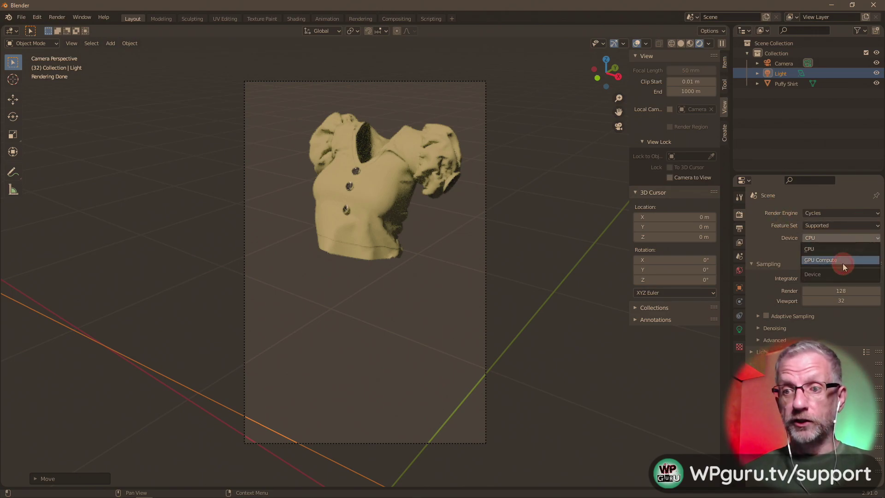
left_click(844, 265)
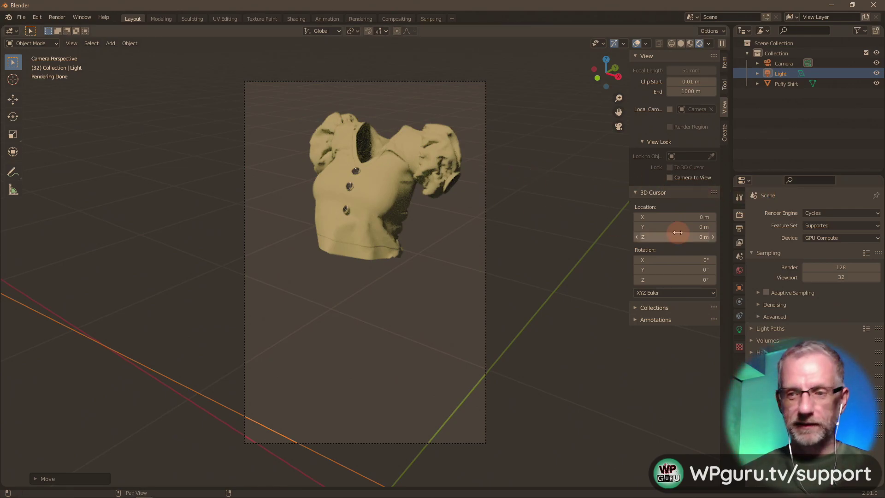
Step: Set the area light's power to 500 W
scroll(621, 229, "up", 4)
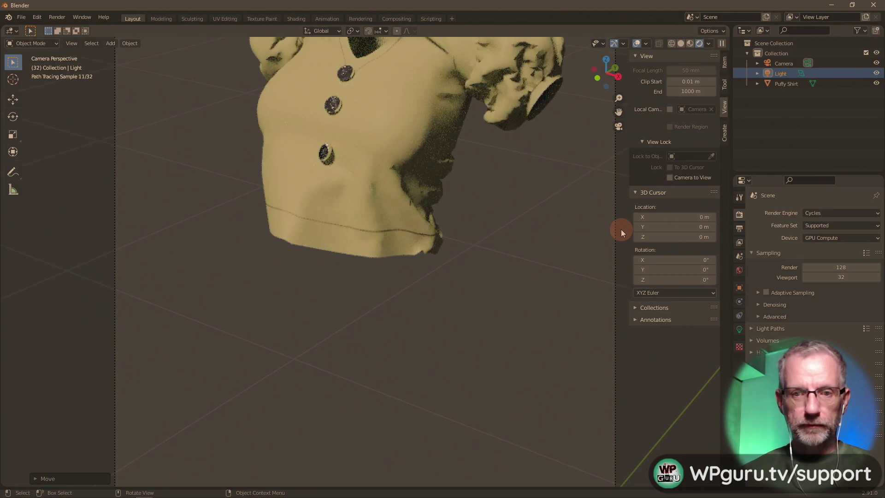
middle_click_drag(618, 318, 619, 364, "shift")
scroll(619, 364, "up", 3)
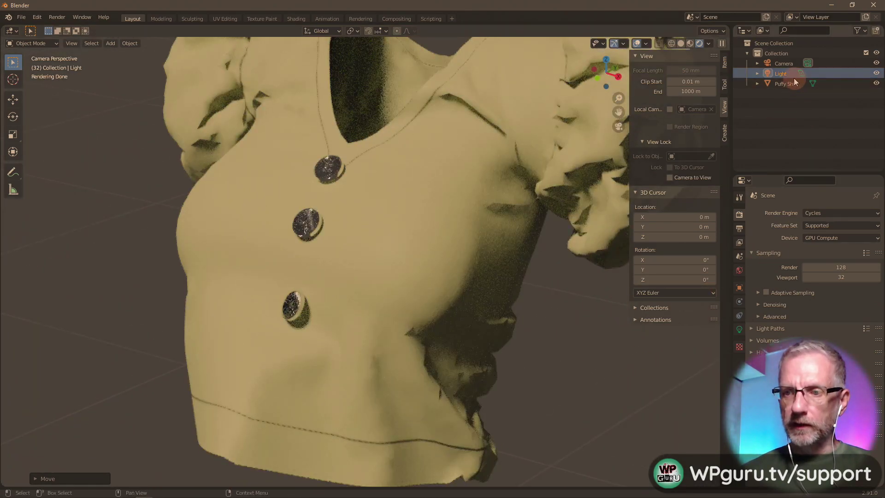
left_click(740, 330)
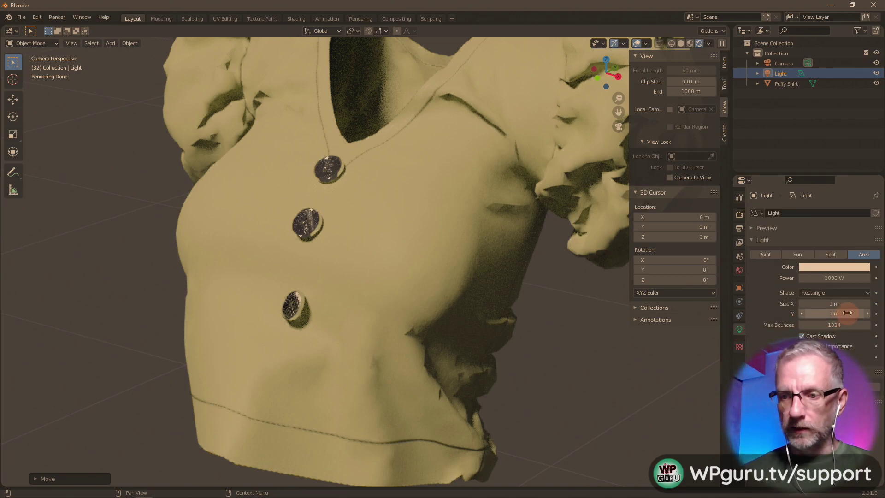
left_click(836, 278)
left_click(837, 278)
type("5")
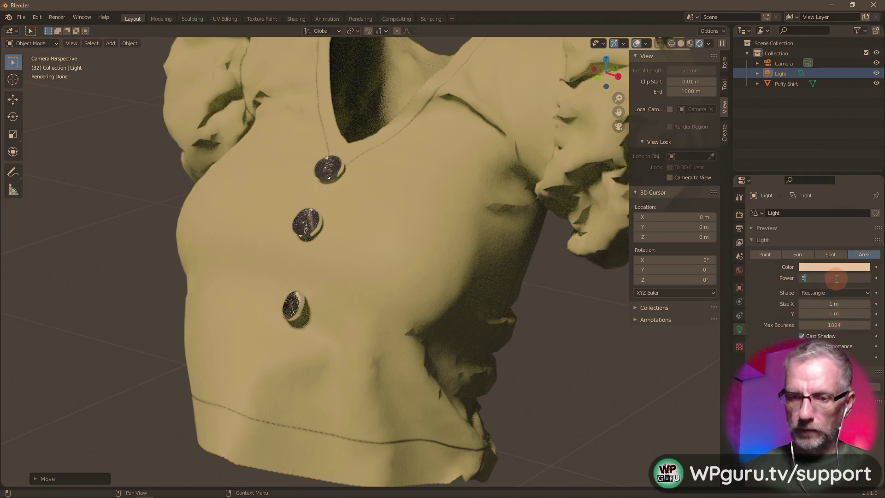
type("00")
key("Return")
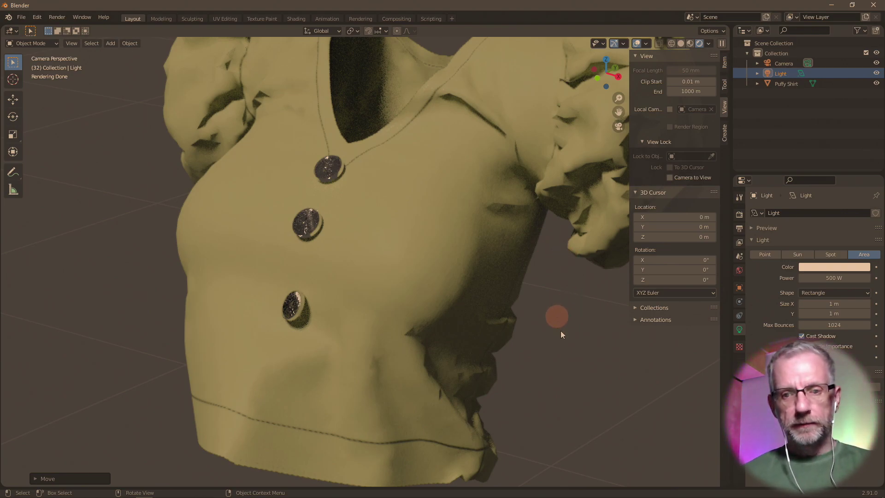
Step: Examine the rendered shirt up close, checking the buttons, the fabric surface and the stitching along the bottom hem
scroll(564, 339, "down", 2)
scroll(564, 339, "up", 9)
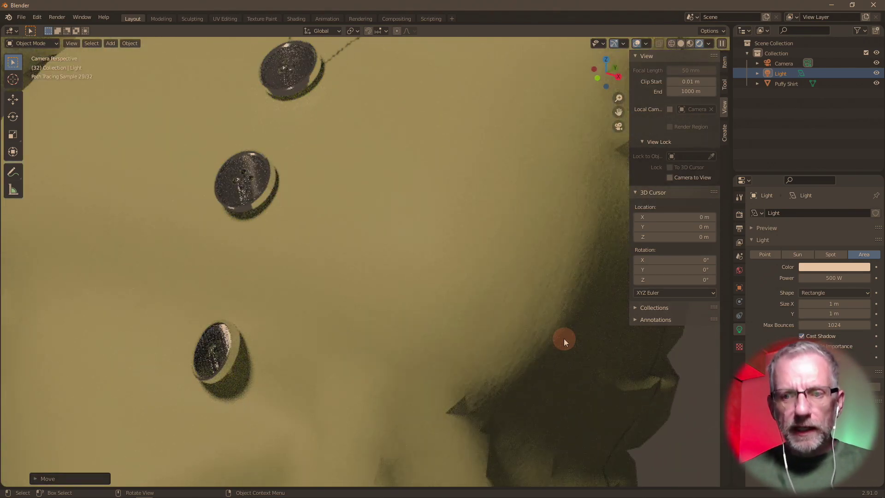
scroll(564, 338, "down", 2)
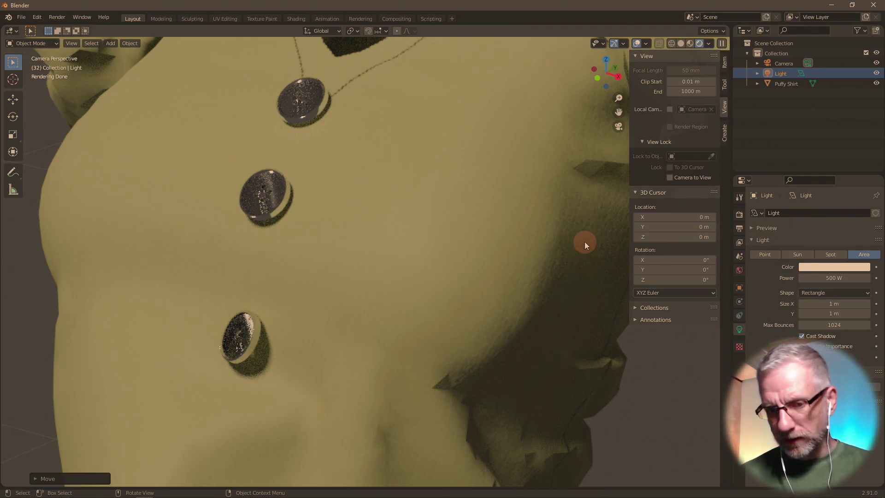
scroll(555, 342, "down", 2)
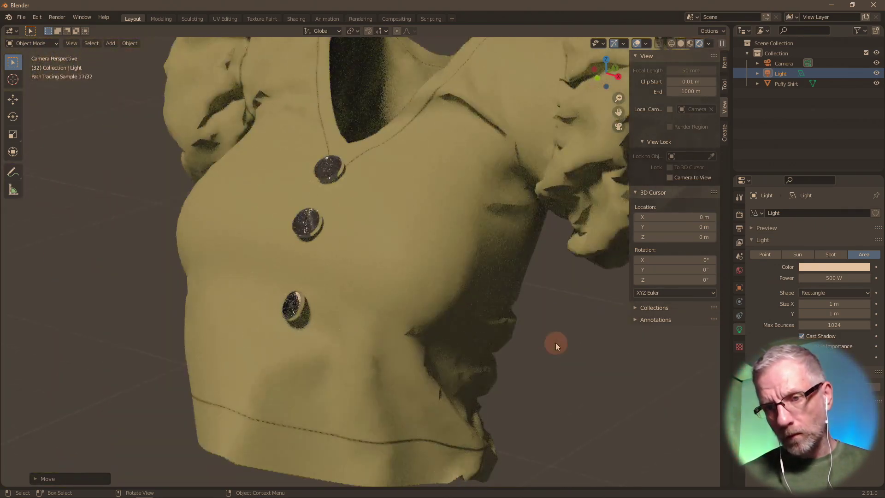
scroll(555, 342, "down", 1)
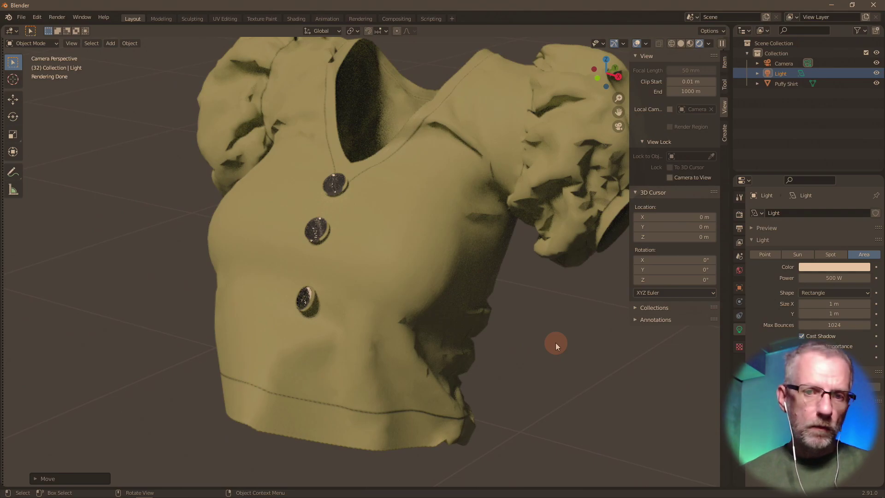
scroll(555, 342, "up", 5)
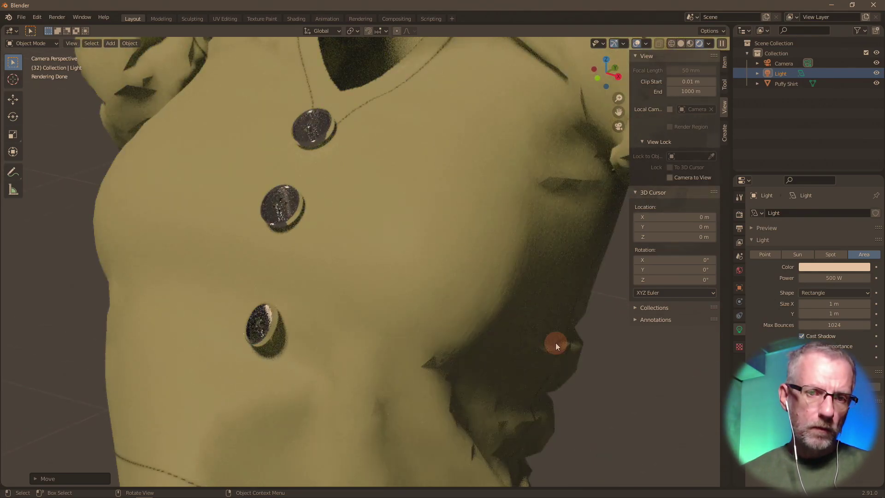
scroll(555, 342, "down", 5)
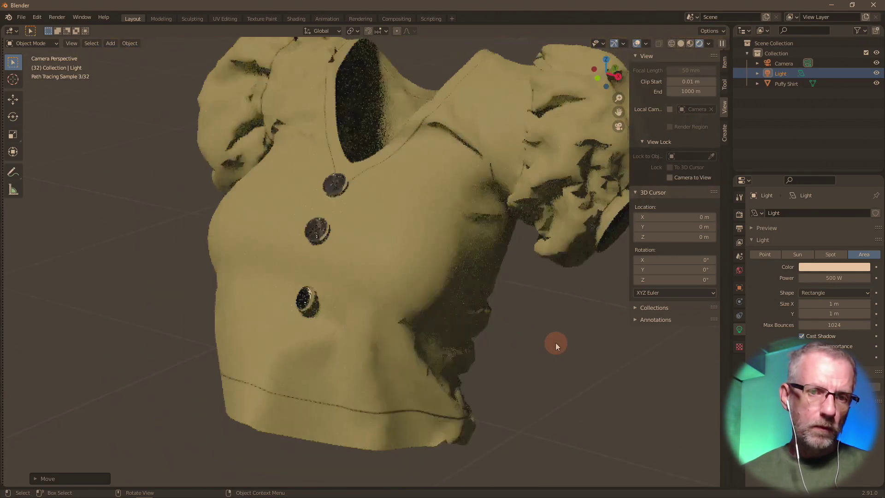
scroll(555, 342, "up", 1)
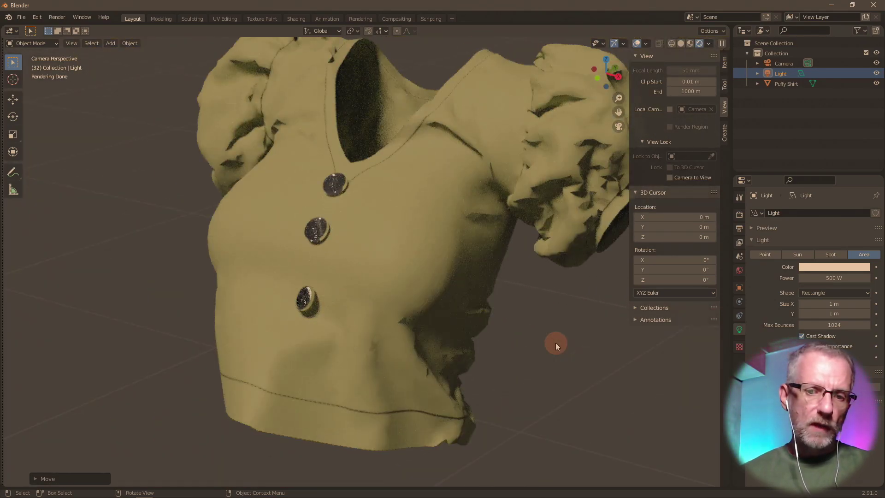
middle_click_drag(556, 343, 599, 197, "shift")
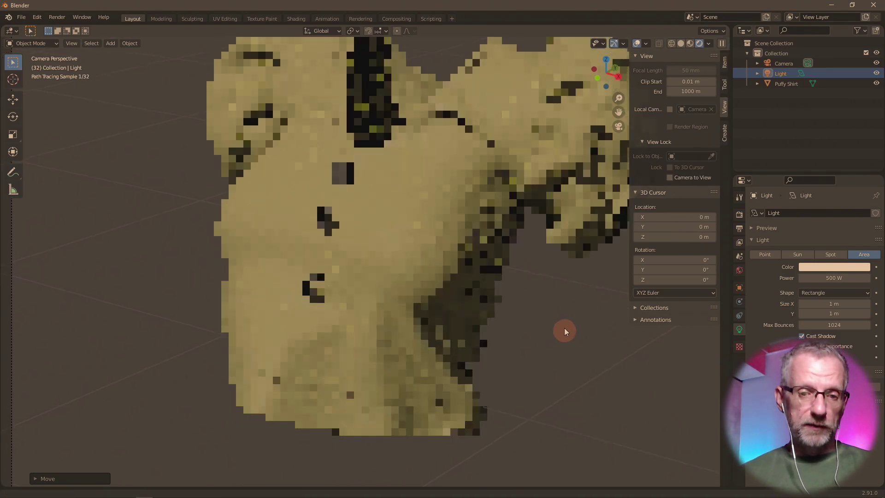
scroll(599, 198, "down", 3)
scroll(599, 198, "up", 12)
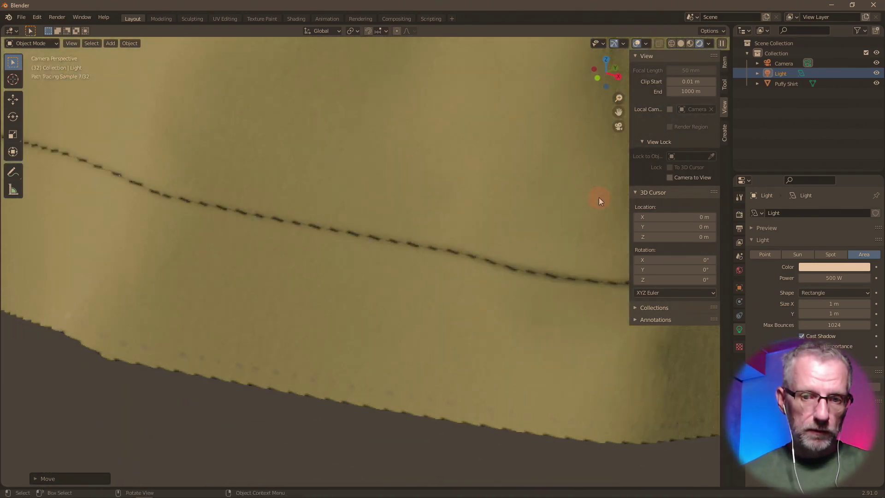
scroll(599, 197, "up", 1)
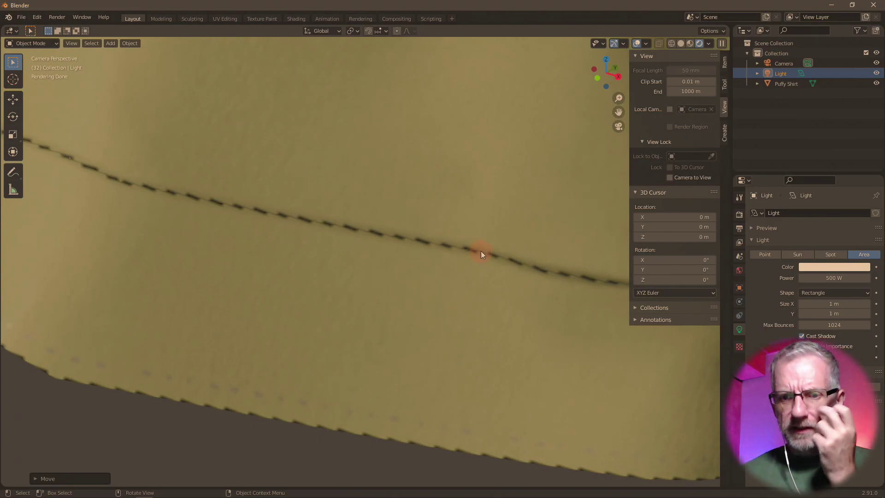
Step: Bring the whole shirt back into the camera view and switch the viewport to Material Preview shading
scroll(483, 250, "down", 10)
scroll(492, 330, "down", 1)
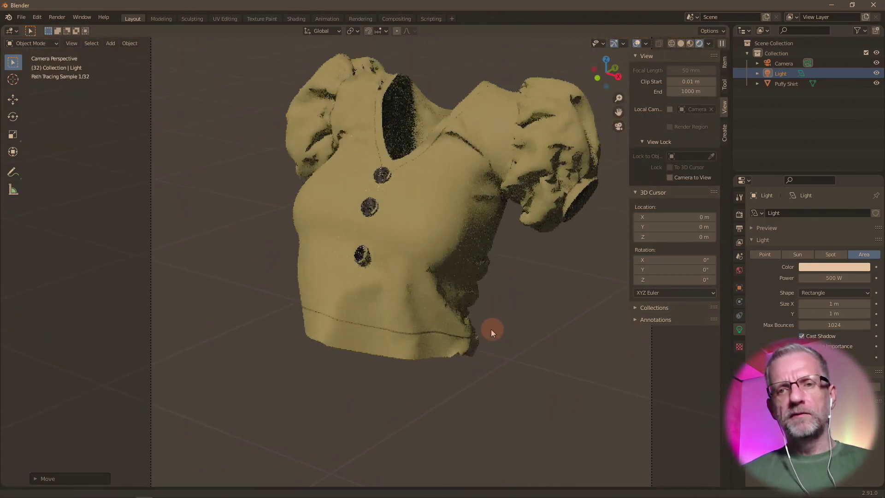
middle_click_drag(492, 329, 491, 347, "shift")
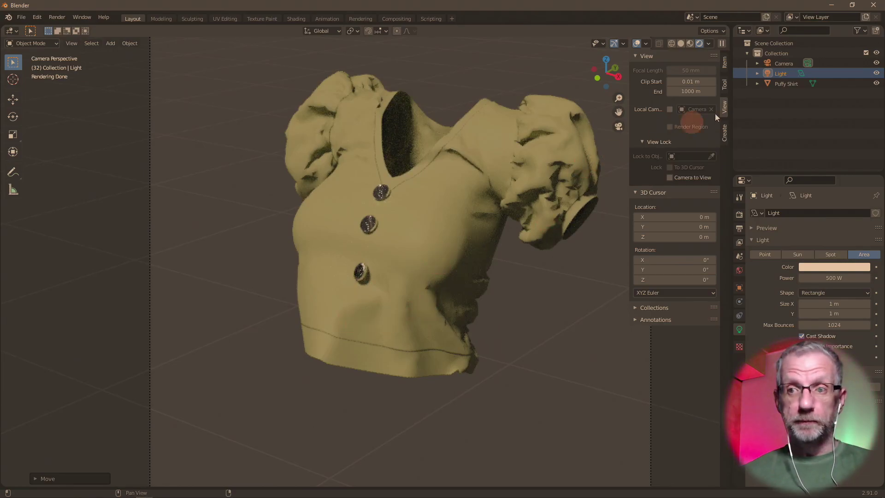
left_click(690, 42)
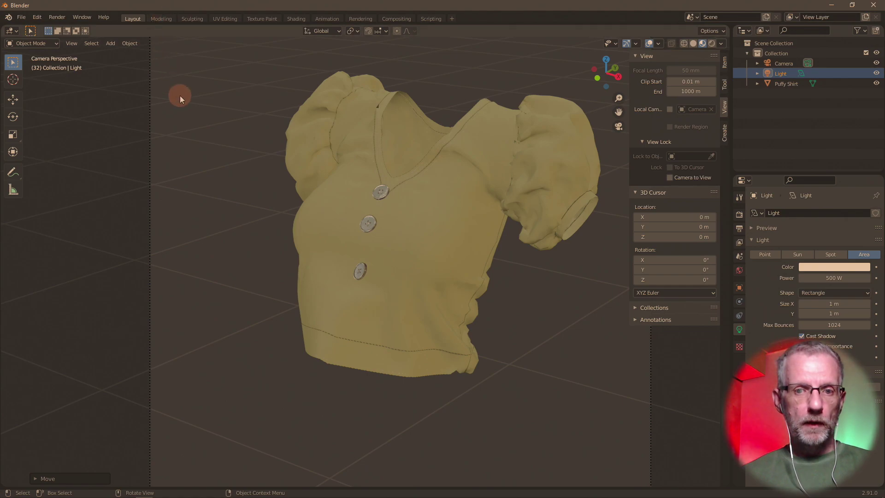
Step: Select the Puffy Shirt object, leave the camera view and enter Edit Mode with the shirt's mesh framed
right_click(345, 197)
left_click(418, 225)
middle_click_drag(419, 225, 472, 226)
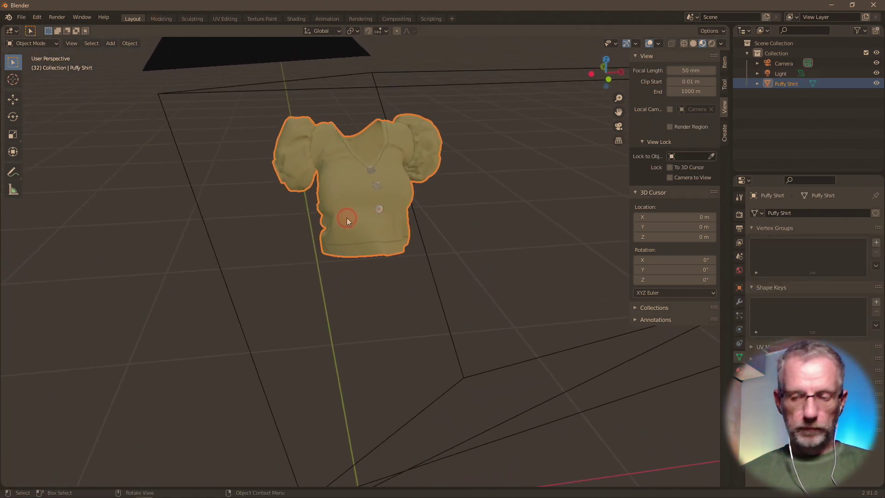
key("Tab")
key("KP_Decimal")
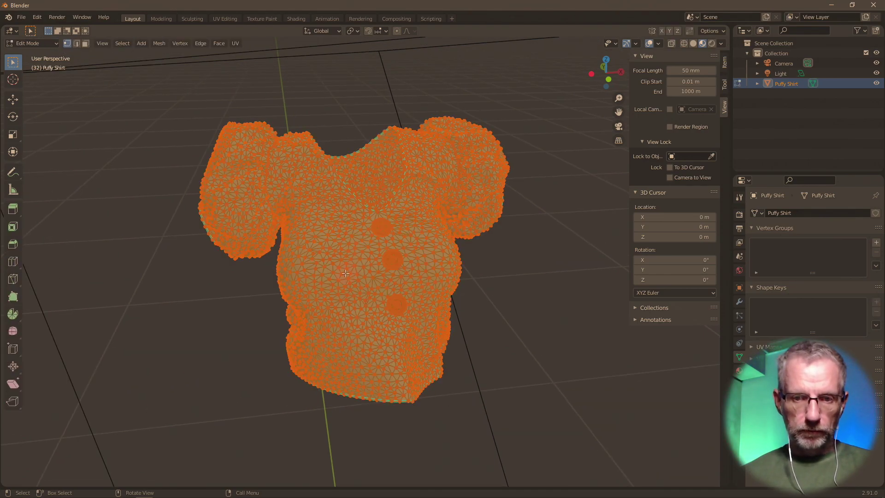
Step: Examine how the shirt's mesh edges follow the stitching above the bottom hem, toggling between wireframe and textured display
scroll(336, 275, "down", 1)
scroll(336, 274, "up", 4)
middle_click_drag(336, 275, 359, 51)
scroll(389, 140, "up", 4)
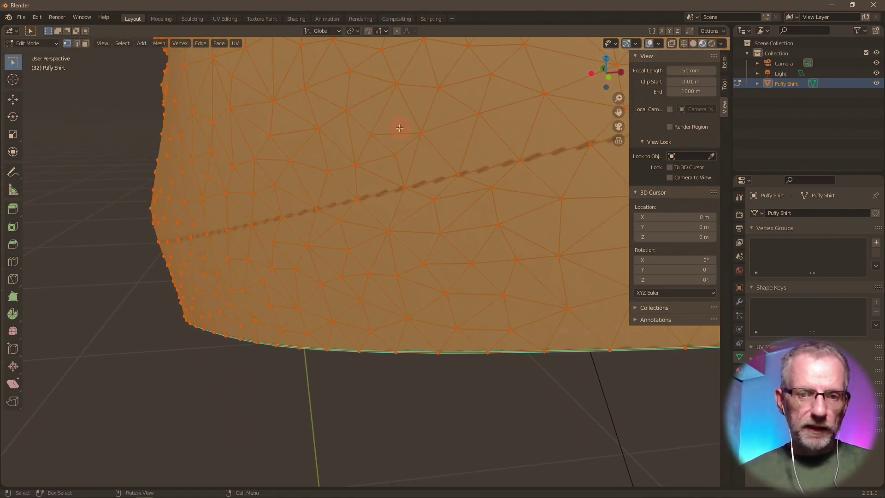
mouse_move(389, 194)
middle_mouse_down()
mouse_move(458, 209)
mouse_move(459, 194)
mouse_move(387, 209)
middle_mouse_up()
left_click(273, 351)
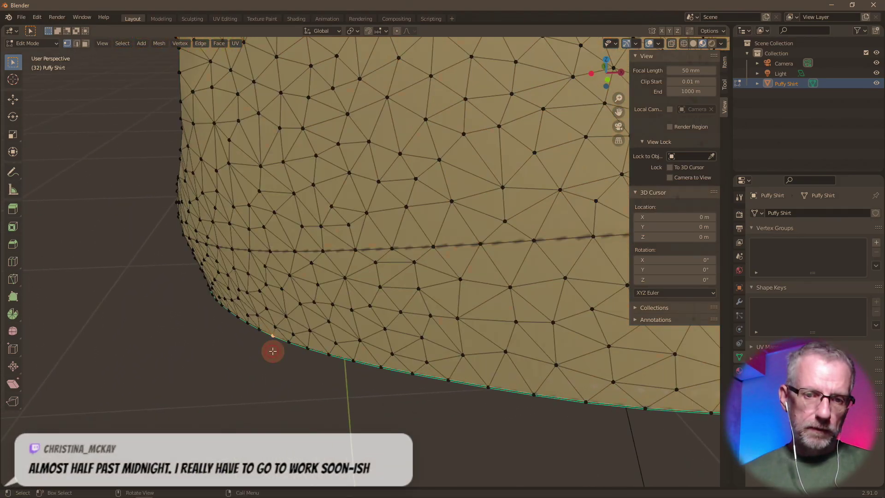
middle_click_drag(408, 300, 432, 310)
key("shift+z")
scroll(431, 310, "down", 1)
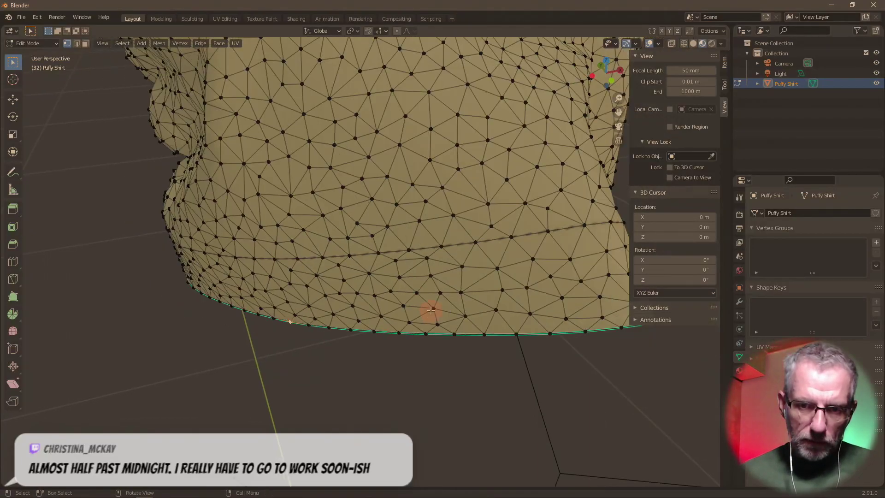
scroll(432, 311, "up", 5)
key("shift+z")
mouse_move(431, 311)
middle_mouse_down()
mouse_move(441, 317)
mouse_move(428, 312)
middle_mouse_up()
key("shift+z")
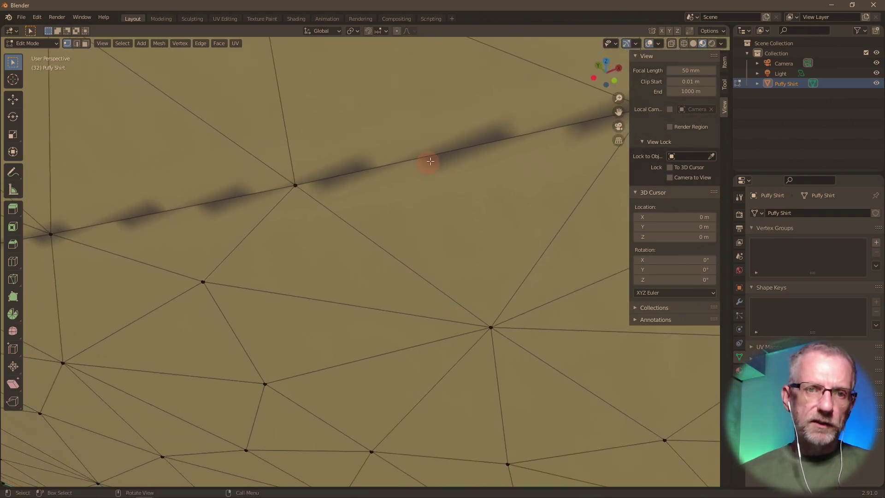
Step: Switch to edge selection and select a single edge on the stitching line above the hem
left_click(76, 43)
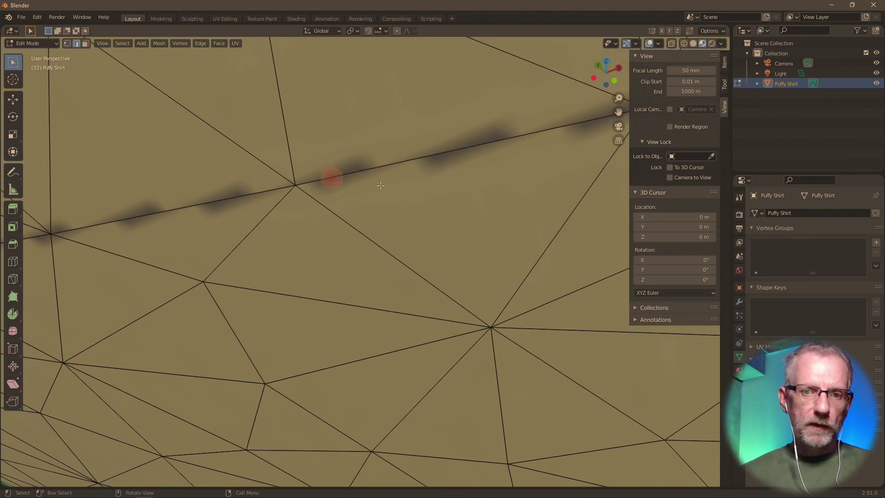
left_click(406, 161)
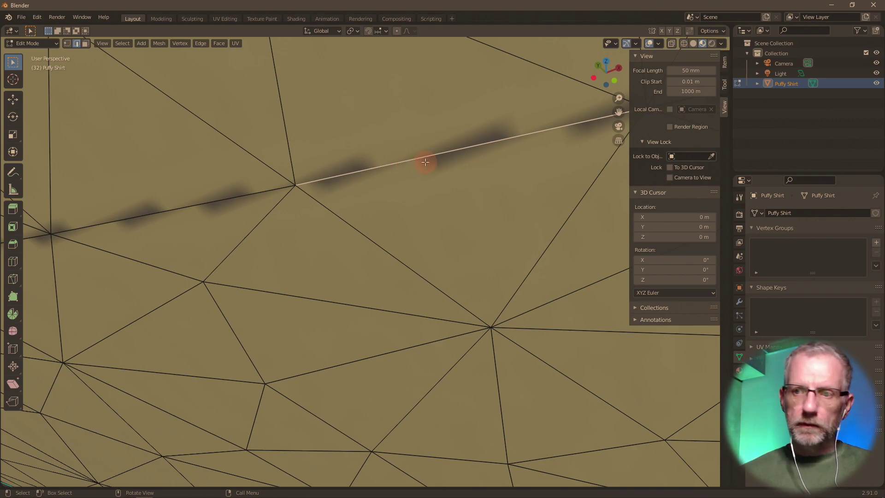
middle_click_drag(438, 181, 364, 179)
scroll(364, 179, "down", 5)
scroll(364, 179, "down", 2)
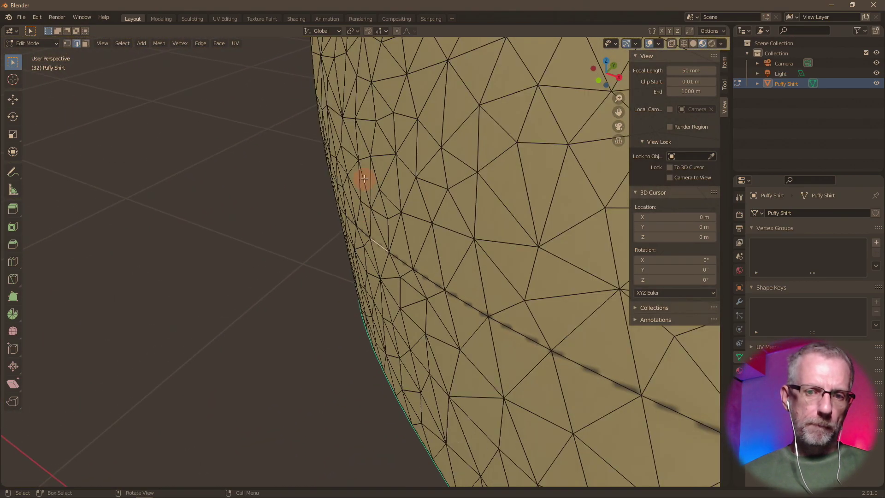
mouse_move(364, 179)
middle_mouse_down("shift")
mouse_move(289, 185)
mouse_move(317, 174)
mouse_move(346, 178)
mouse_move(311, 189)
middle_mouse_up("shift")
scroll(289, 186, "down", 3)
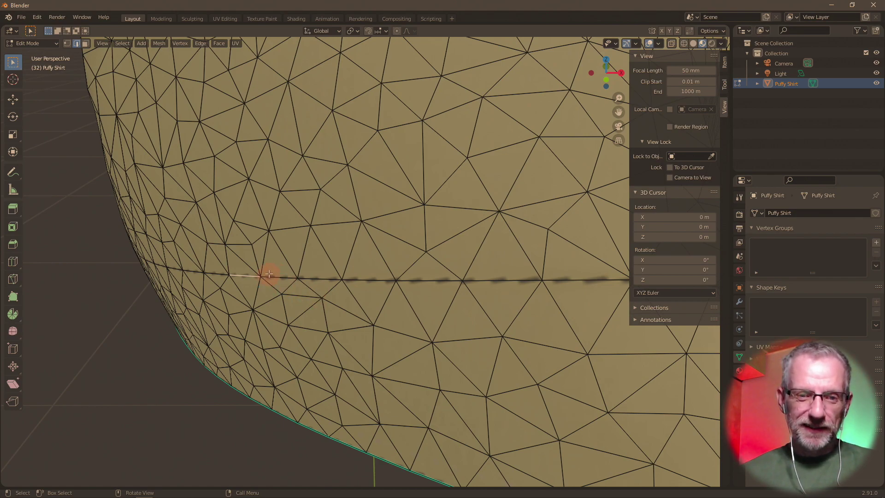
Step: Clear the selection and pick individual edges one at a time along the hem's stitching line
key("a")
key("alt+a")
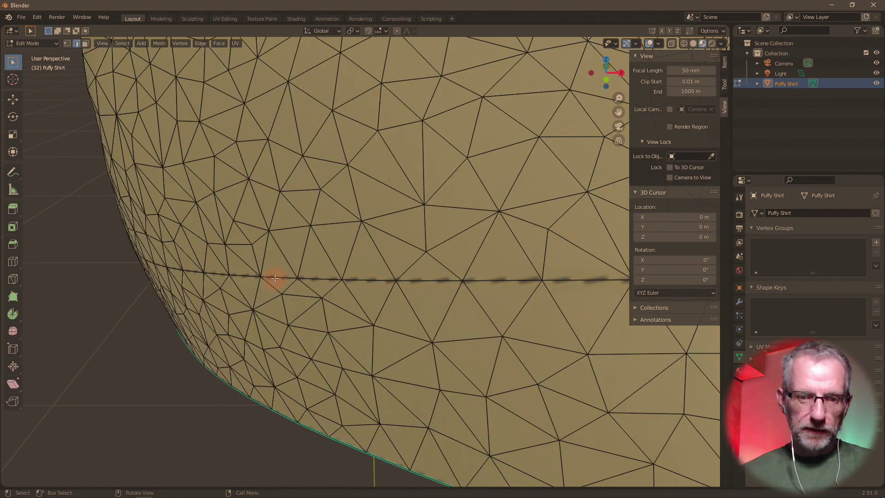
left_click(276, 278, "ctrl")
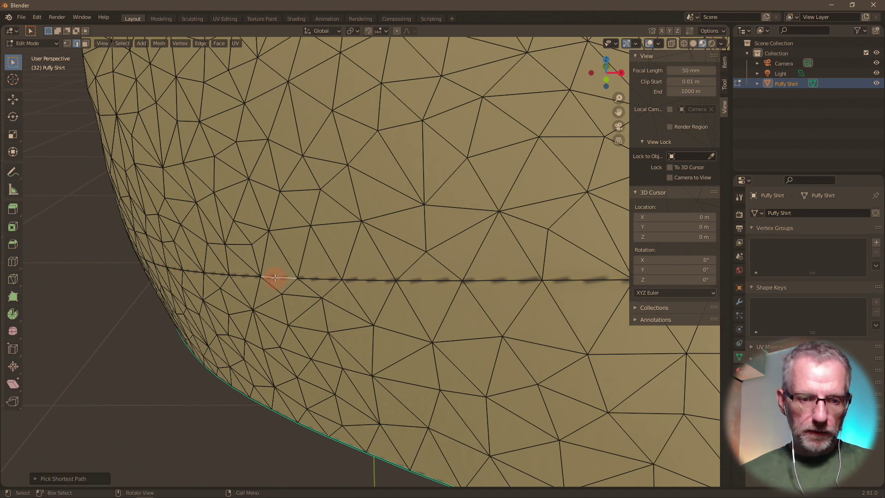
left_click(276, 277, "ctrl")
left_click(275, 278)
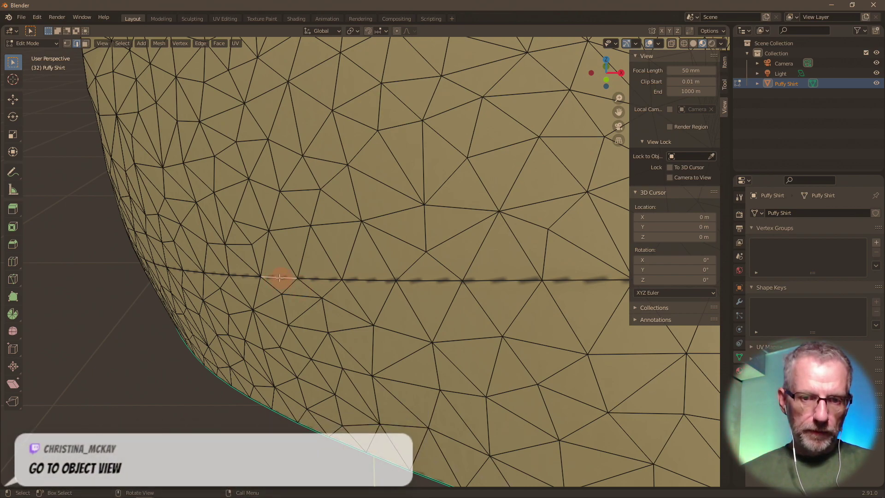
scroll(277, 277, "up", 3)
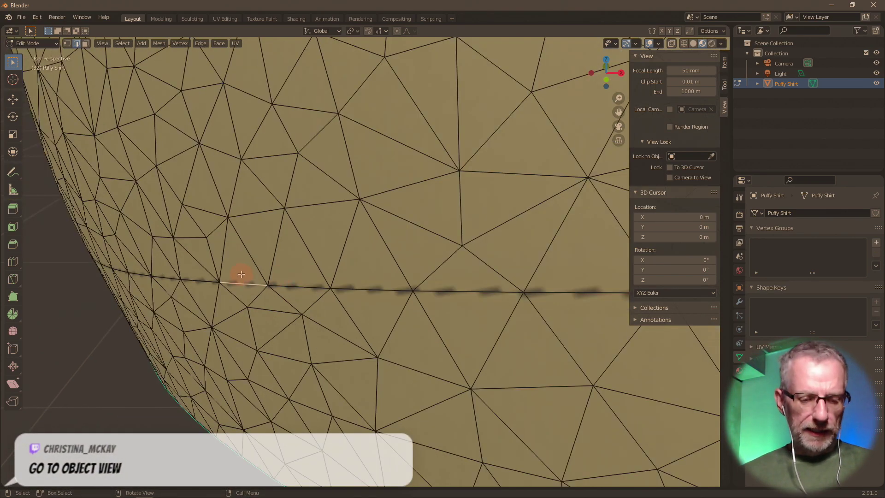
left_click(287, 286)
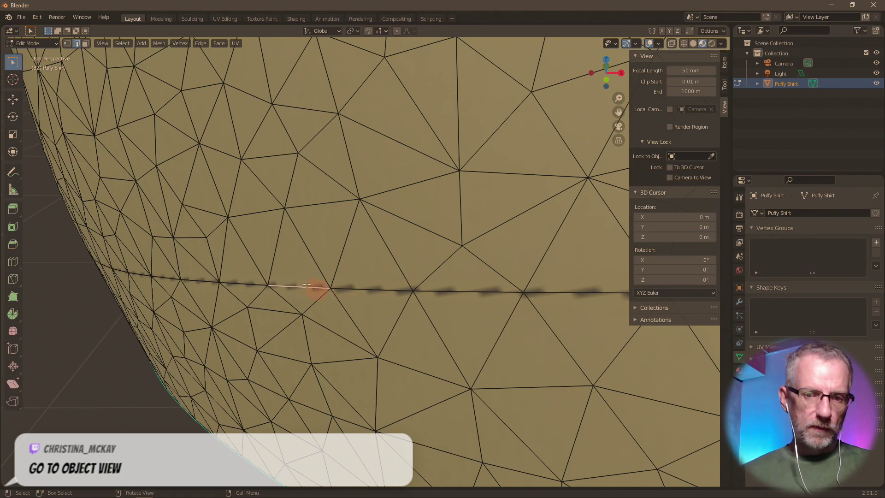
left_click(367, 293)
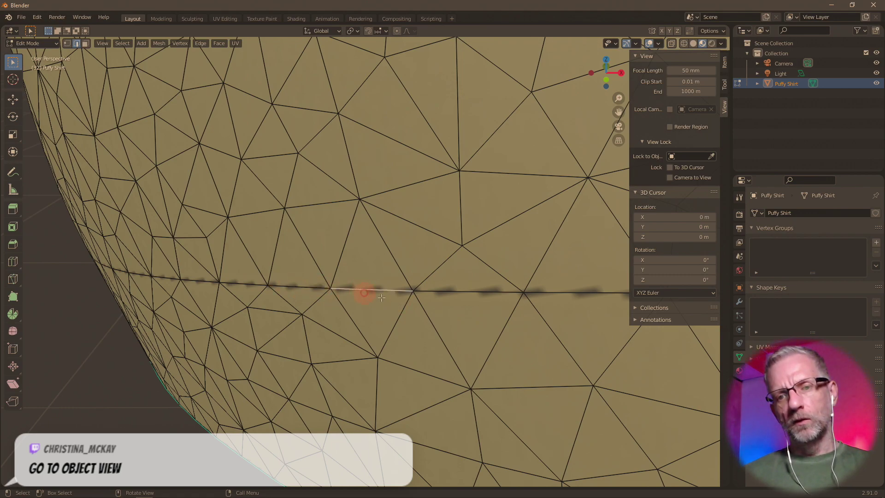
Step: Select the shortest path between two edges on the stitching line, then reduce the selection to one edge
left_click(472, 290)
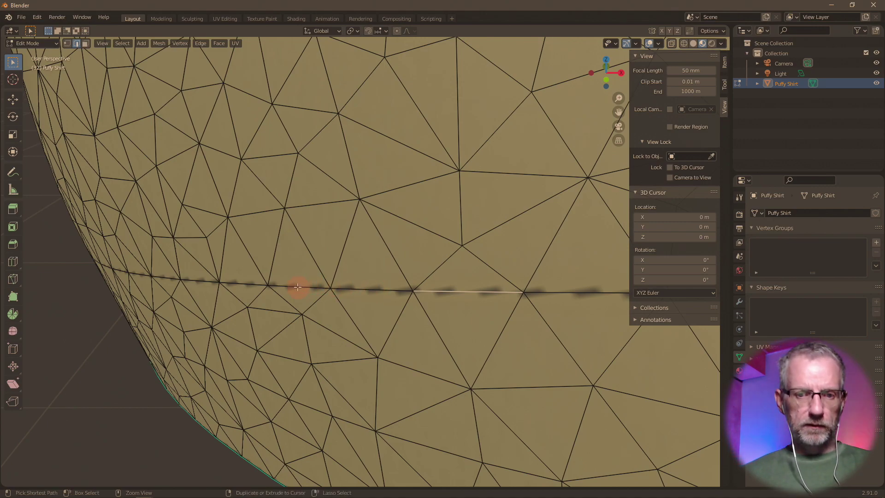
left_click(297, 287, "ctrl")
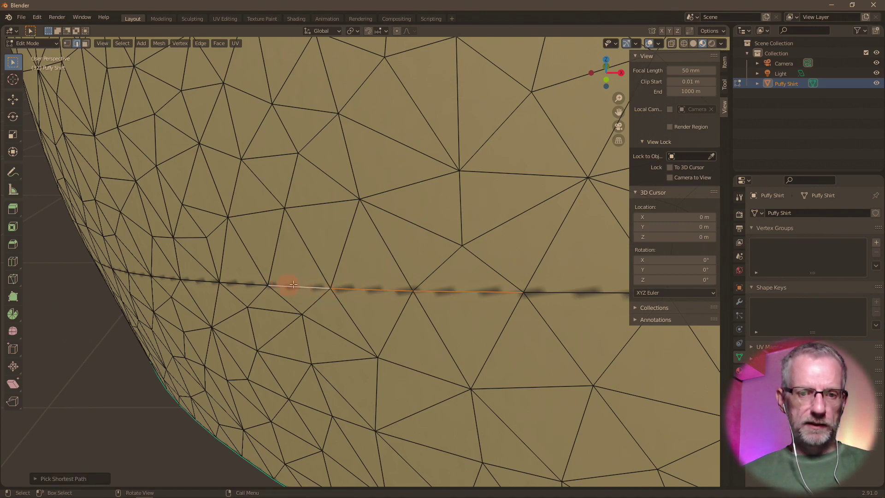
left_click(295, 286)
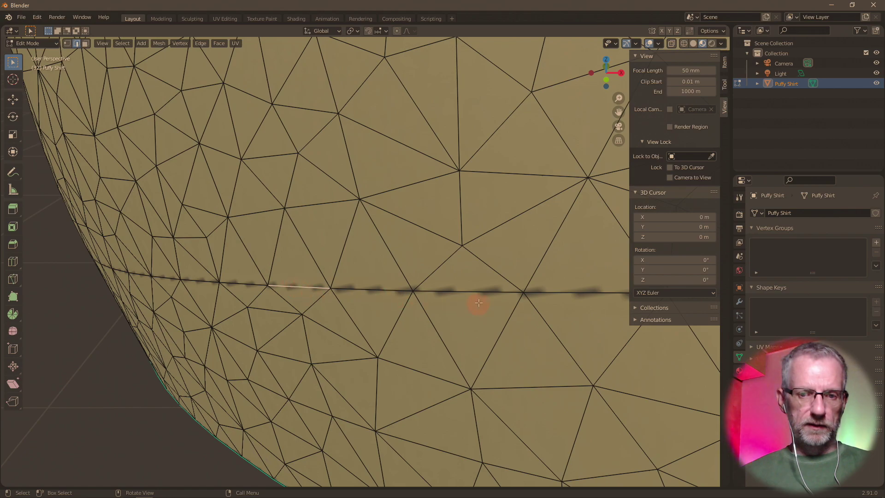
Step: Try to loop-select the stitching line, then add two neighbouring stitch edges to the selection one by one
left_click(489, 293, "alt")
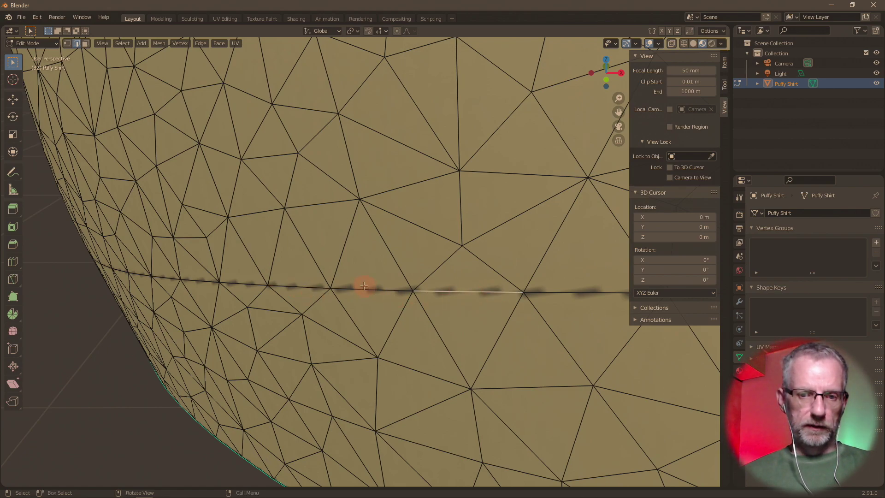
left_click(302, 287, "shift")
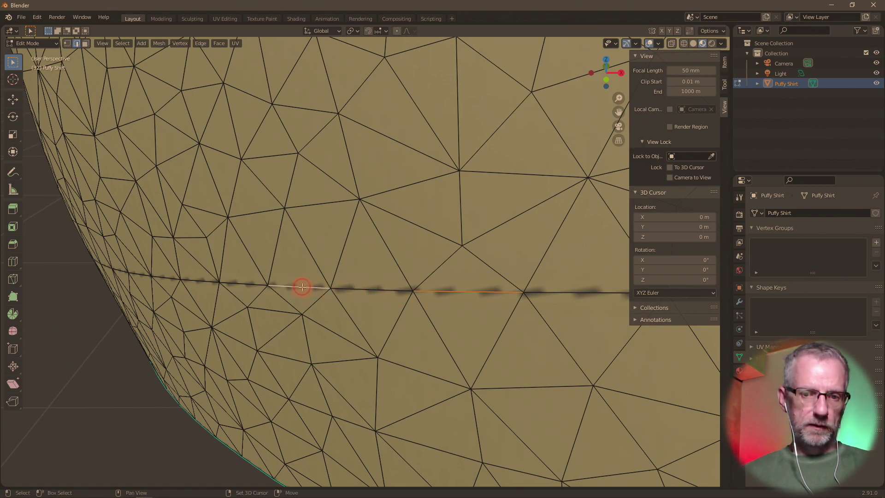
left_click(356, 286, "shift")
middle_click_drag(357, 282, 384, 288)
scroll(382, 287, "down", 4)
scroll(457, 279, "down", 4)
scroll(380, 292, "up", 5)
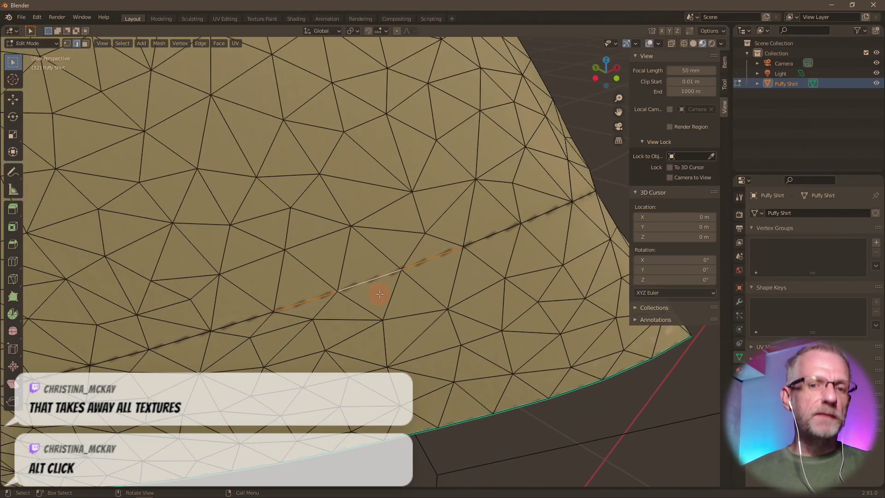
Step: Try selecting along the stitching line, then loop-select the open boundary edges around the shirt's bottom hem
left_click(245, 321)
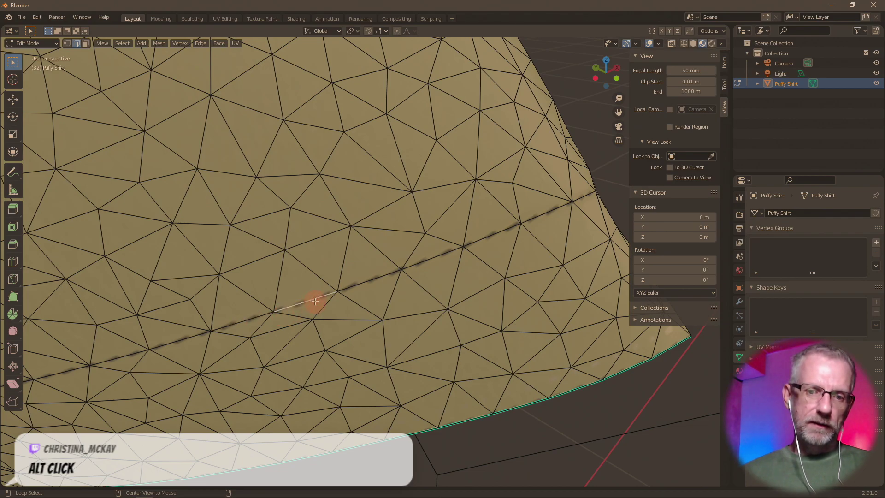
middle_click_drag(350, 295, 318, 293)
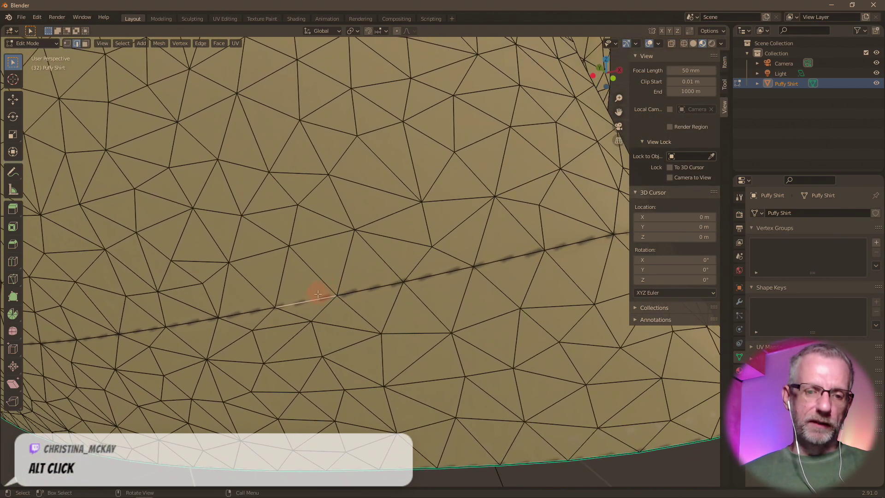
left_click(307, 471, "alt")
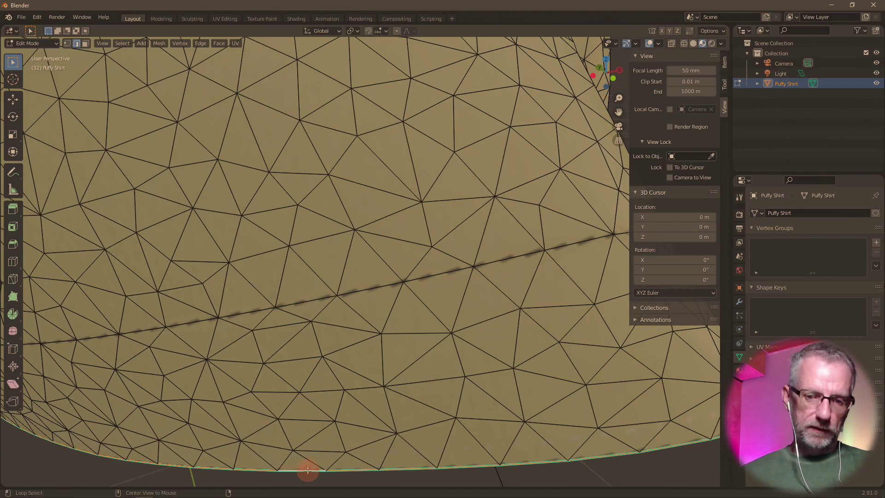
Step: Examine the mesh triangulation and the stitch line along the puffy shirt's bottom hem in Edit Mode
scroll(345, 435, "down", 6)
middle_click_drag(345, 435, 249, 451)
scroll(278, 332, "up", 2)
mouse_move(279, 334)
middle_mouse_down()
mouse_move(352, 364)
mouse_move(320, 320)
mouse_move(311, 336)
mouse_move(278, 332)
mouse_move(267, 316)
mouse_move(245, 318)
mouse_move(379, 332)
mouse_move(292, 336)
middle_mouse_up()
scroll(327, 330, "up", 3)
scroll(328, 330, "down", 2)
scroll(312, 328, "up", 2)
scroll(313, 327, "down", 2)
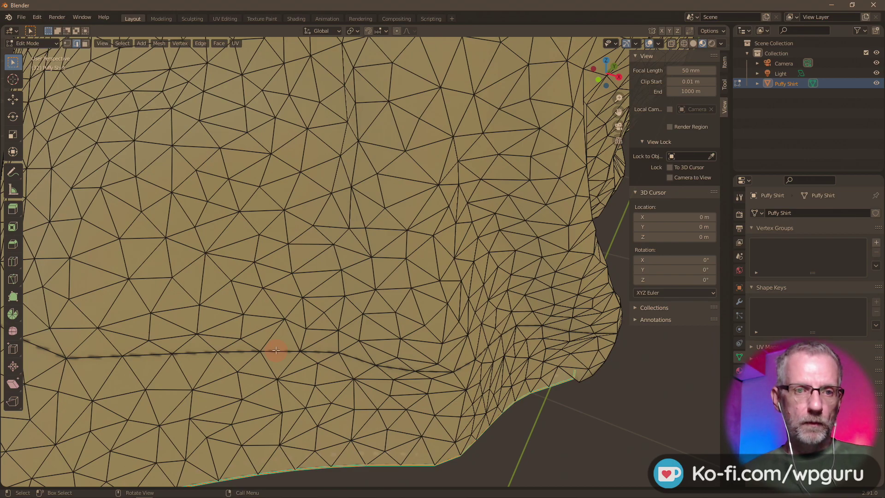
Step: Return the puffy shirt to Object Mode and inspect the dashed stitching along its bottom hem up close
key("Tab")
scroll(326, 306, "up", 2)
scroll(325, 306, "down", 3)
scroll(326, 305, "up", 2)
middle_click_drag(326, 306, 378, 193, "shift")
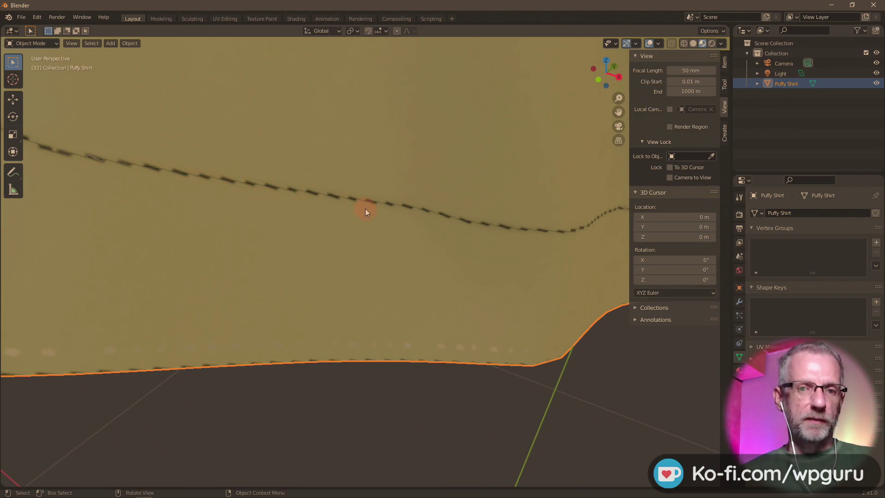
scroll(144, 189, "up", 1)
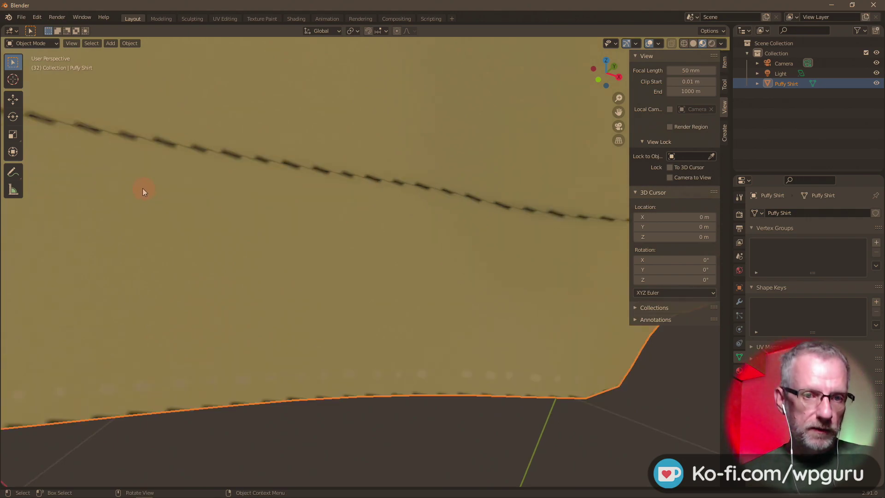
middle_click_drag(144, 189, 251, 222, "shift")
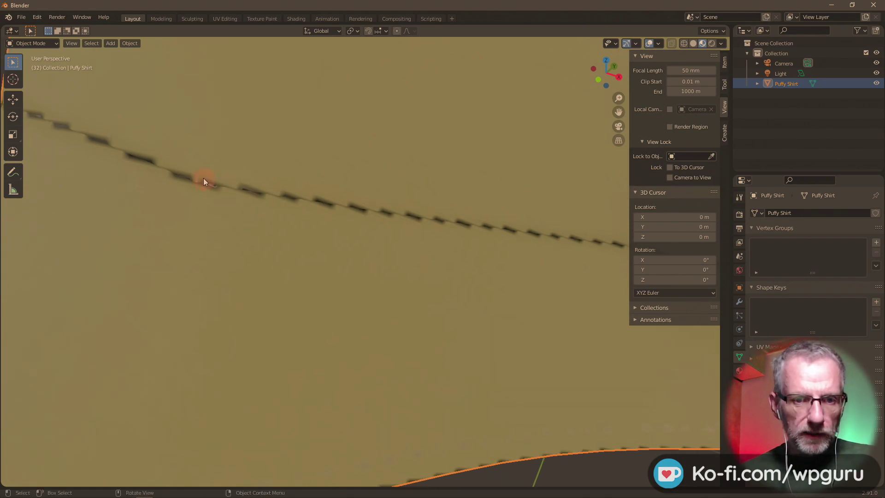
scroll(216, 190, "down", 6)
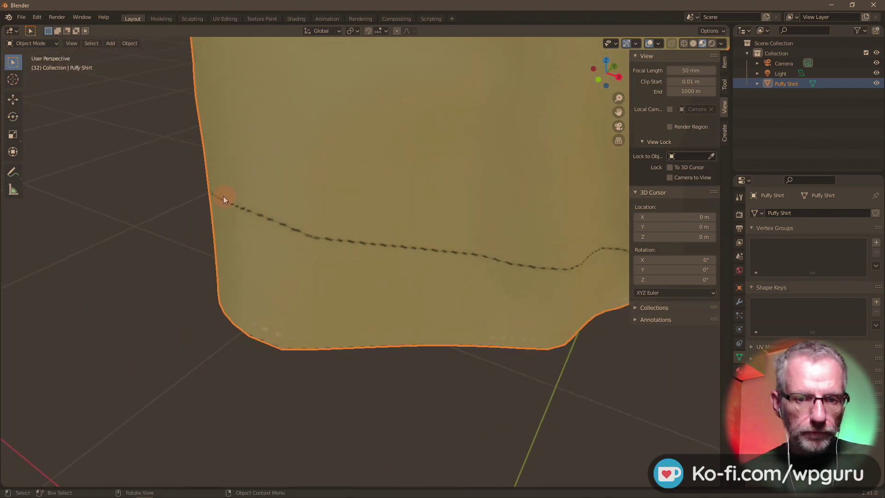
middle_click_drag(222, 199, 211, 344, "shift")
scroll(212, 345, "down", 4)
middle_click_drag(263, 334, 209, 322, "shift")
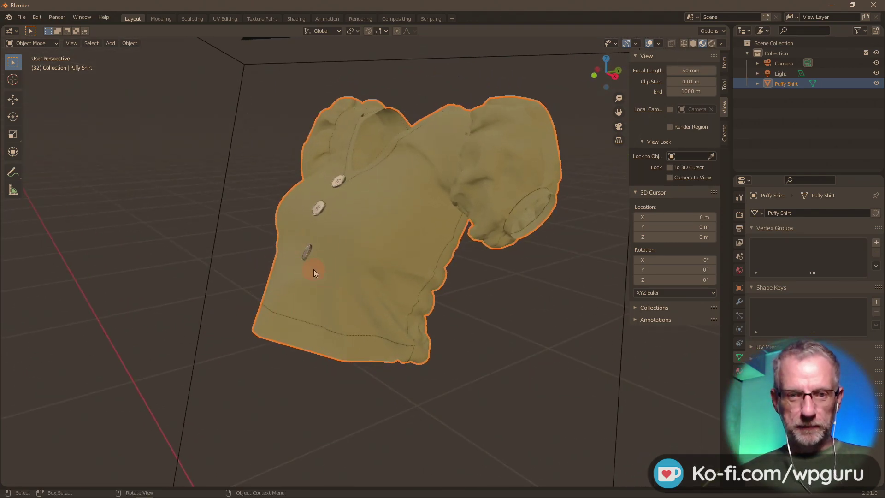
Step: Import Shorts.obj from the OBJs folder as a Wavefront model, checking the Geometry import options
scroll(314, 270, "down", 5)
left_click(21, 18)
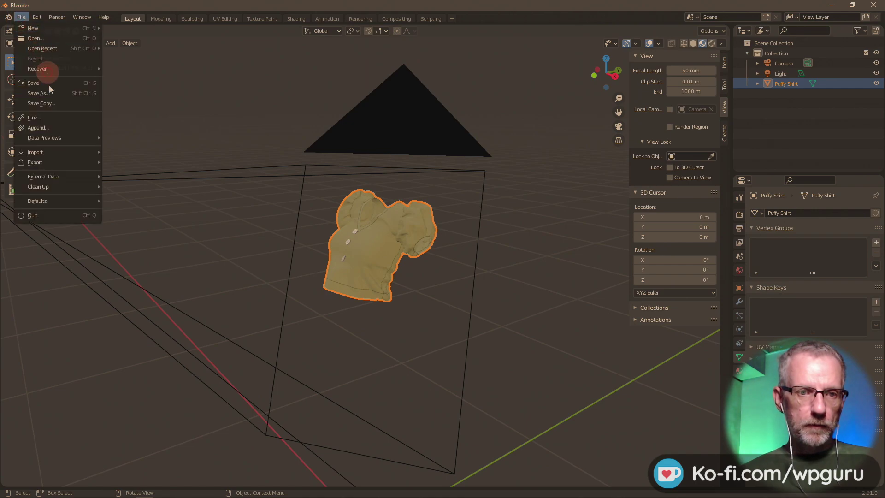
mouse_move(59, 152)
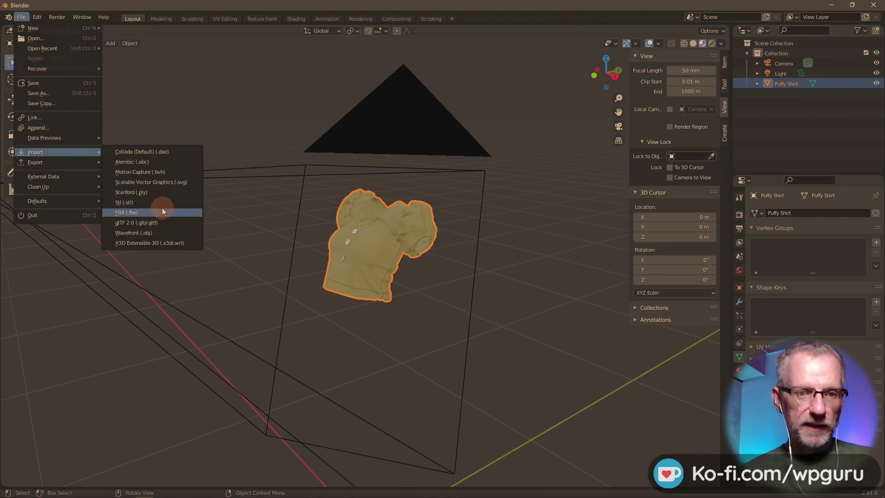
left_click(165, 231)
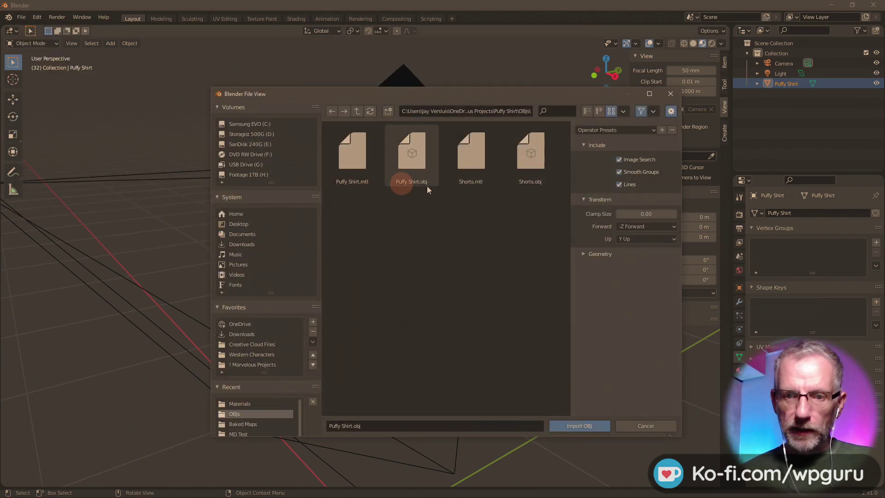
left_click(526, 159)
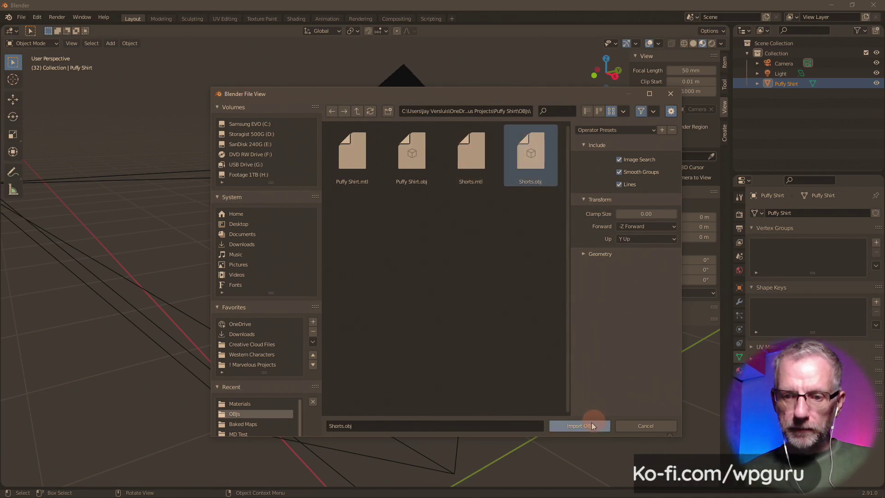
left_click(585, 254)
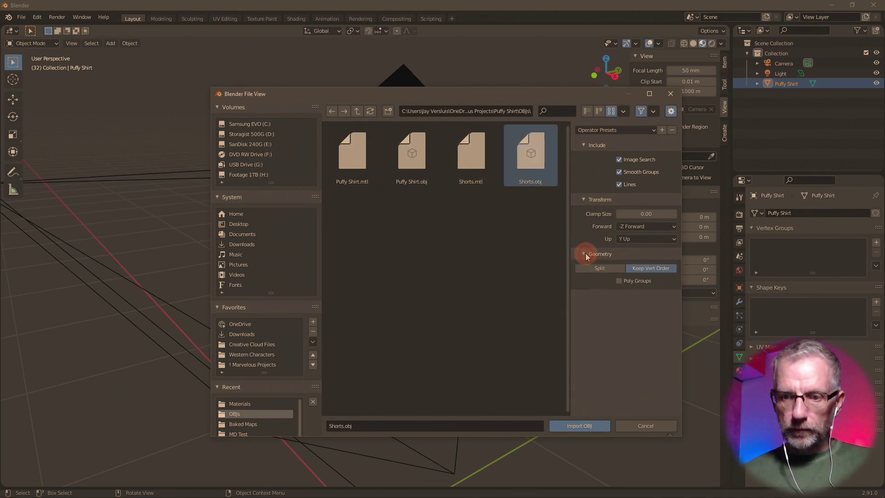
left_click(589, 425)
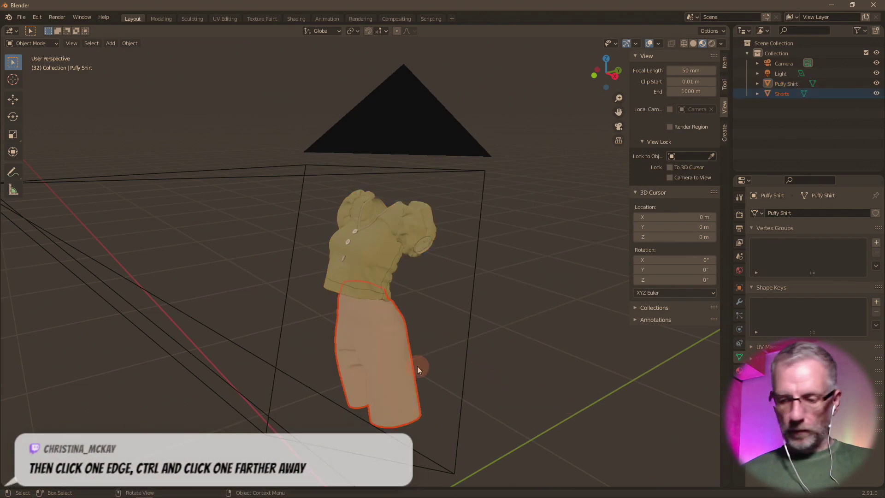
Step: Switch to the Shading workspace, select the Shorts object and maximize the node editor showing its mat0 material
scroll(417, 366, "up", 5)
mouse_move(449, 362)
middle_mouse_down()
mouse_move(493, 353)
mouse_move(484, 342)
middle_mouse_up()
left_click(296, 19)
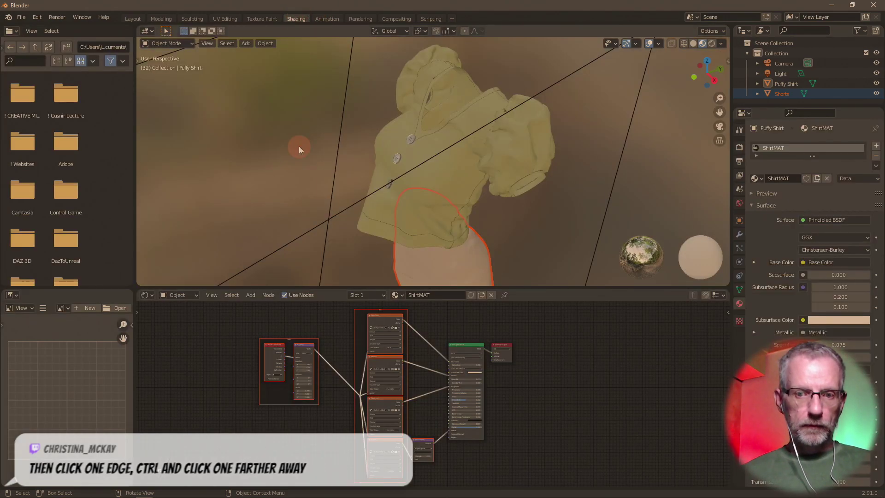
left_click(783, 93)
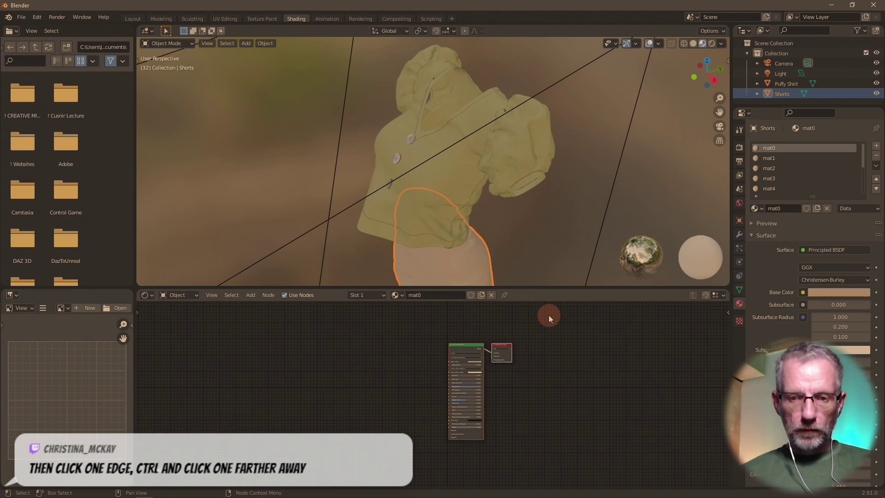
key("ctrl+space")
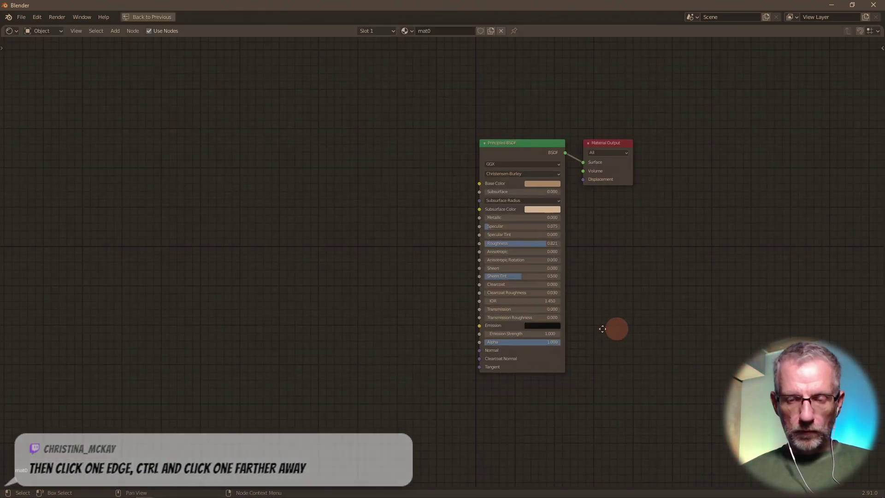
middle_click_drag(616, 328, 497, 329)
Step: Run Principled Texture Setup on mat0's Principled BSDF with the PuffyShirtU1V1 Diffuse, Metalness, Normal and Roughness images
left_click(400, 154)
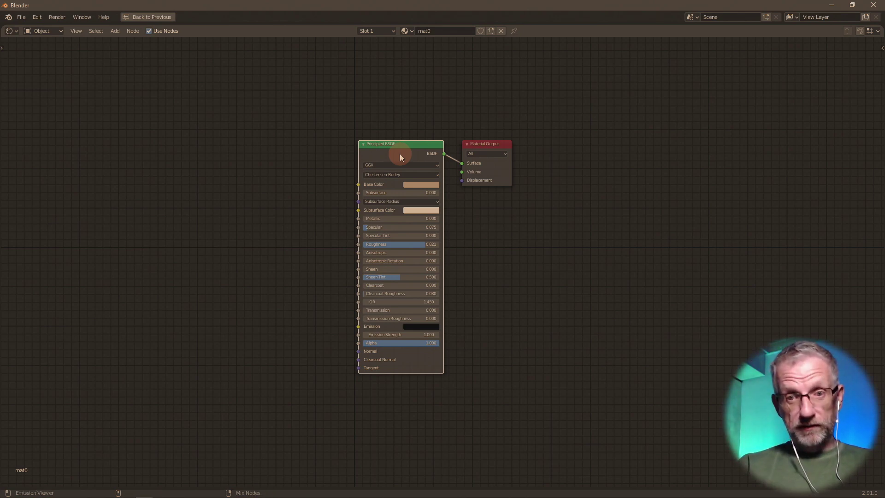
key("ctrl+shift+t")
left_click(352, 164)
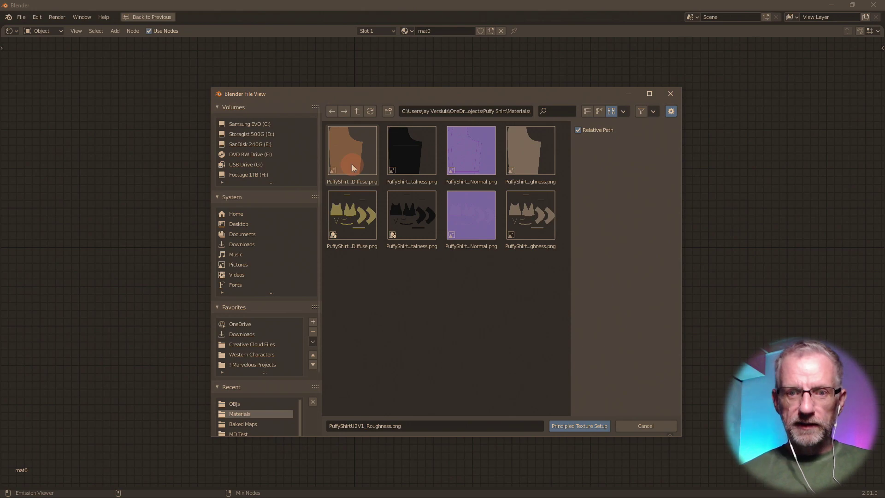
left_click(412, 164, "shift")
left_click(460, 163, "shift")
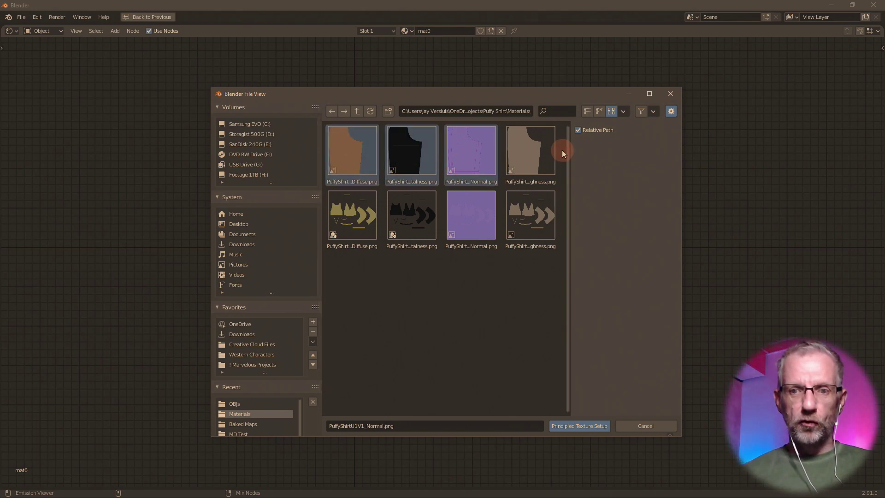
left_click(530, 150, "shift")
left_click(576, 426)
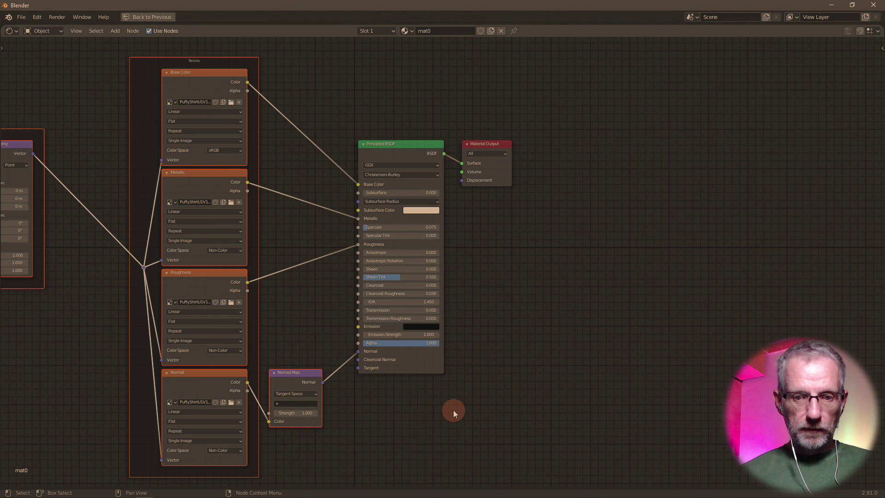
scroll(452, 410, "down", 1)
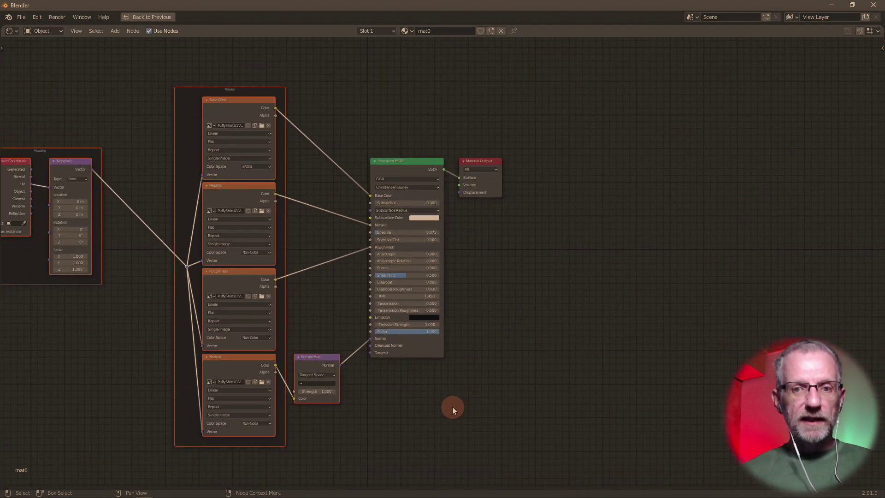
middle_click_drag(453, 407, 541, 398)
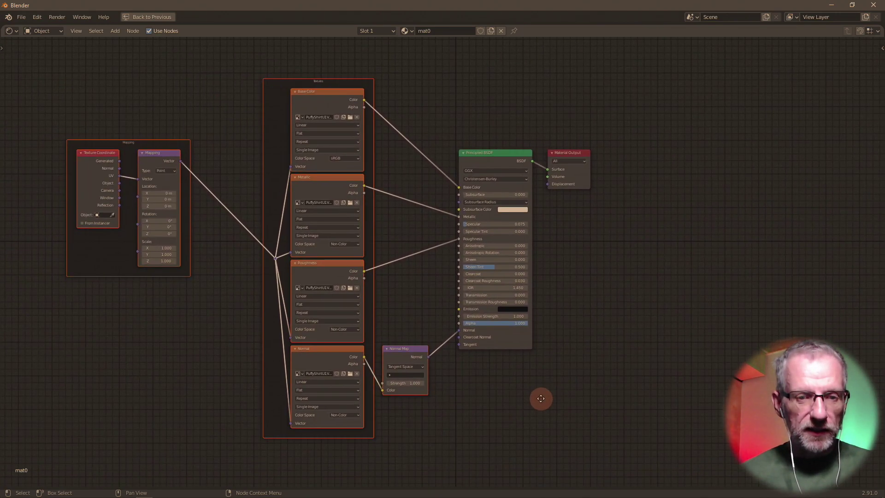
Step: Restore the full Shading layout and rename the shorts' mat0 material as Shorts
key("ctrl+space")
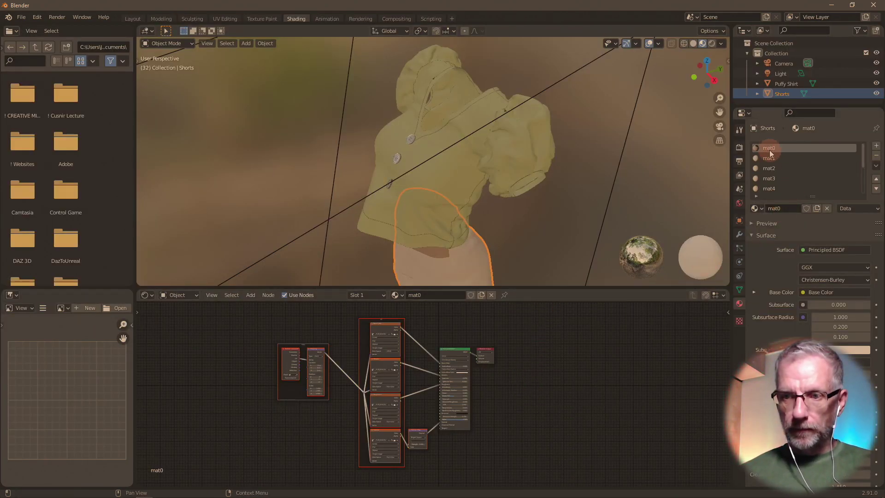
type("Shorts")
key("Return")
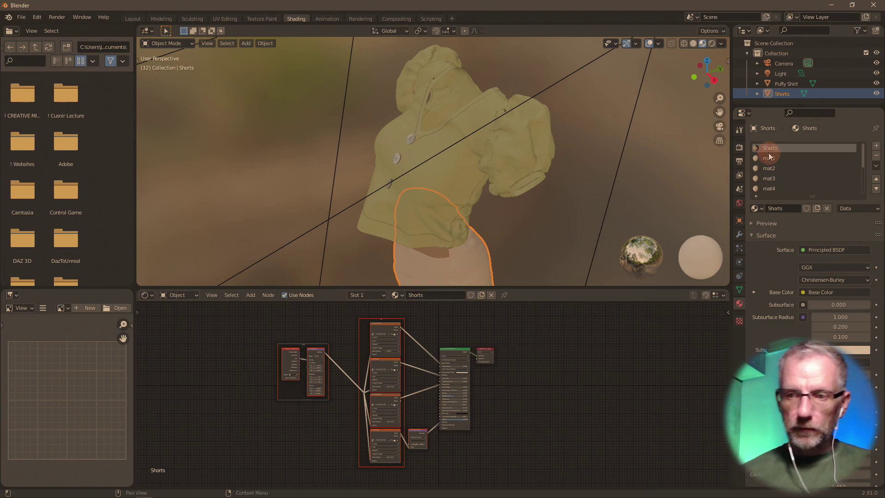
Step: Remove every material slot from mat1 onward so the shorts use only the Shorts material
left_click(770, 157)
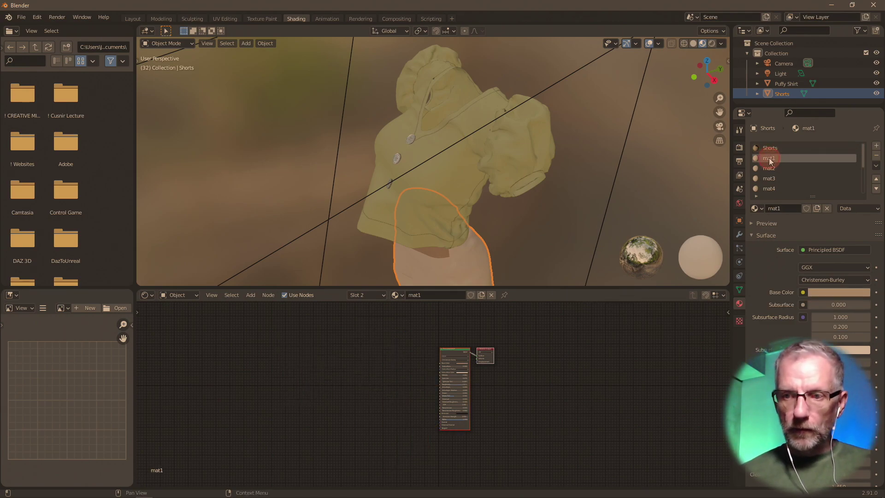
left_click(878, 158)
left_click(877, 158)
left_click(877, 158)
left_click(878, 158)
left_click(877, 158)
middle_click_drag(580, 210, 594, 195)
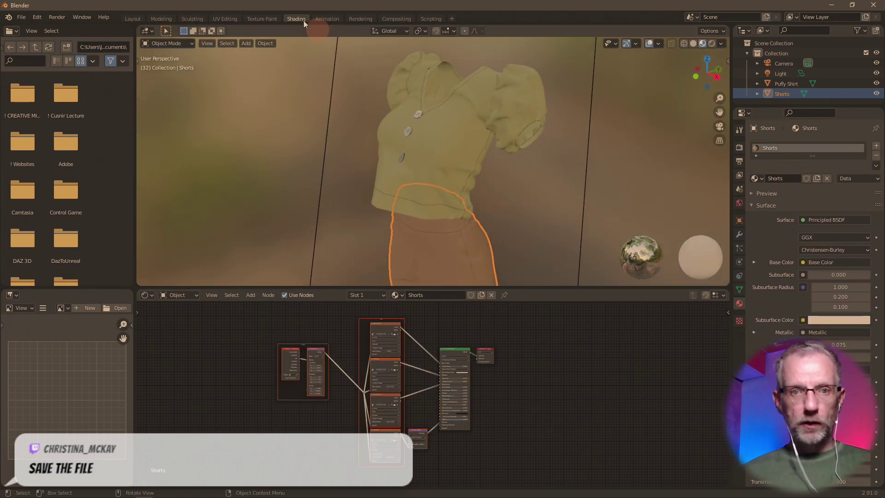
Step: Switch to the Layout workspace and show the outfit through the camera with Rendered viewport shading
left_click(133, 19)
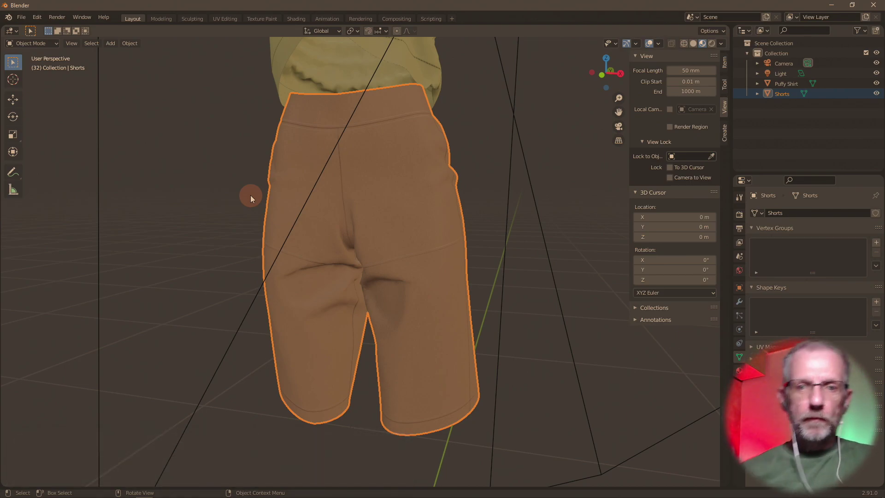
middle_click_drag(336, 222, 298, 231)
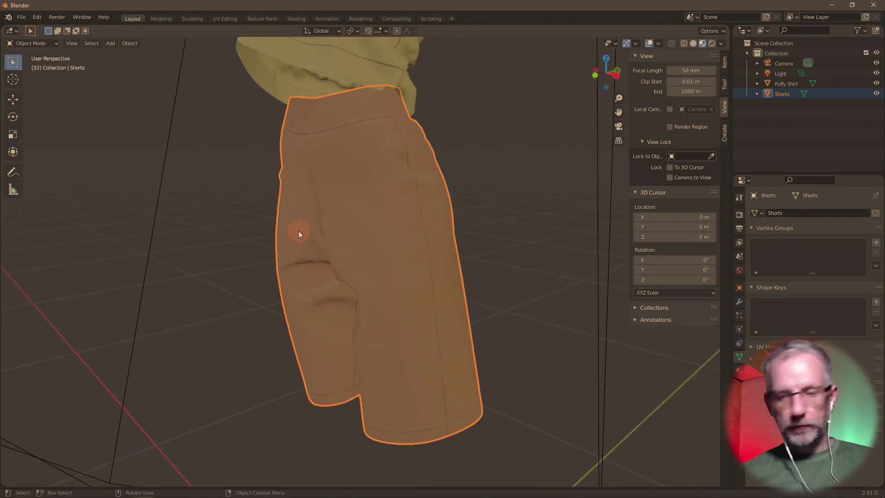
key("KP_0")
key("KP_0")
key("KP_0")
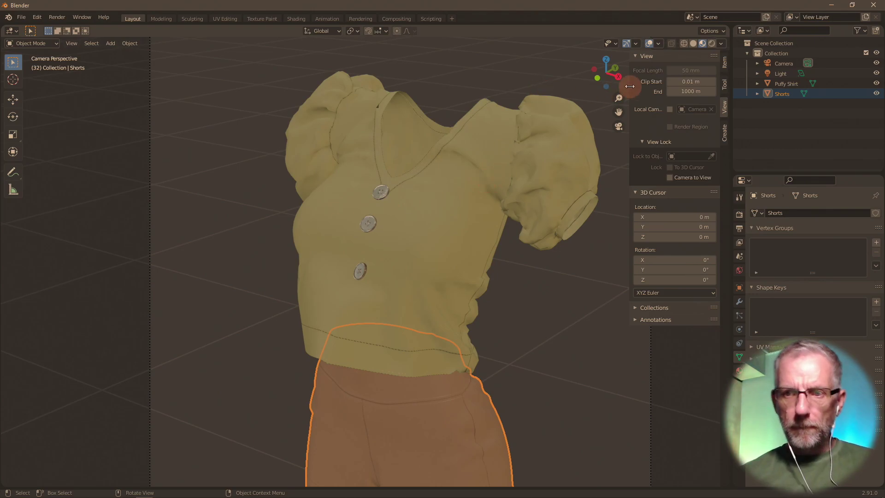
left_click(712, 43)
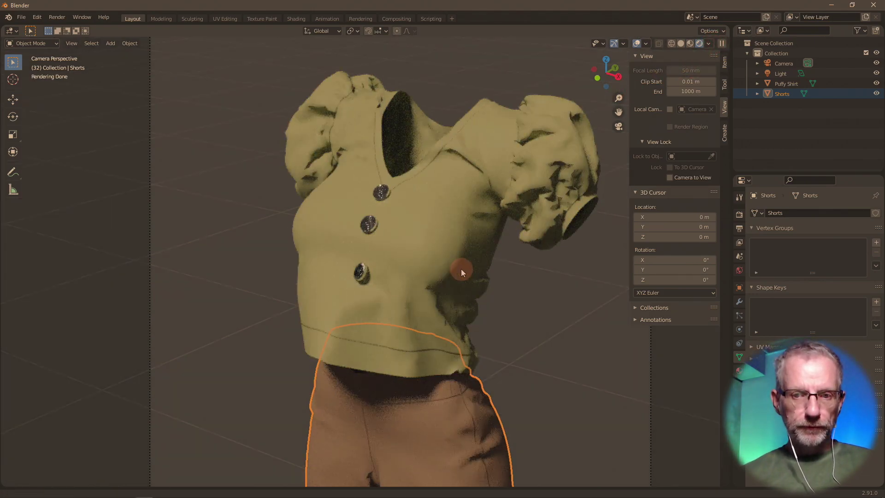
Step: Inspect the rendered shorts up close, checking the seams, folds and fabric texture on the front and legs
middle_click_drag(461, 269, 478, 178, "shift")
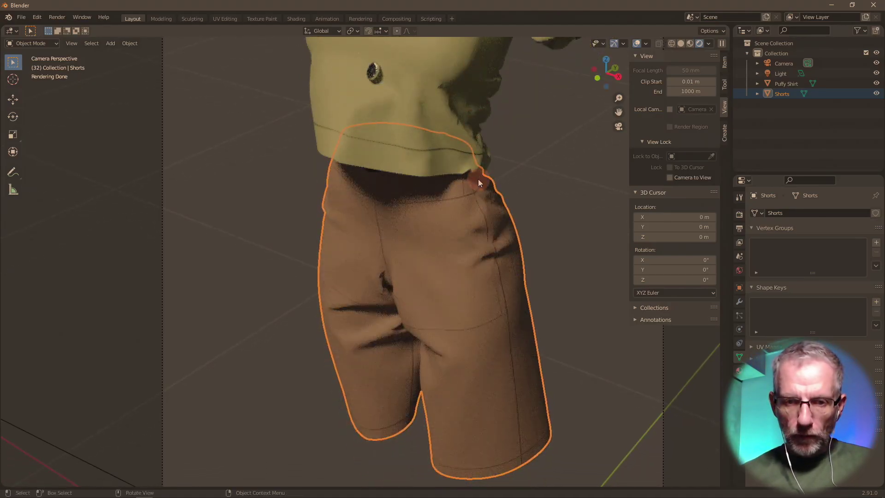
scroll(478, 179, "up", 5)
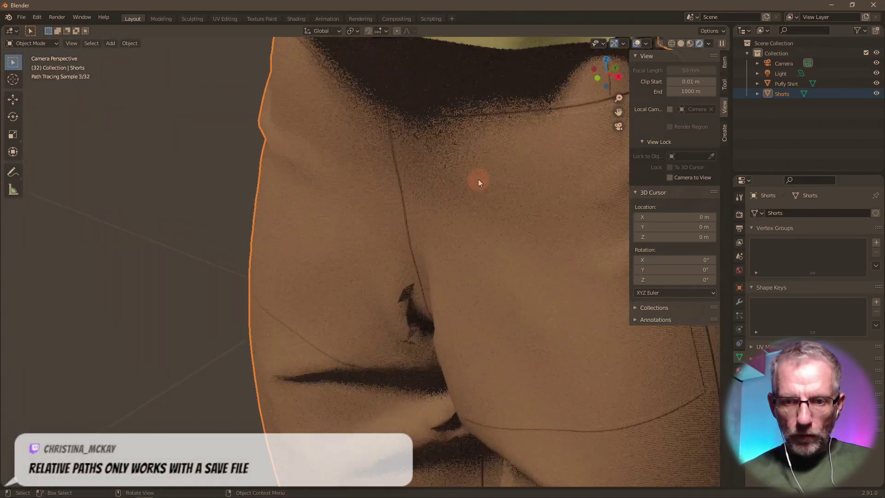
middle_click_drag(477, 179, 311, 71, "shift")
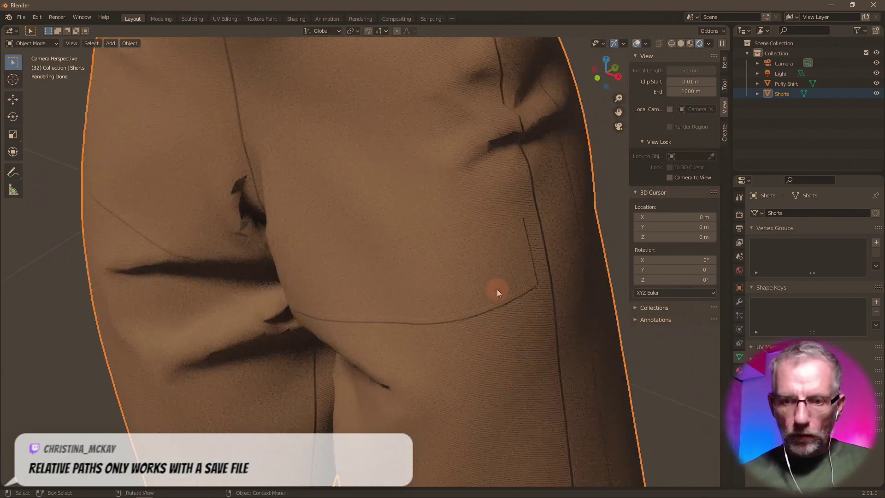
middle_click_drag(520, 322, 539, 251, "shift")
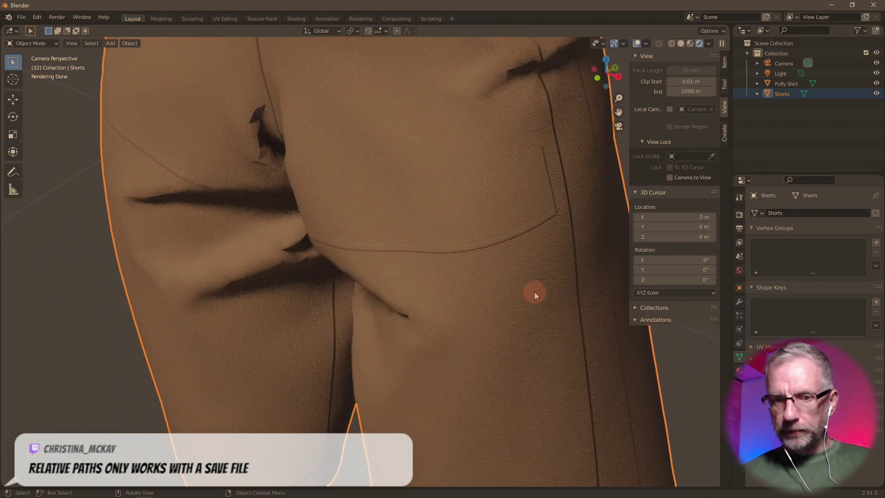
mouse_move(538, 287)
middle_mouse_down()
mouse_move(405, 281)
mouse_move(544, 280)
middle_mouse_up()
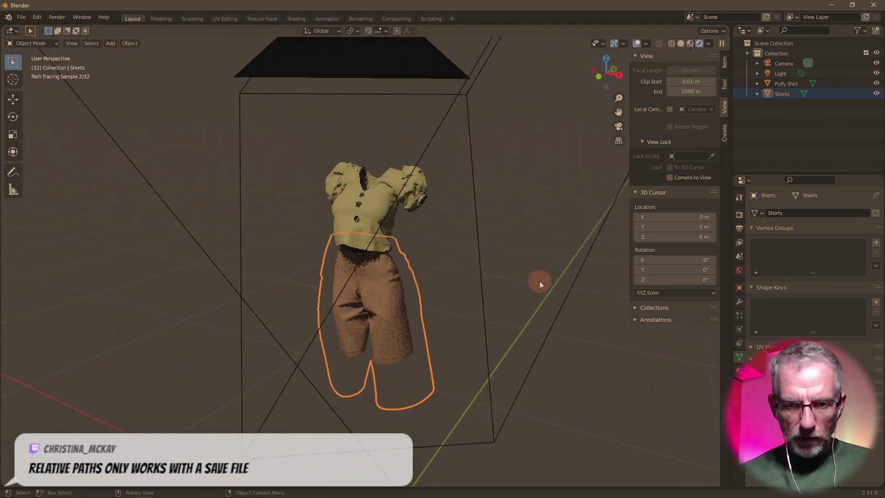
scroll(540, 283, "up", 6)
scroll(567, 184, "up", 3)
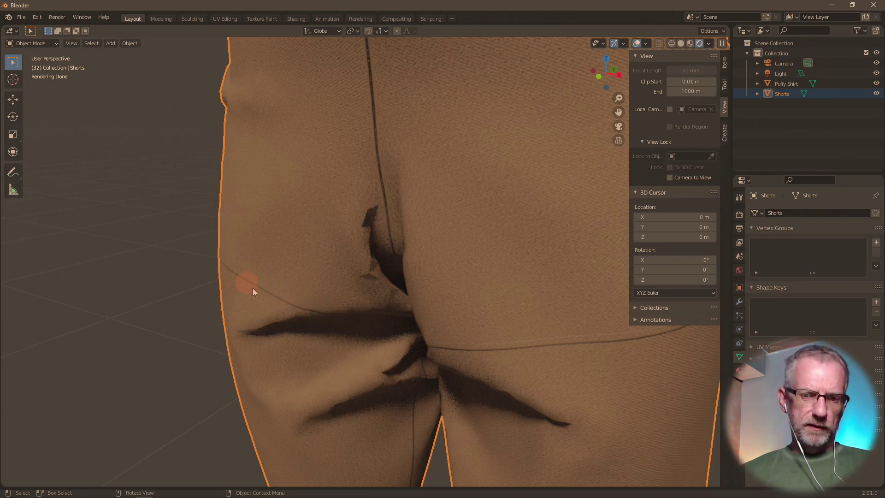
Step: Examine the pocket stitching, leg seams and weave direction on the rendered shorts from the side and front
middle_click_drag(293, 299, 388, 311)
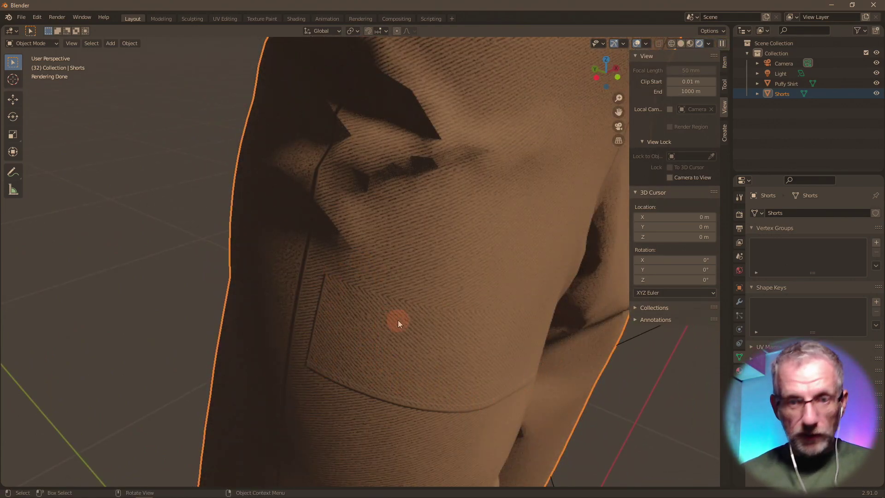
scroll(432, 346, "down", 3)
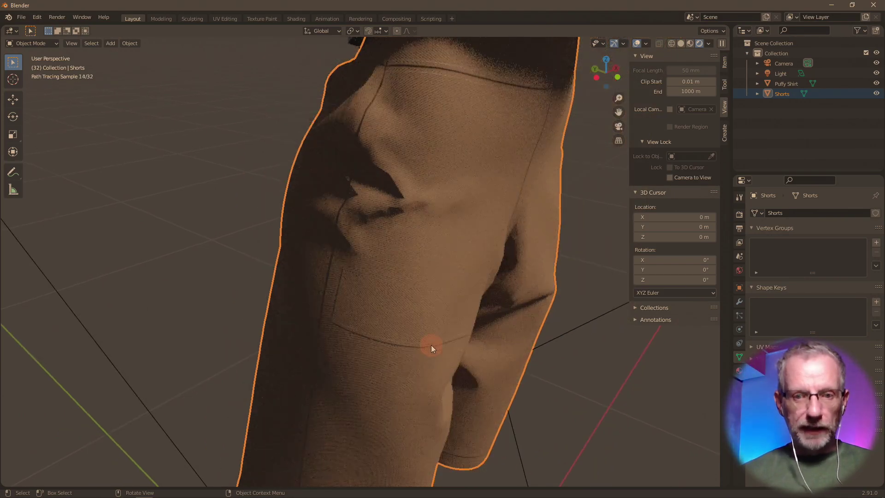
middle_click_drag(468, 337, 405, 330)
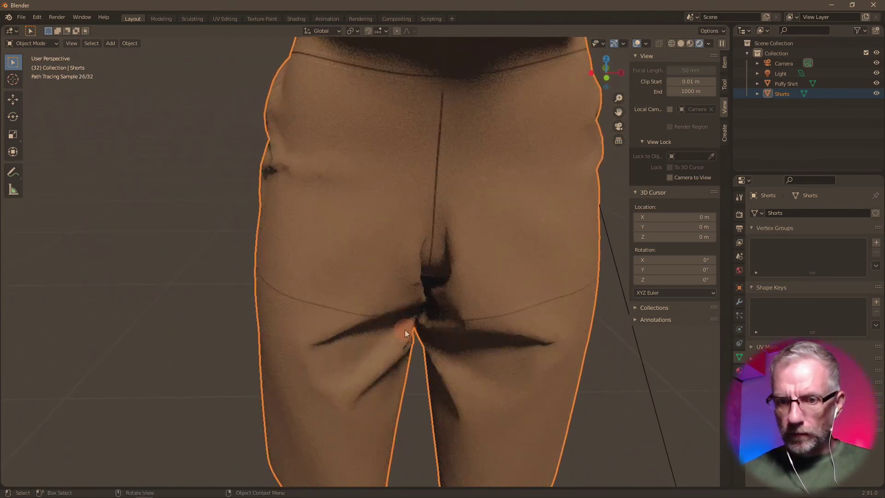
scroll(405, 331, "up", 5)
middle_click_drag(249, 284, 328, 302)
scroll(323, 323, "down", 6)
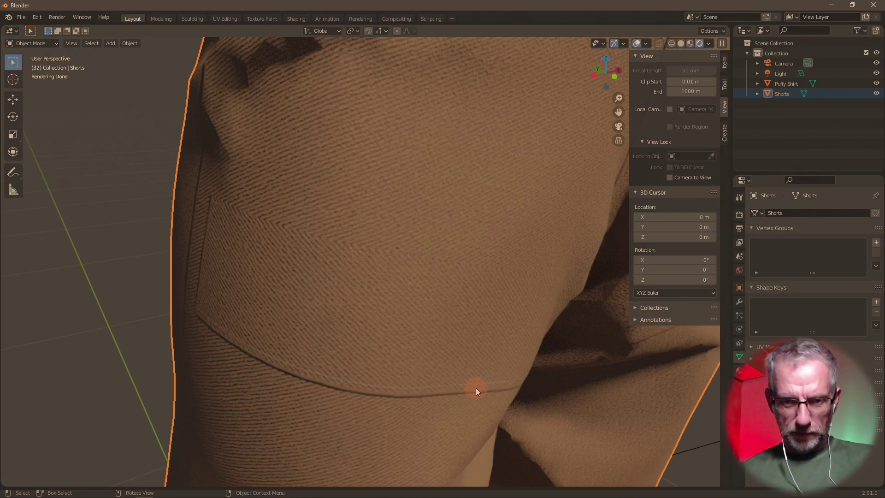
scroll(476, 388, "down", 5)
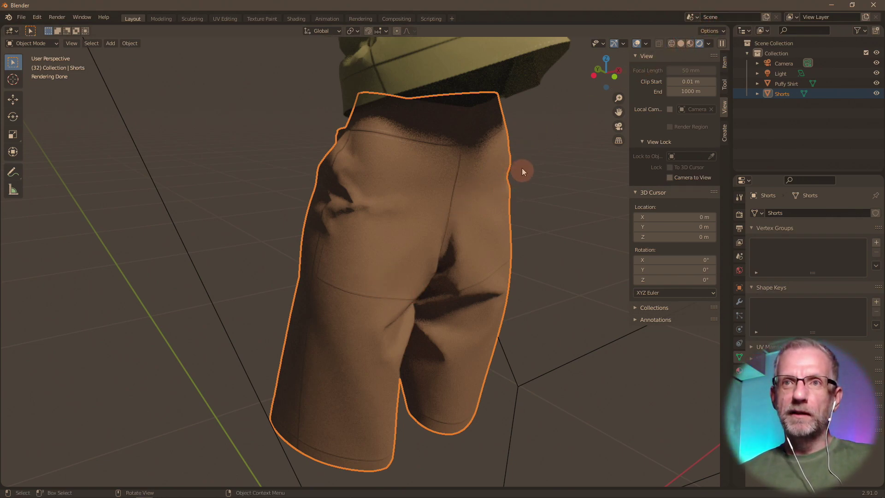
Step: Switch the viewport to Material Preview shading and examine the shorts' seams and fabric from several sides, ending with the whole outfit in view
left_click(689, 44)
middle_click_drag(518, 205, 314, 210)
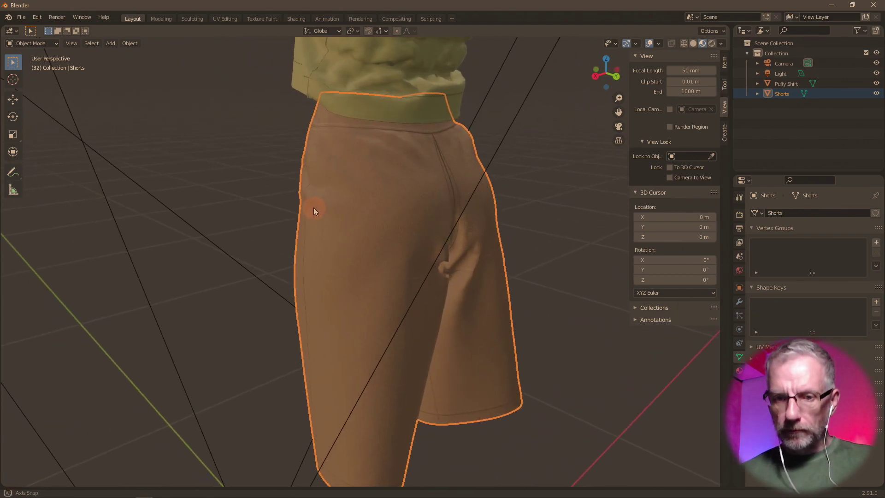
scroll(314, 206, "down", 2)
scroll(314, 206, "up", 6)
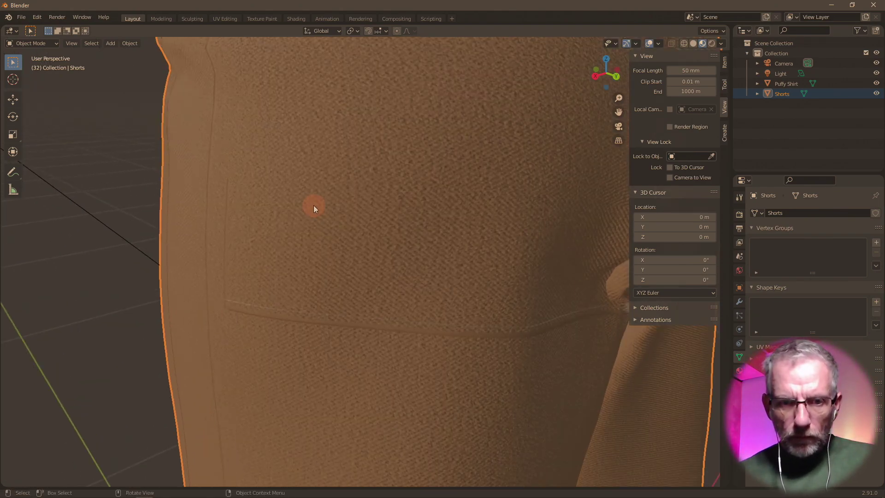
scroll(314, 206, "down", 1)
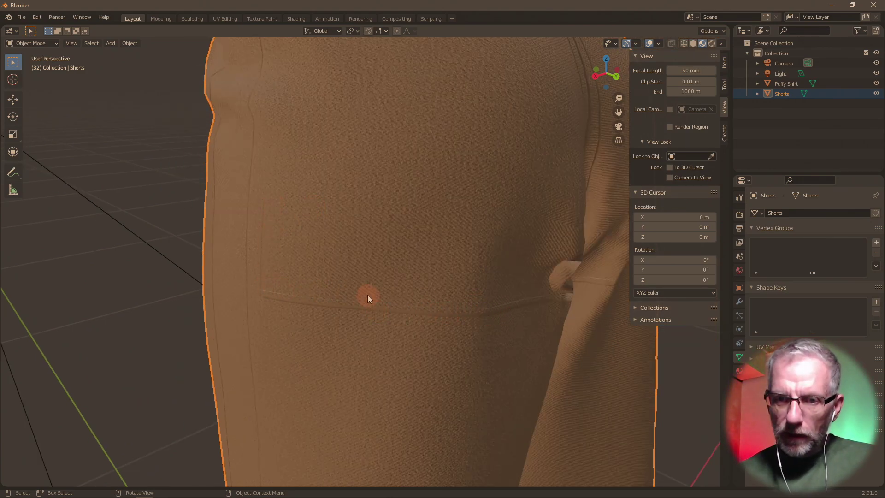
middle_click_drag(367, 296, 480, 300)
scroll(480, 300, "down", 3)
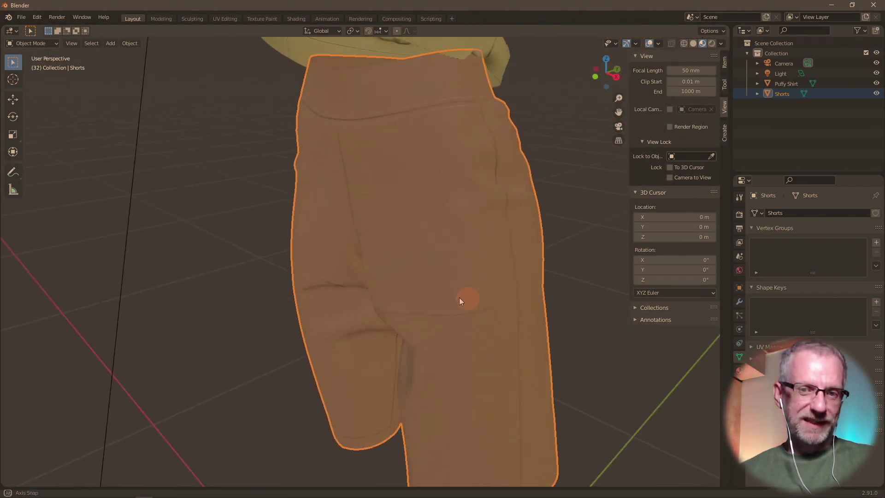
scroll(493, 297, "down", 4)
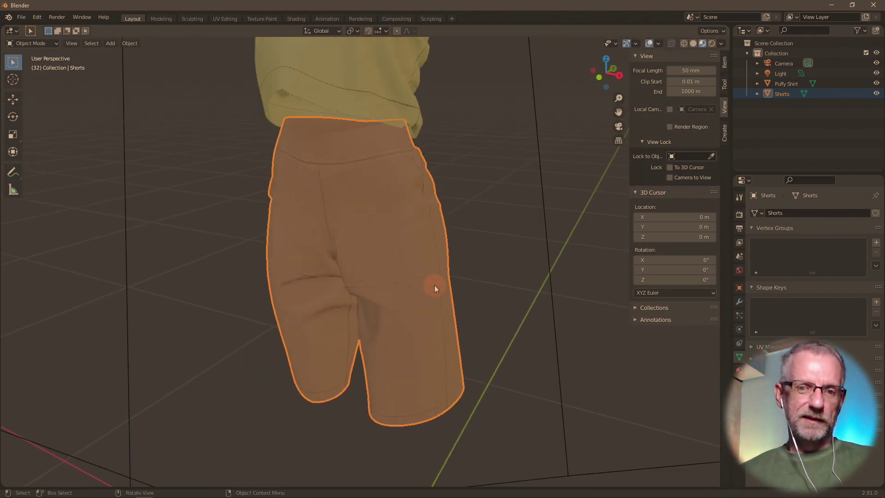
middle_click_drag(434, 285, 436, 337, "shift")
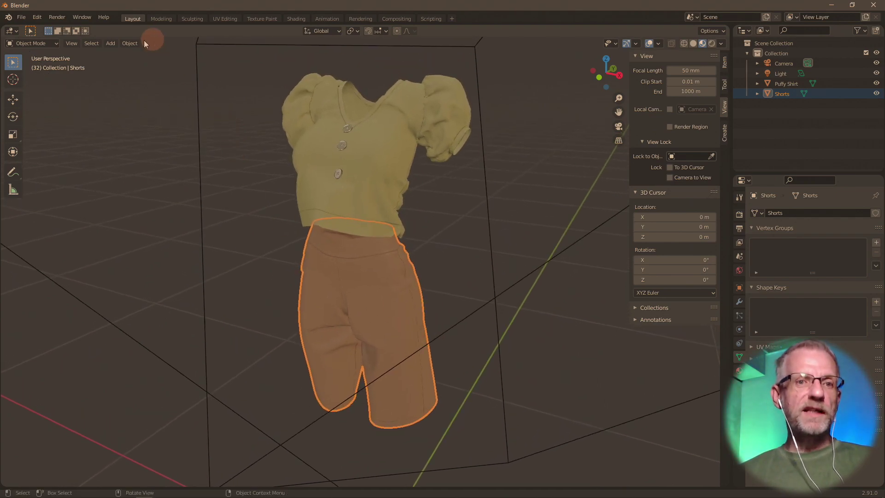
Step: Start saving the scene under a new name and create a Blend Files folder inside the Puffy Shirt folder of ! Marvelous Projects
left_click(21, 17)
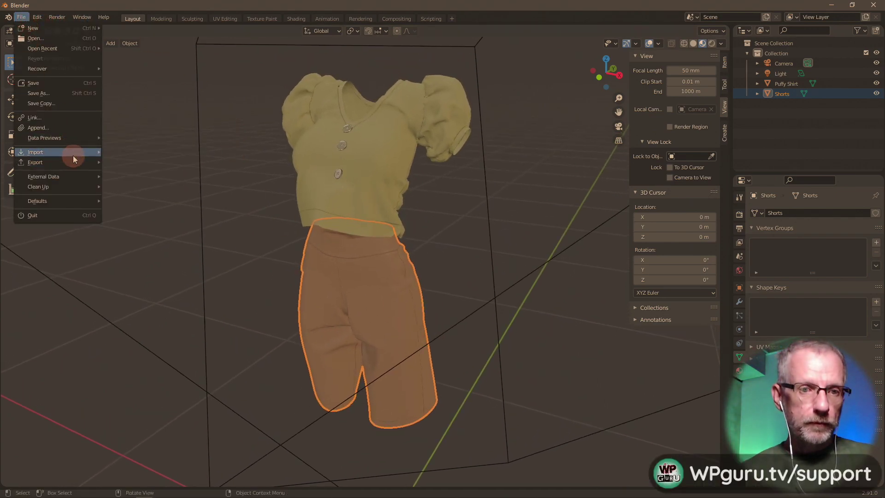
left_click(78, 91)
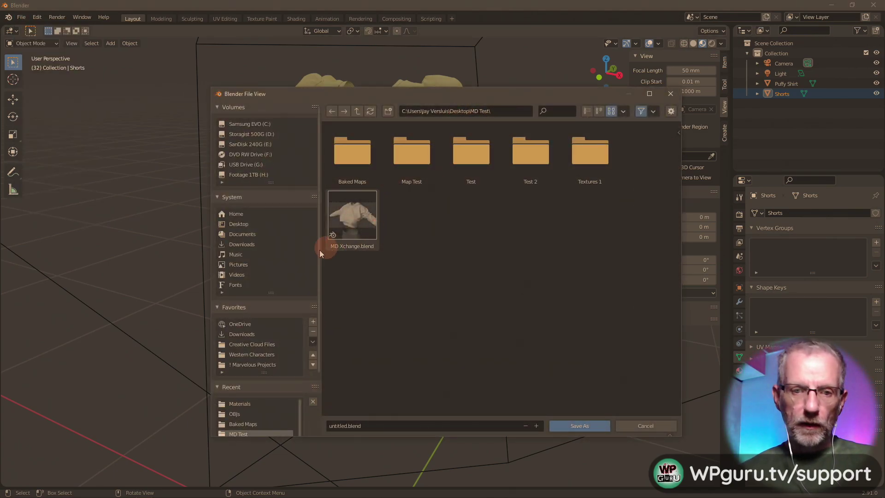
left_click(241, 365)
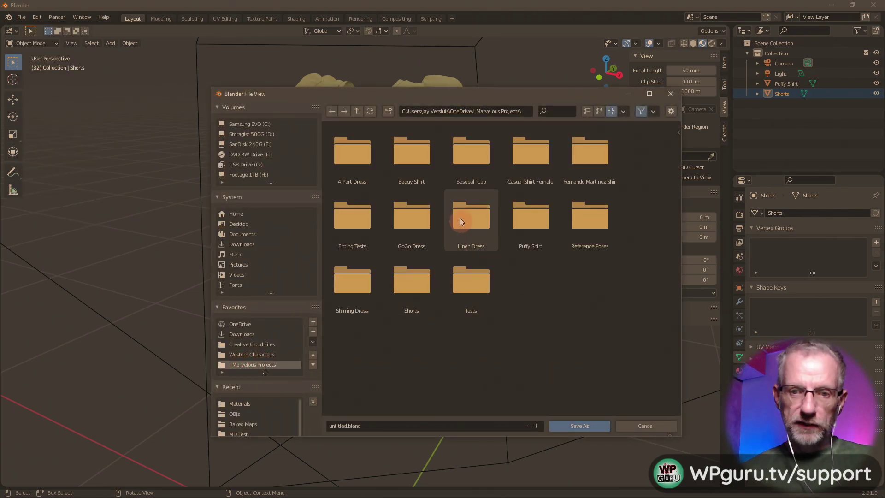
double_click(535, 226)
right_click(441, 273)
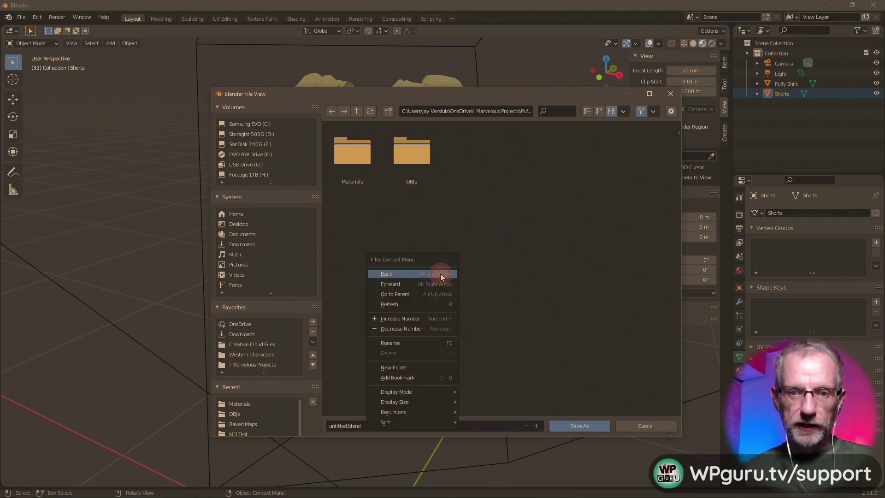
left_click(419, 367)
type("Bl")
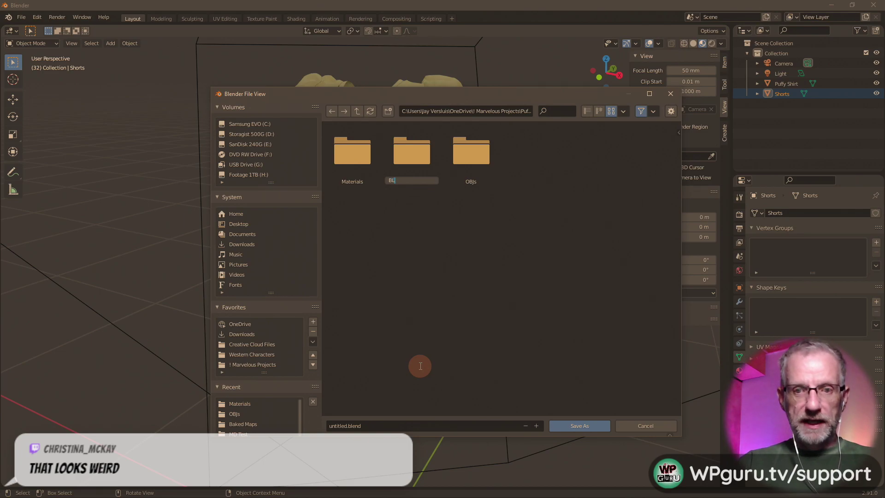
key("BackSpace")
type("lend Files")
key("Return")
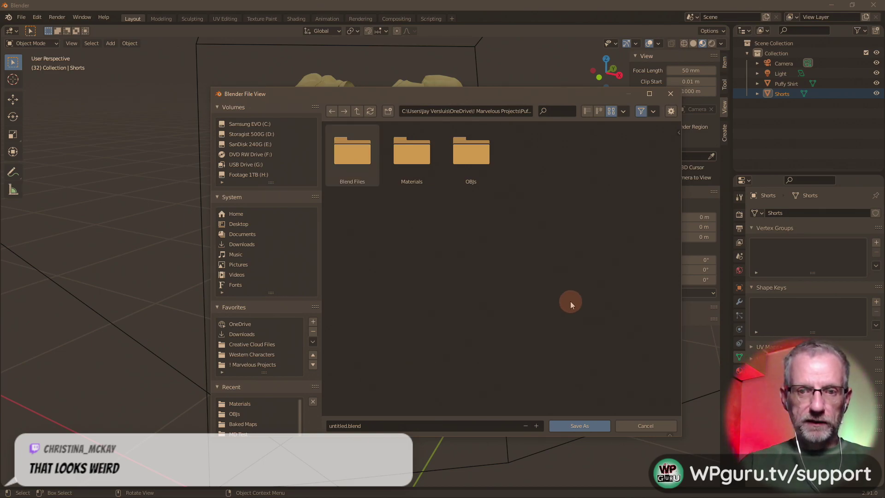
Step: Save the scene as Puffy Shirt.blend in the new Blend Files folder
double_click(356, 159)
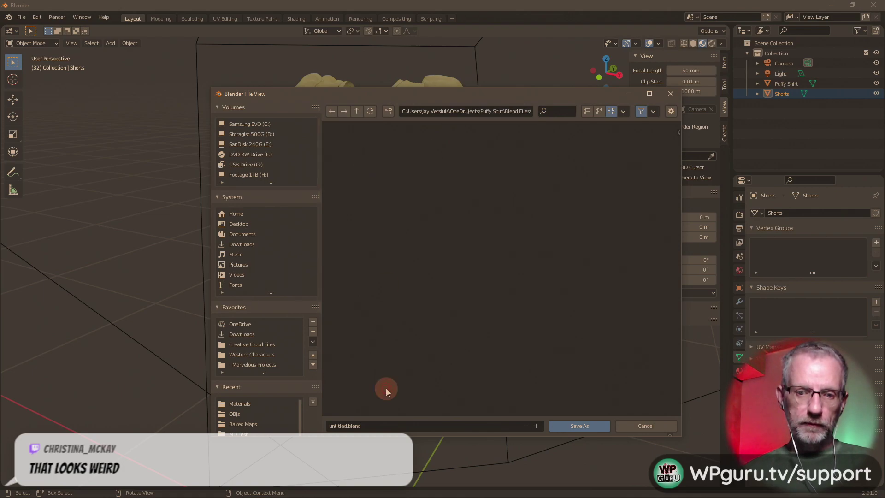
left_click(390, 427)
type("Puffy Shirt")
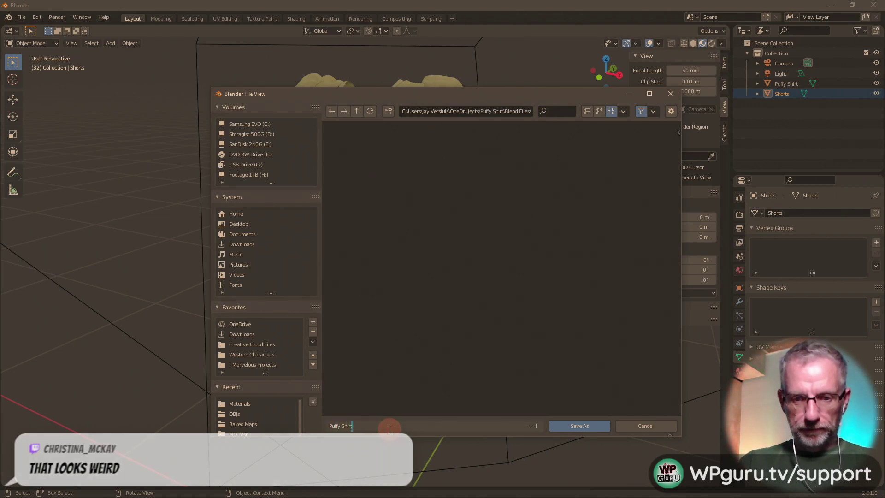
key("Return")
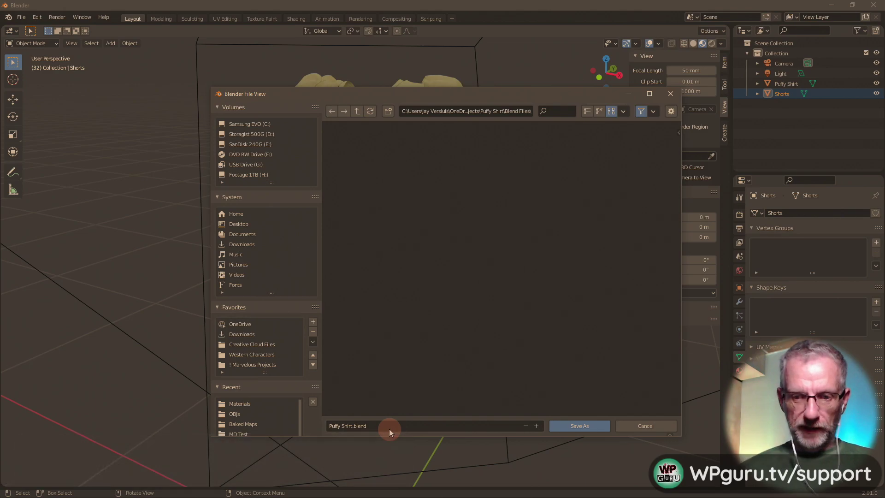
left_click(578, 425)
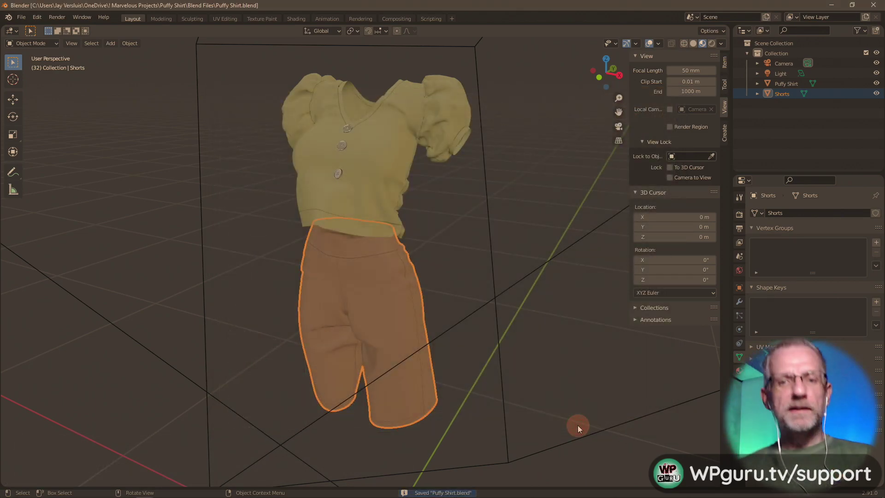
Step: Examine the shorts up close in Material Preview, checking the side seams, pocket outlines and front seam
scroll(372, 303, "up", 8)
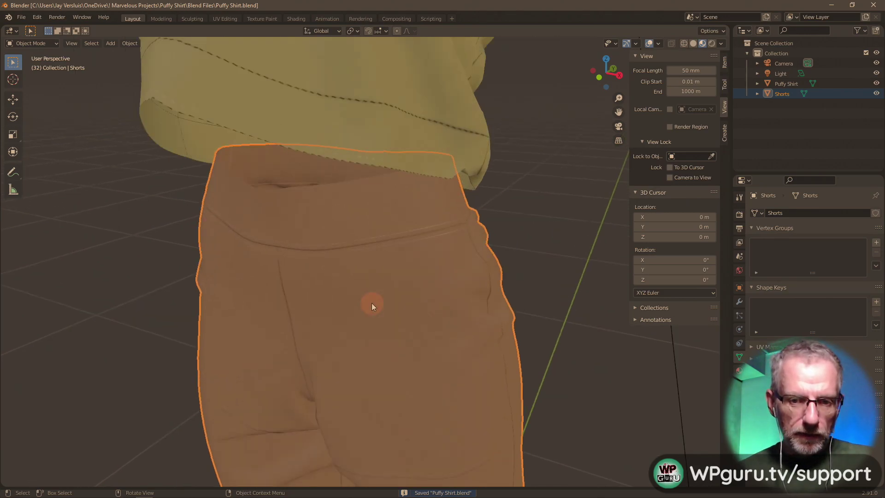
middle_click_drag(372, 303, 505, 212)
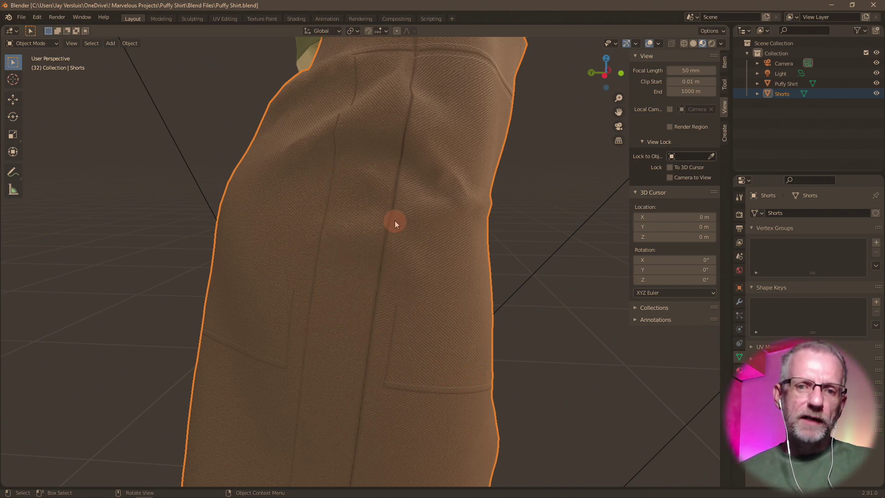
middle_click_drag(333, 294, 643, 309)
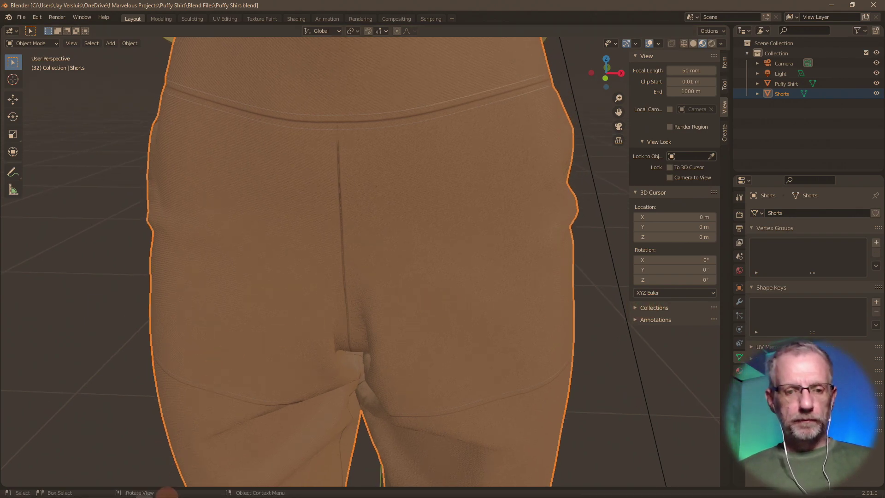
Step: Launch Photoshop to look at the baked texture maps
mouse_move(144, 497)
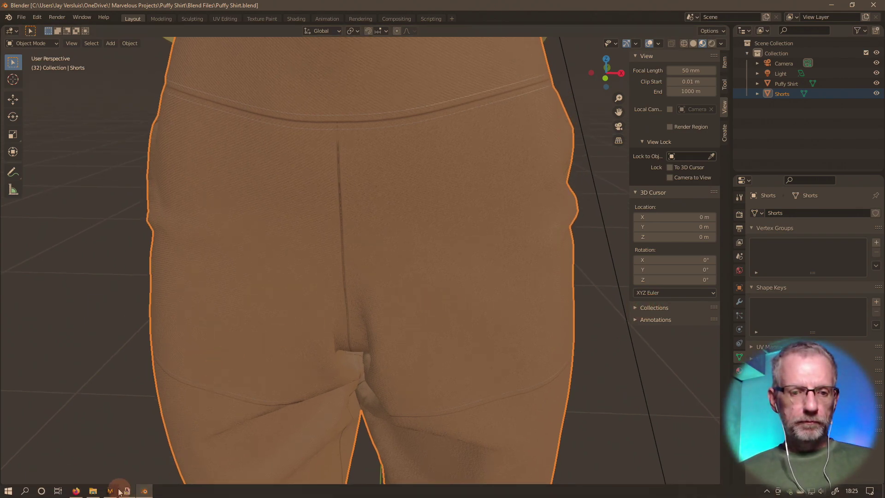
left_click(6, 492)
left_click(173, 452)
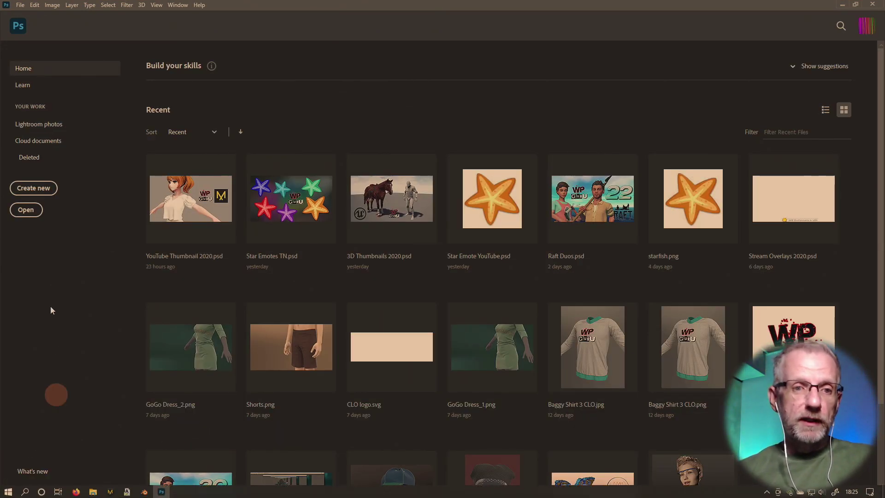
Step: Start opening an image and browse to the Materials folder of the Puffy Shirt project in ! Marvelous Projects
left_click(25, 210)
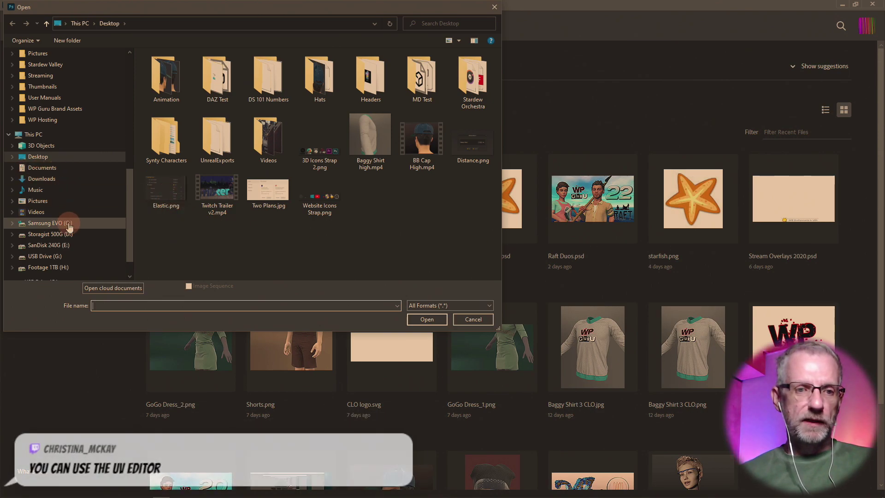
scroll(67, 240, "up", 4)
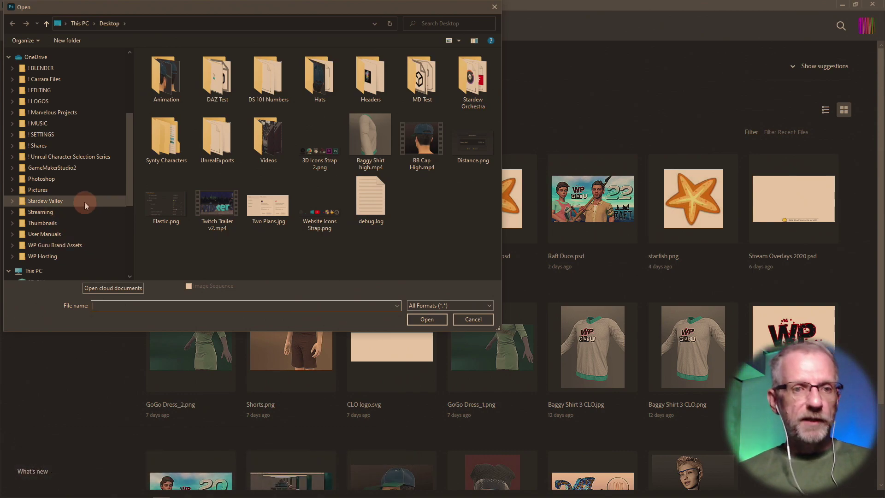
scroll(76, 172, "down", 1)
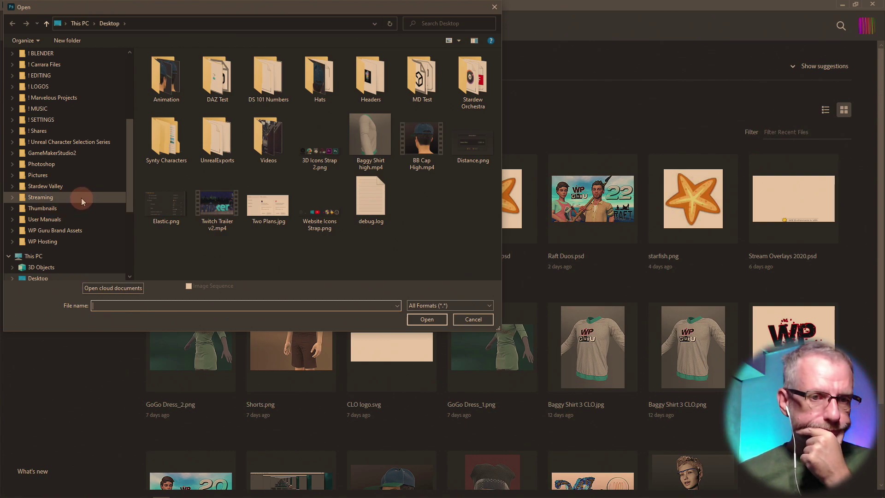
left_click(90, 97)
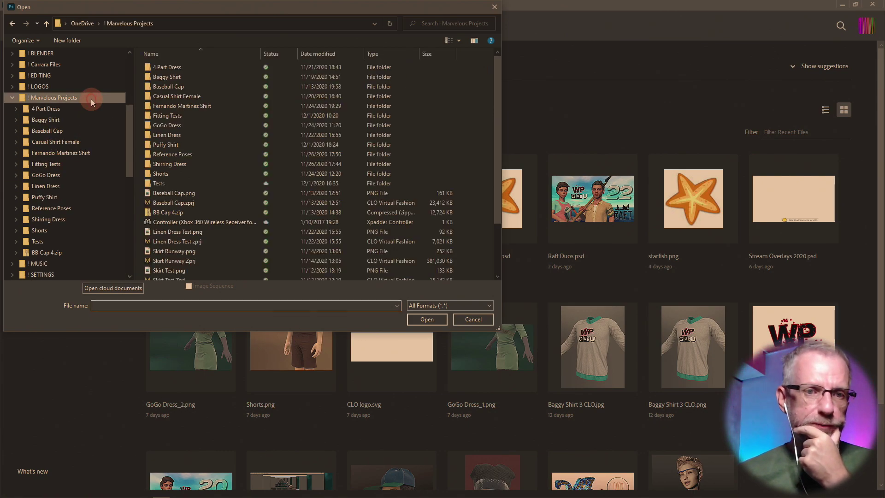
double_click(202, 146)
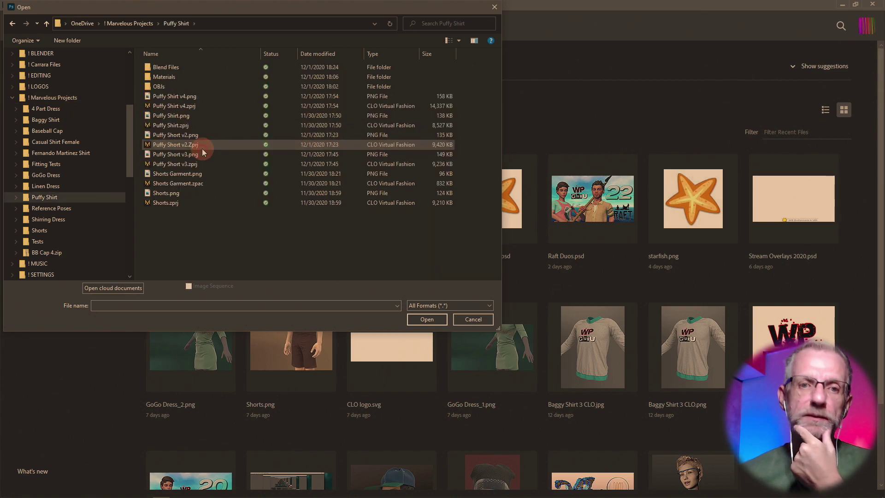
double_click(198, 77)
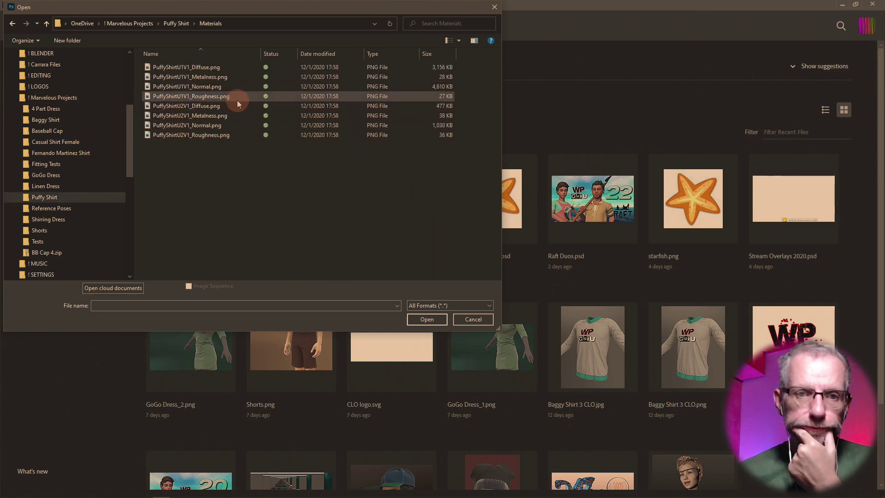
Step: Show the Materials folder as large icons and open PuffyShirtU1V1_Diffuse.png
left_click(463, 42)
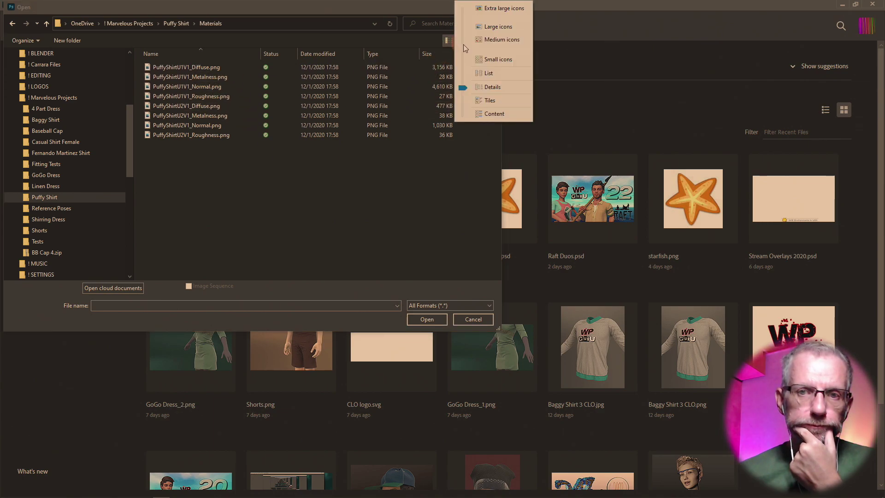
left_click(498, 27)
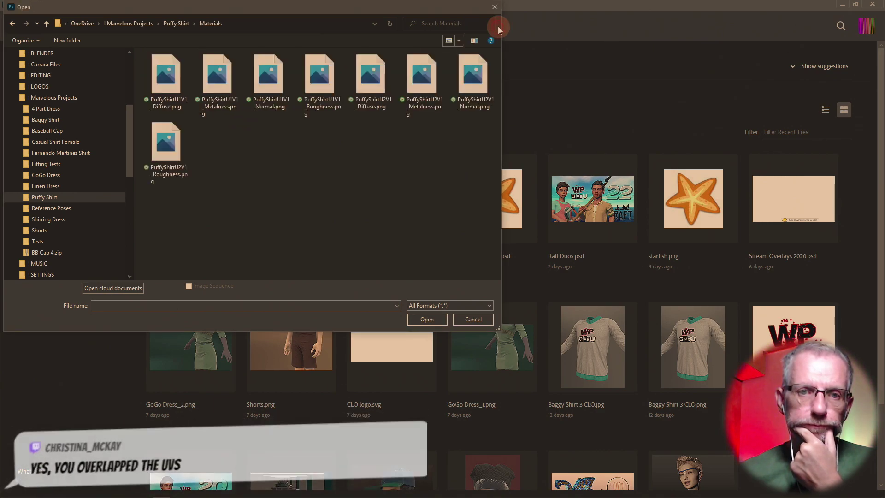
left_click(166, 87)
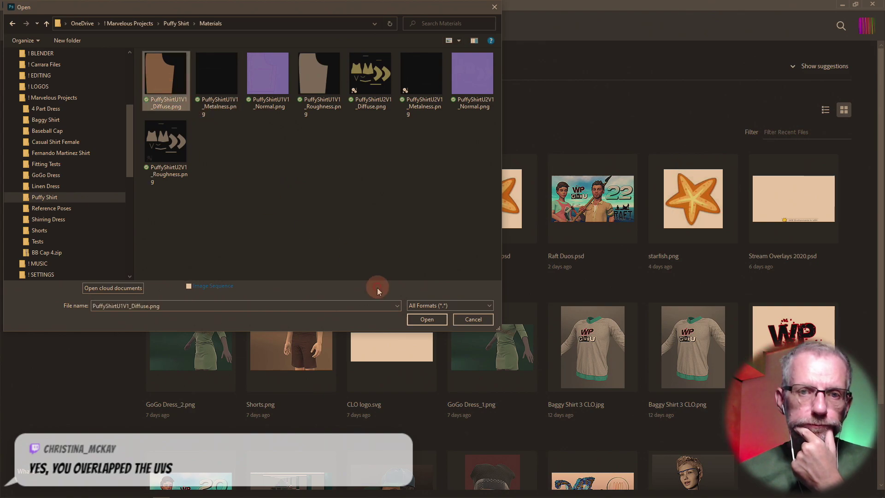
left_click(430, 319)
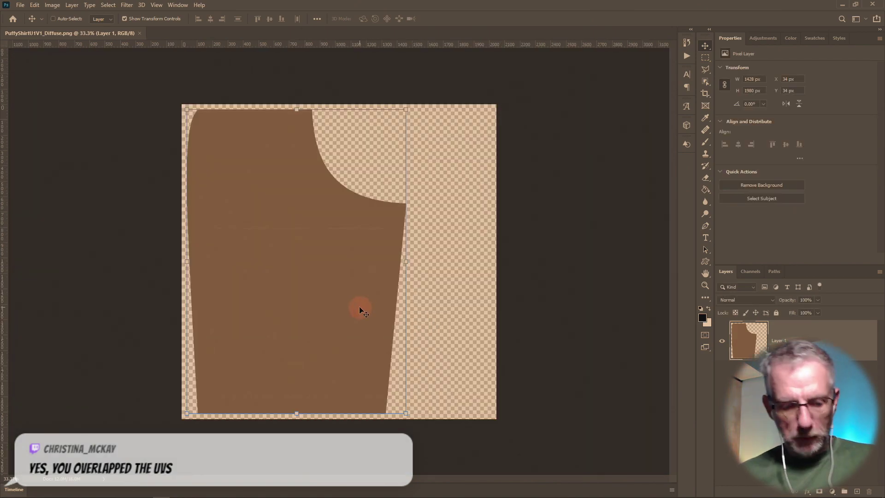
Step: Examine the shorts' diffuse map up close, following the faint horizontal line and the curved crotch edge
scroll(360, 308, "up", 5, "alt")
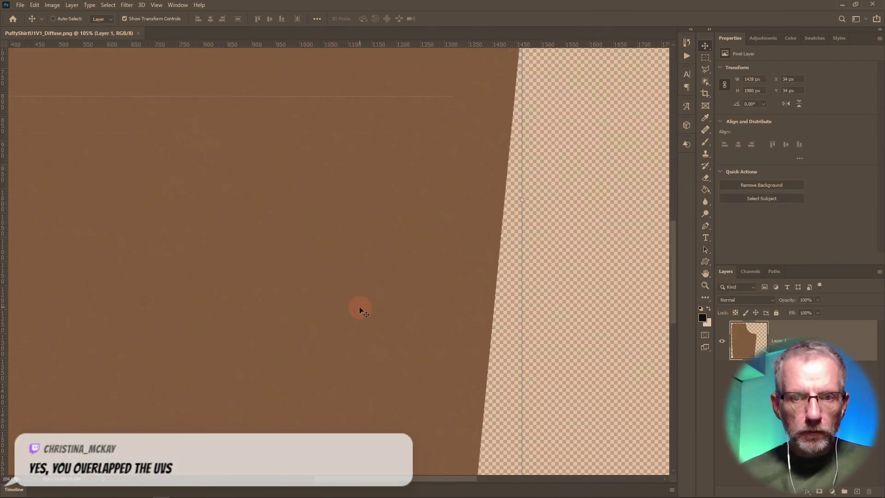
left_click_drag(308, 278, 569, 384)
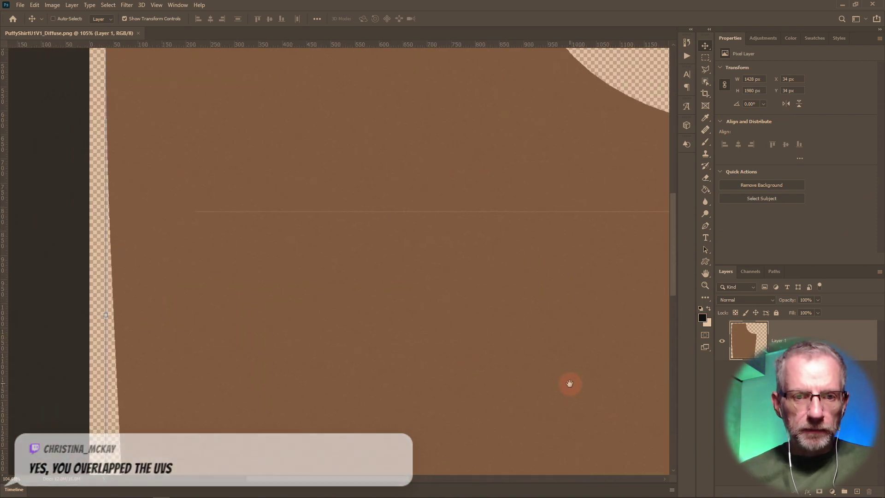
scroll(393, 299, "up", 3, "alt")
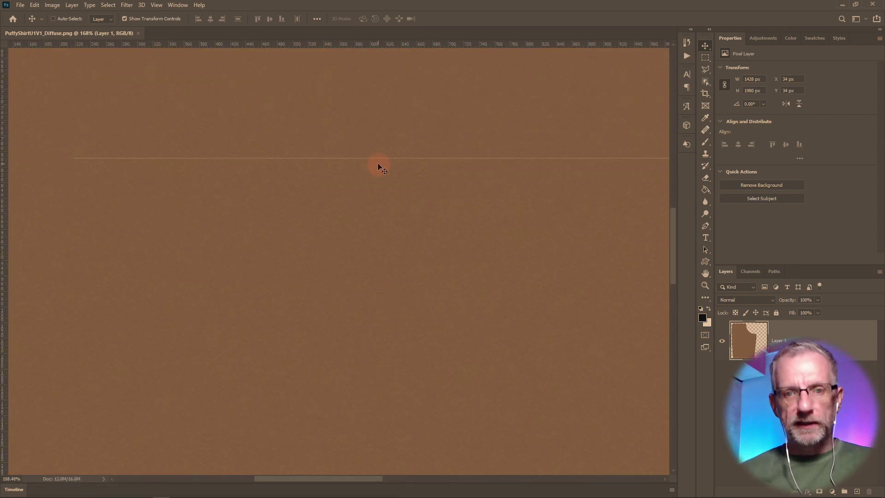
scroll(378, 163, "down", 5, "alt")
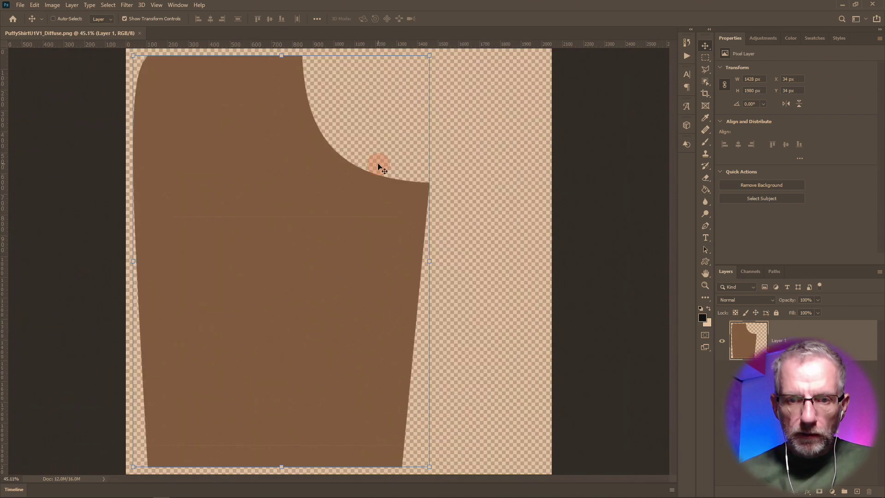
scroll(378, 166, "down", 1, "alt")
scroll(378, 166, "up", 5, "alt")
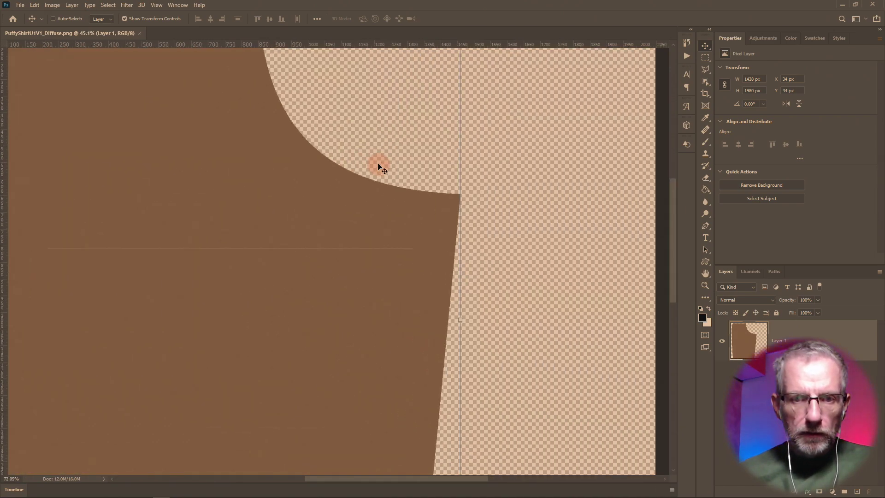
scroll(378, 167, "up", 1, "alt")
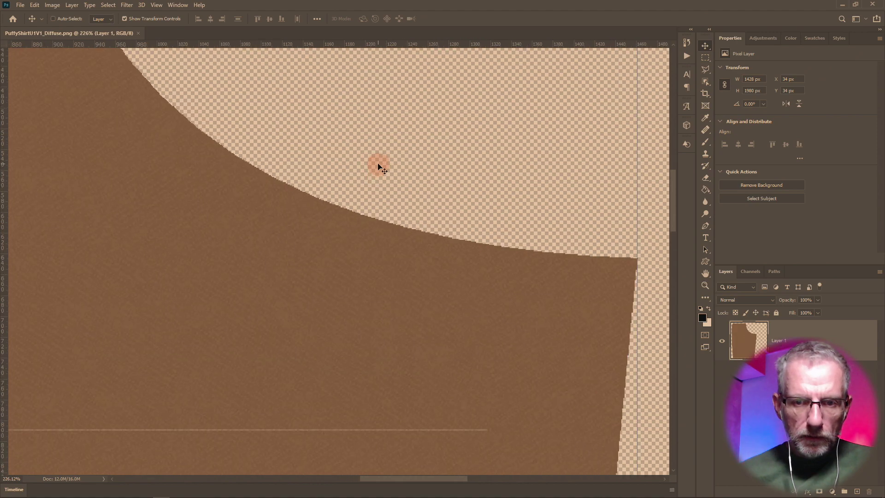
scroll(325, 189, "up", 1, "alt")
left_click_drag(258, 235, 511, 260, "alt")
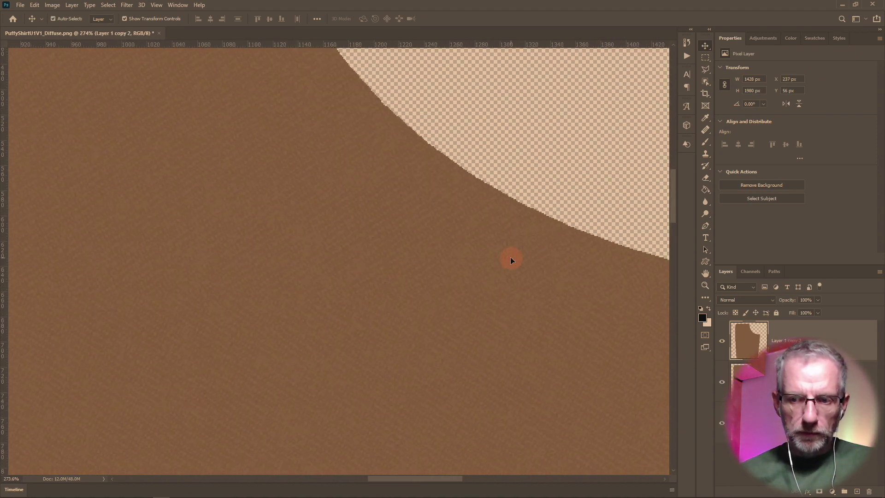
key("ctrl+z")
key("ctrl+z")
Step: Inspect the horizontal line at high zoom, and the entire shorts pattern piece on the diffuse map
left_click_drag(444, 317, 559, 158)
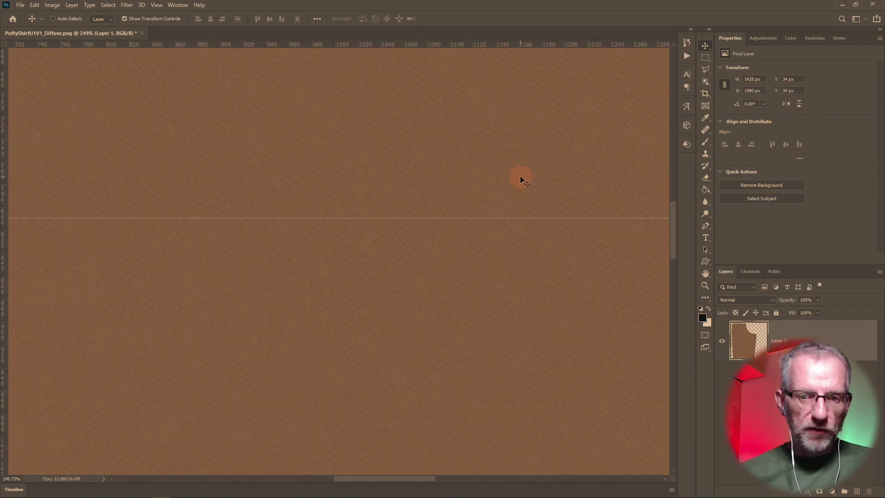
scroll(522, 177, "down", 5, "alt")
scroll(521, 180, "down", 1, "alt")
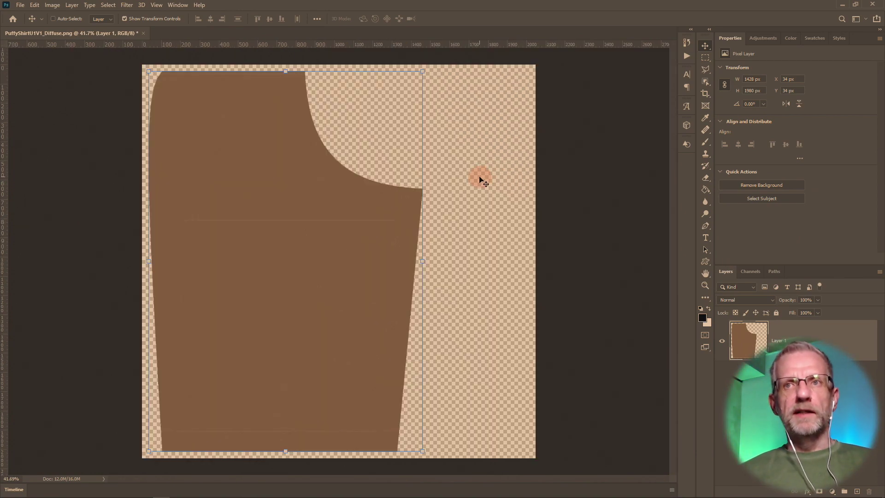
Step: Switch back to Blender and view the shirt and shorts from the front and the back
key("alt+Tab")
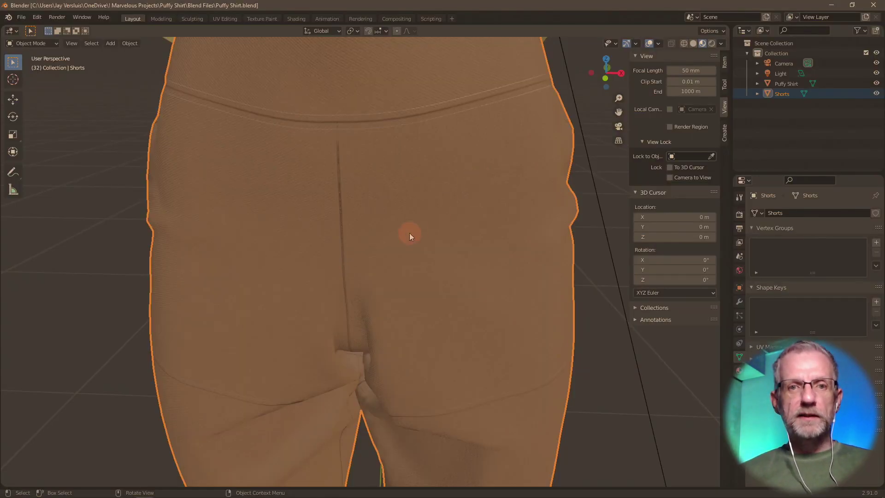
scroll(409, 233, "down", 4)
middle_click_drag(410, 233, 369, 237)
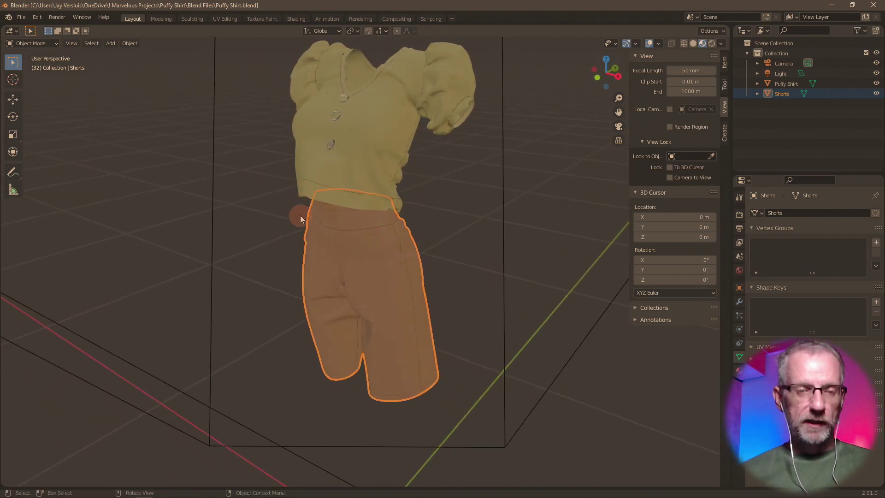
middle_click_drag(207, 157, 394, 158)
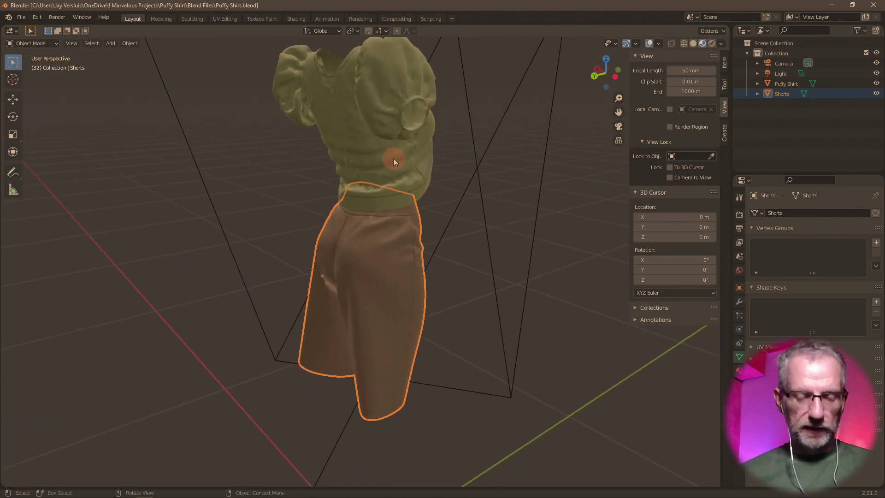
key("Tab")
key("Tab")
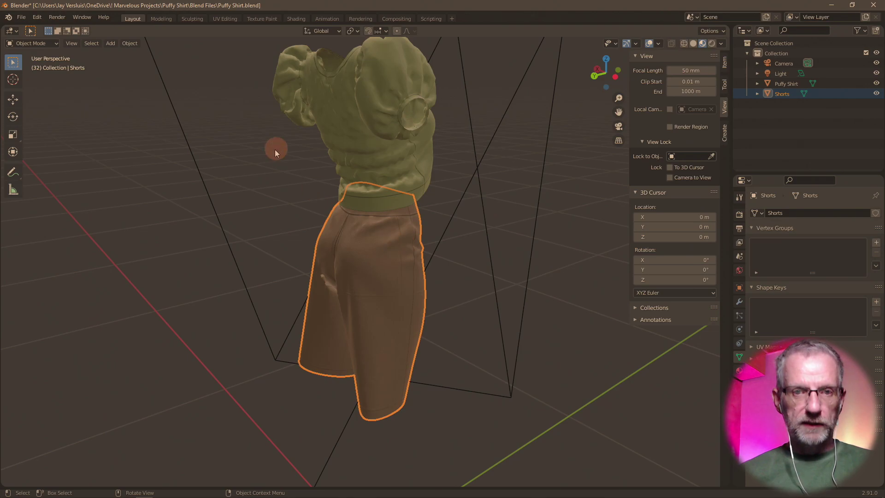
Step: Open the UV Editing workspace and frame the shorts' full UV layout alongside their mesh
left_click(226, 19)
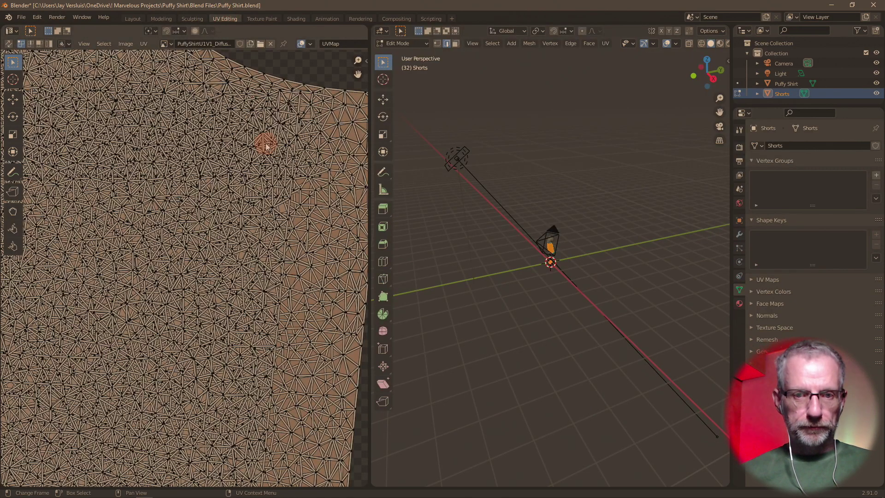
scroll(265, 143, "down", 3)
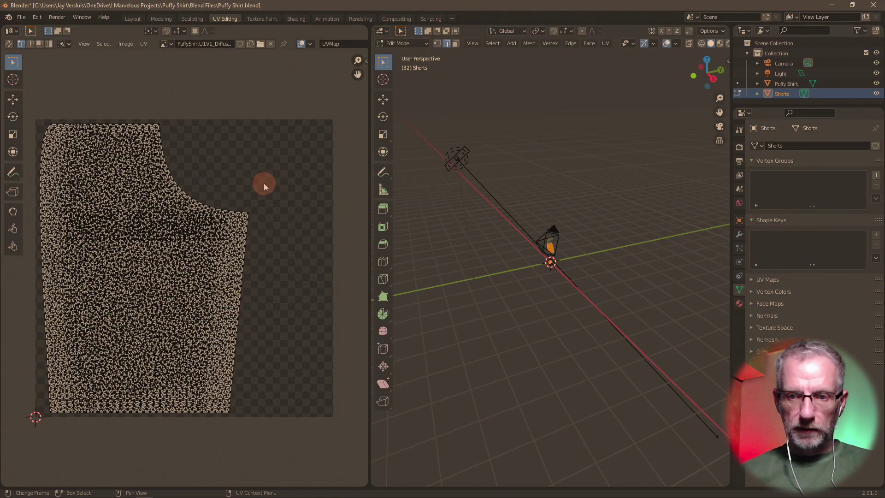
scroll(474, 265, "up", 5)
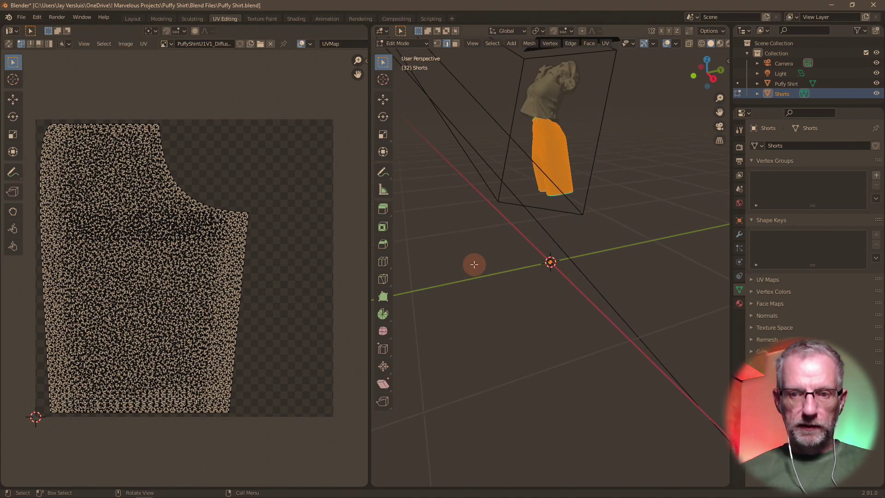
middle_click_drag(473, 268, 463, 378)
scroll(547, 348, "up", 2)
scroll(463, 378, "up", 3)
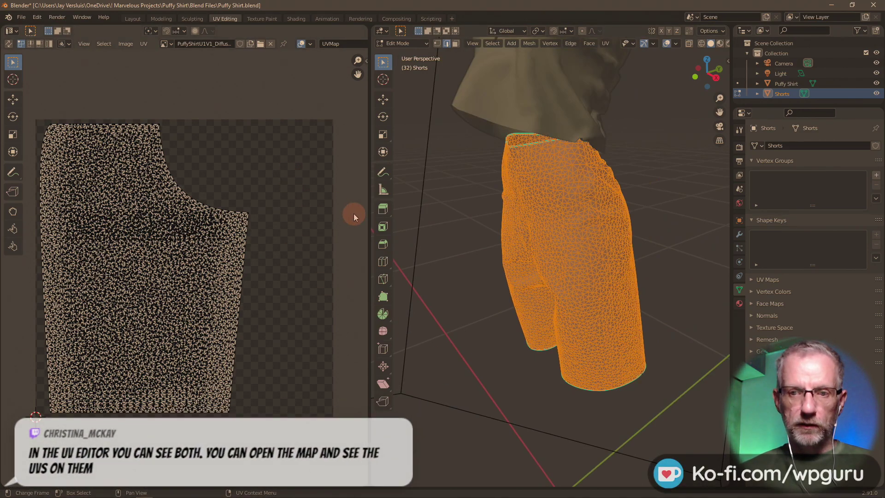
Step: Clear the mesh selection on the shorts and select all linked geometry to check its UV islands
left_click(534, 366)
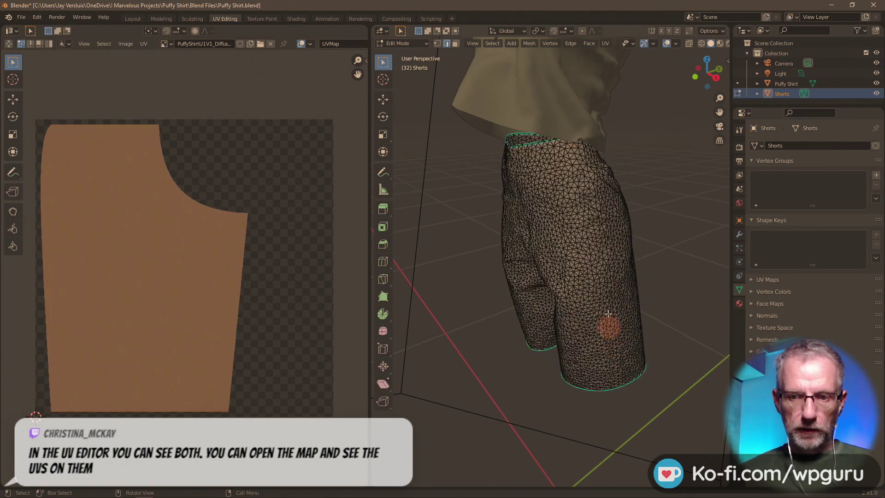
key("ctrl+l")
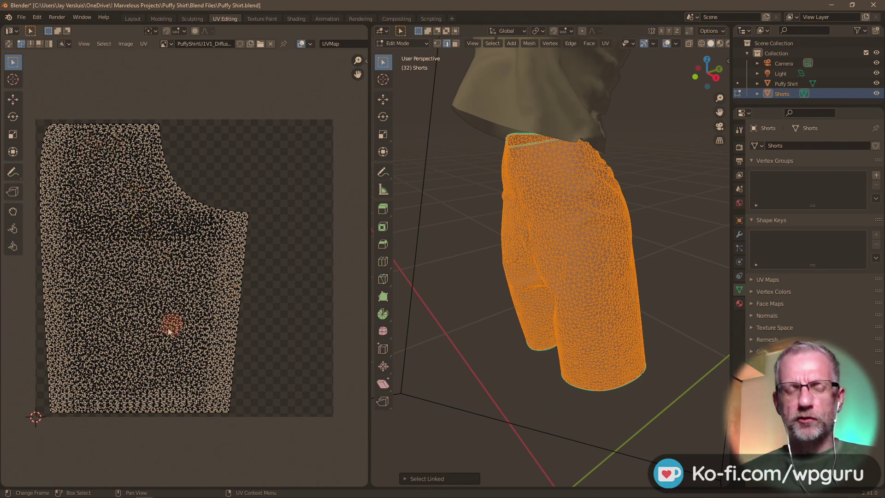
middle_click_drag(489, 340, 566, 332)
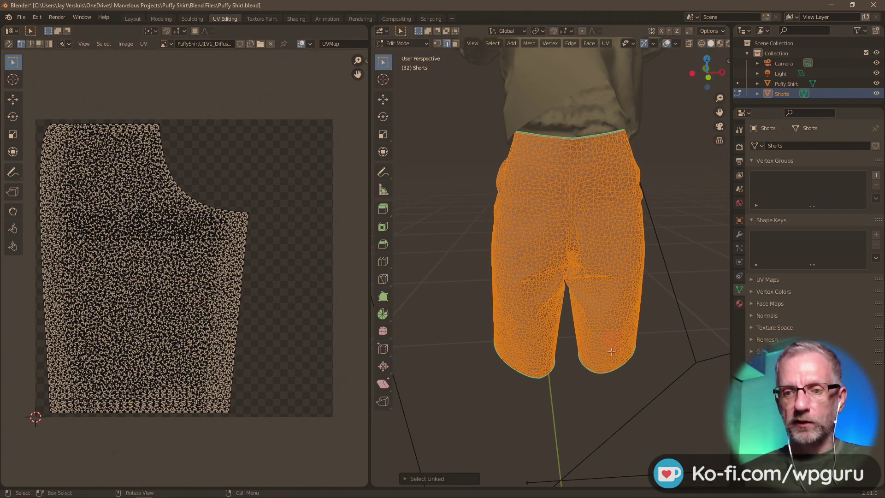
Step: Deselect and reselect the shorts' linked geometry, comparing the legs and crotch with the stacked UV layout
left_click(625, 389)
middle_click_drag(640, 370, 639, 255)
scroll(572, 366, "up", 5)
scroll(571, 365, "down", 5)
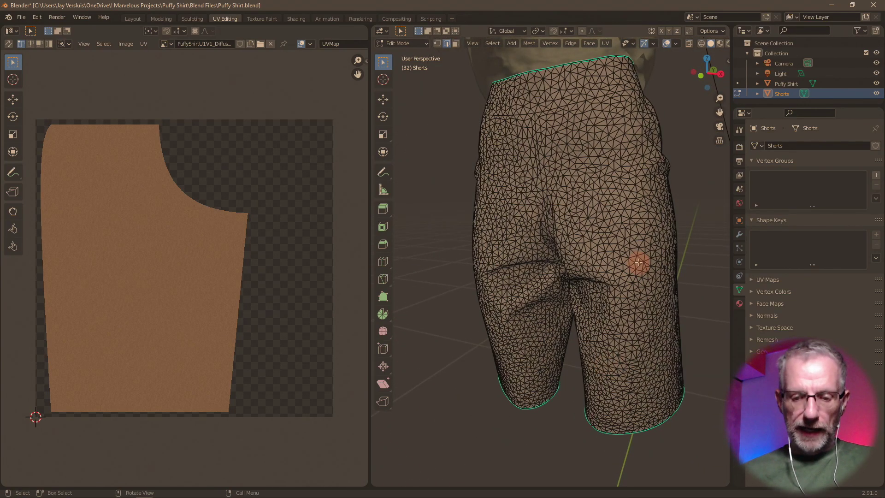
key("ctrl+l")
middle_click_drag(635, 294, 588, 324)
scroll(588, 323, "up", 2)
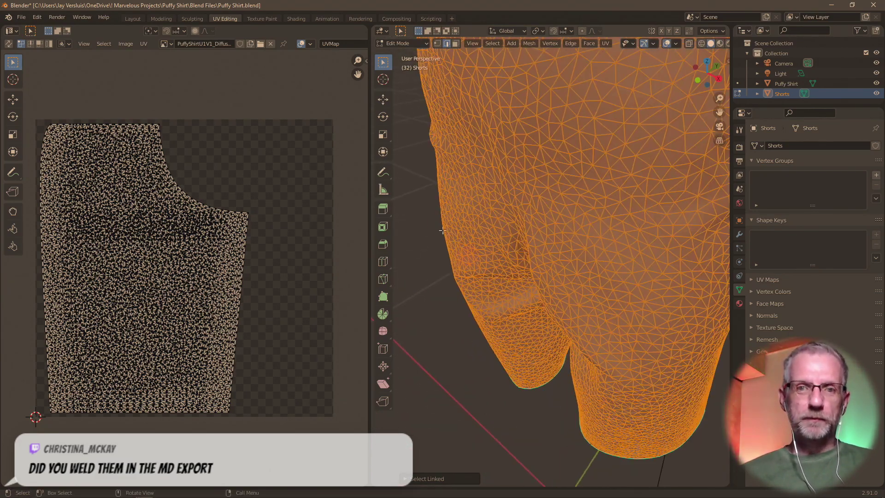
scroll(438, 175, "down", 5)
scroll(437, 175, "up", 2)
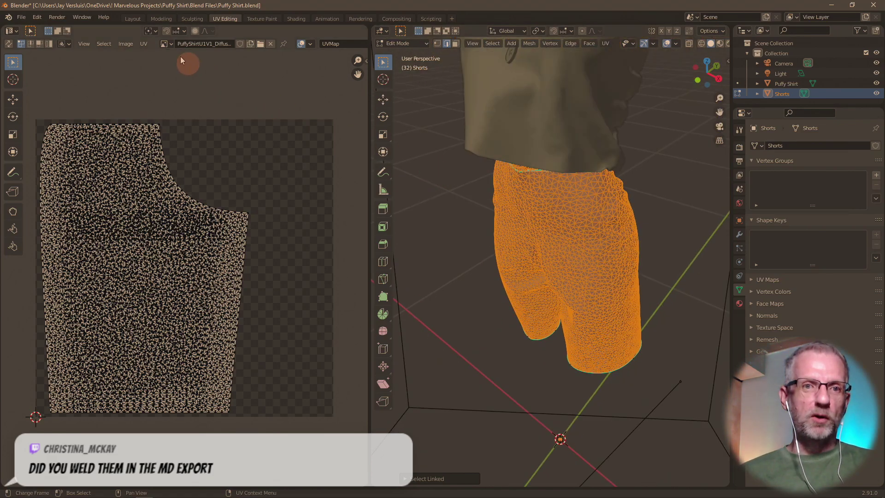
Step: Return the shorts to Object Mode and view them in the Layout workspace
key("Tab")
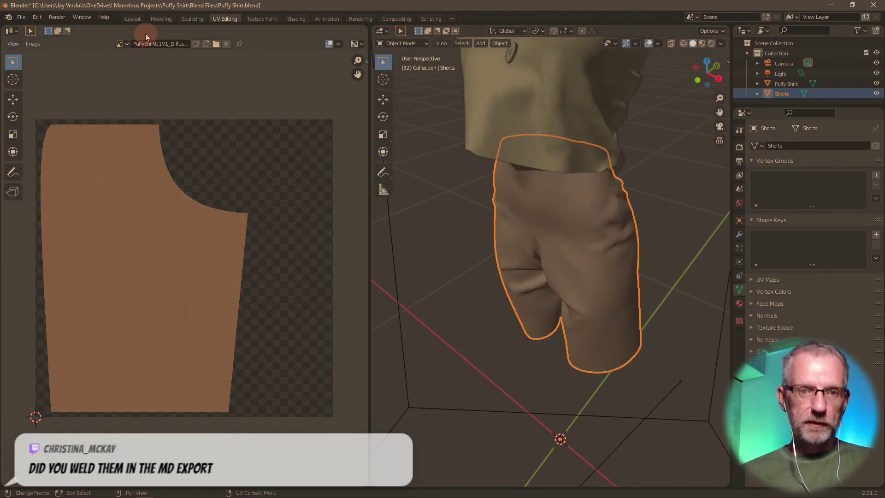
left_click(139, 19)
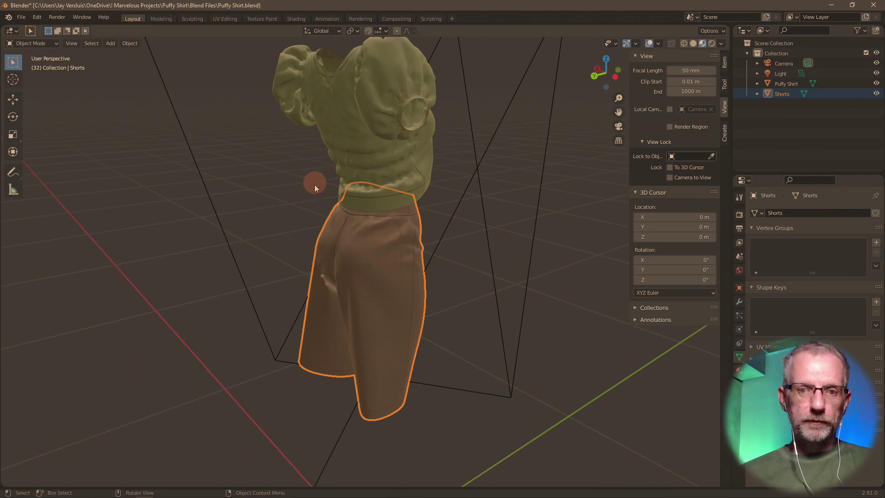
mouse_move(425, 232)
middle_mouse_down()
mouse_move(454, 250)
mouse_move(429, 240)
middle_mouse_up()
scroll(429, 239, "up", 1)
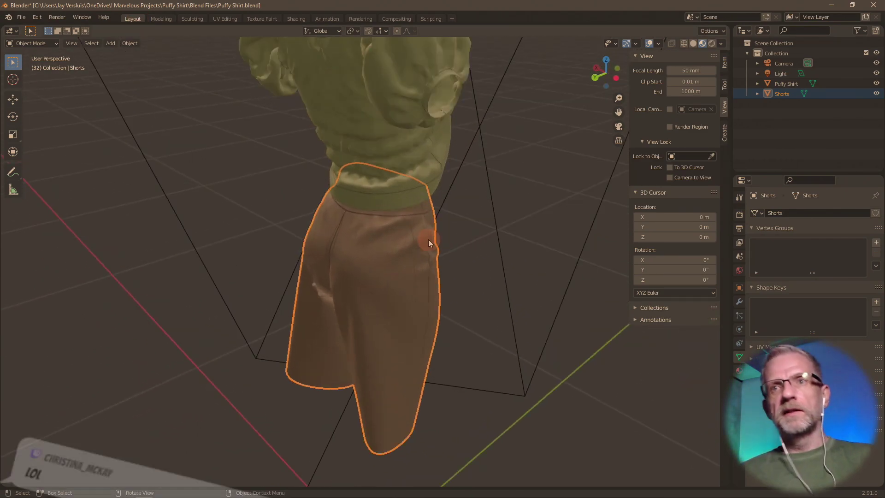
Step: Switch to Marvelous Designer and pull the stacked shorts leg pieces apart in the UV Editor
key("alt+Tab")
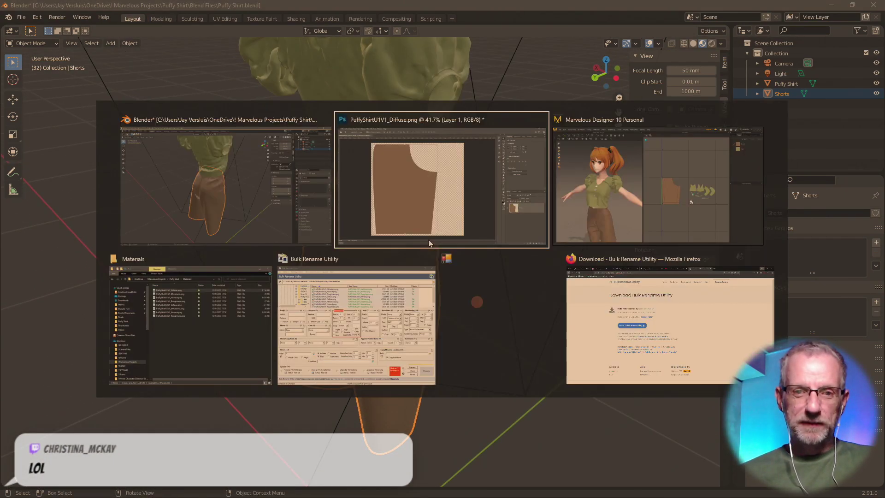
key("alt+Tab")
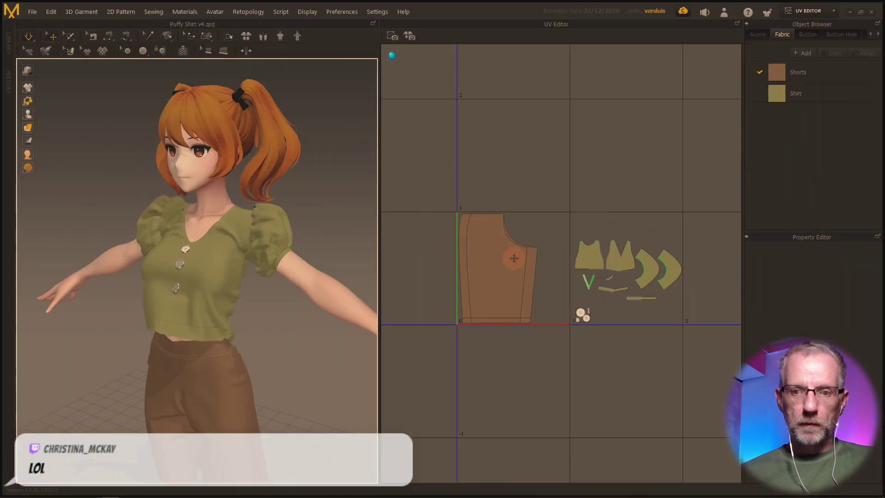
left_click(491, 274)
left_click_drag(500, 281, 643, 164)
left_click_drag(503, 276, 451, 162)
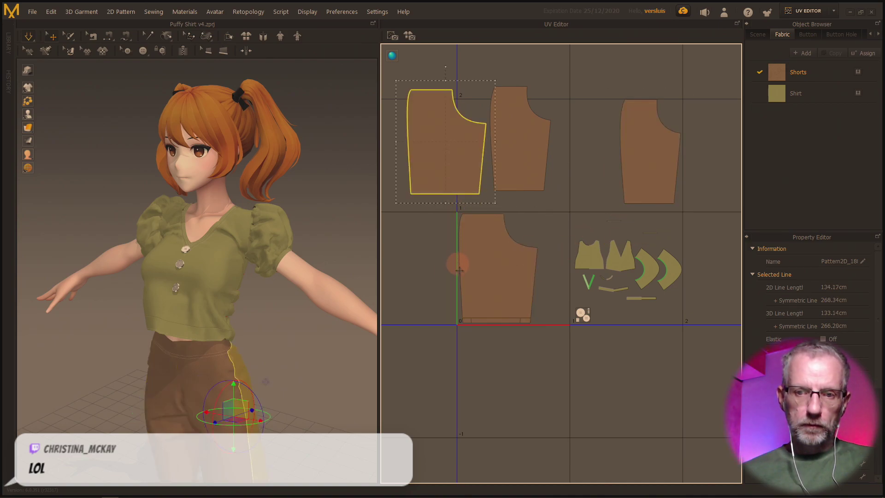
left_click_drag(471, 283, 572, 415)
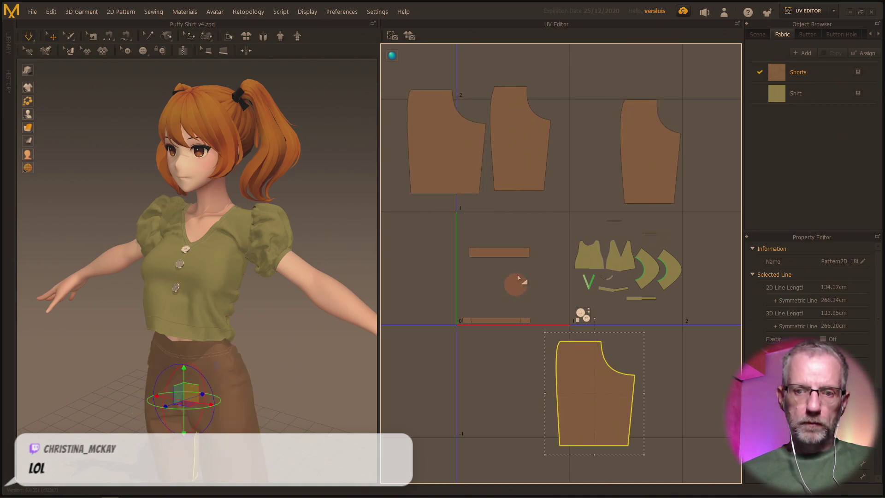
Step: Separate the stacked narrow hem strips of the shorts in the UV Editor
left_click_drag(491, 320, 472, 369)
left_click_drag(500, 319, 499, 287)
left_click_drag(502, 320, 465, 300)
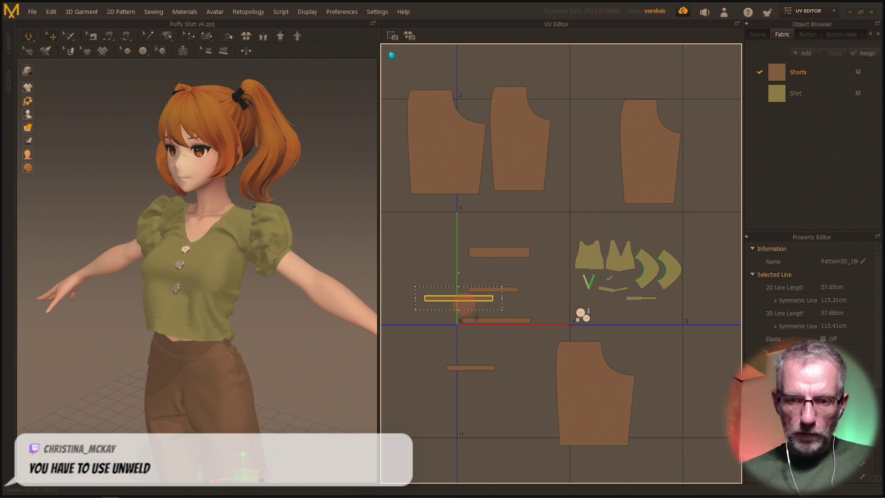
Step: Move a narrow hem strip below the others and the lowest leg piece above the remaining leg pieces
left_click_drag(512, 322, 519, 405)
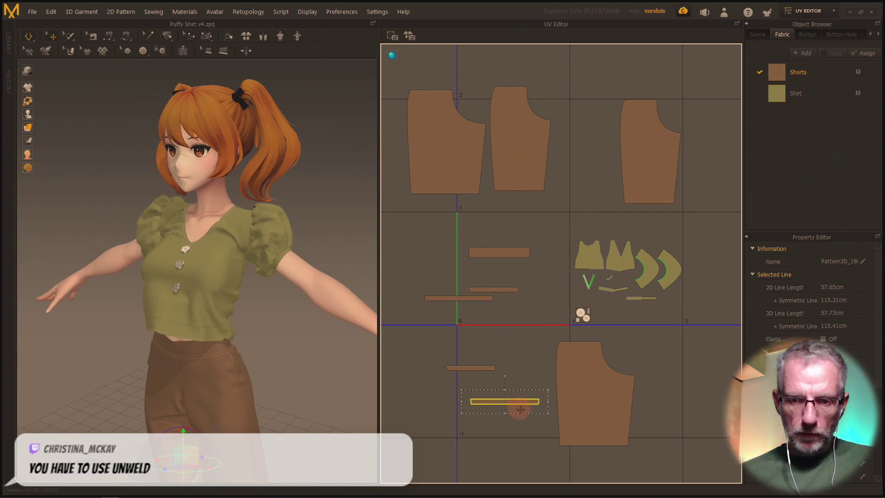
left_click_drag(584, 362, 576, 32)
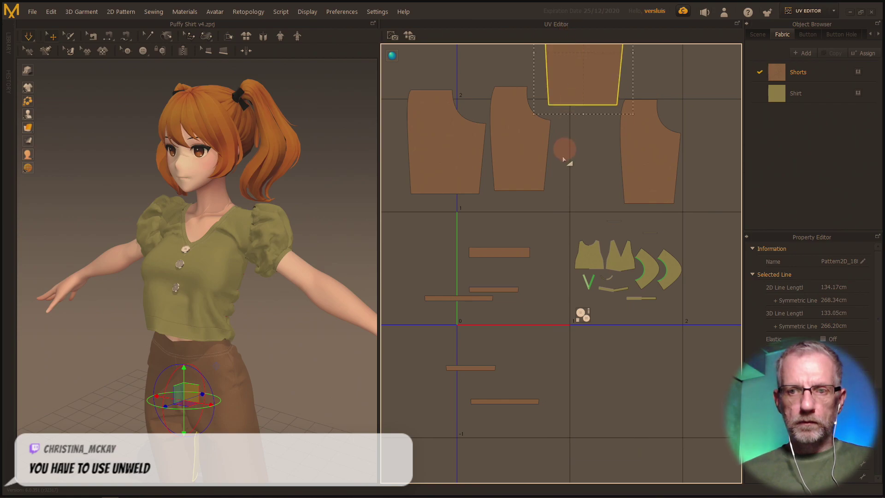
Step: Fit the UVs of the four leg pieces and five narrow strips to 0-1, using Length (Absolute) with 15.00 mm
scroll(563, 157, "up", 3)
scroll(563, 162, "down", 4)
scroll(564, 164, "down", 2)
left_click(604, 169)
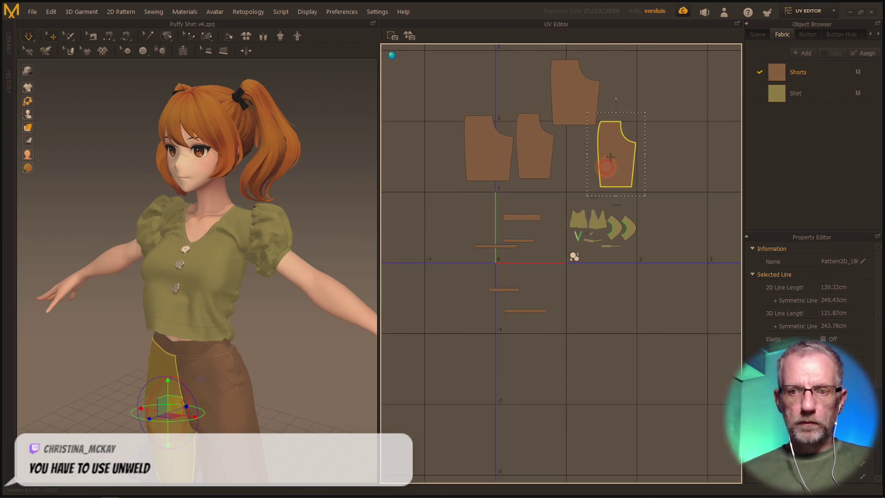
left_click(580, 100, "shift")
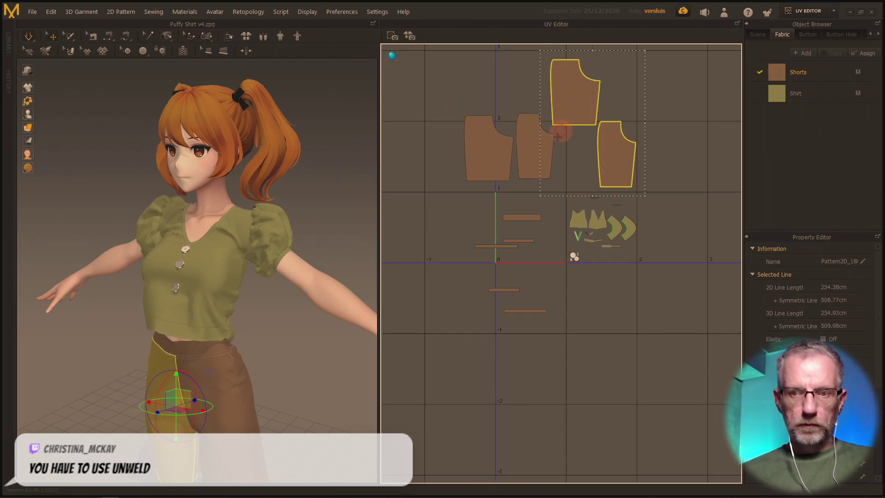
left_click(533, 148, "shift")
left_click(495, 157, "shift")
left_click(516, 216, "shift")
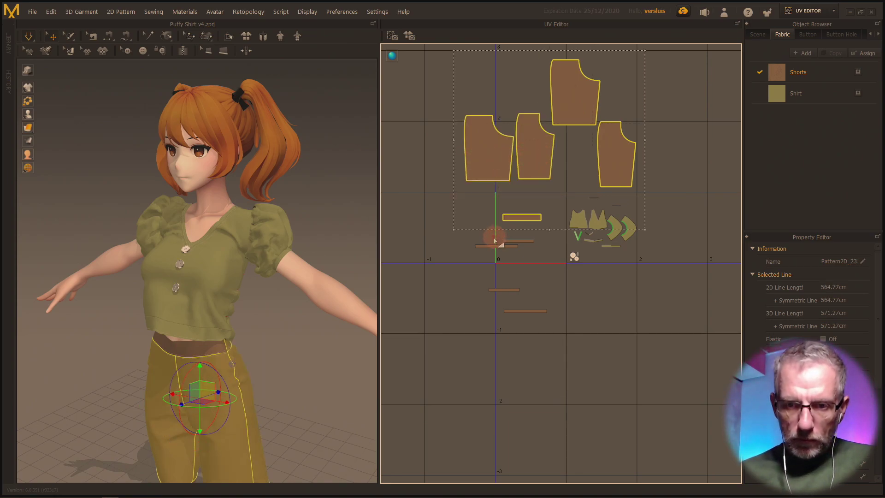
left_click_drag(466, 241, 564, 358, "shift")
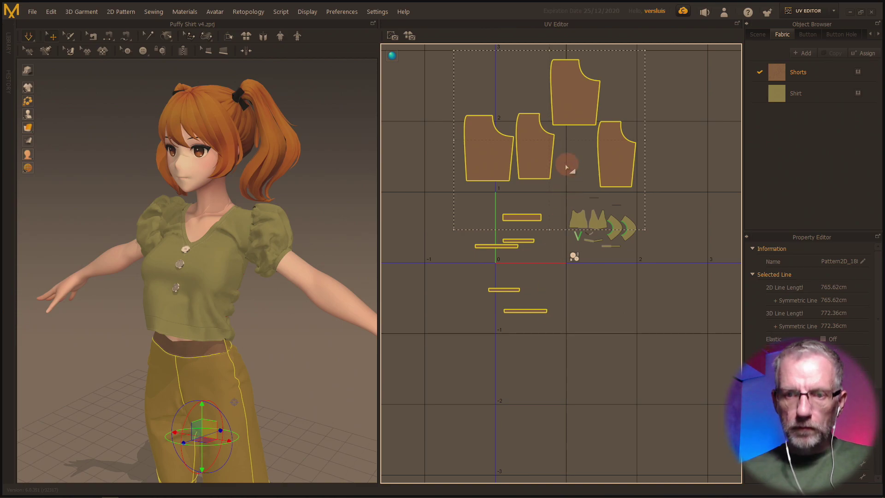
right_click(535, 156)
left_click(577, 194)
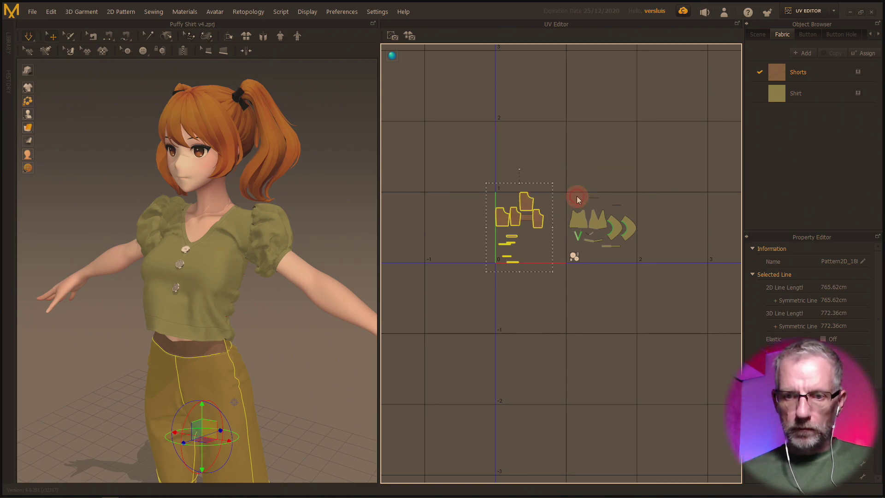
left_click(438, 264)
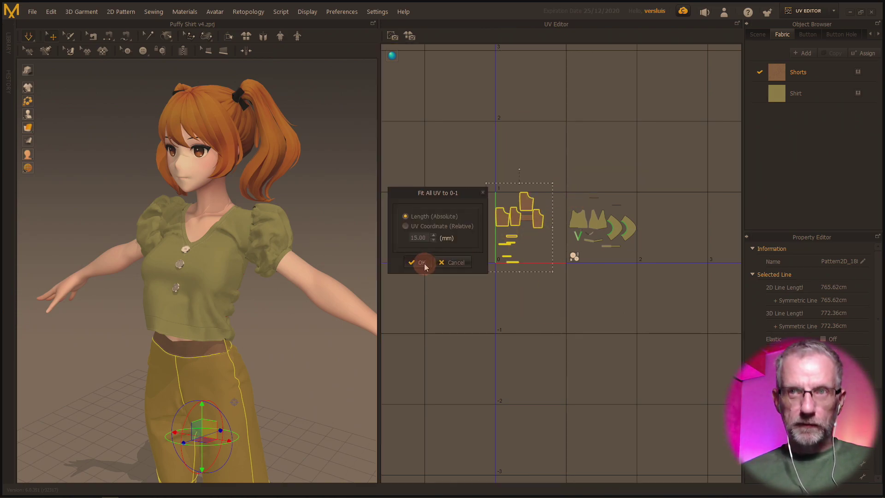
left_click(422, 263)
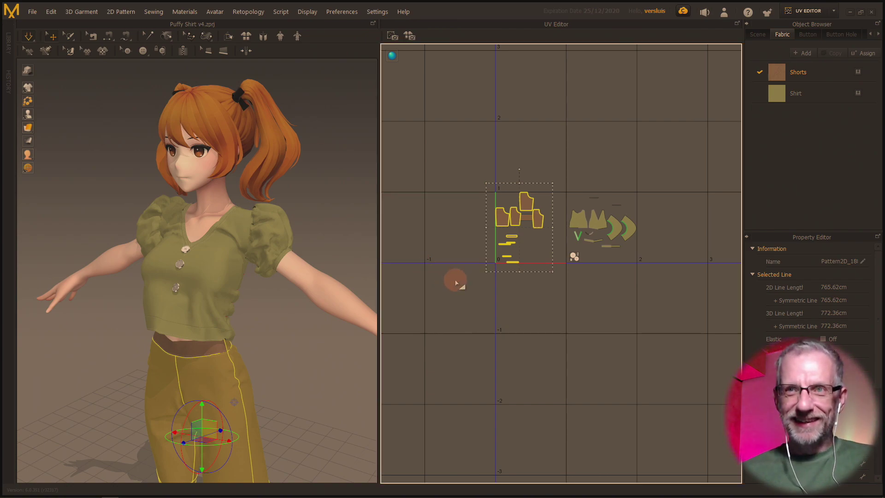
Step: Pull the waistband piece out from between the leg pieces and place it in the 0-1 tile's lower-right corner
scroll(457, 282, "up", 5)
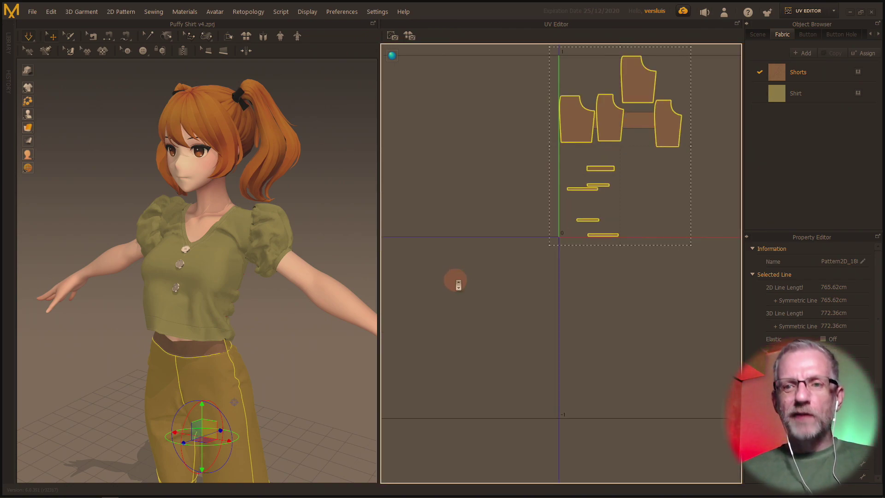
middle_click_drag(456, 280, 401, 376)
scroll(455, 330, "up", 3)
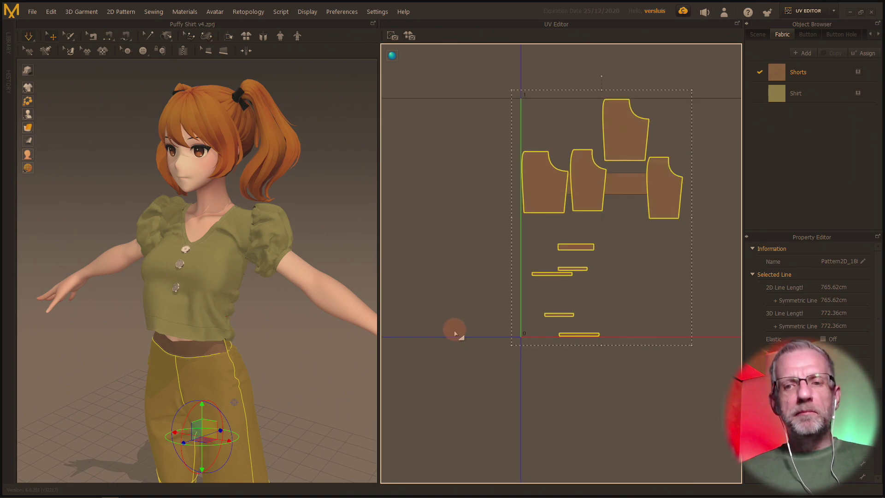
middle_click_drag(454, 332, 399, 352)
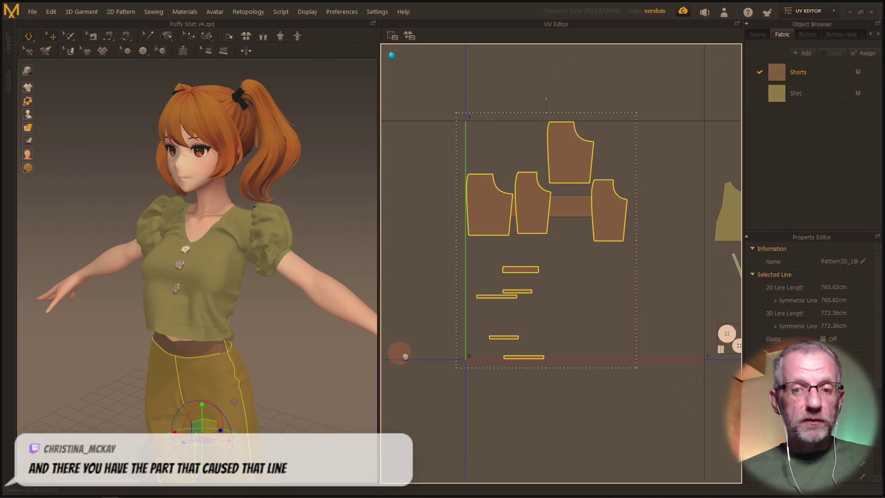
left_click(578, 294)
left_click(575, 208)
left_click_drag(575, 208, 651, 342)
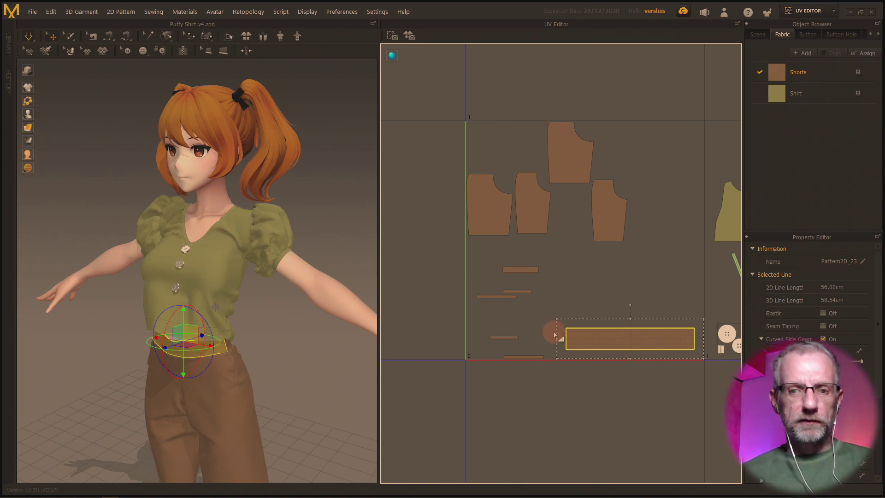
Step: Gather the narrow strips into a compact, non-overlapping stack in the 0-1 tile's lower-left corner
left_click_drag(503, 298, 491, 330)
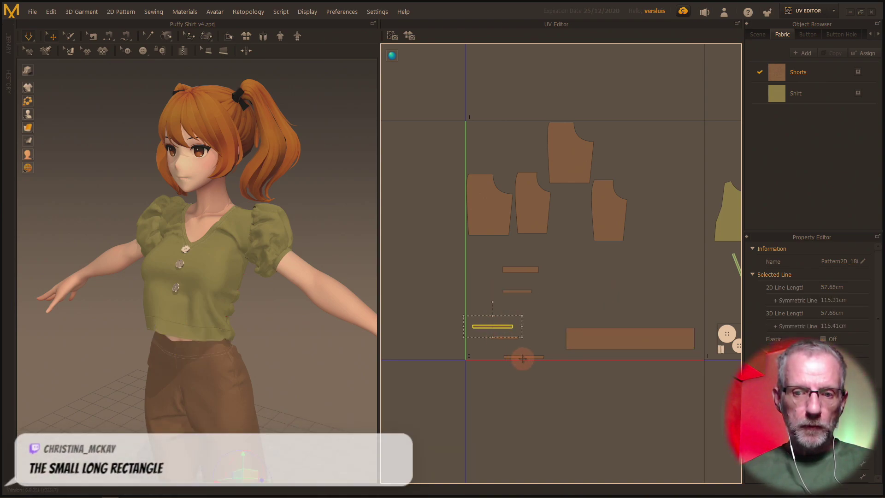
left_click_drag(524, 359, 495, 348)
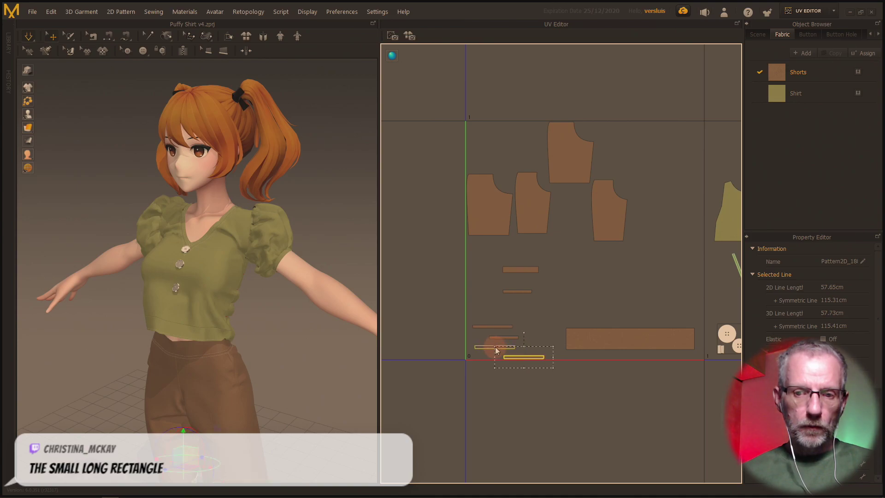
left_click(526, 291)
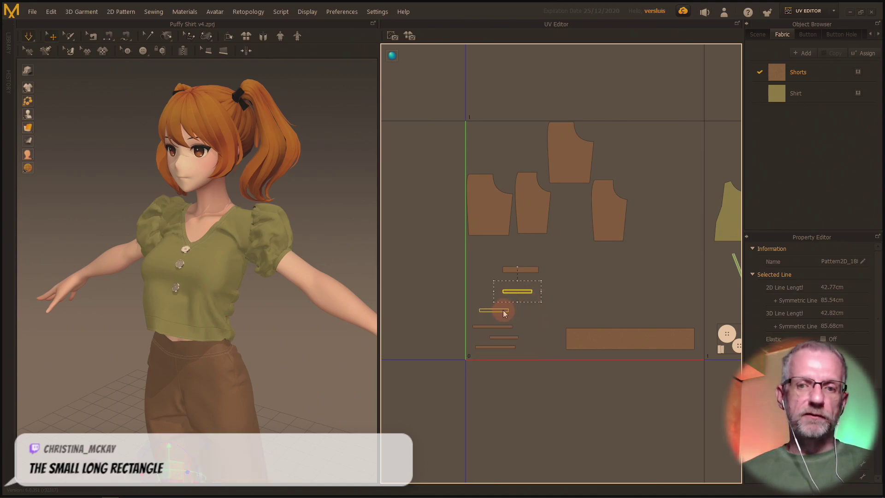
mouse_move(502, 317)
left_mouse_down()
mouse_move(521, 302)
mouse_move(504, 303)
left_mouse_up()
left_click(531, 272)
Step: Arrange the four leg pieces in two rows of two above the waistband piece
left_click_drag(618, 213, 680, 282)
left_click_drag(573, 152, 673, 210)
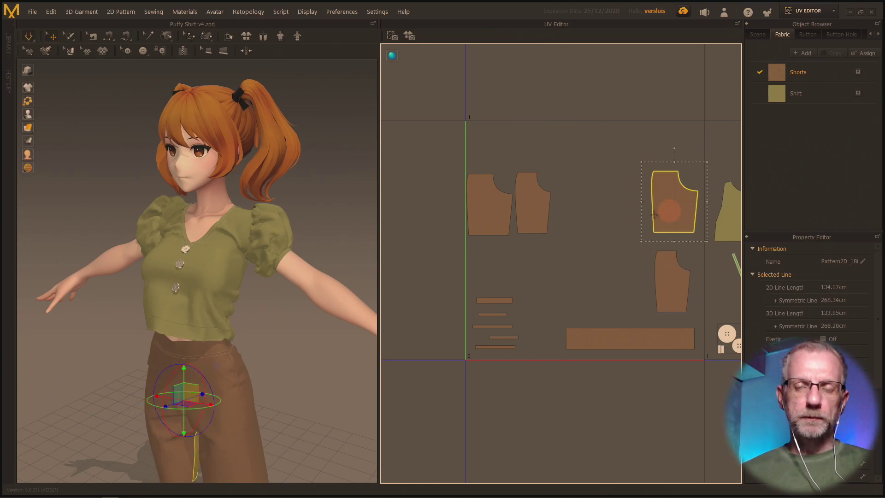
left_click_drag(545, 211, 633, 203)
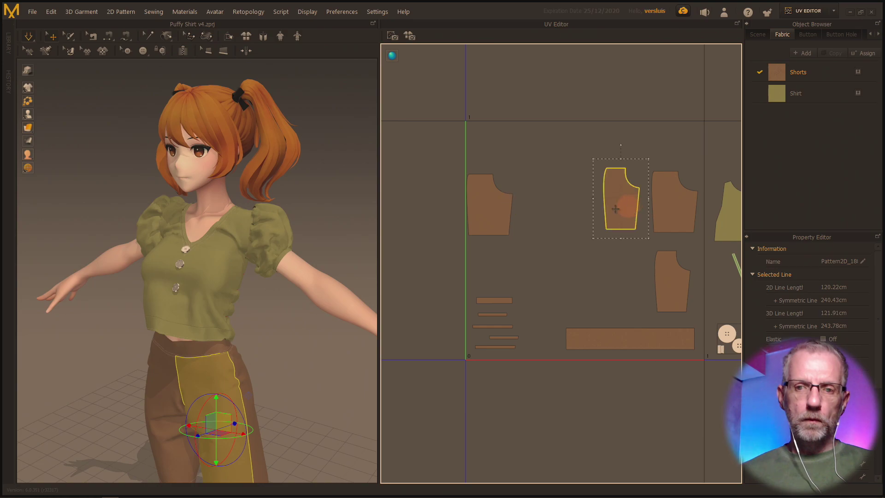
left_click_drag(488, 202, 626, 275)
Step: Select all four leg pieces and scale them up together to fill the space above the waistband piece
left_click_drag(559, 153, 672, 276)
left_click_drag(697, 316, 696, 316)
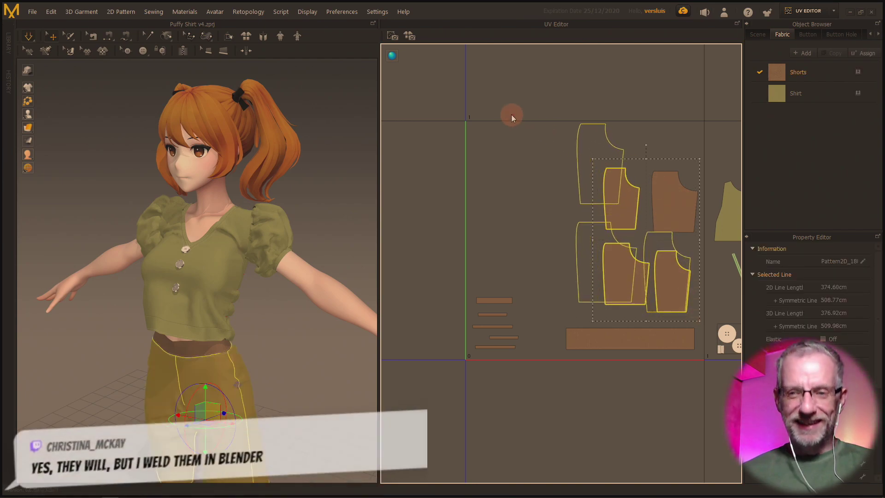
left_click_drag(573, 130, 630, 193)
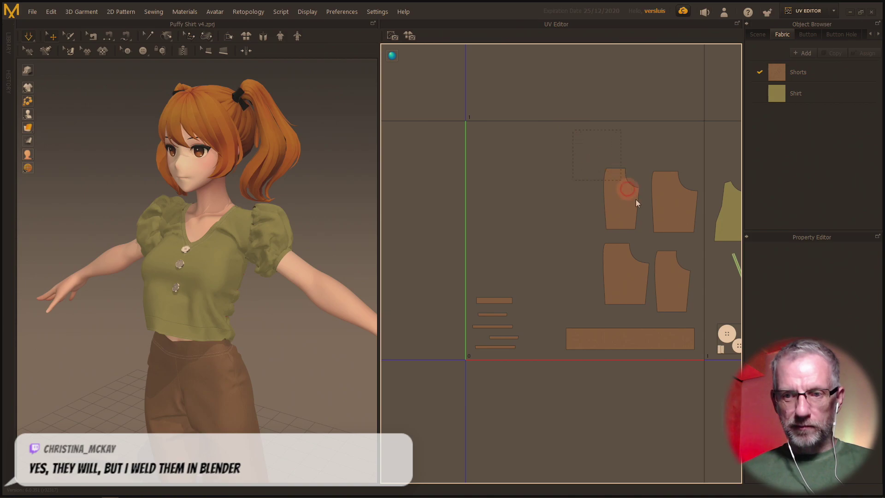
left_click_drag(701, 317, 701, 319)
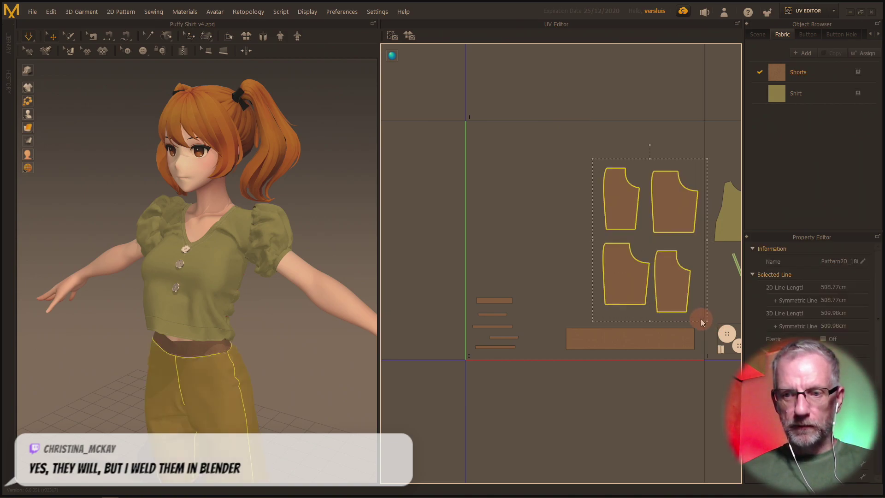
left_click_drag(586, 153, 512, 116)
left_click_drag(599, 169, 597, 176)
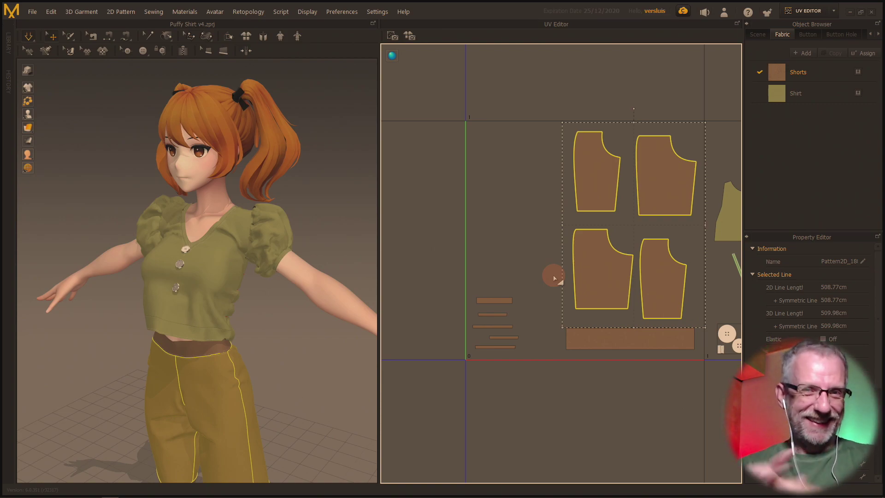
scroll(504, 261, "up", 3)
scroll(504, 263, "down", 5)
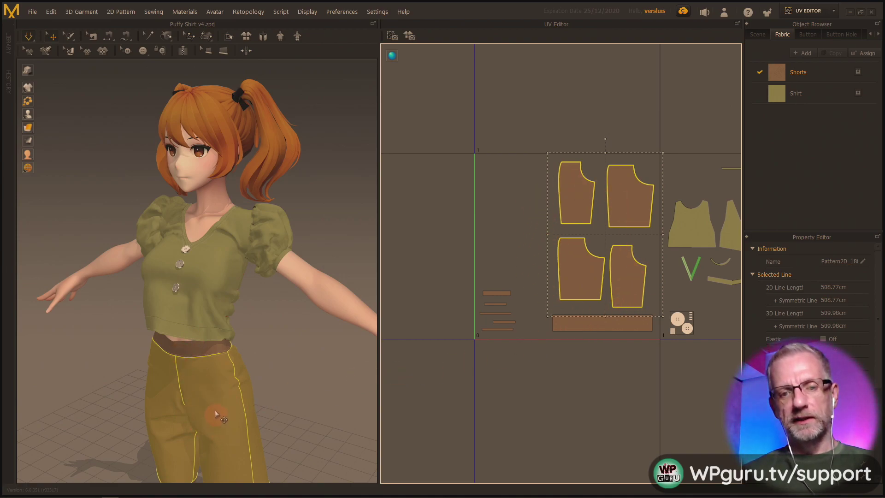
Step: Look at the shorts' patterns as a selected group in the Simulation workspace's 2D Pattern Window, and return to the UV Editor
left_click(831, 12)
left_click(812, 29)
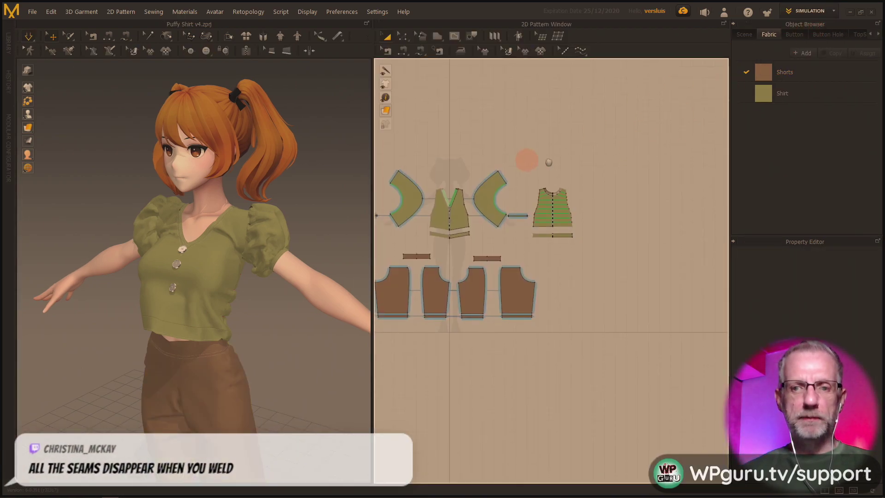
right_click_drag(525, 161, 623, 142)
left_click_drag(632, 298, 451, 228)
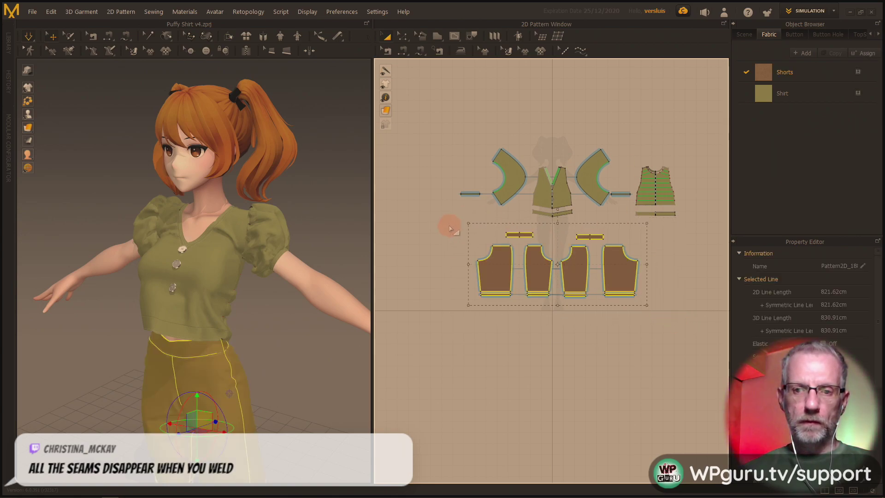
left_click(833, 12)
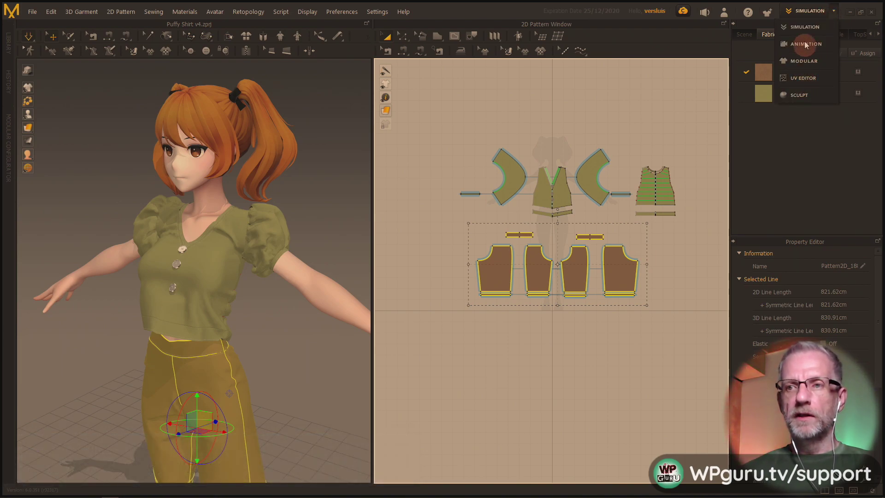
left_click(801, 78)
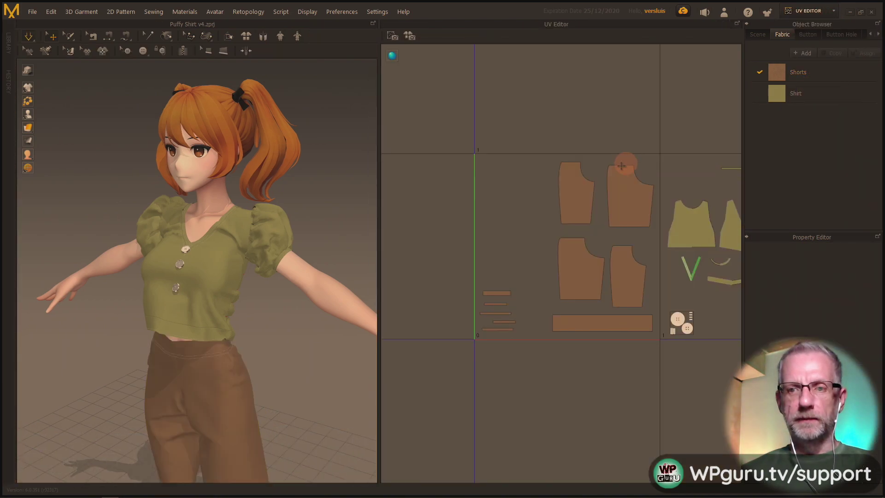
Step: Move all the shorts' UV pieces together out of the 0-1 tile, up and to the right above the shirt pieces
middle_click_drag(617, 283, 543, 258)
scroll(543, 258, "up", 3)
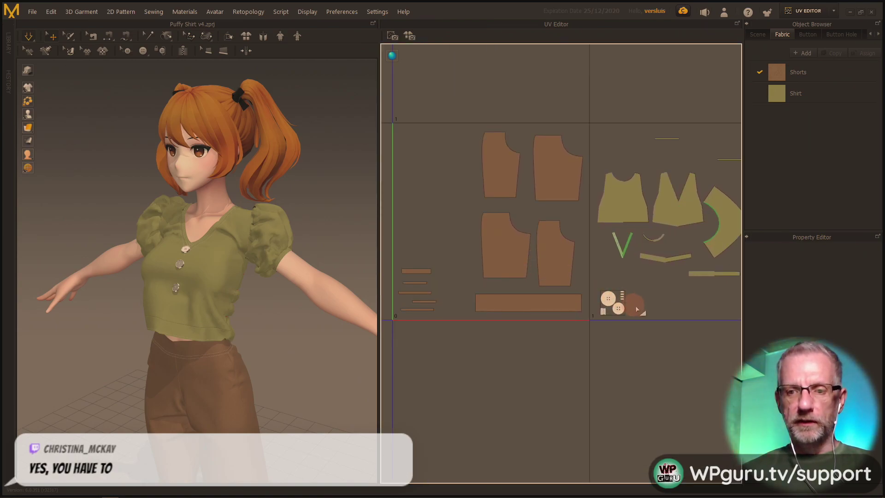
scroll(639, 335, "up", 2)
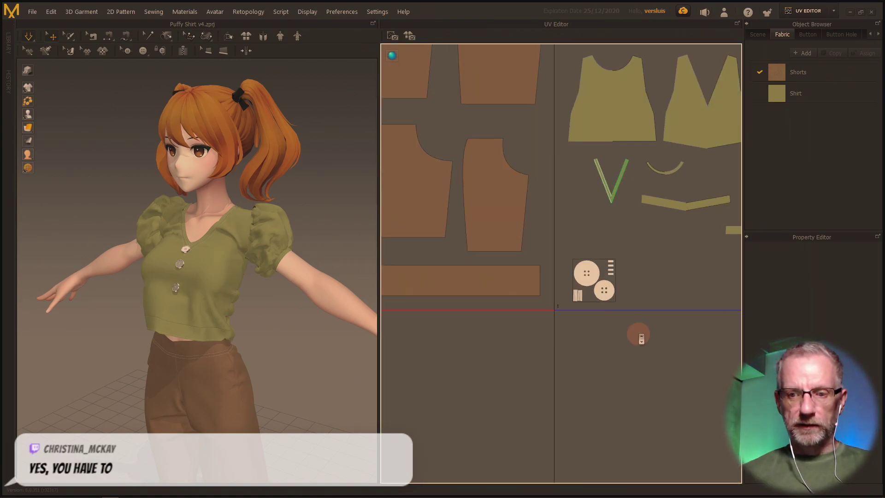
left_click_drag(631, 316, 563, 240)
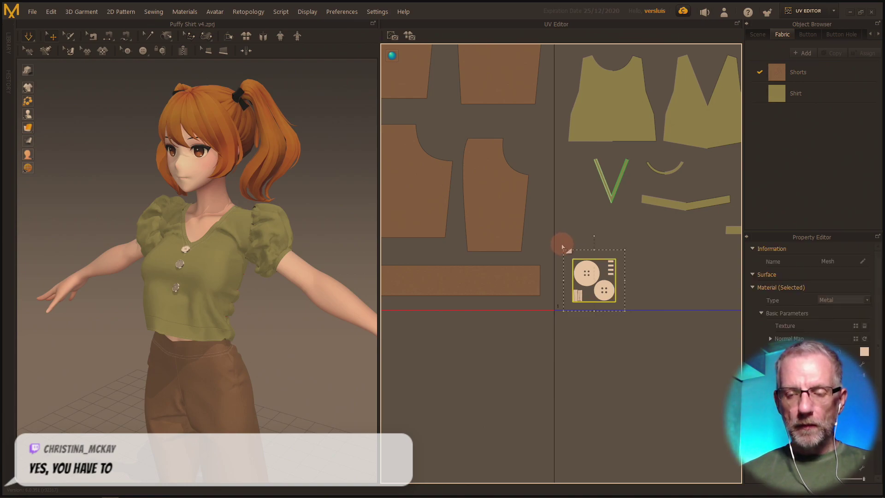
scroll(563, 249, "down", 5)
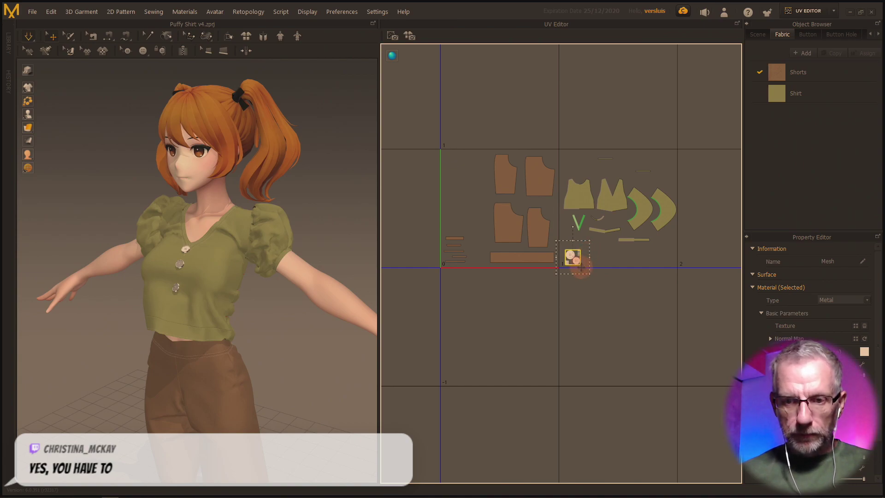
left_click_drag(553, 297, 532, 247)
left_click_drag(464, 139, 557, 291)
left_click_drag(539, 177, 713, 59)
Step: Fit the button mesh's UVs to 0-1, using Length (Absolute) with 15.00 mm
left_click_drag(597, 293, 493, 224)
right_click(494, 223)
left_click(523, 262)
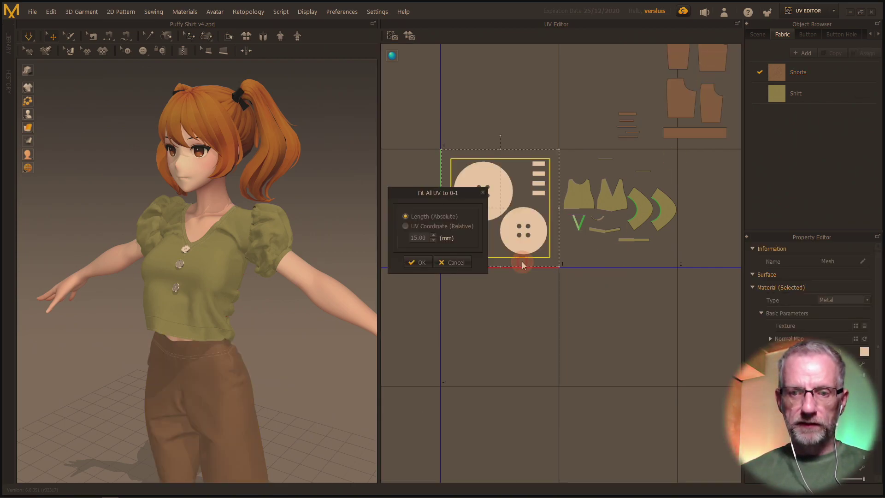
left_click(415, 262)
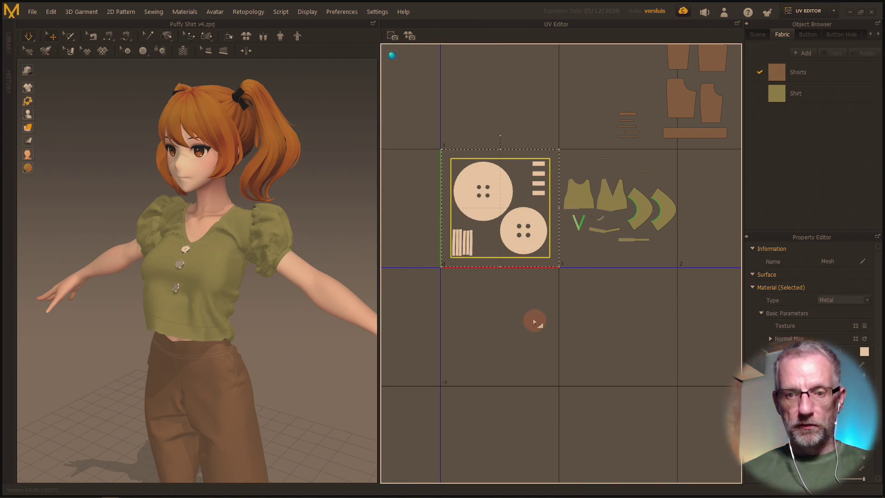
middle_click_drag(534, 319, 446, 341)
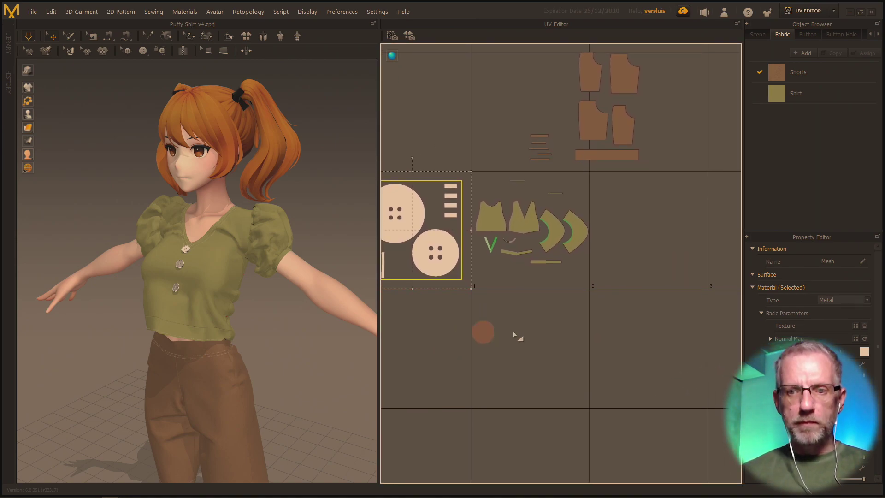
scroll(522, 332, "up", 4)
scroll(522, 332, "down", 6)
middle_click_drag(522, 332, 516, 362)
scroll(509, 361, "down", 2)
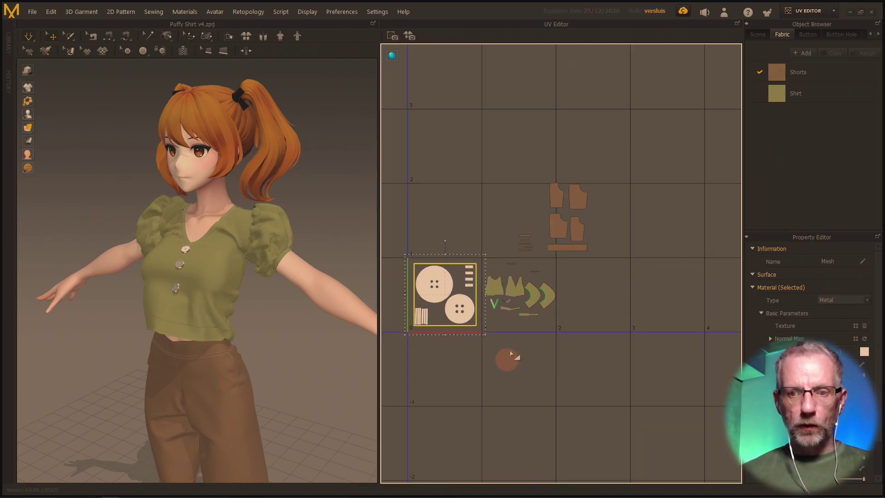
Step: Select all the shorts' UV pieces and move them together into the third UV tile, beside the shirt pieces
left_click_drag(511, 159, 618, 311)
scroll(621, 312, "down", 2)
scroll(621, 313, "up", 4)
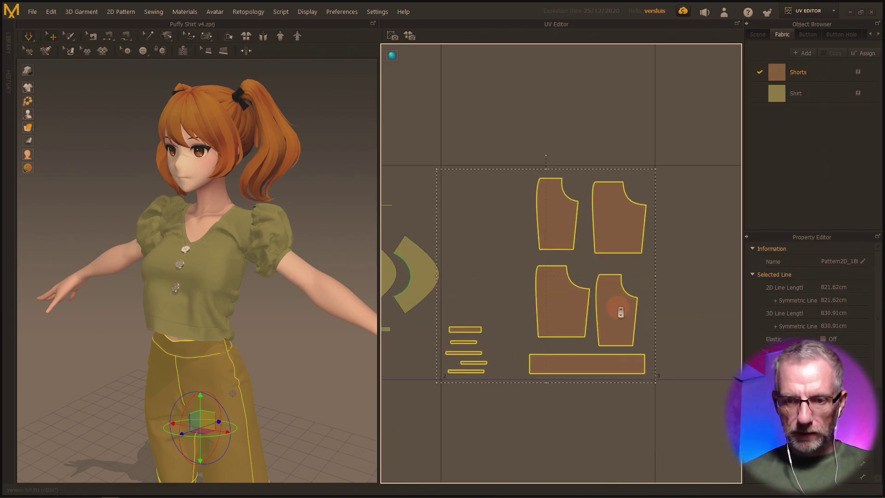
scroll(619, 310, "down", 2)
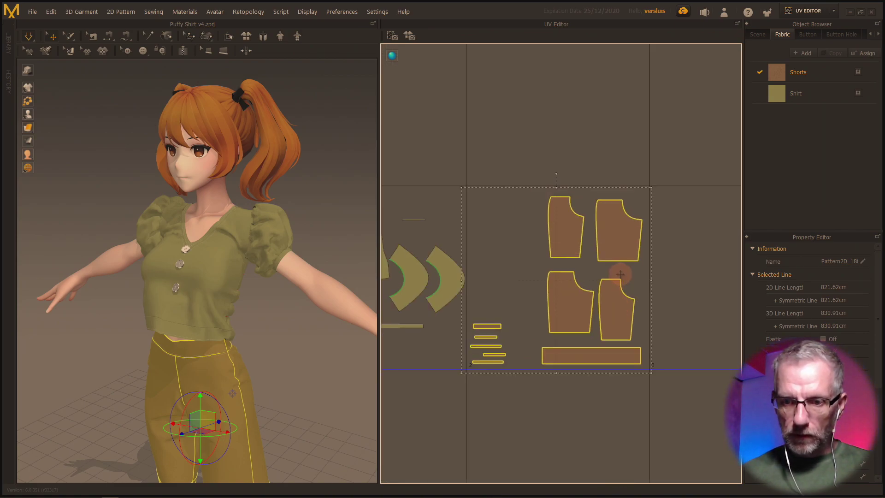
scroll(584, 310, "down", 5)
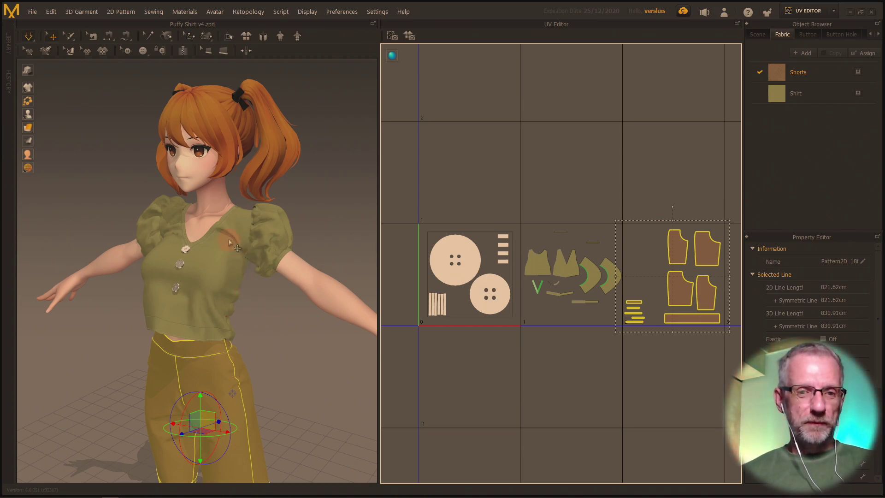
Step: Return to the Simulation workspace and select all the shorts' patterns in the 2D Pattern Window
left_click(830, 11)
left_click(816, 26)
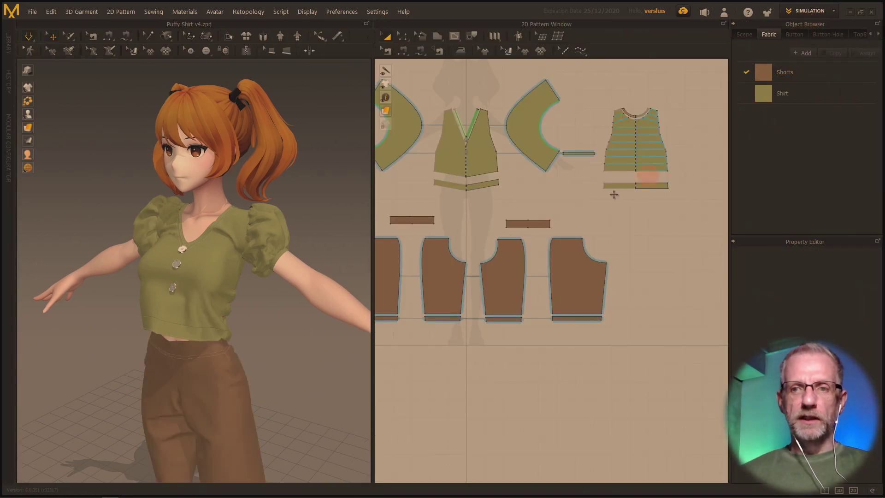
left_click_drag(643, 285, 432, 205)
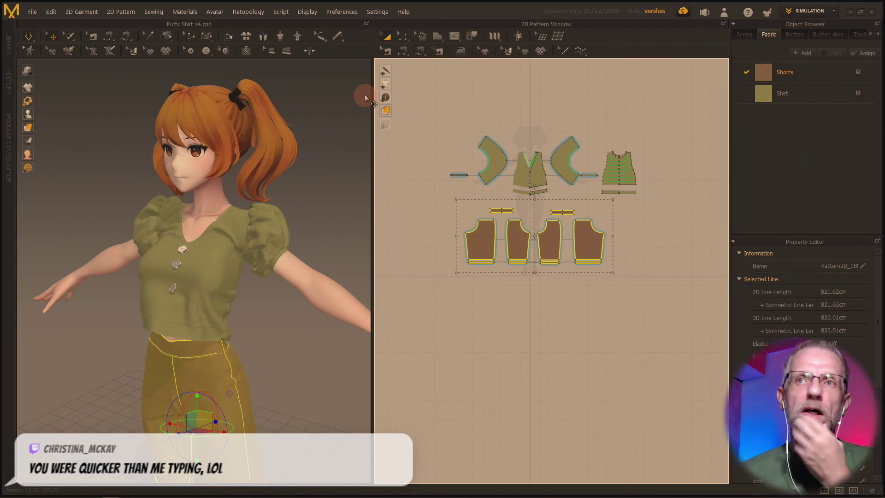
Step: Start an OBJ (Selected) export of the shorts, naming the file "Shorts v2" in the OBJs folder
left_click(35, 13)
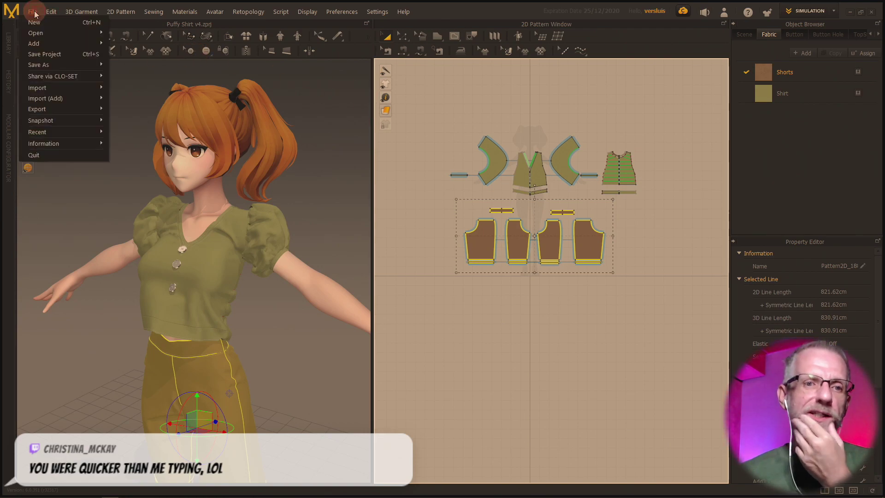
mouse_move(55, 109)
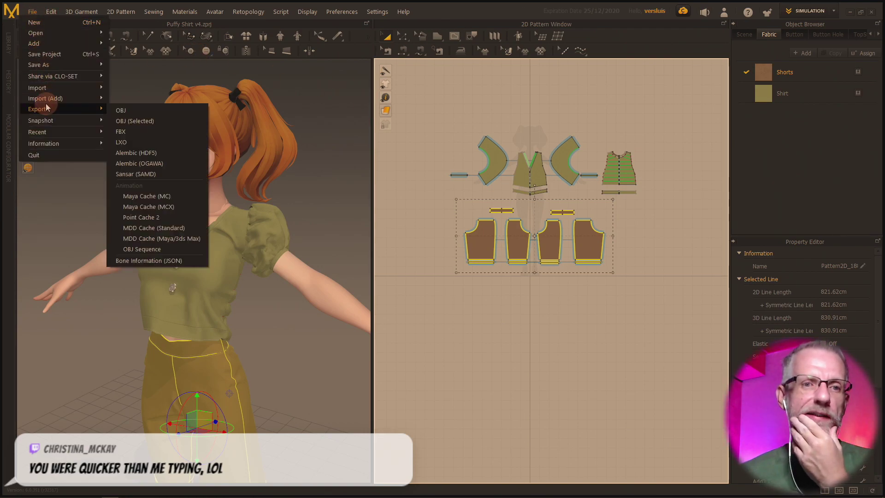
left_click(143, 120)
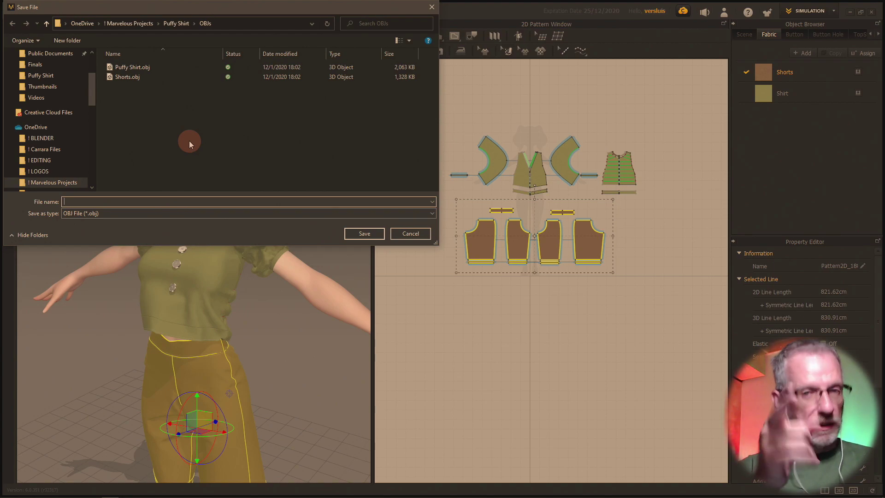
type("Puffy")
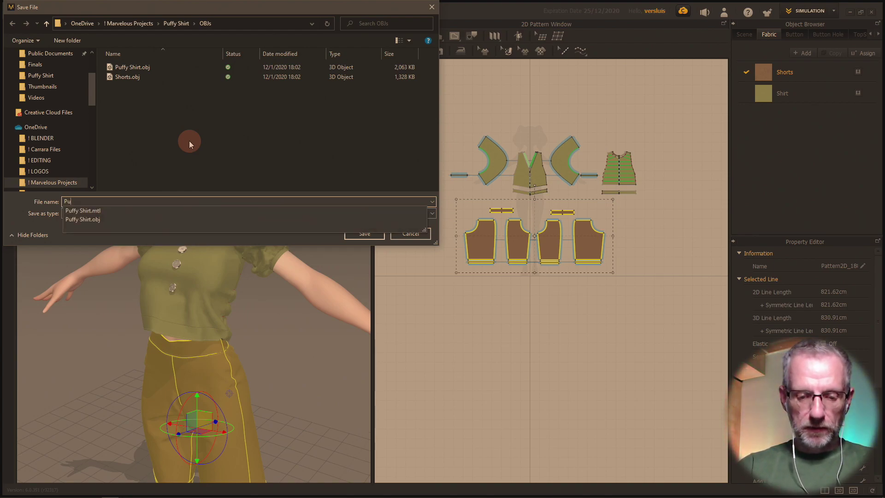
key("BackSpace")
key("BackSpace")
key("BackSpace")
key("BackSpace")
key("BackSpace")
key("BackSpace")
type("Shorts v2")
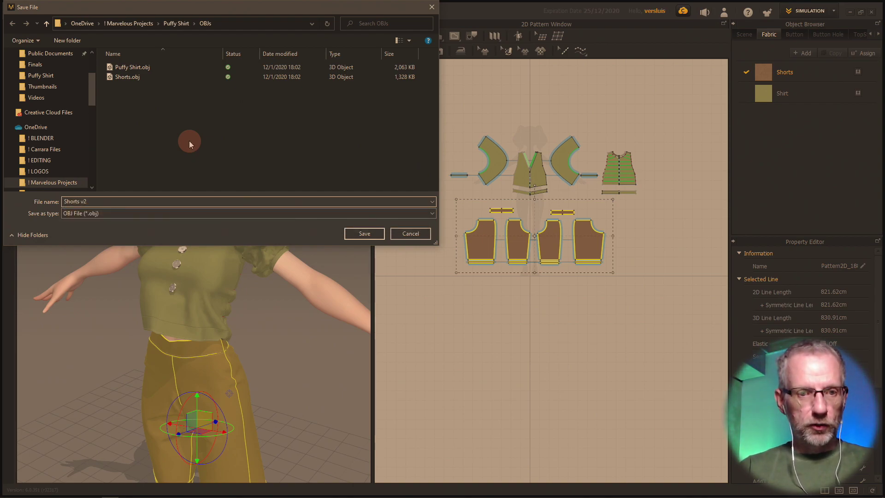
key("Return")
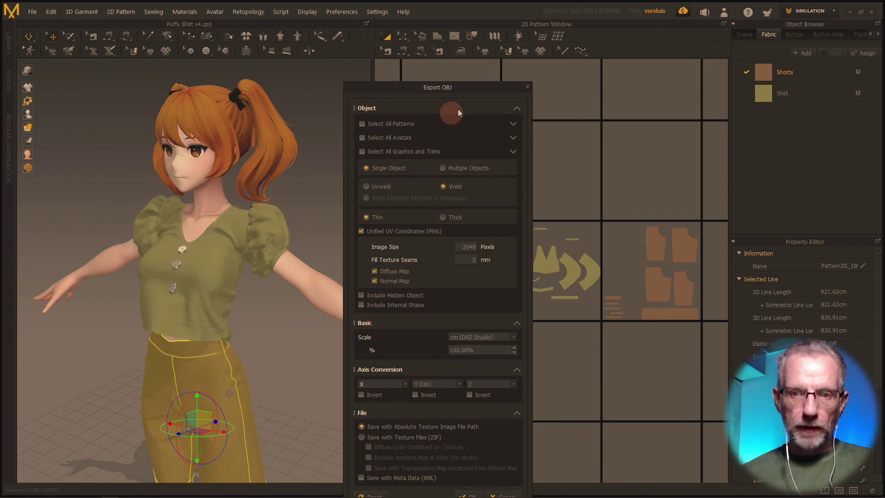
Step: Export the shorts OBJ as Unweld, with the Diffuse Map and Normal Map options turned off
left_click_drag(473, 86, 305, 19)
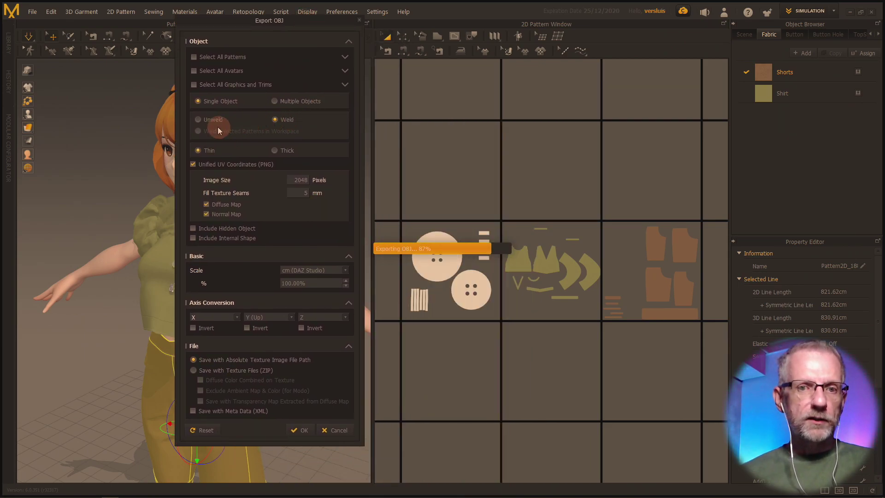
left_click(198, 119)
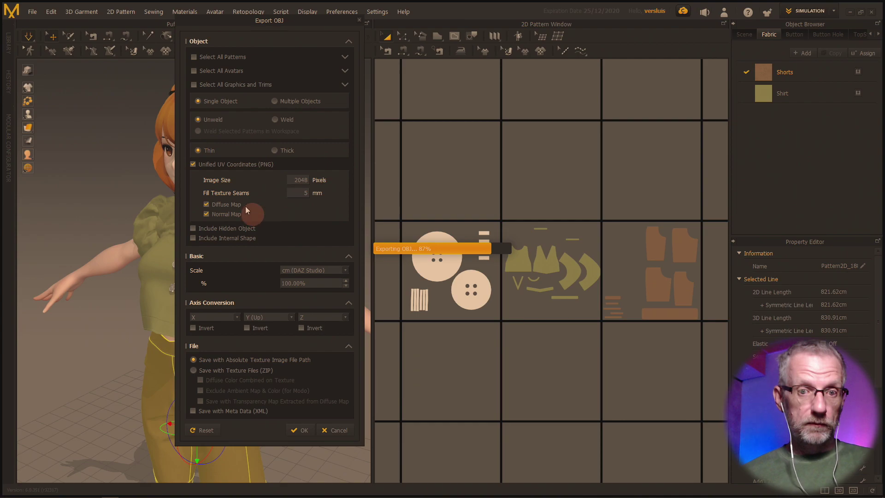
left_click(206, 204)
left_click(207, 214)
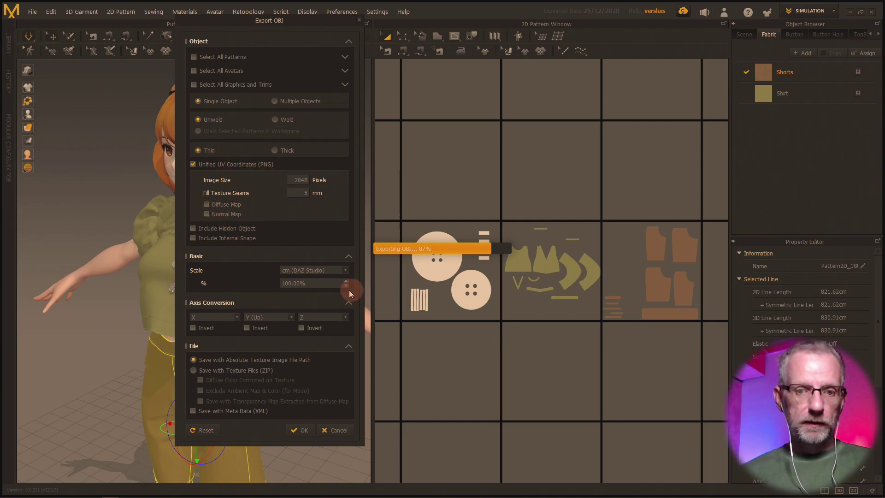
left_click(326, 284)
left_click(303, 432)
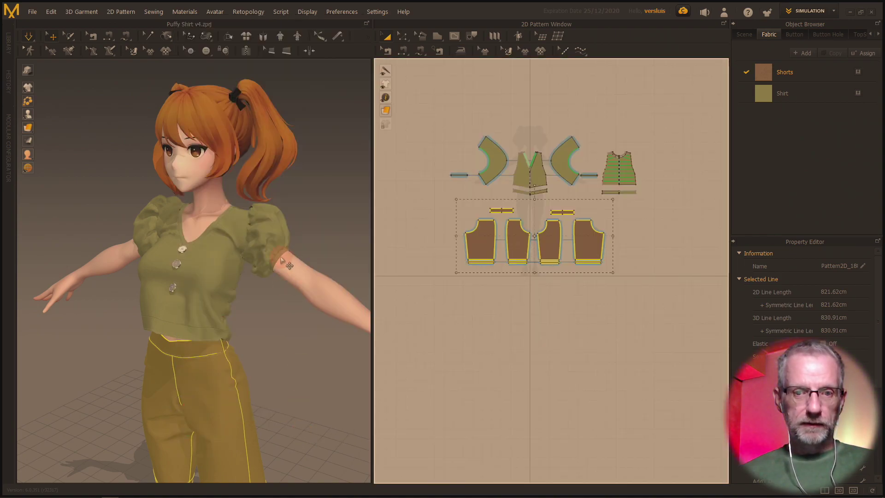
Step: Select all the shirt patterns and start an OBJ (Selected) export named "Puffy Shirt v2" in the OBJs folder
left_click_drag(646, 115, 442, 203)
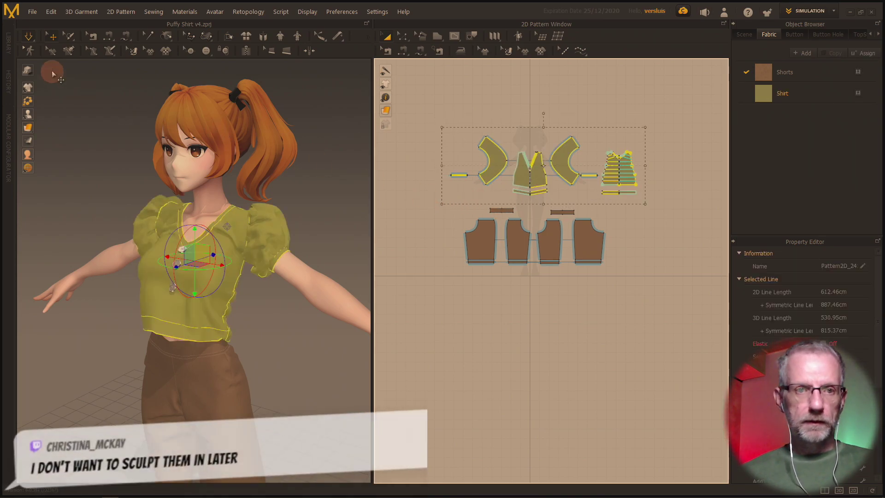
left_click(32, 13)
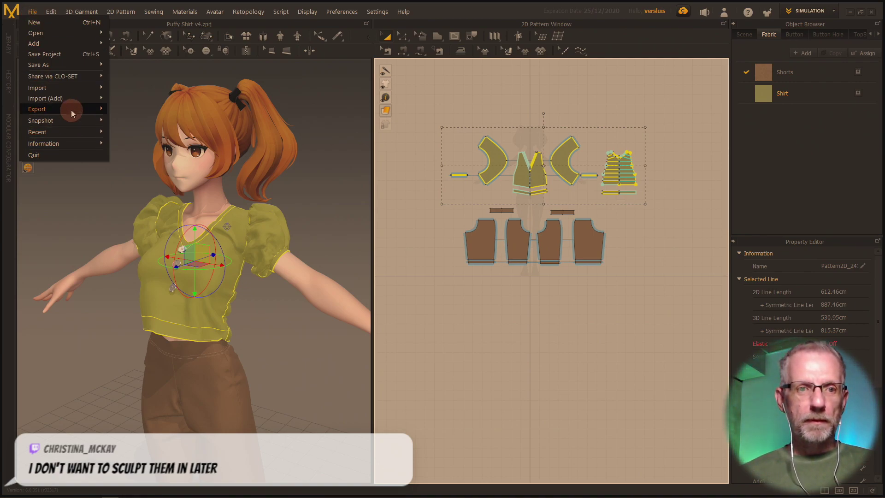
mouse_move(71, 110)
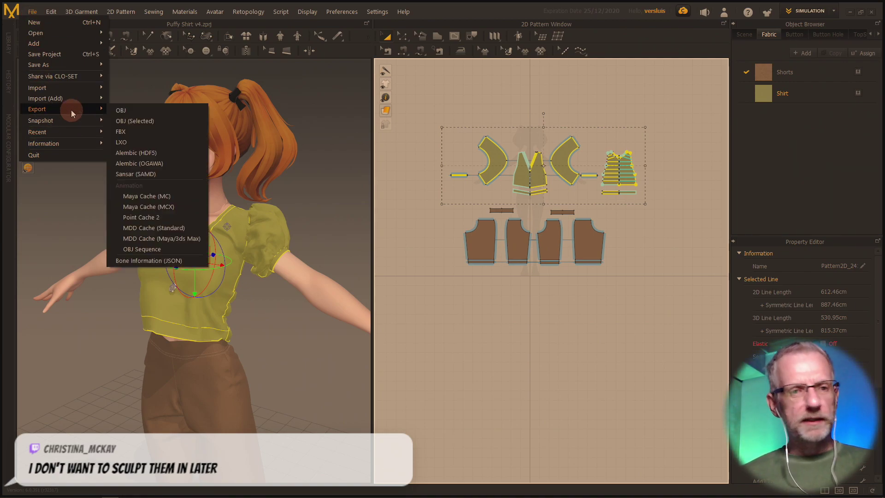
left_click(152, 122)
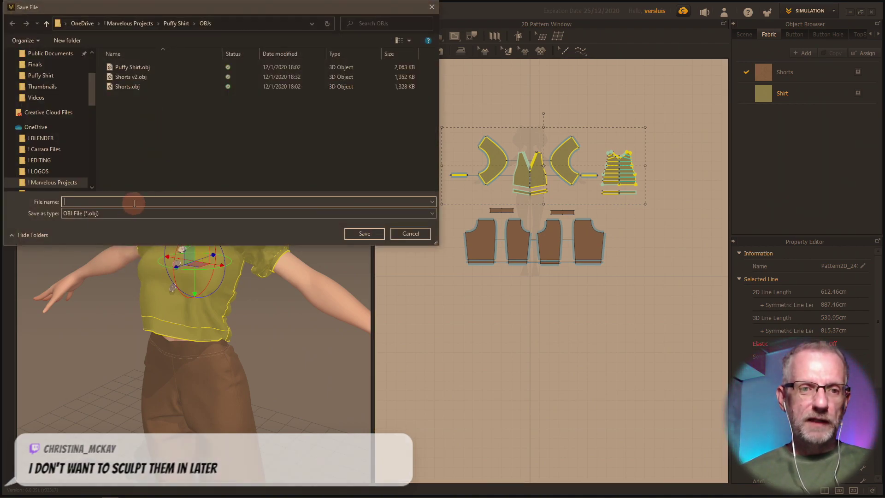
left_click(134, 204)
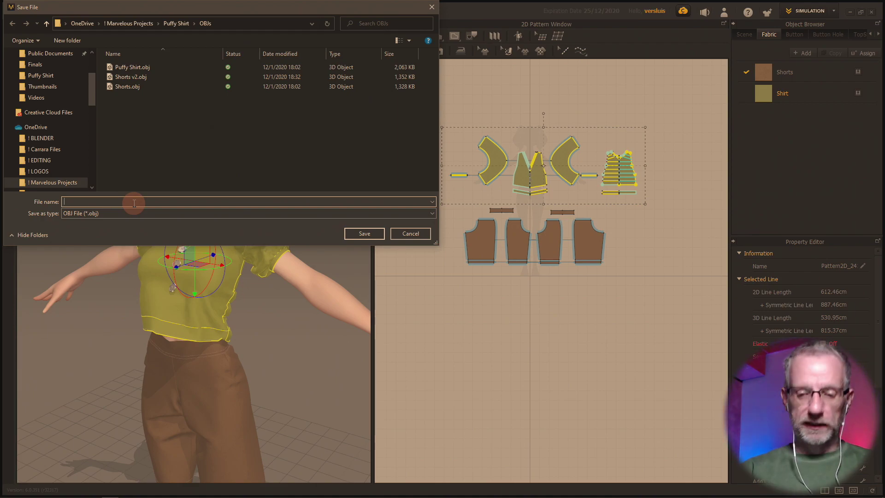
type("Puffy Shirt v2")
key("Return")
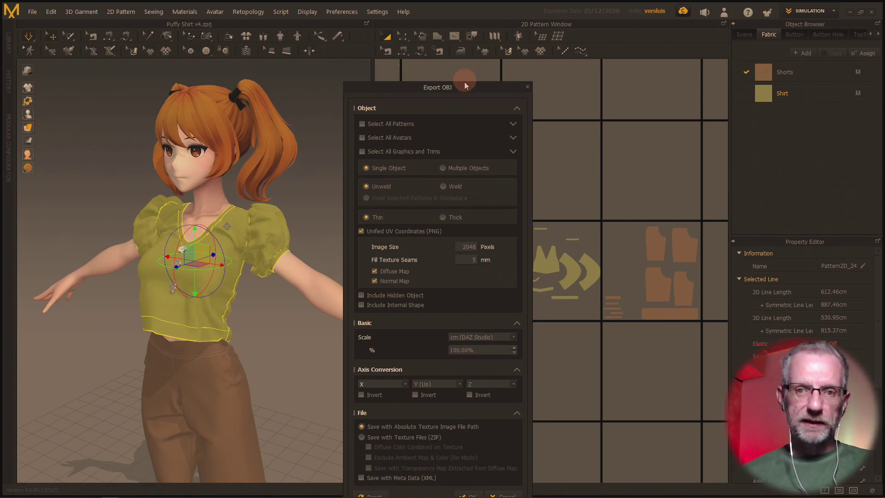
Step: Export the shirt OBJ with Diffuse Map and Normal Map turned off and the scale set to 1%
left_click_drag(460, 87, 305, 29)
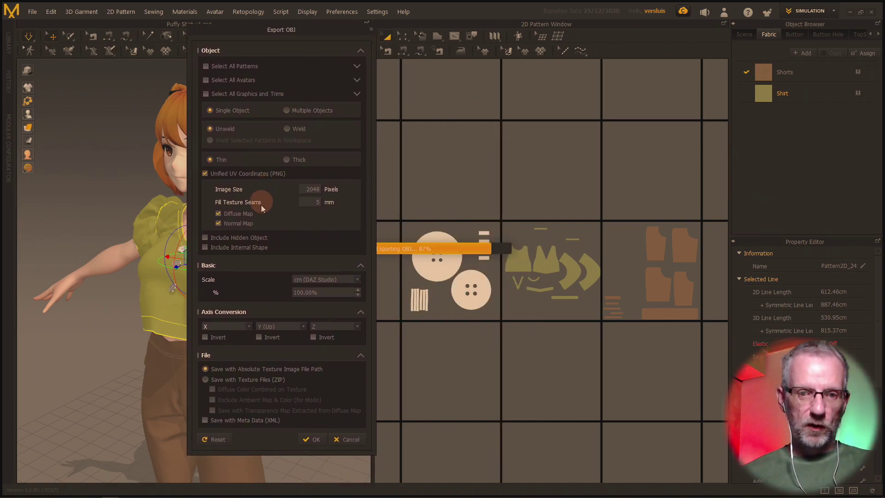
left_click(219, 214)
left_click(218, 224)
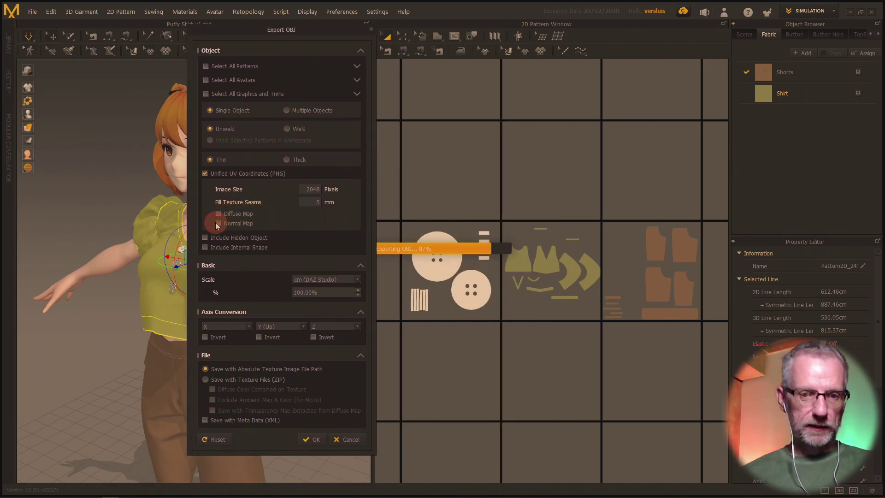
double_click(330, 292)
type("1")
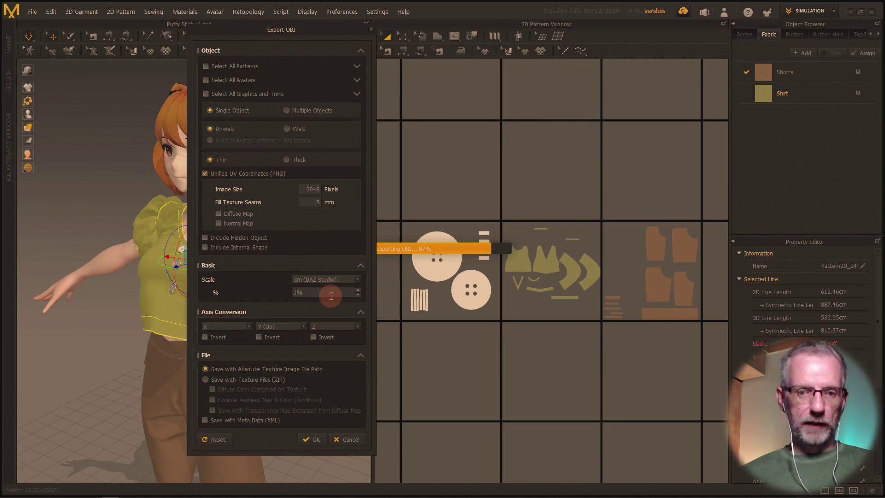
left_click(316, 441)
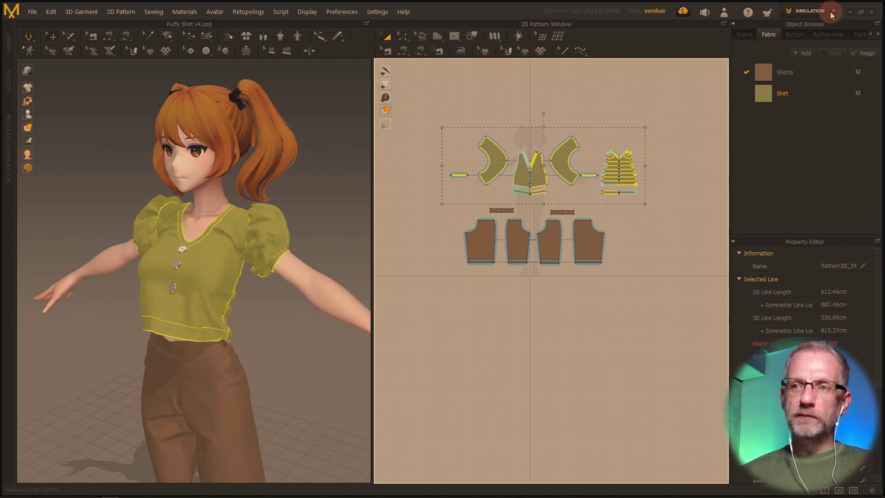
Step: Switch to the UV Editor workspace and open the Bake Textures settings
left_click(834, 10)
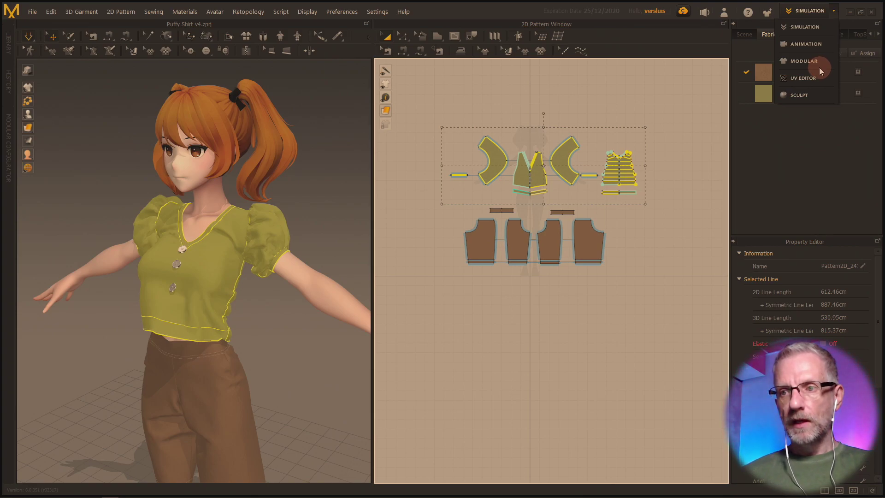
left_click(802, 78)
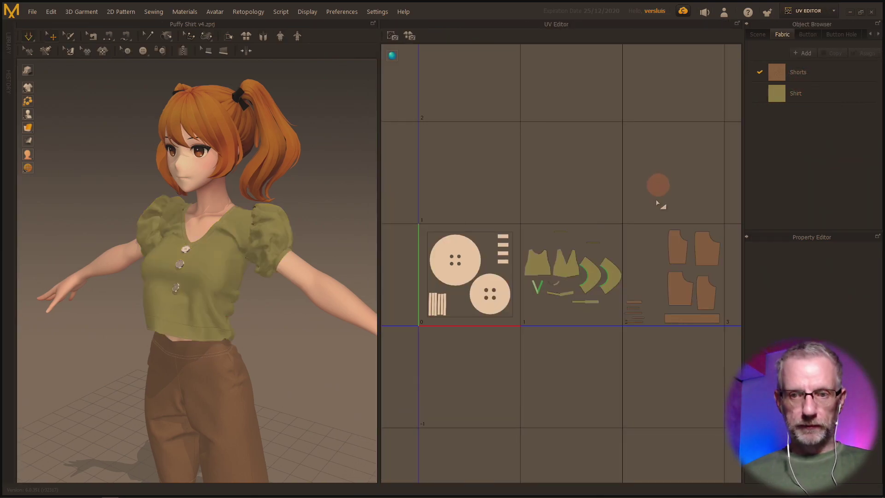
left_click(409, 38)
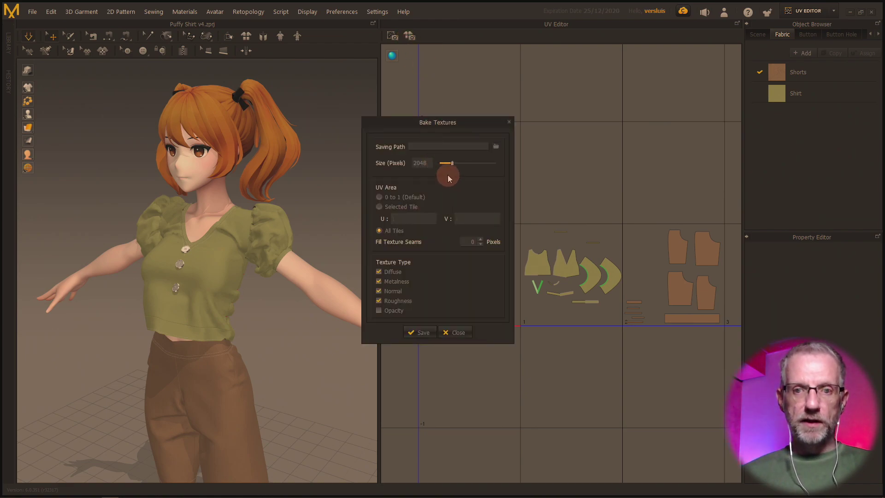
Step: For the bake's saving path, create a new folder named "Materials v2" inside the Puffy Shirt folder
left_click(496, 146)
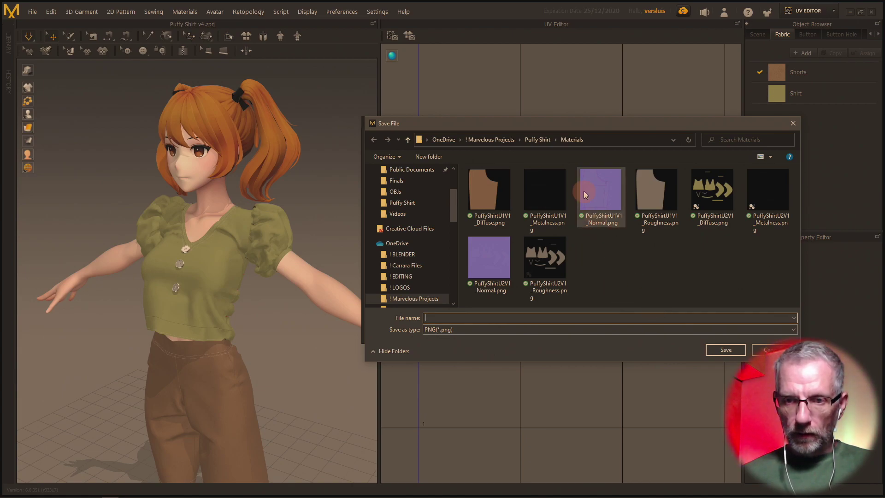
left_click(543, 140)
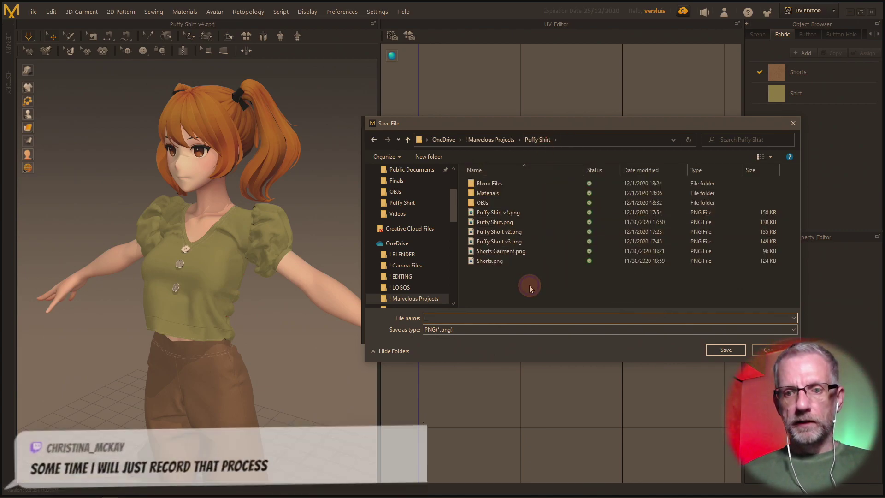
right_click(529, 288)
mouse_move(483, 468)
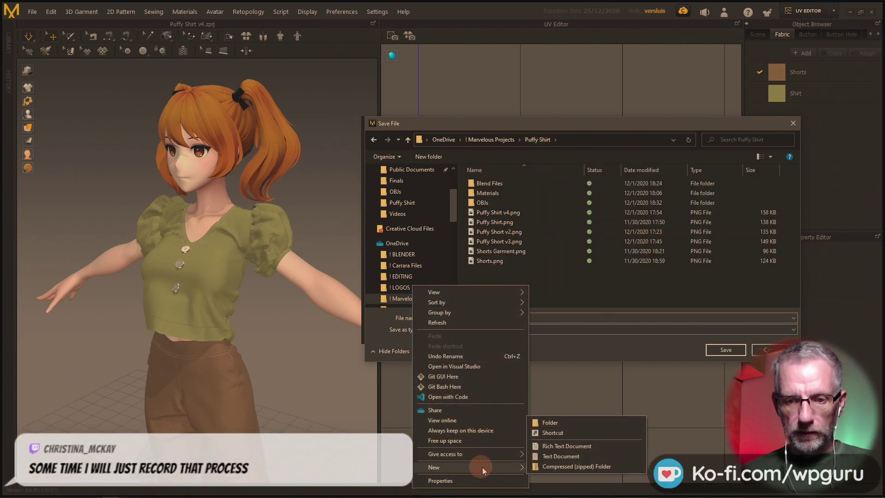
left_click(551, 423)
type("Materials v2")
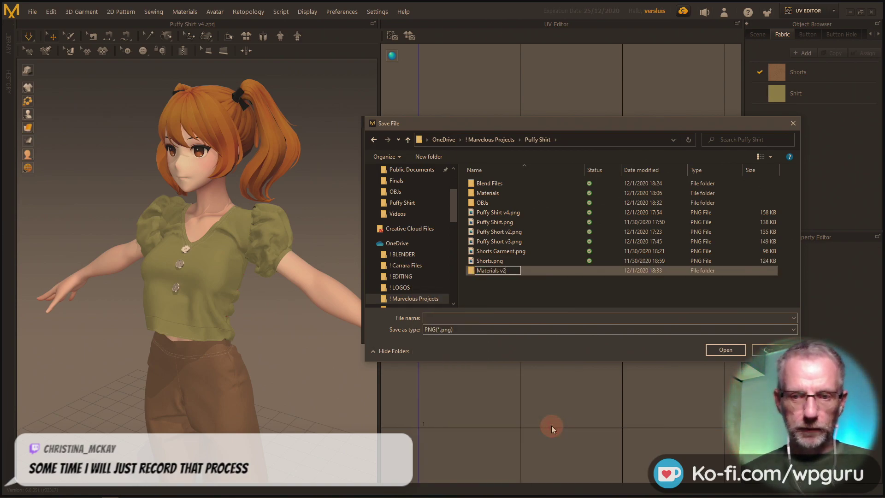
left_click(521, 294)
Step: Set the bake's saving path to "Puffy Shirt" inside the Materials v2 folder, bake the textures and close the bake settings
double_click(502, 203)
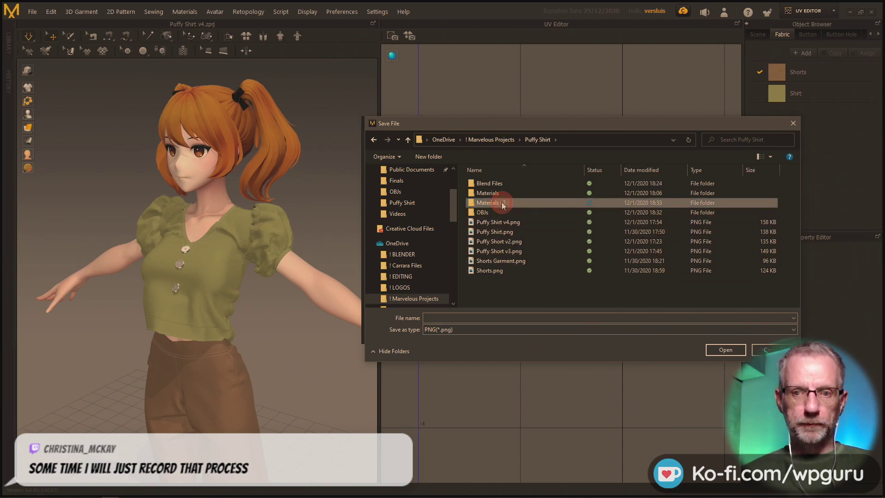
left_click(596, 319)
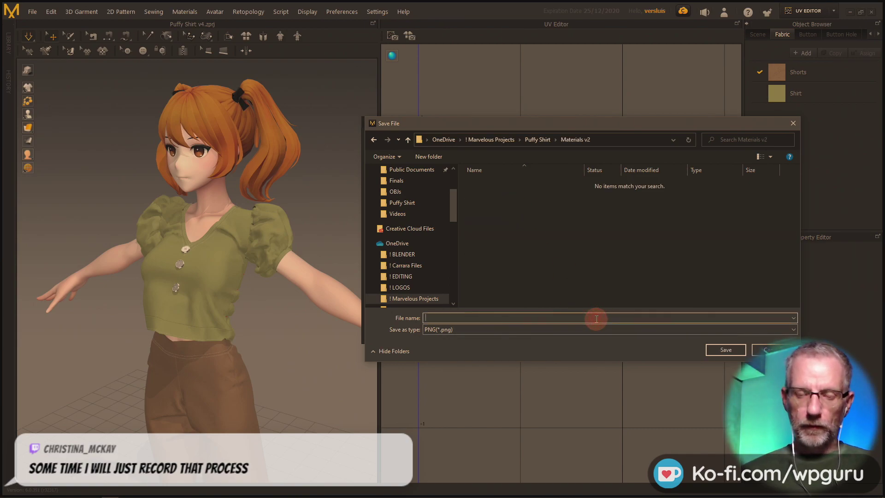
type("Puff")
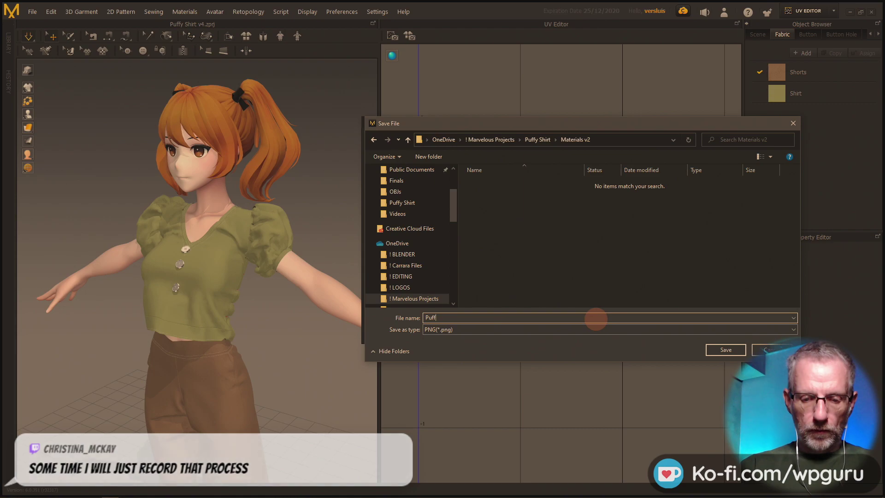
type("y Shirt")
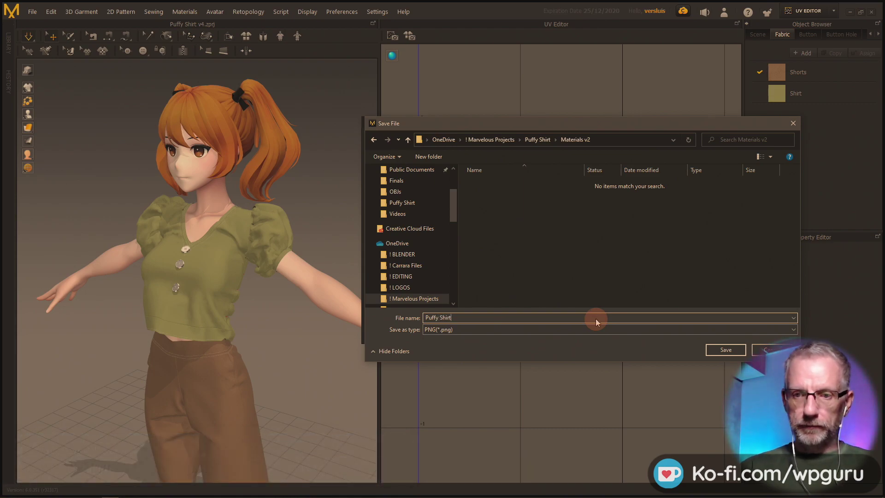
key("Return")
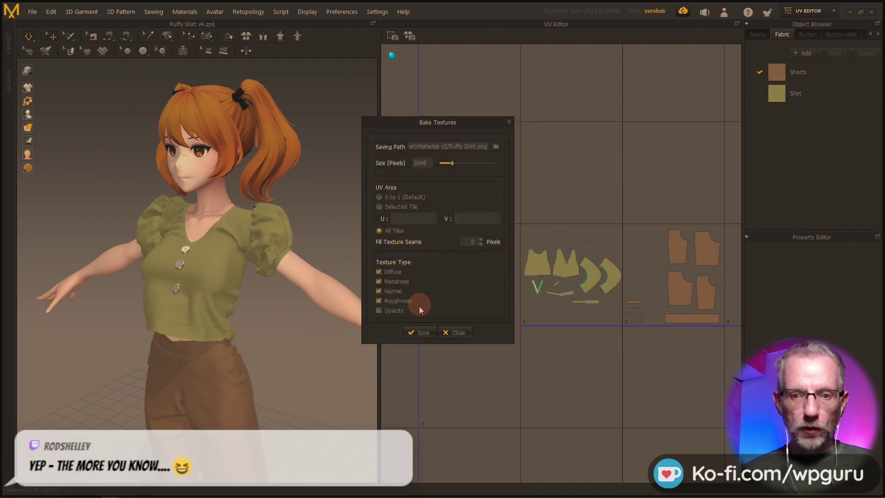
left_click(411, 333)
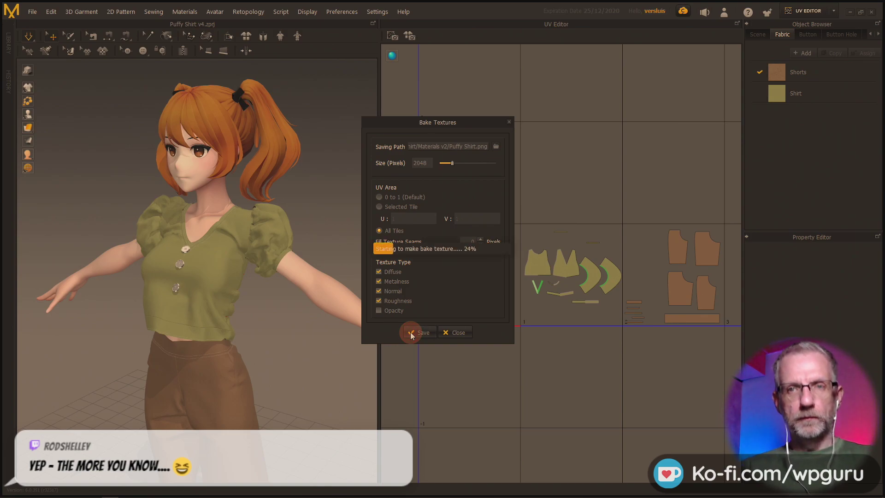
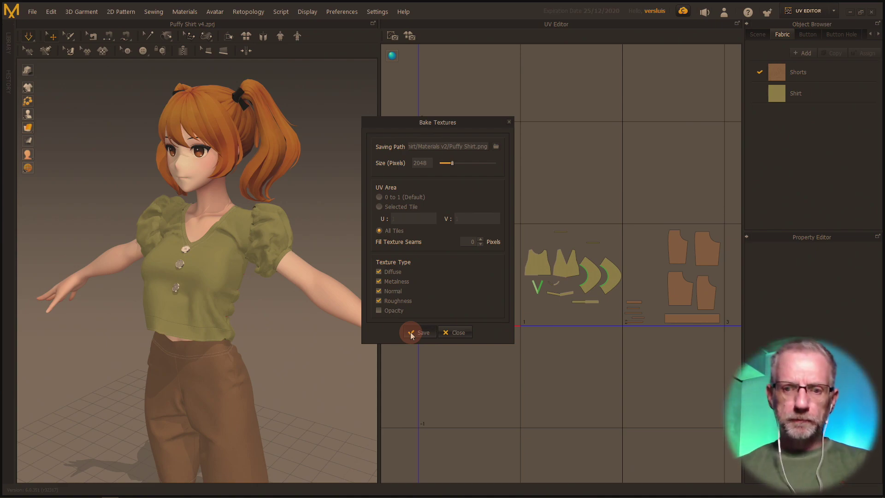
left_click(458, 333)
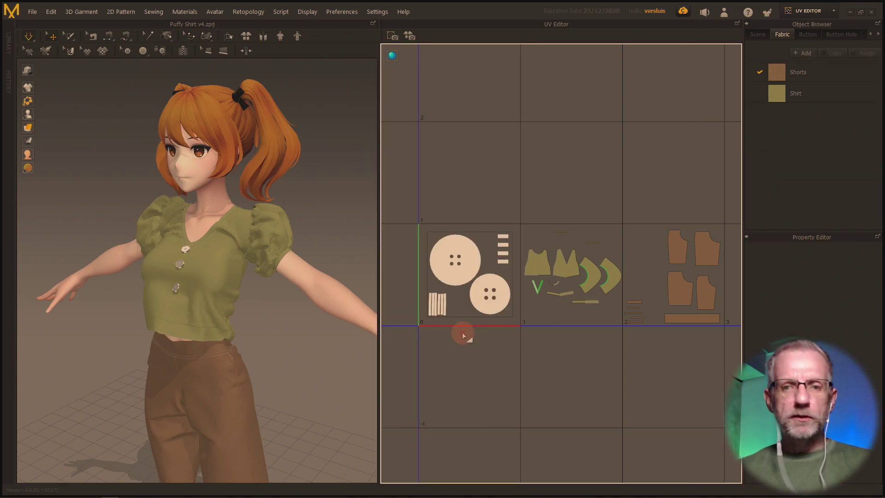
Step: Switch to Blender and delete the old Puffy Shirt and Shorts objects from the scene
key("alt+Tab")
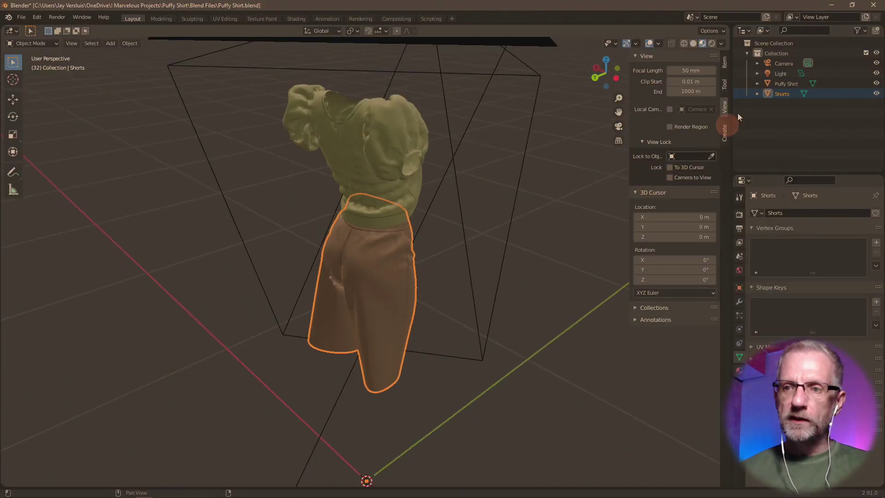
left_click(787, 84)
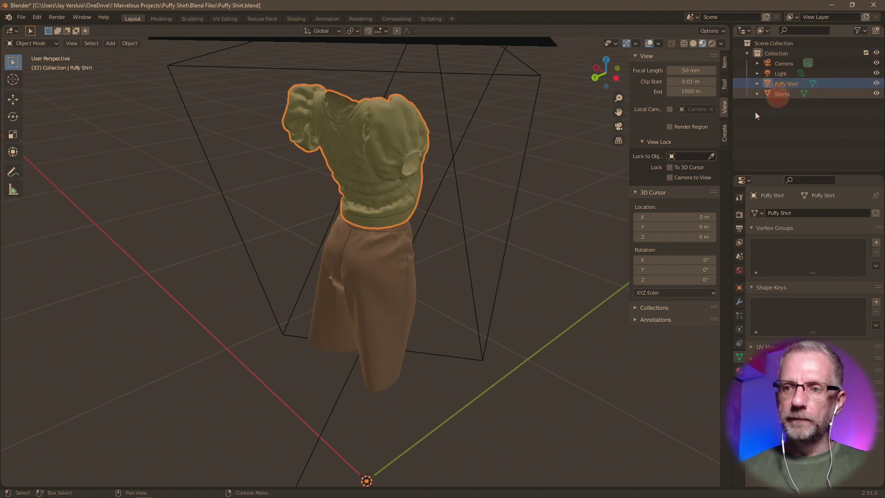
key("x")
left_click(479, 211)
left_click(779, 83)
key("x")
left_click(492, 201)
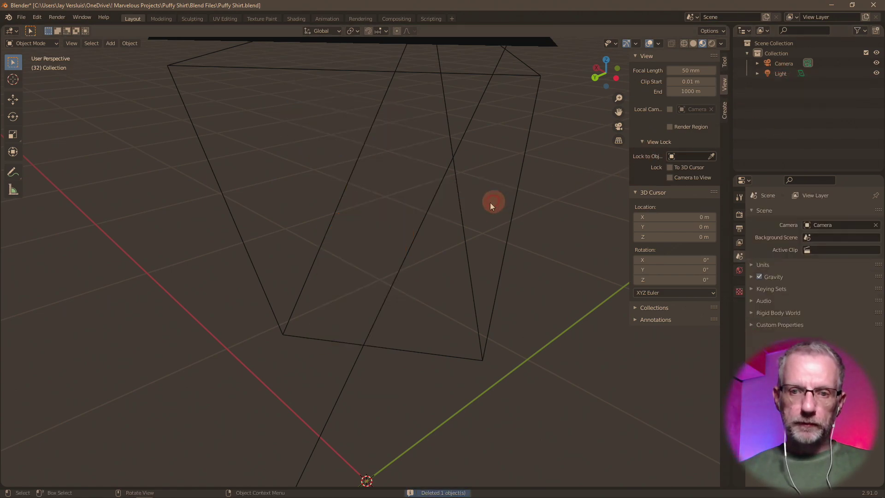
Step: Import "Puffy Shirt v2.obj" from the OBJs folder as a Wavefront OBJ with Keep Vert Order
left_click(22, 17)
mouse_move(39, 153)
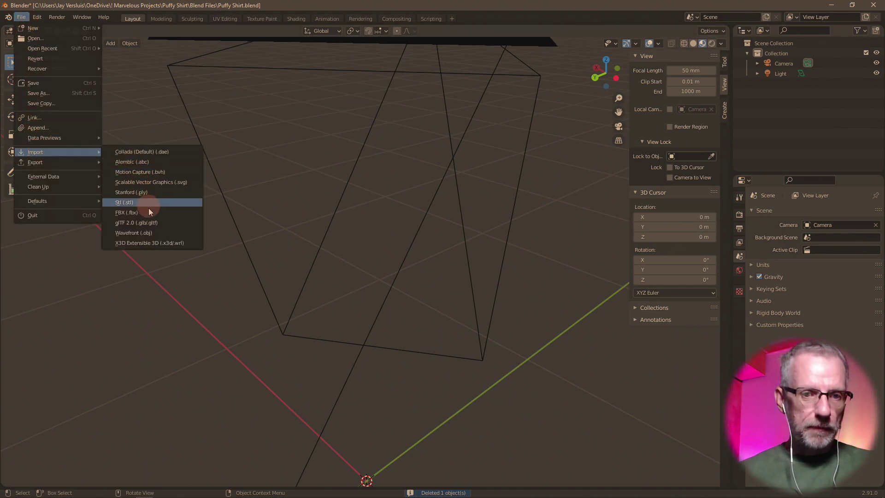
left_click(149, 233)
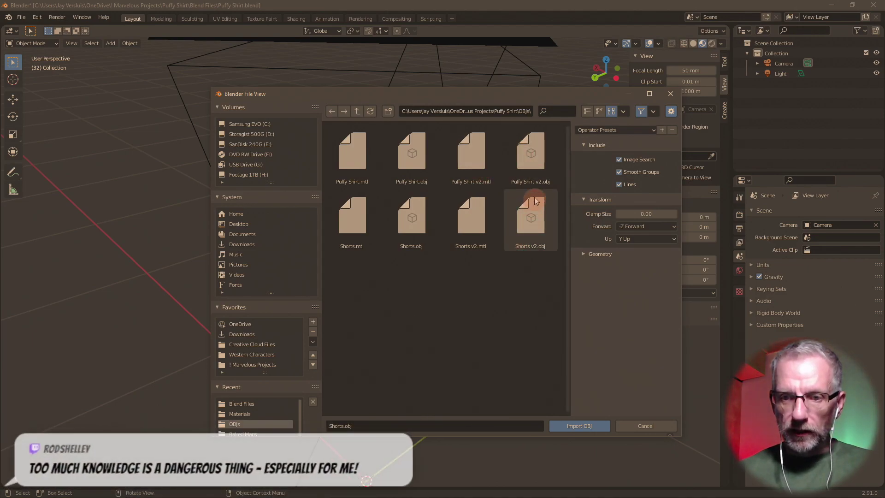
left_click(530, 152)
left_click(587, 254)
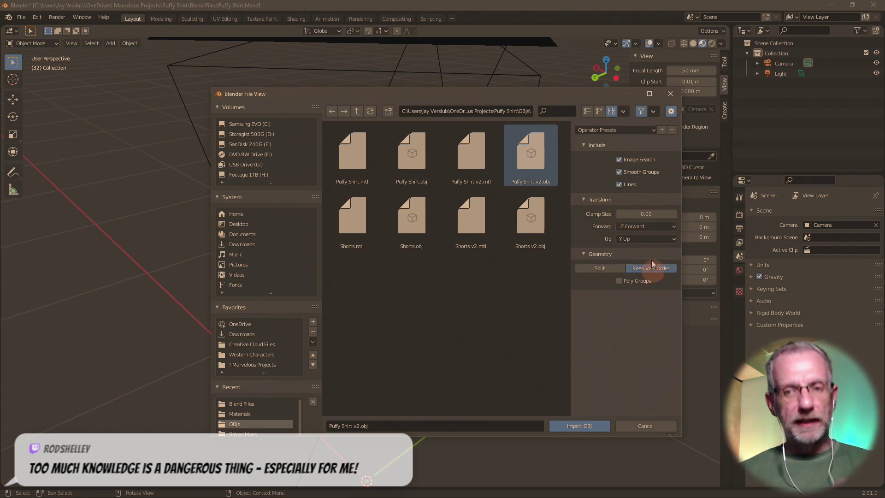
left_click(593, 428)
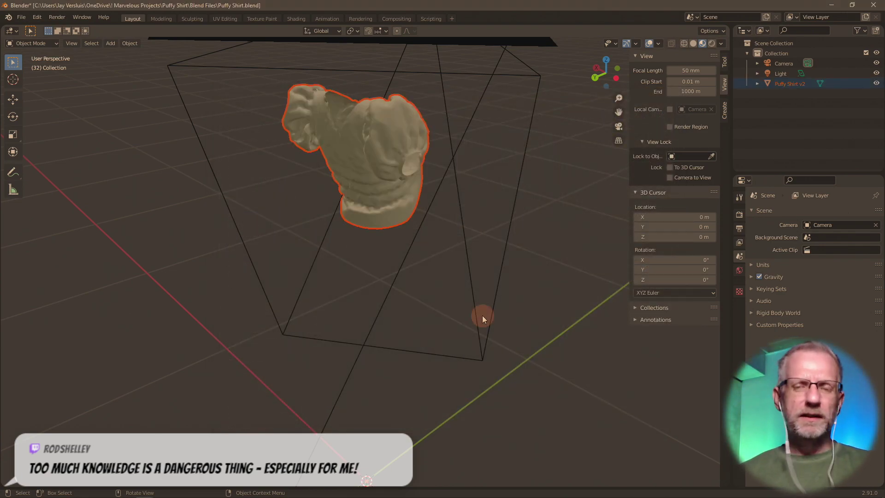
Step: Import "Shorts v2.obj" from the OBJs folder as a Wavefront OBJ
left_click(21, 17)
mouse_move(74, 151)
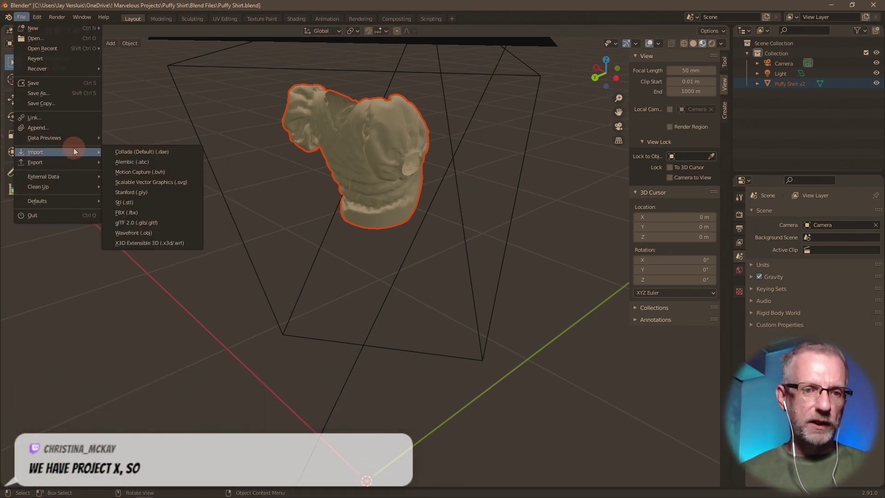
left_click(156, 233)
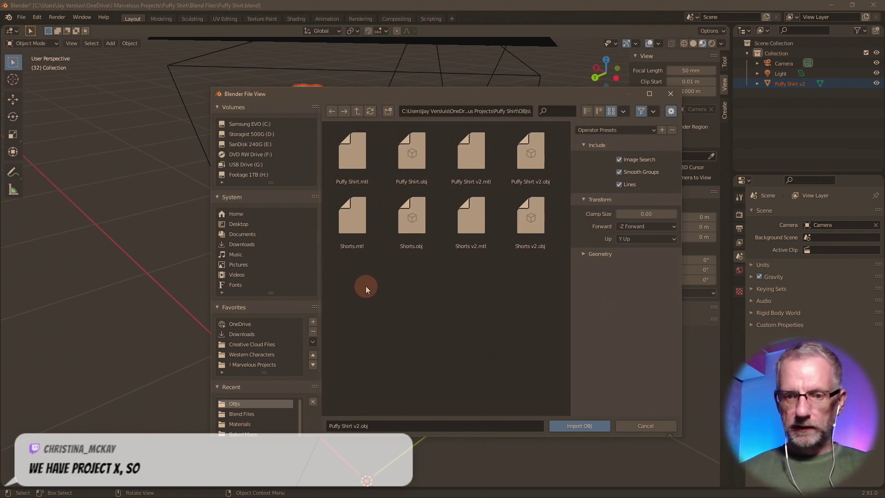
left_click(525, 231)
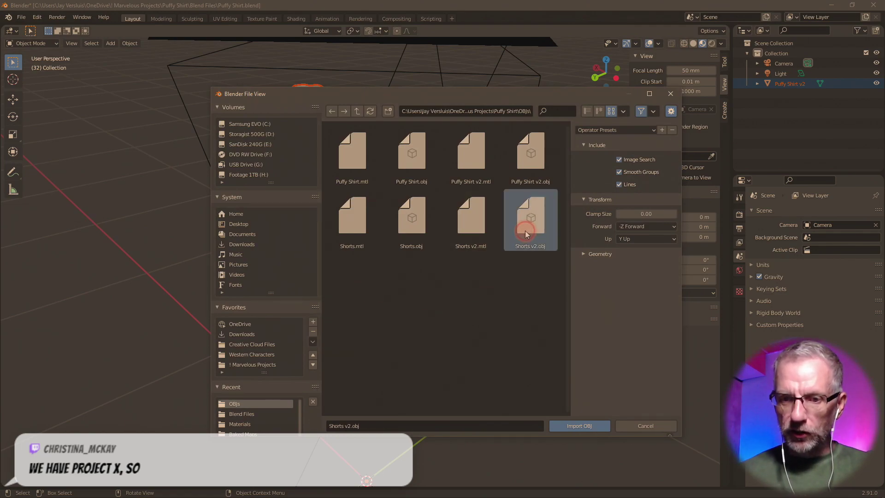
left_click(592, 425)
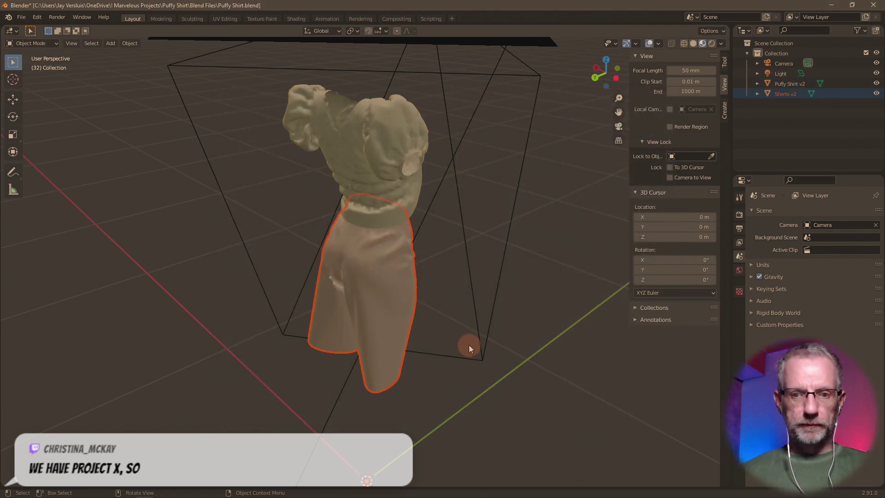
Step: In the Shading workspace, select the Puffy Shirt v2 object and remove all its material slots except mat10
middle_click_drag(477, 239, 278, 223)
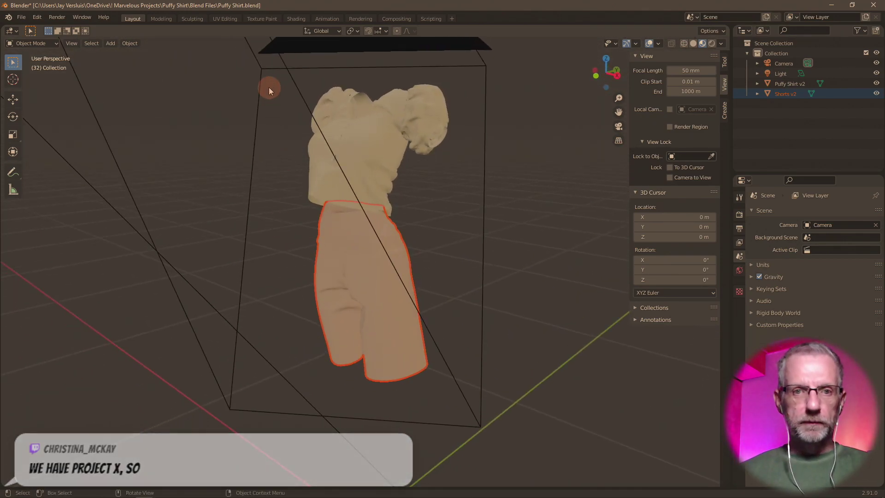
left_click(296, 19)
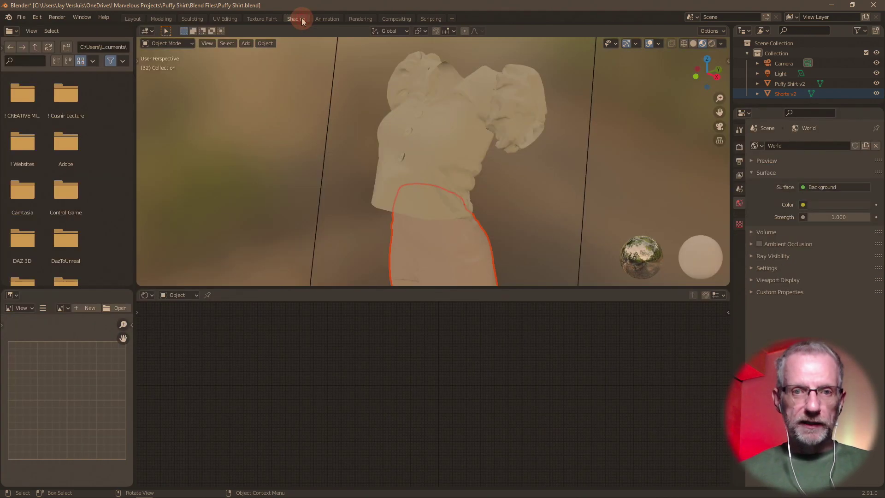
left_click(460, 126)
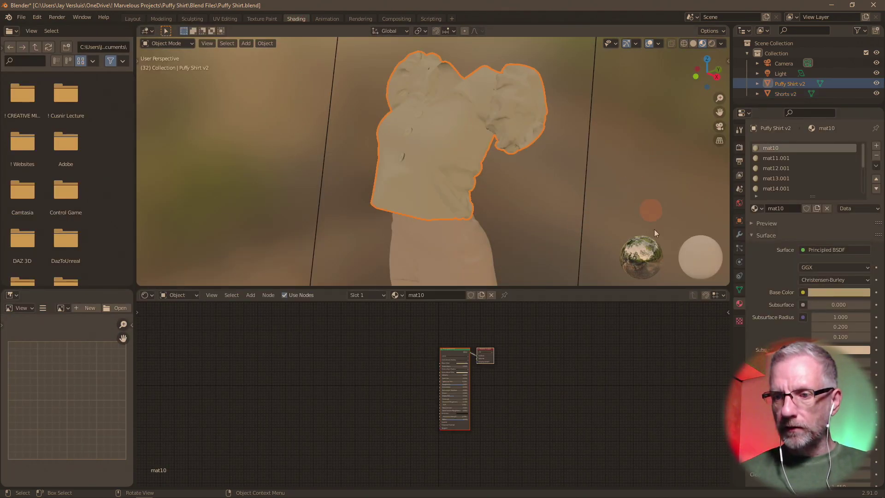
left_click(799, 159)
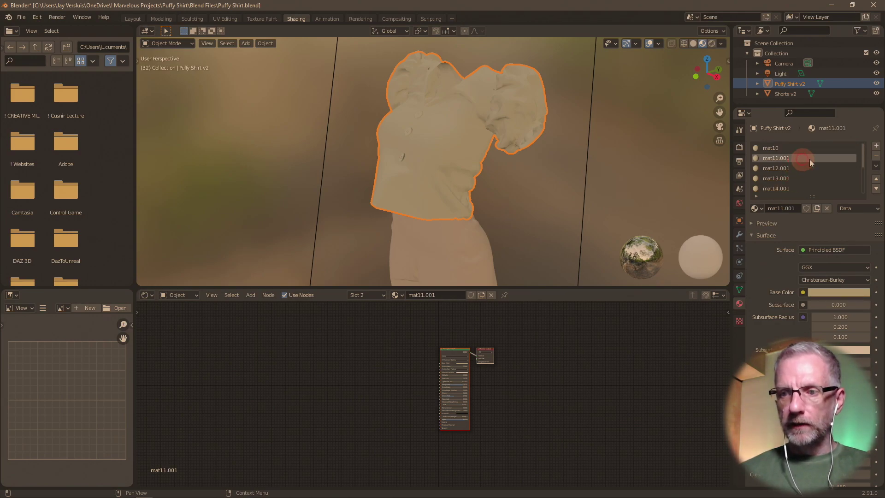
left_click(878, 158)
left_click(878, 157)
left_click(878, 157)
left_click(878, 157)
left_click(878, 157)
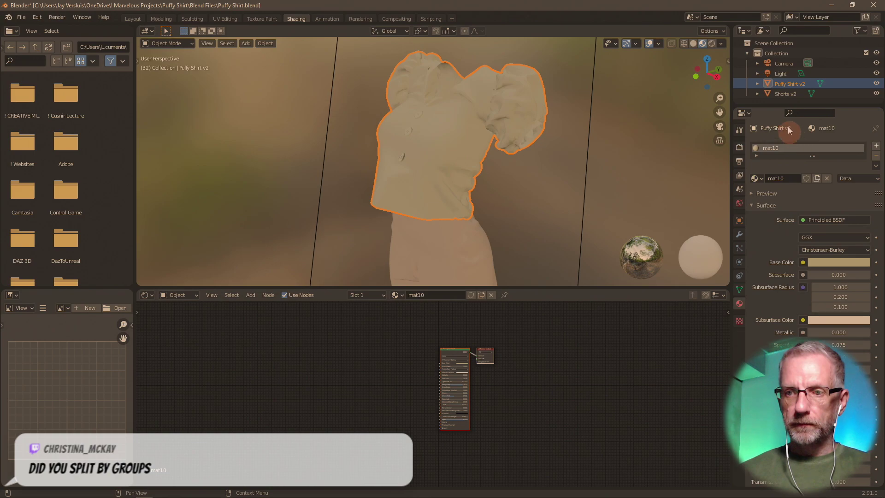
Step: Maximize the Shader Editor showing mat10 and select its Principled BSDF node
scroll(533, 345, "up", 1)
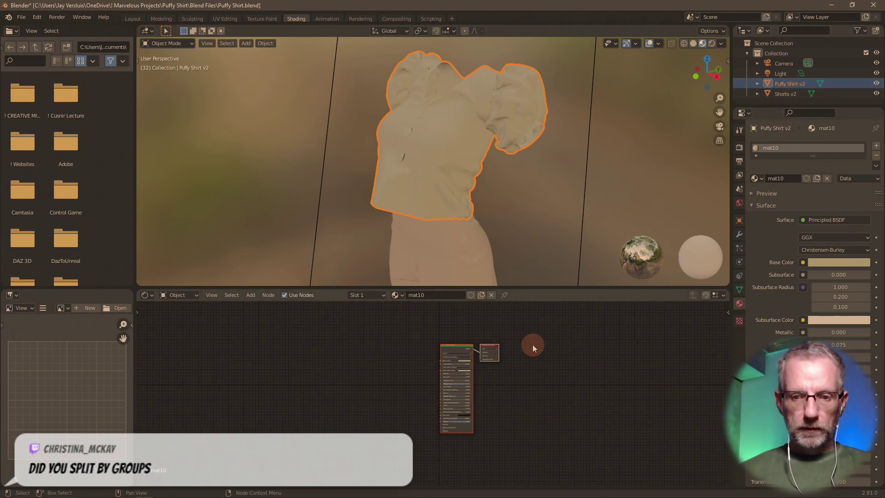
key("ctrl+space")
scroll(523, 270, "up", 6)
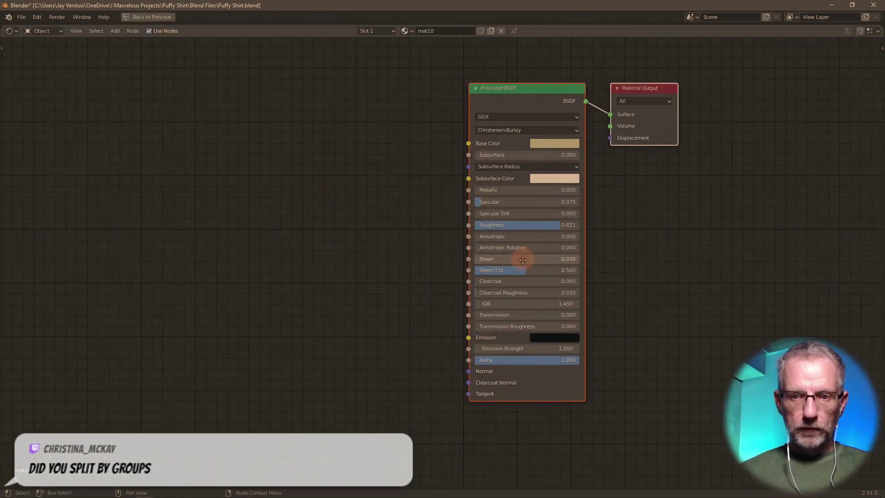
middle_click_drag(522, 258, 392, 287)
left_click(417, 125)
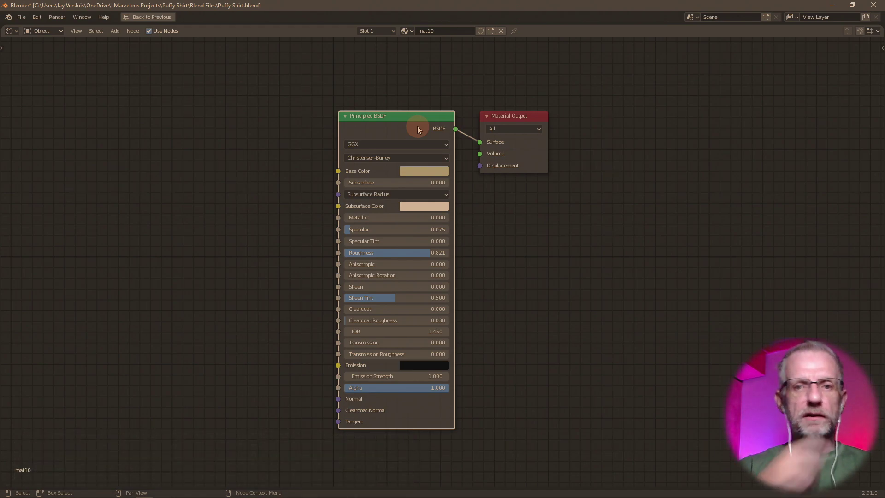
Step: Check the geometry options for a Wavefront OBJ import and leave the dialog without importing
left_click(10, 18)
mouse_move(19, 19)
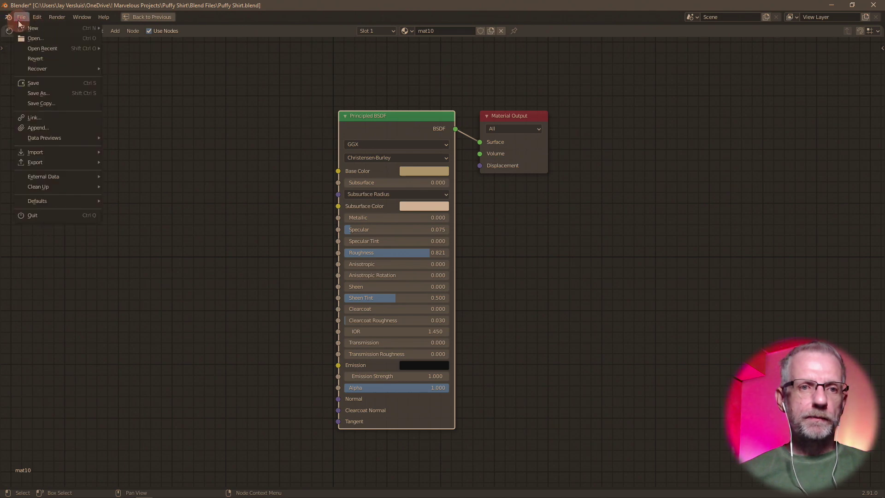
mouse_move(62, 156)
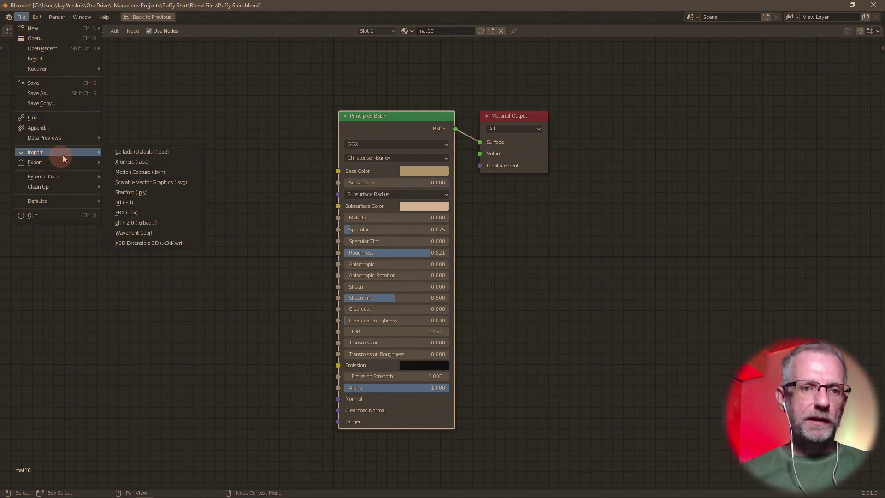
left_click(153, 232)
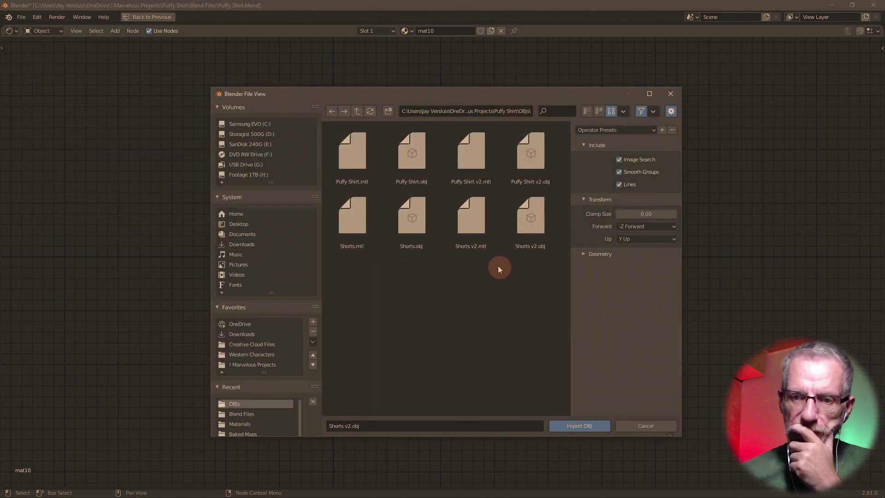
left_click(583, 254)
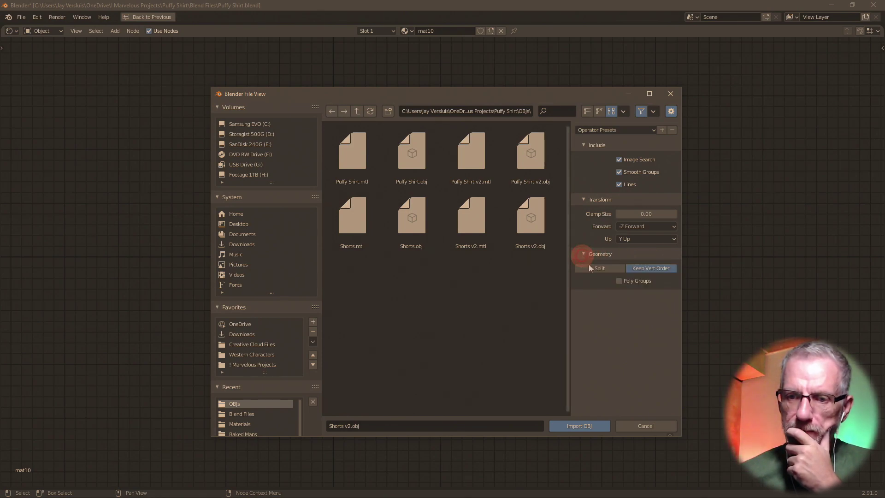
left_click(646, 430)
Step: Switch to File Explorer and open the Materials v2 folder inside the Puffy Shirt project folder
key("alt+Tab")
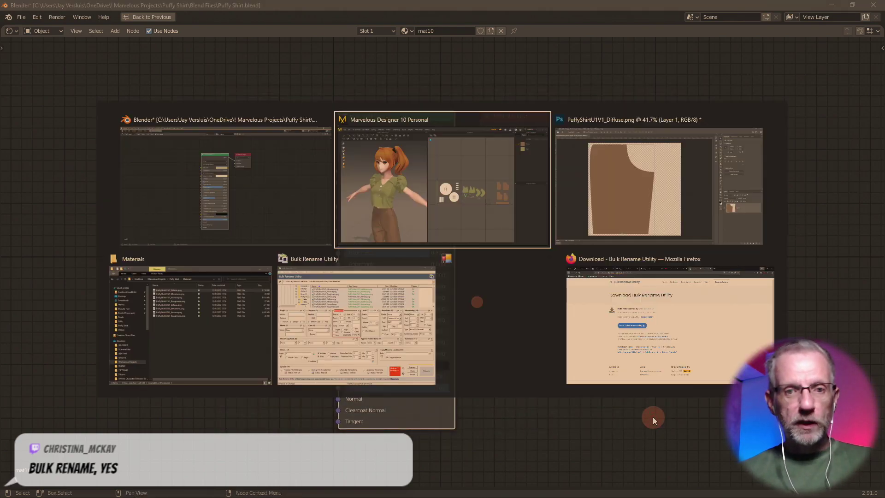
left_click(218, 361)
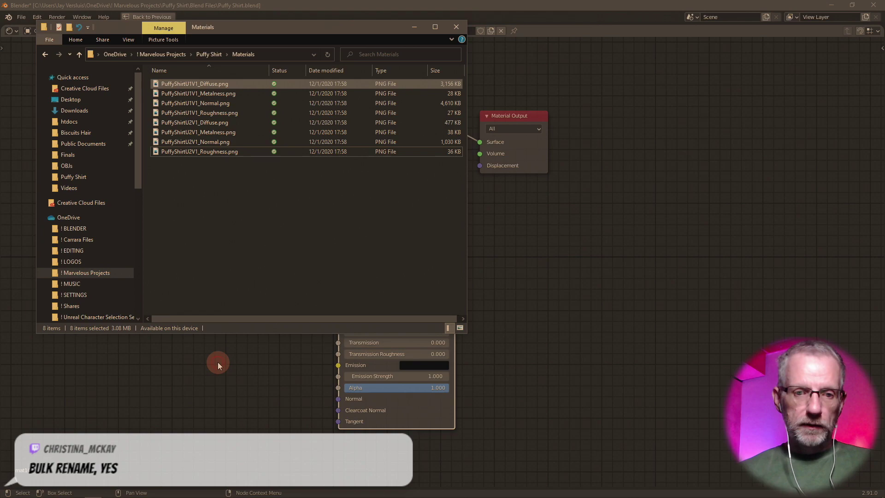
left_click(207, 57)
double_click(195, 104)
left_click(212, 84)
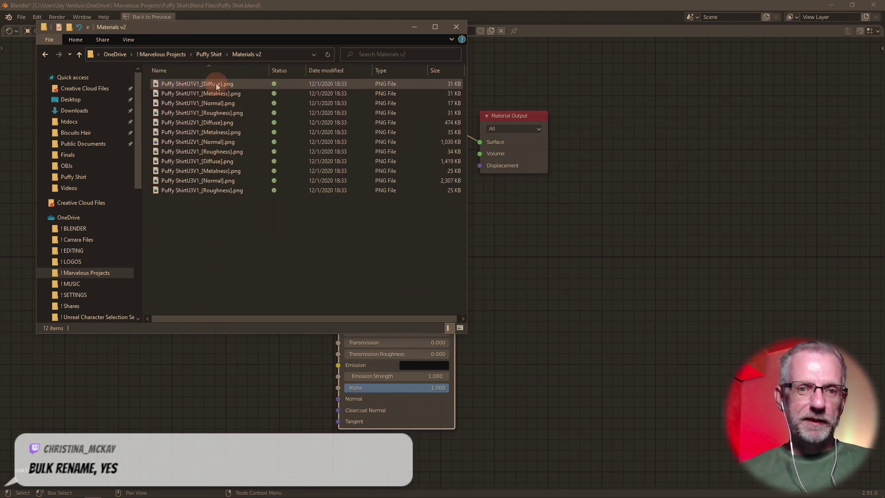
left_click(213, 191, "shift")
right_click(213, 190)
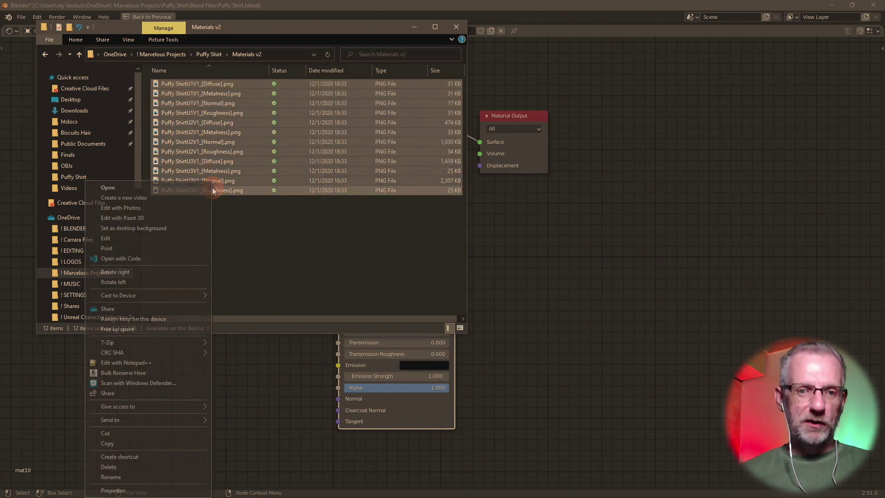
left_click(182, 374)
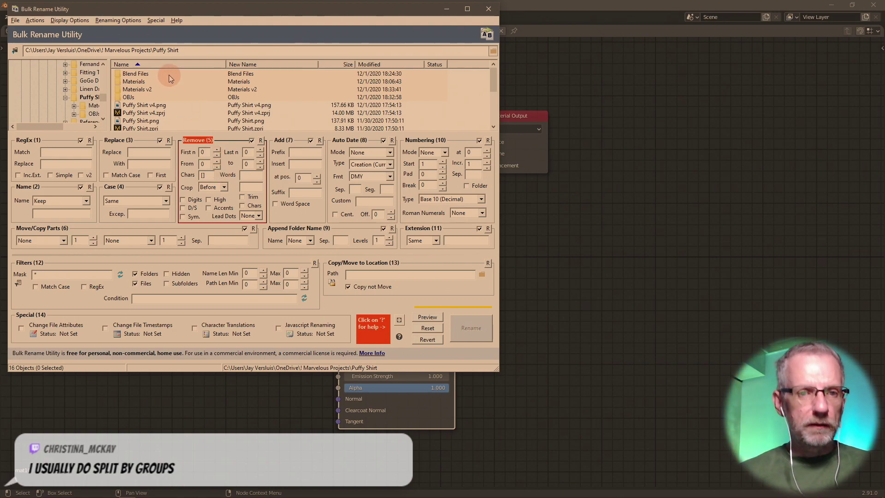
left_click(489, 8)
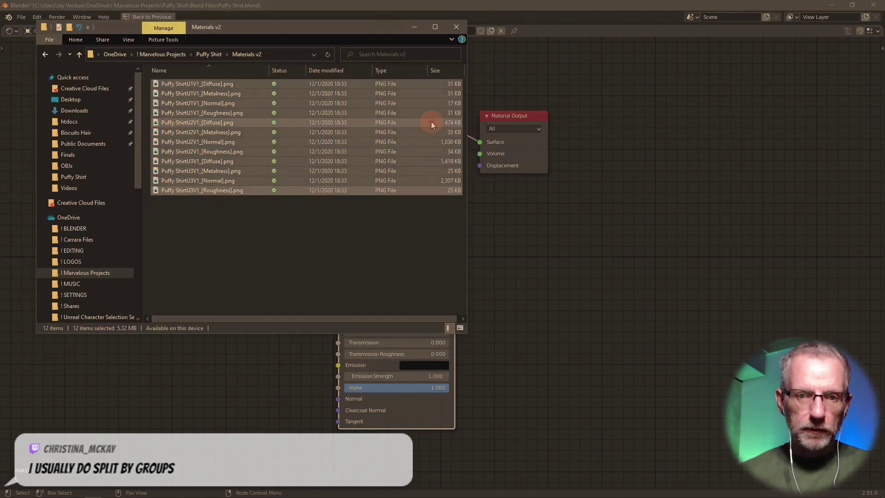
Step: Select all PNG textures in the Materials v2 folder and open them in Bulk Rename Utility
left_click(224, 240)
left_click_drag(209, 200, 189, 81)
right_click(189, 87)
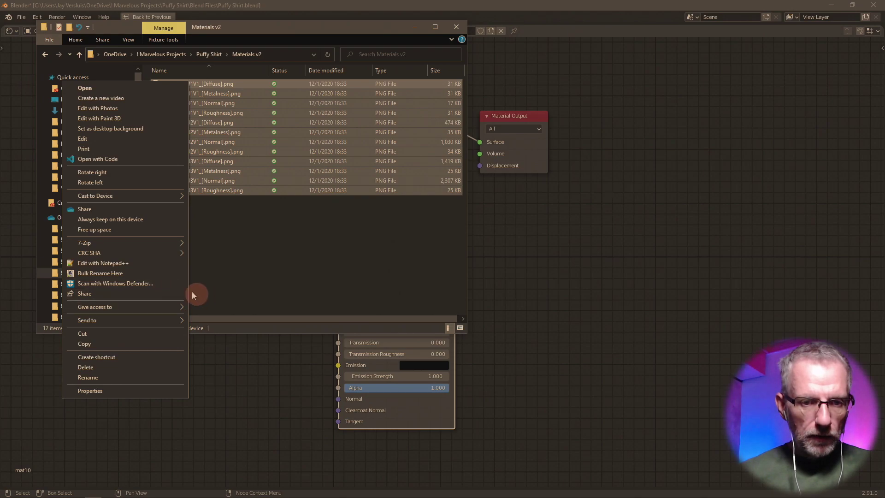
left_click(137, 273)
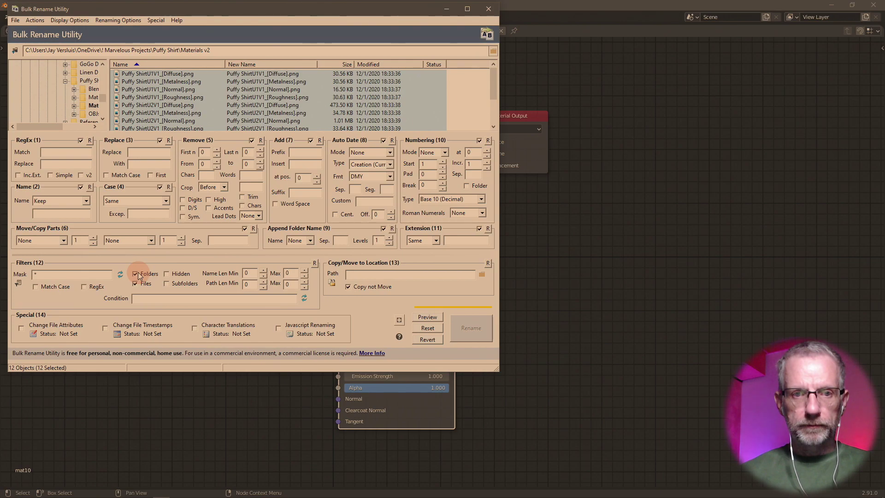
scroll(302, 106, "down", 2)
scroll(302, 106, "up", 2)
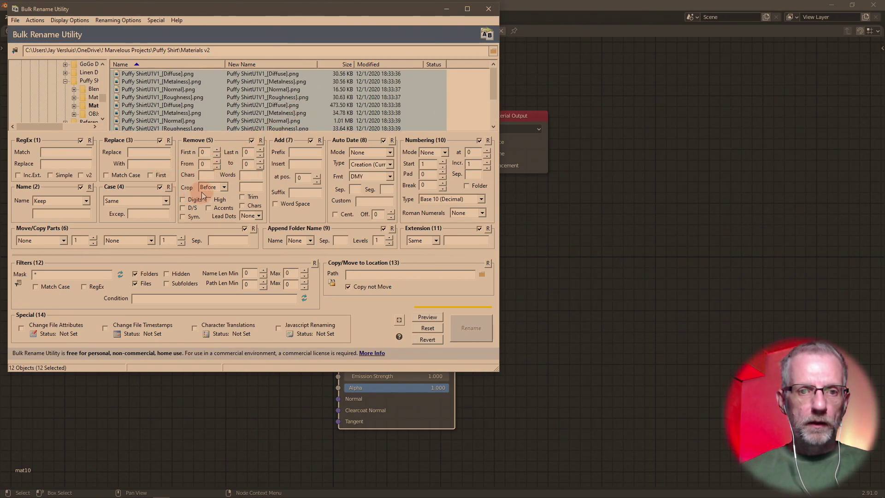
Step: Remove the characters "[]" from all selected texture file names, apply the rename and close the utility
left_click(206, 178)
type("[]")
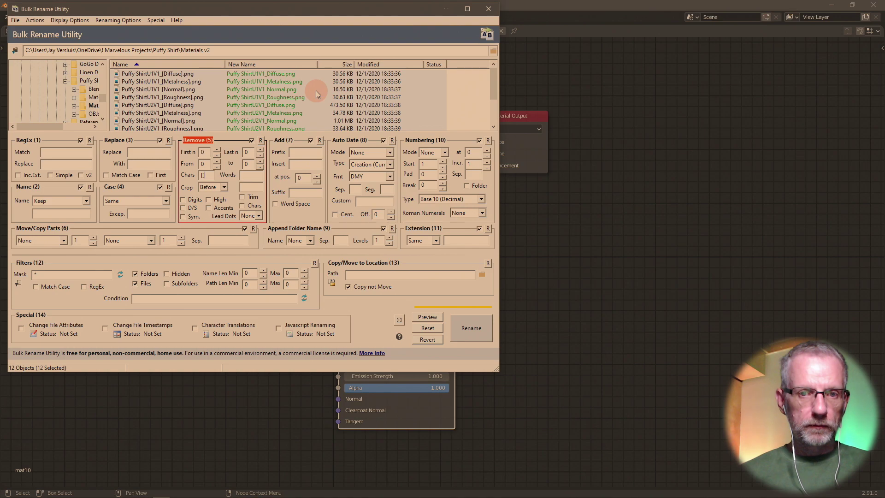
left_click(468, 336)
left_click(281, 240)
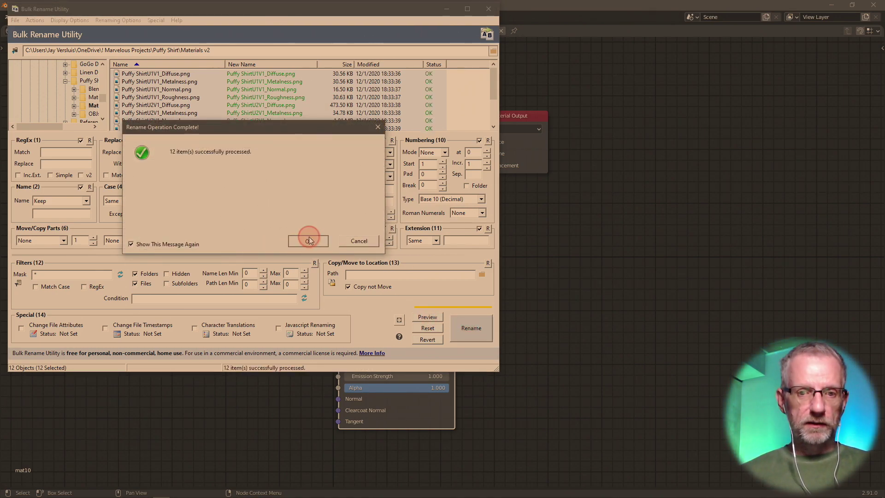
left_click(309, 240)
left_click(488, 9)
left_click(389, 146)
left_click(289, 224)
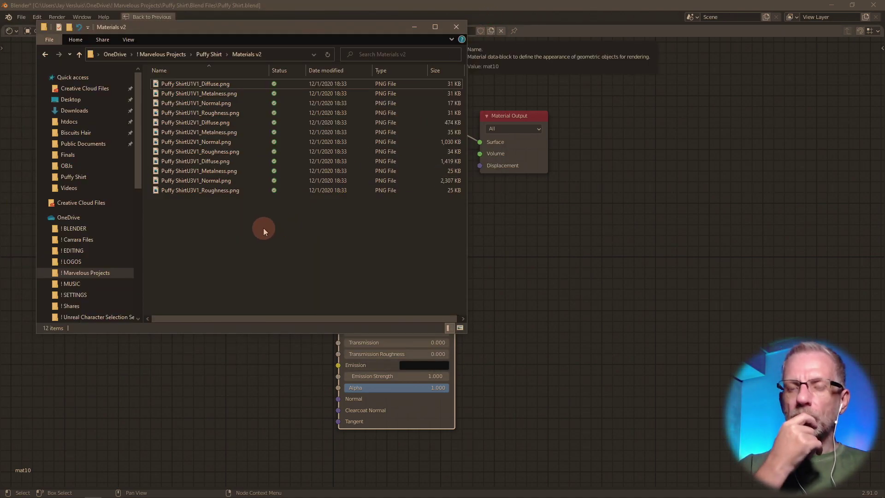
Step: Switch back to Blender, restore the full Shading workspace and delete the Puffy Shirt v2 and Shorts v2 objects
left_click(504, 256)
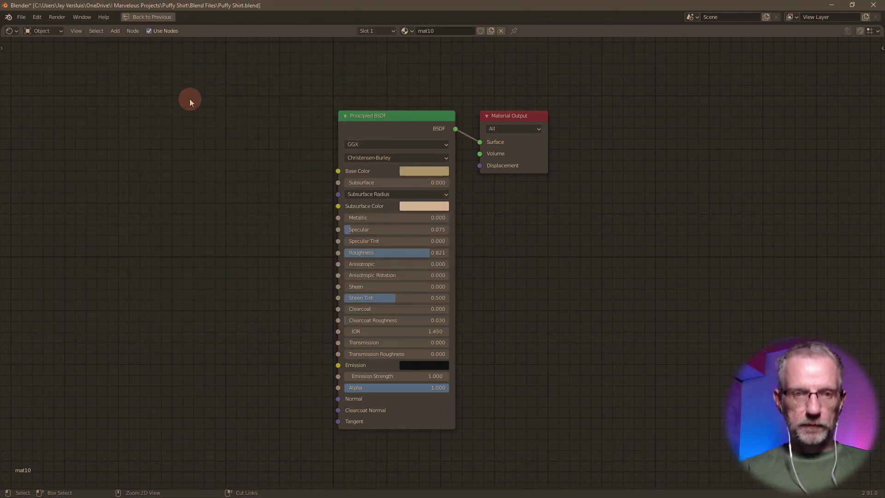
key("ctrl+space")
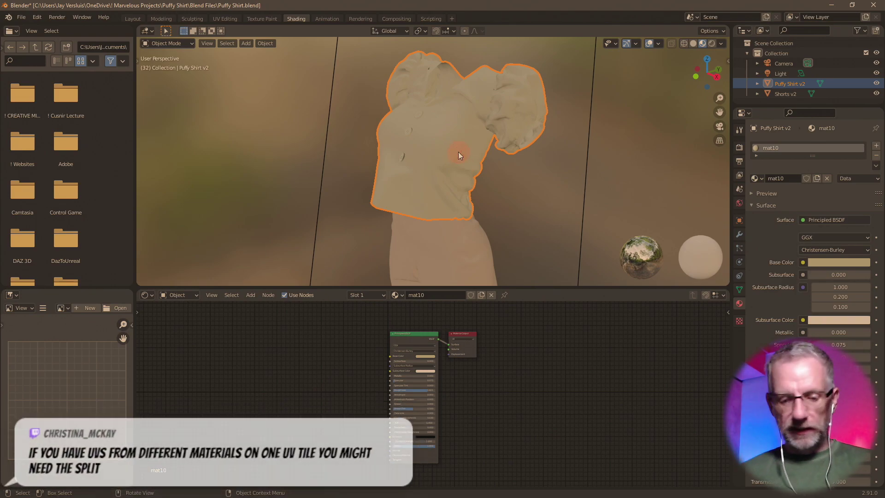
key("x")
left_click(459, 151)
left_click(447, 222)
key("x")
left_click(446, 224)
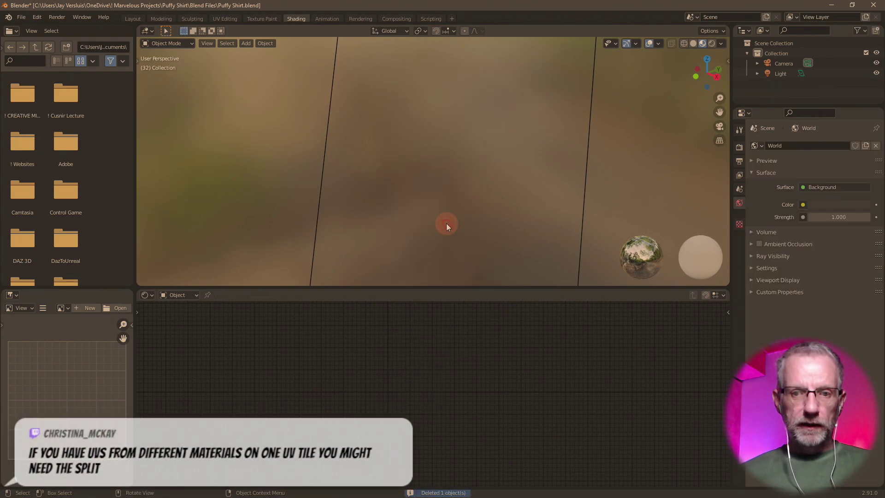
Step: Import "Puffy Shirt v2.obj" as a Wavefront OBJ with Keep Vert Order and Poly Groups enabled
left_click(22, 17)
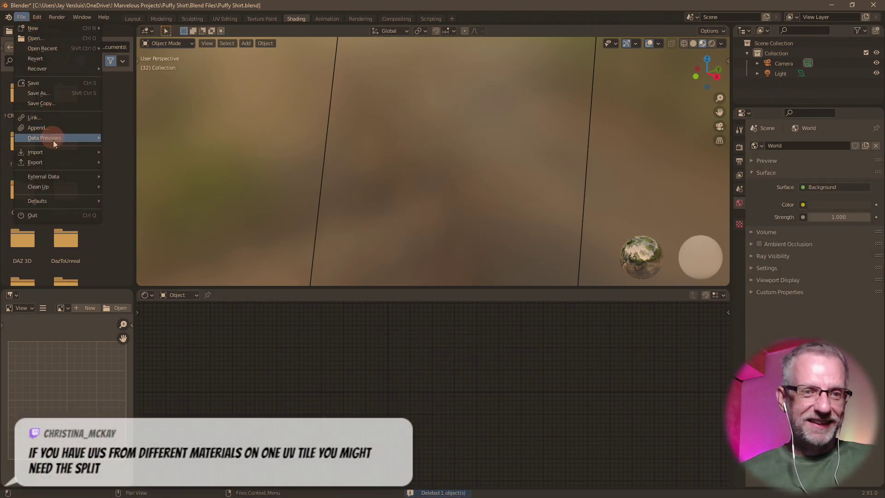
mouse_move(65, 151)
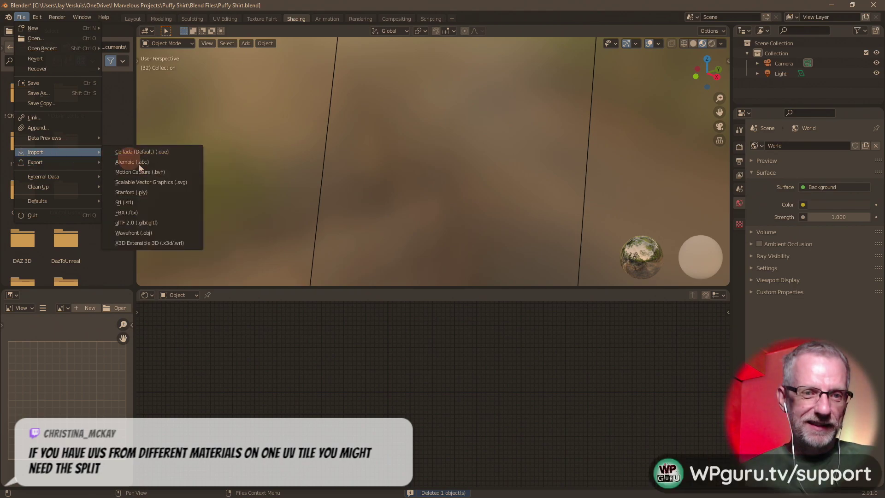
left_click(155, 233)
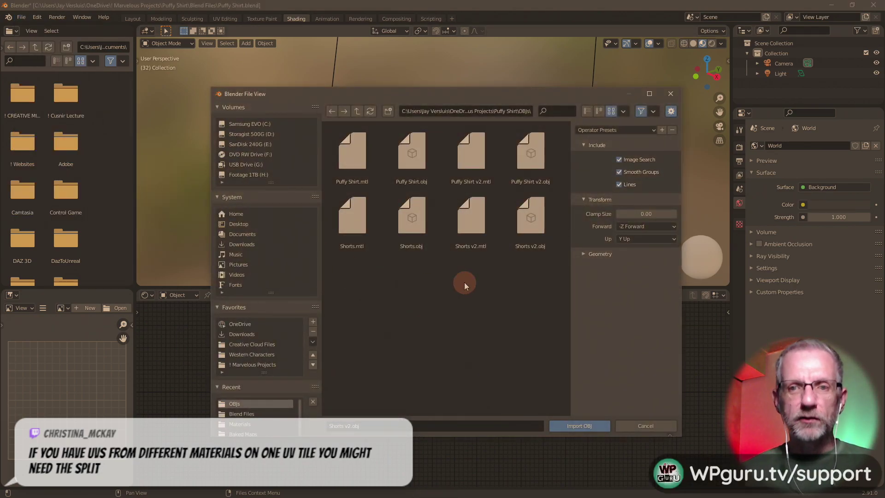
left_click(530, 168)
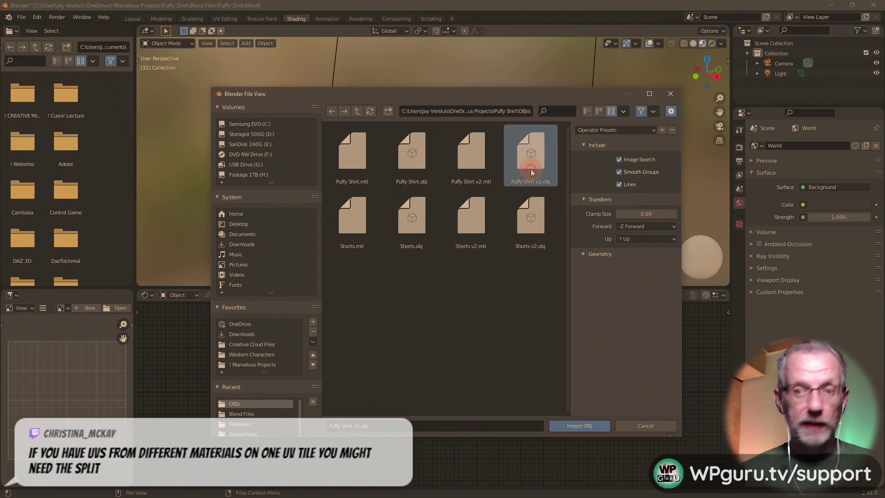
left_click(584, 254)
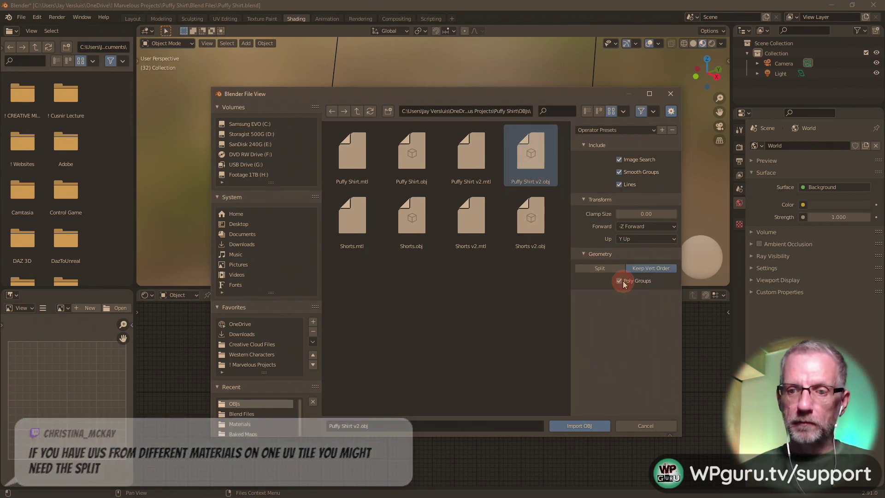
left_click(587, 424)
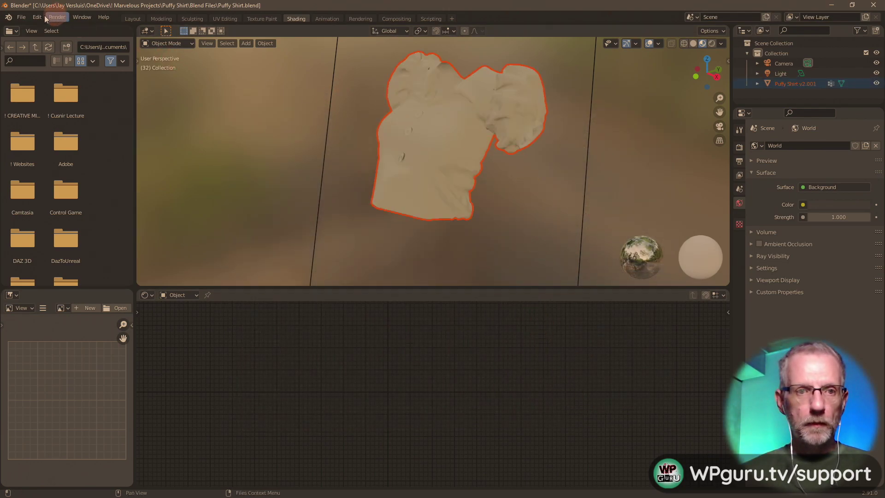
Step: Import "Shorts v2.obj" as a Wavefront OBJ with Keep Vert Order and Poly Groups enabled
left_click(21, 17)
mouse_move(85, 152)
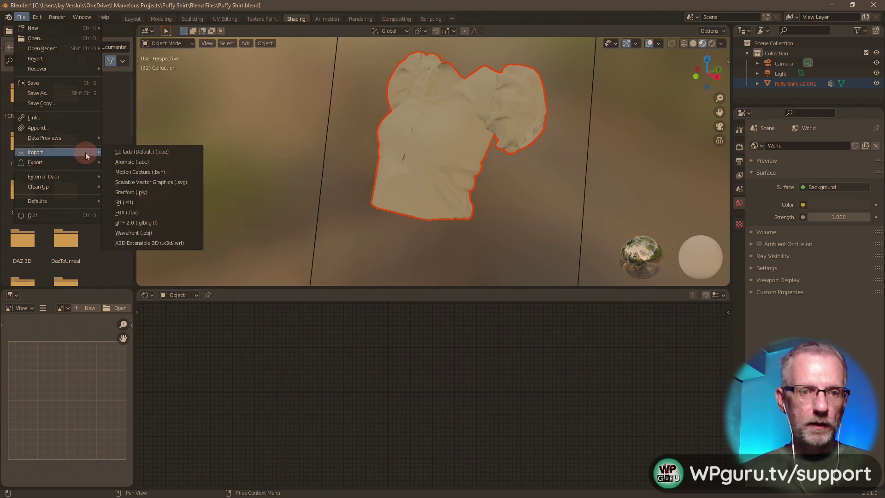
left_click(163, 234)
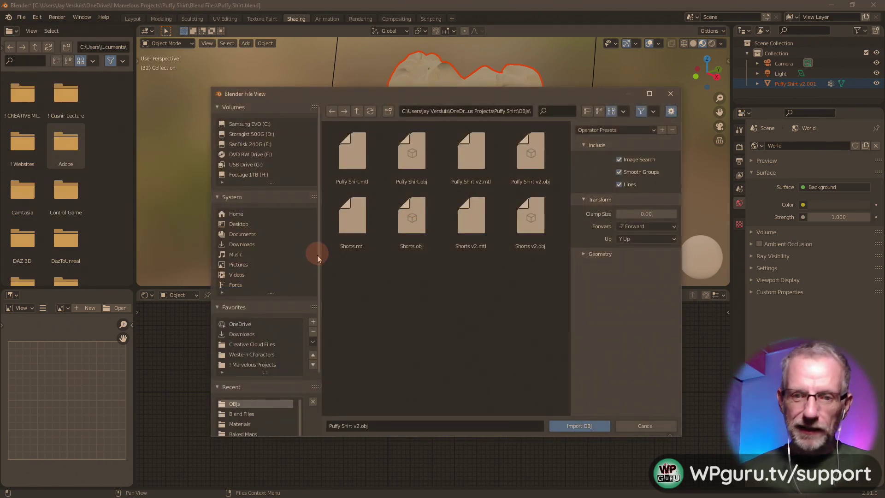
left_click(529, 221)
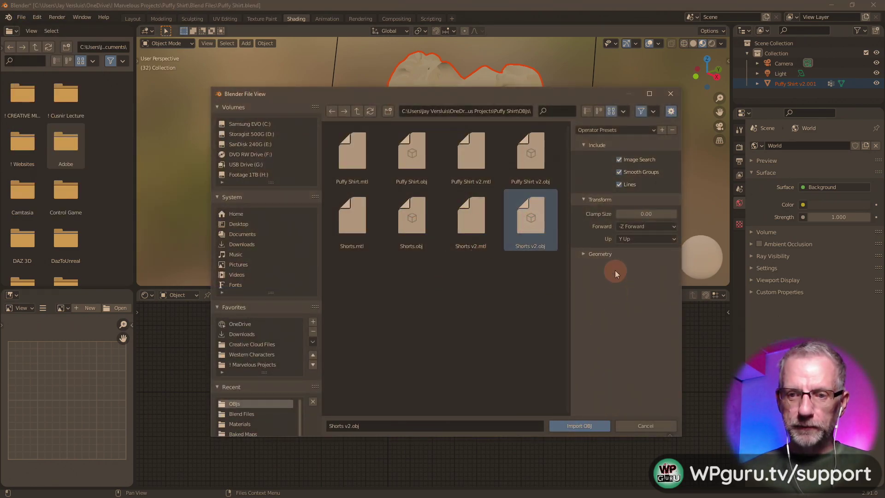
left_click(584, 254)
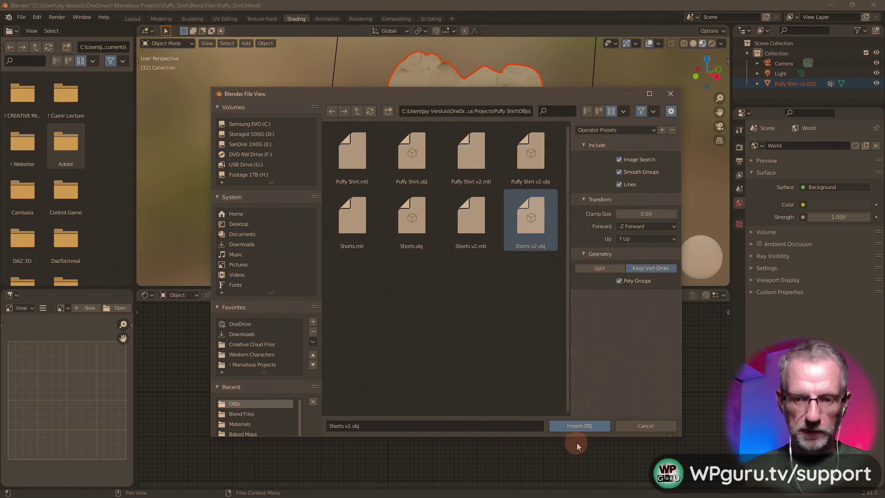
left_click(584, 427)
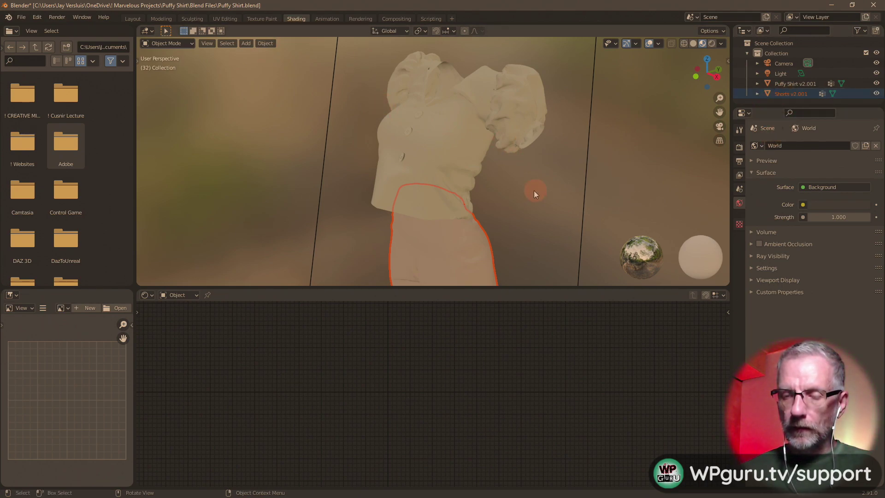
Step: Select the imported shorts and remove all their material slots except mat0.001
left_click(447, 259)
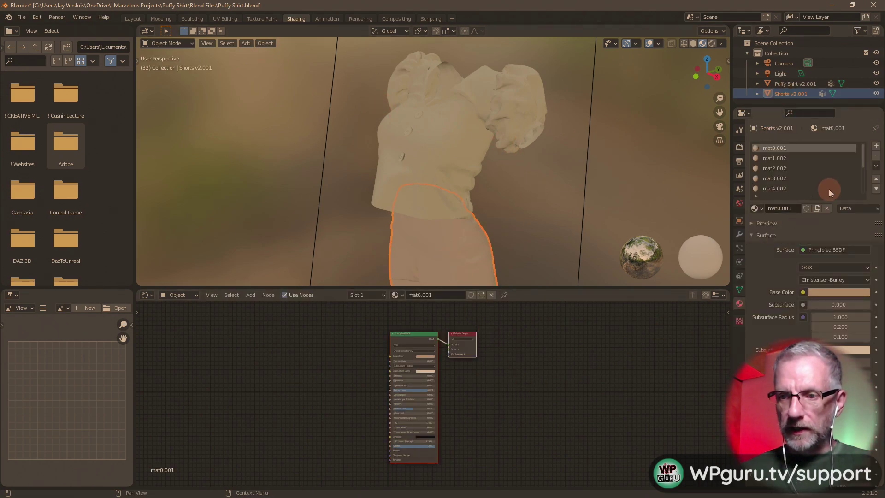
scroll(851, 161, "down", 5)
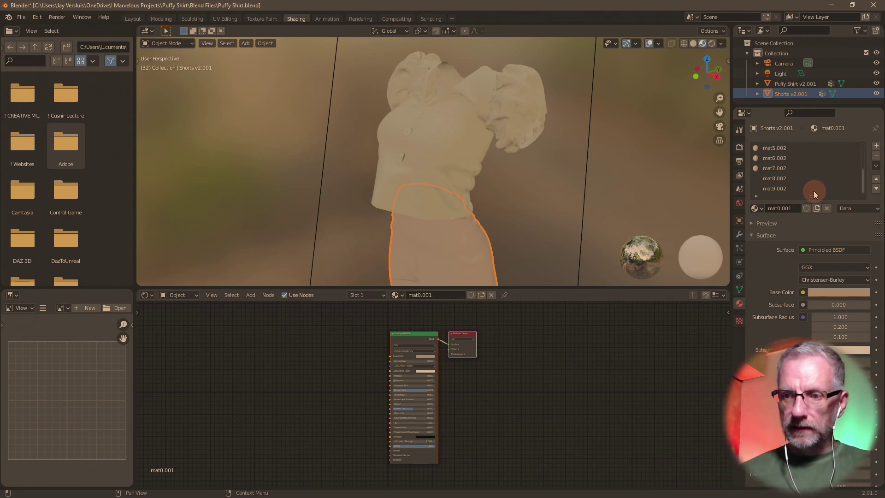
left_click(814, 189)
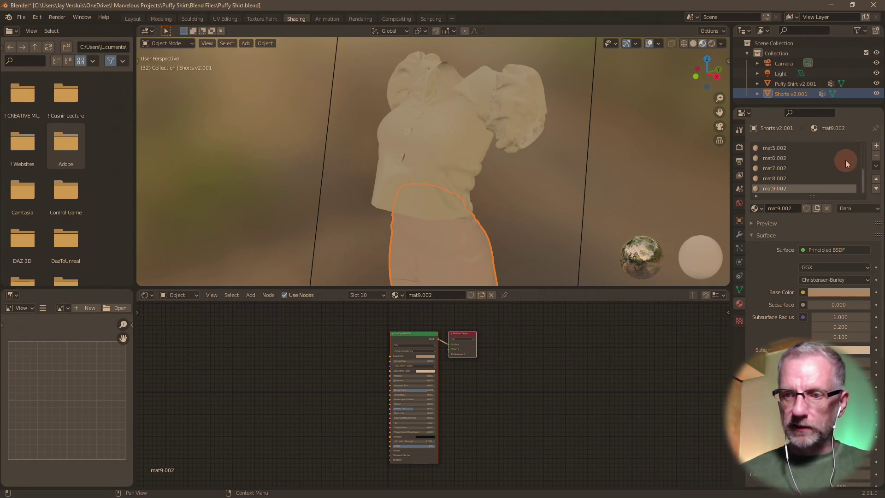
left_click(877, 155)
left_click(877, 156)
left_click(877, 156)
left_click(877, 156)
left_click(877, 155)
left_click(877, 156)
left_click(877, 156)
left_click(877, 156)
left_click(877, 156)
Step: Rename the shorts' remaining material to "ShortsMAT v2"
left_click(784, 147)
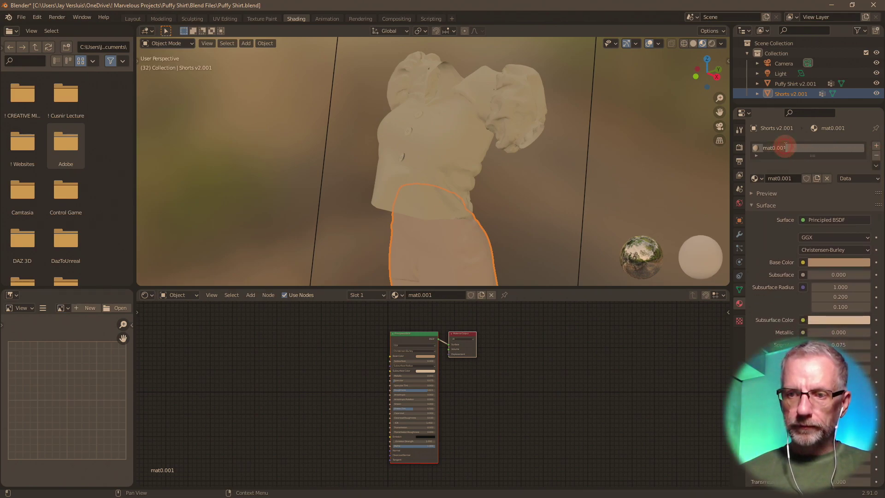
type("Shorts")
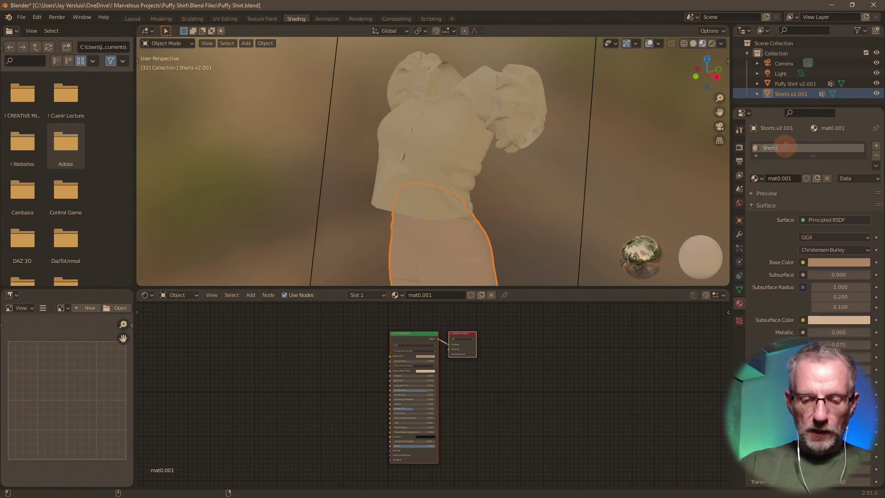
type("v2")
key("Return")
Step: Start Principled Texture Setup on the ShortsMAT v2 shader and browse to the Materials v2 folder
left_click(621, 329)
key("ctrl+space")
key("Home")
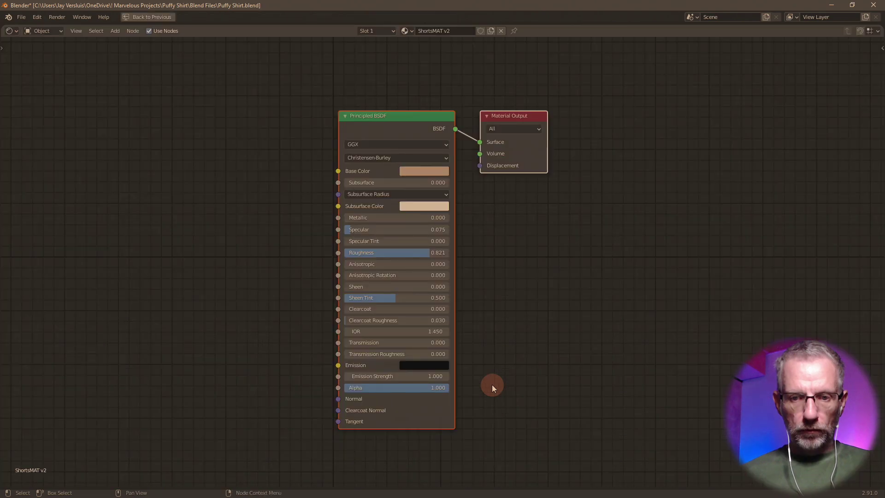
left_click(406, 128)
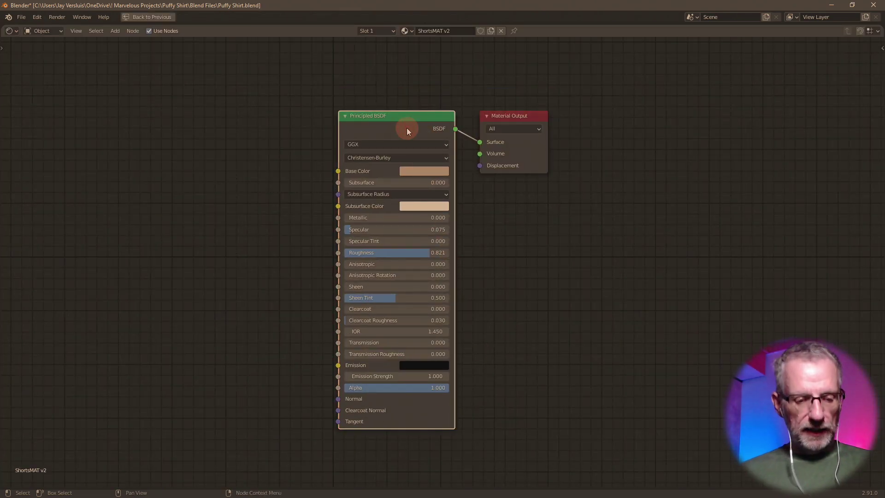
key("ctrl+shift+t")
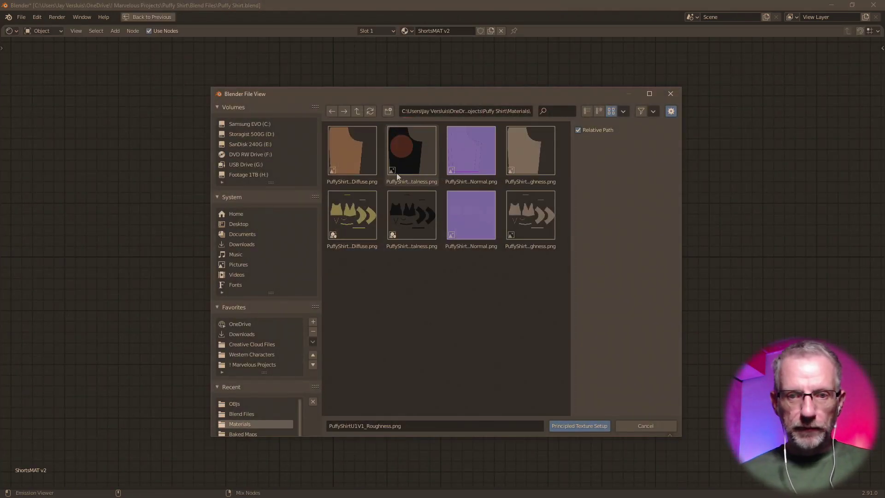
left_click(357, 112)
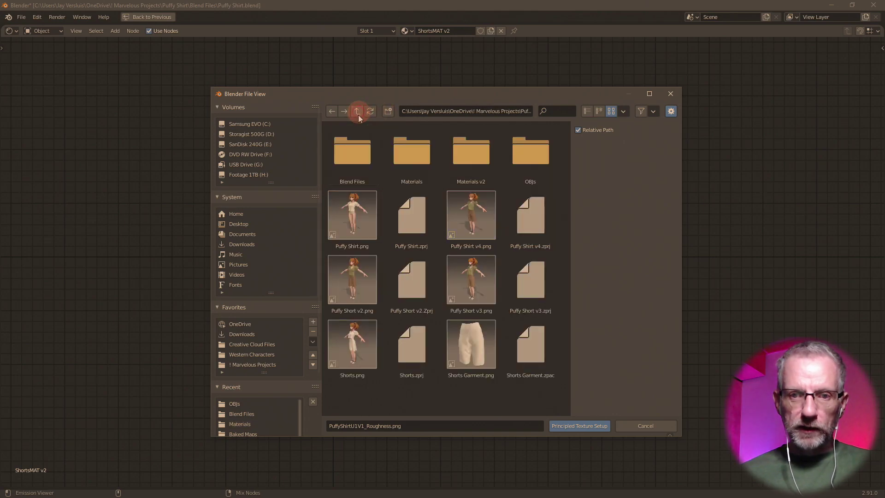
left_click(469, 160)
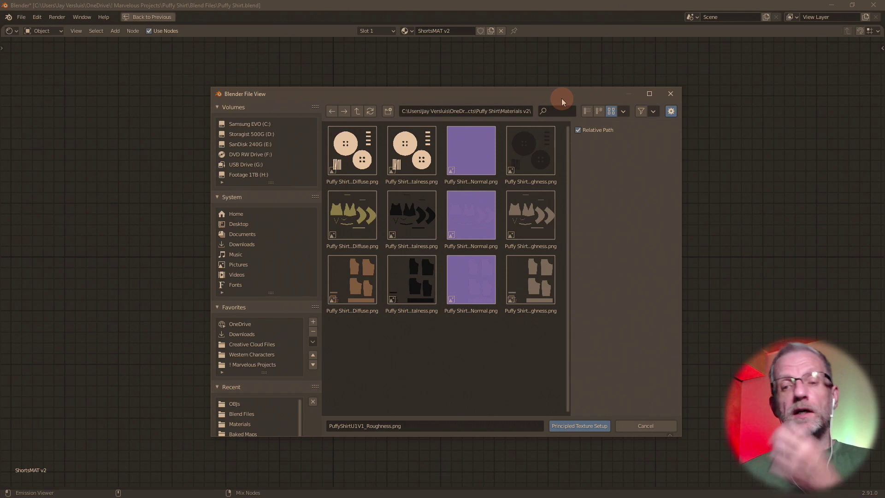
left_click_drag(561, 98, 497, 89)
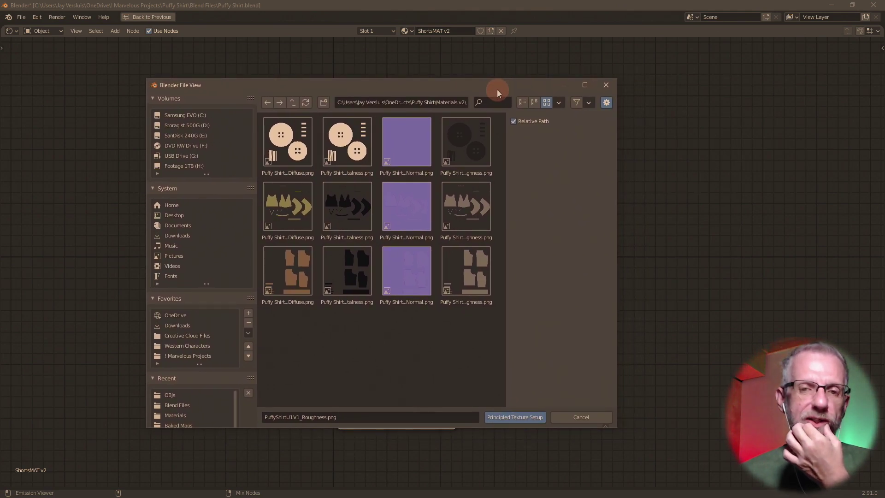
Step: Load the shorts' Diffuse, Metalness, Normal and Roughness PNGs from Materials v2 into the shader with Principled Texture Setup
left_click(290, 279)
left_click(369, 279, "ctrl")
left_click(422, 280, "ctrl")
left_click(460, 284, "ctrl")
left_click(518, 417)
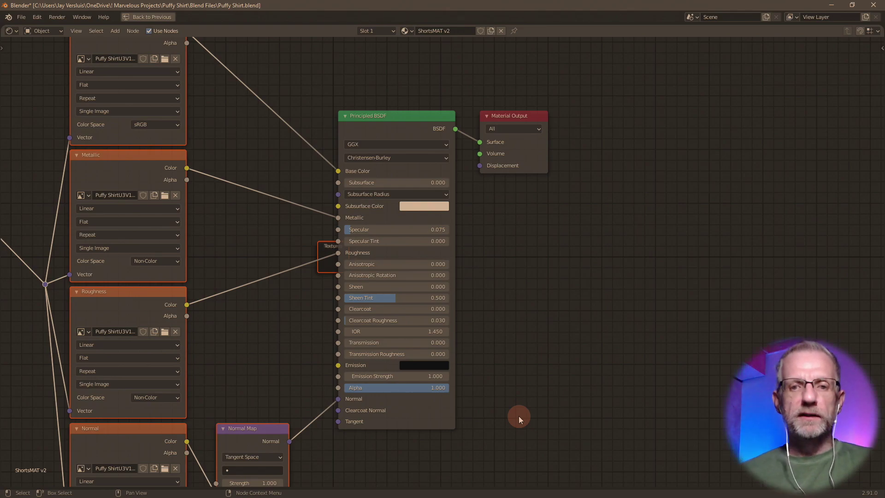
scroll(519, 416, "up", 2)
scroll(518, 417, "down", 6)
scroll(518, 417, "down", 1)
middle_click_drag(518, 416, 580, 413)
scroll(579, 413, "up", 2)
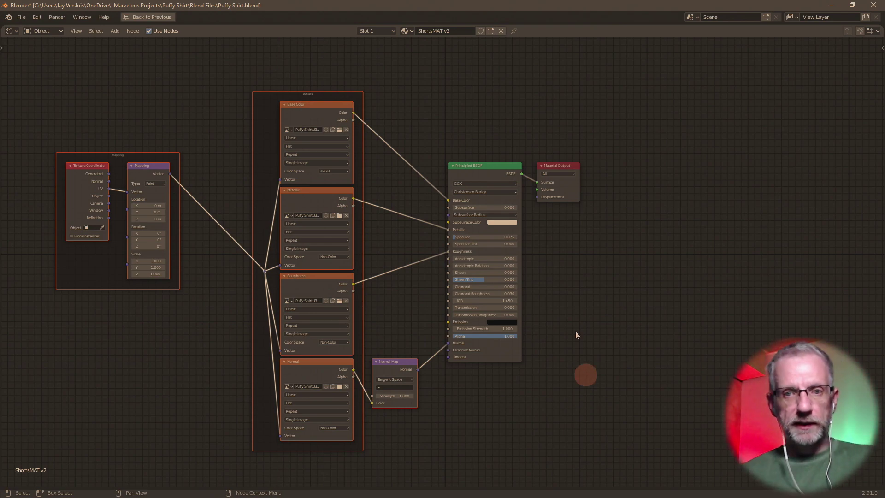
key("ctrl+space")
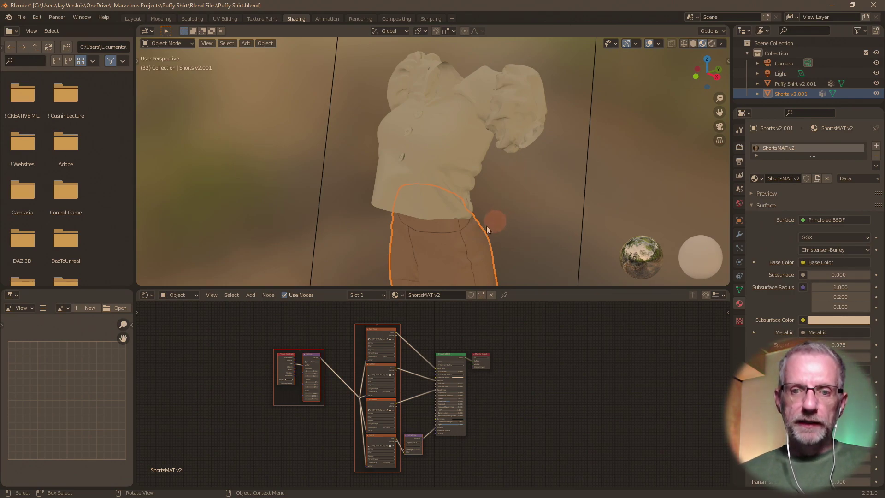
Step: Switch to the Layout workspace and view the textured shorts through the camera with rendered viewport shading
left_click(133, 18)
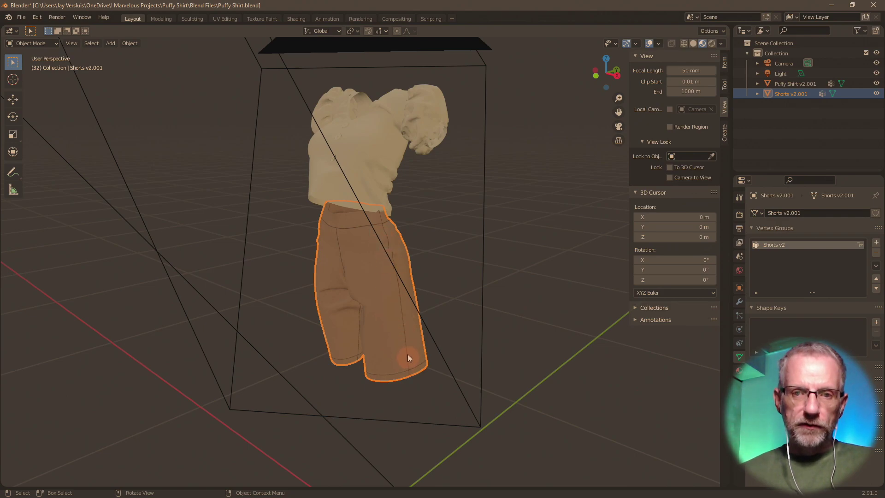
key("KP_0")
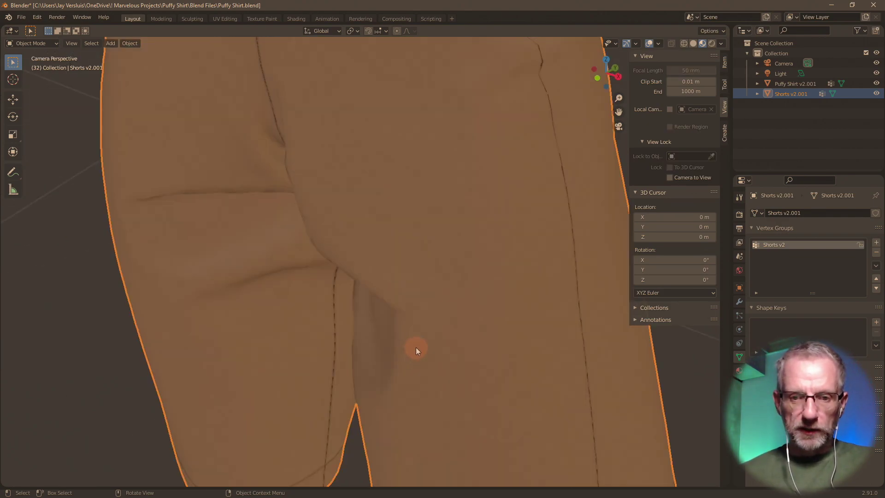
middle_click_drag(416, 347, 430, 237, "shift")
scroll(430, 237, "up", 6)
scroll(429, 237, "down", 5)
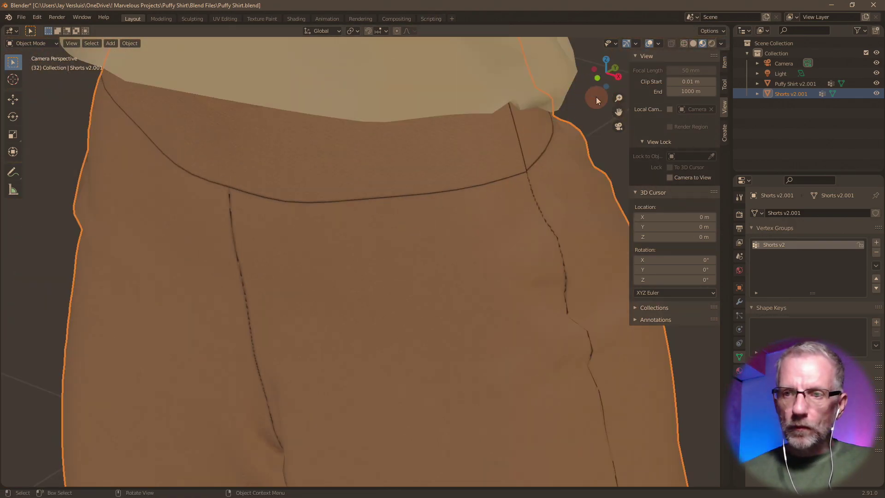
left_click(712, 43)
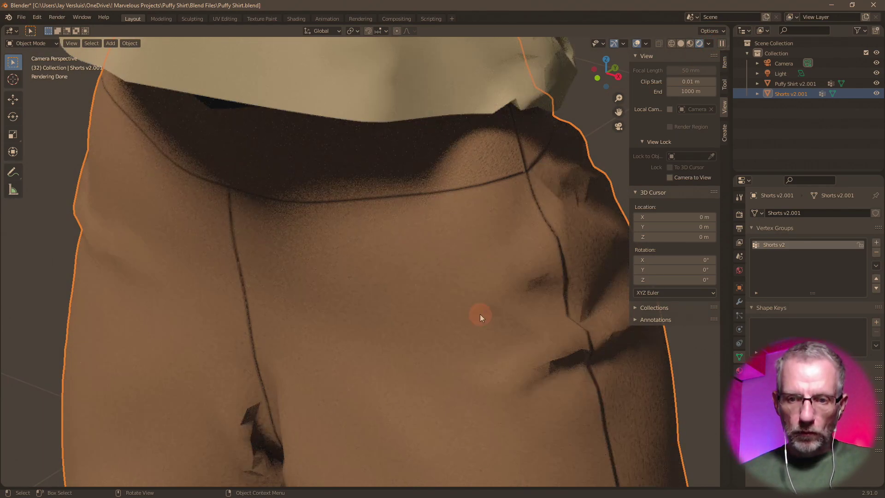
scroll(480, 314, "down", 5)
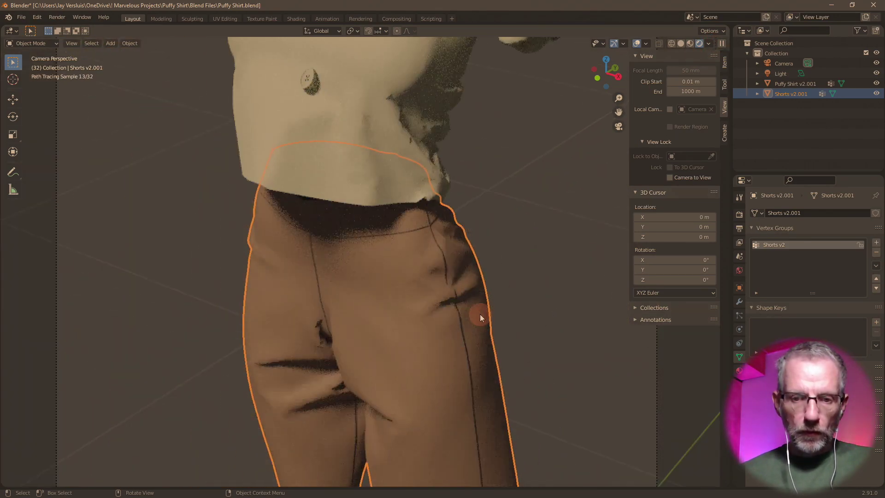
scroll(480, 314, "down", 4)
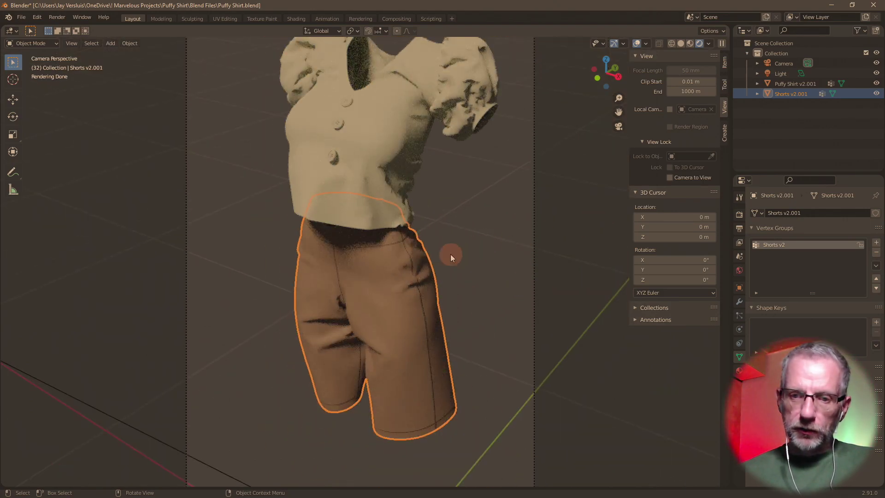
Step: Examine the fabric texture, side seam and hem line on the shorts' leg in close-up
middle_click_drag(391, 278, 474, 141)
scroll(404, 268, "up", 8)
scroll(474, 141, "up", 4)
middle_click_drag(451, 202, 456, 114, "shift")
scroll(389, 225, "up", 4)
middle_click_drag(389, 226, 413, 252)
scroll(412, 252, "down", 7)
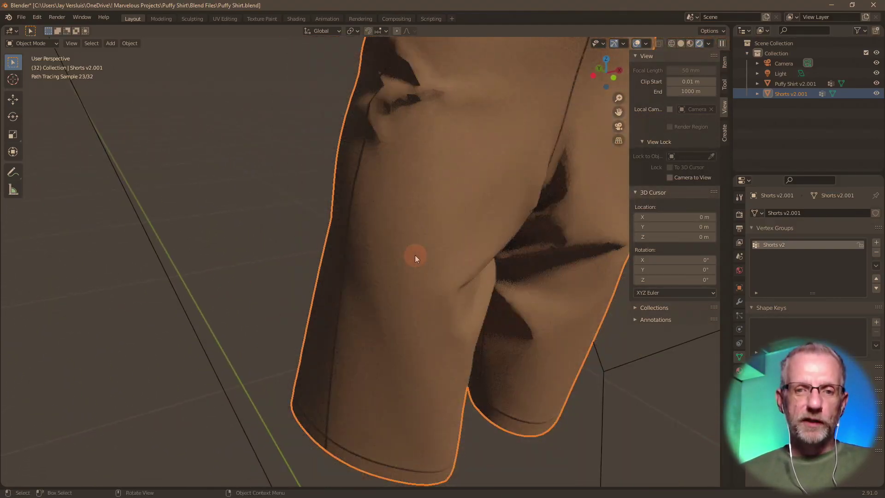
middle_click_drag(390, 285, 393, 131, "shift")
scroll(387, 275, "up", 5)
middle_click_drag(386, 275, 339, 173, "shift")
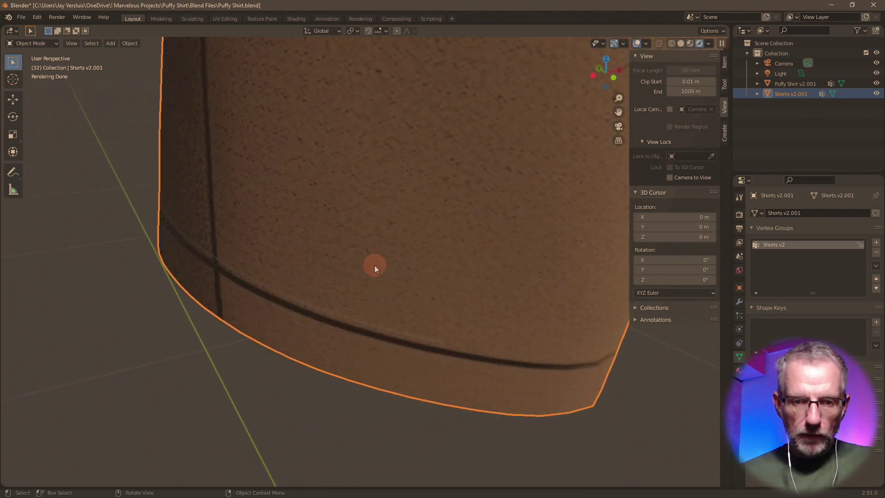
scroll(377, 265, "up", 4)
middle_click_drag(377, 265, 389, 218, "shift")
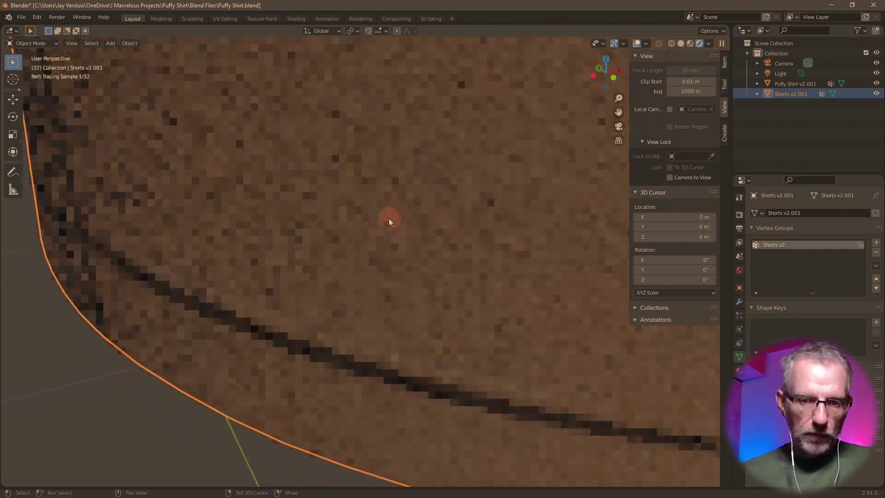
scroll(393, 263, "down", 5)
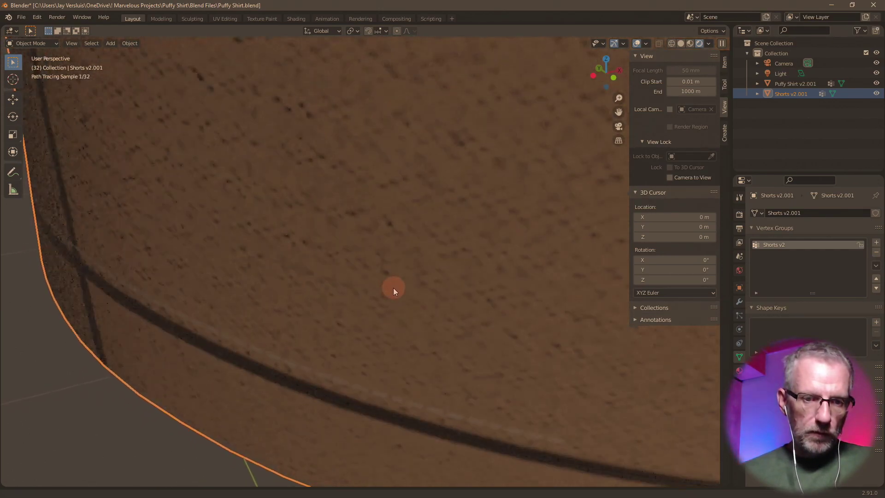
scroll(386, 288, "down", 2)
middle_click_drag(408, 277, 392, 309, "shift")
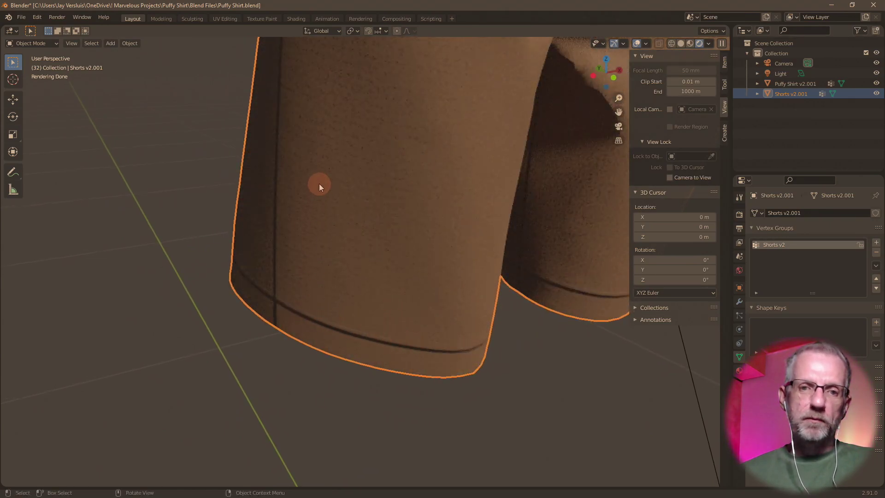
scroll(391, 278, "up", 5)
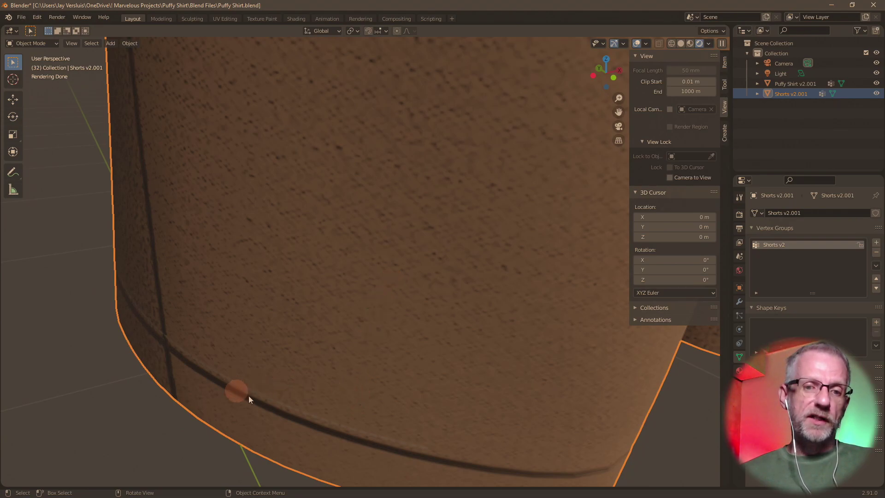
scroll(411, 358, "down", 8)
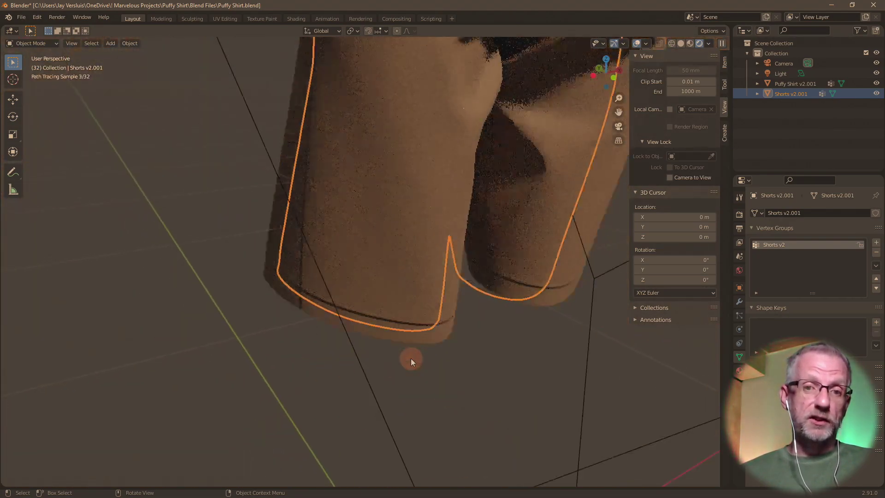
Step: Examine the creases and seam lines on the front of the shorts and the waist area below the shirt
middle_click_drag(411, 358, 287, 351)
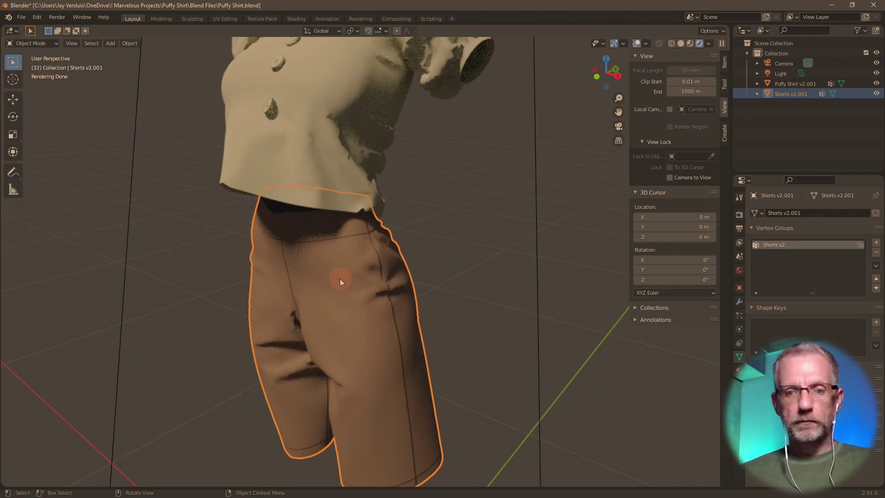
scroll(364, 353, "up", 6)
middle_click_drag(365, 354, 422, 148, "shift")
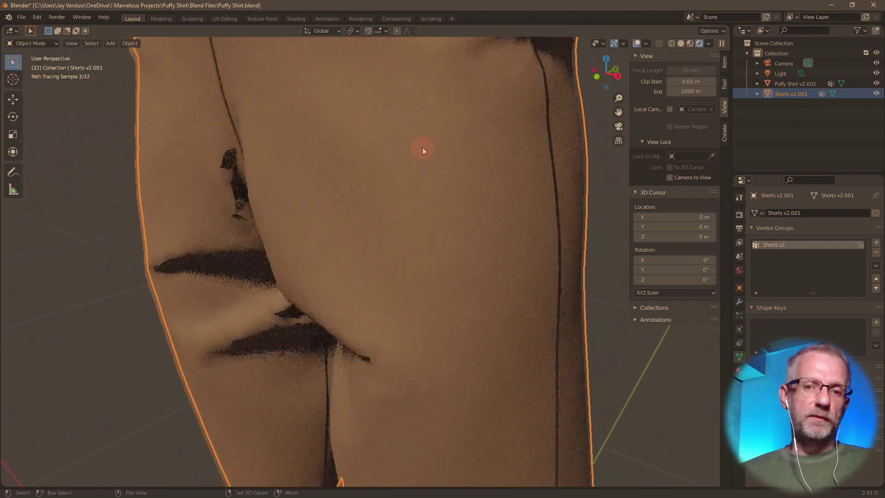
middle_click_drag(396, 321, 425, 252, "shift")
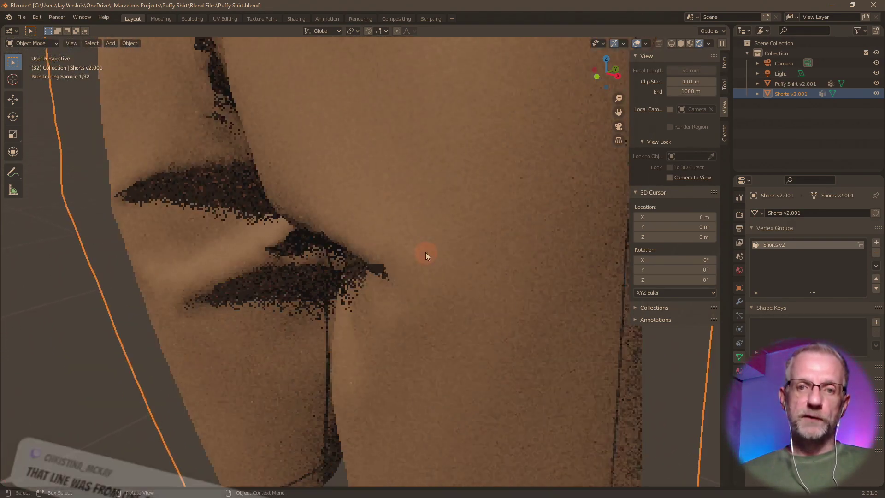
scroll(425, 252, "down", 4)
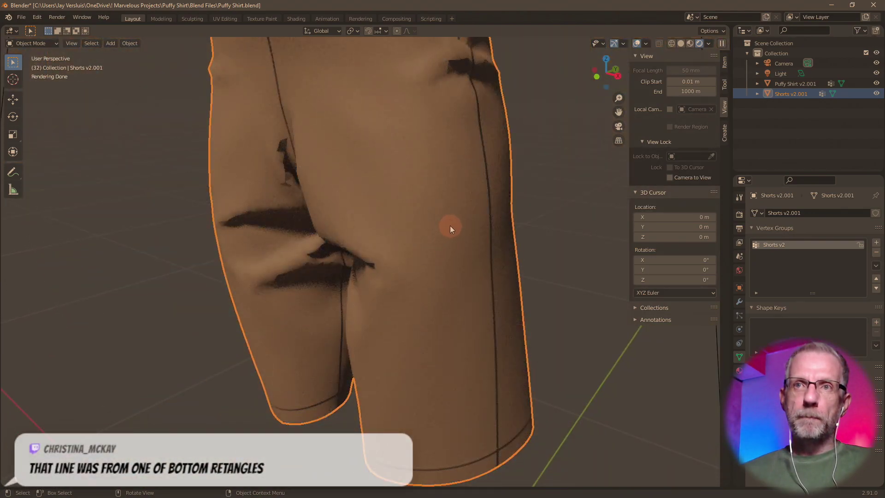
mouse_move(433, 242)
middle_mouse_down()
mouse_move(462, 242)
mouse_move(441, 353)
mouse_move(441, 413)
middle_mouse_up()
scroll(465, 236, "up", 6)
scroll(453, 238, "down", 6)
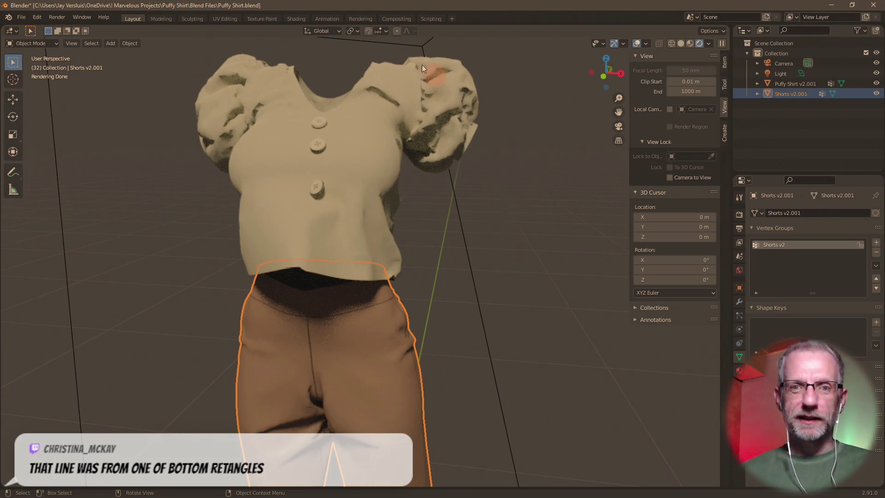
Step: In the Shading workspace, select the puffy shirt and select only its faces assigned to mat19.002 in Edit Mode
left_click(296, 19)
left_click(452, 167)
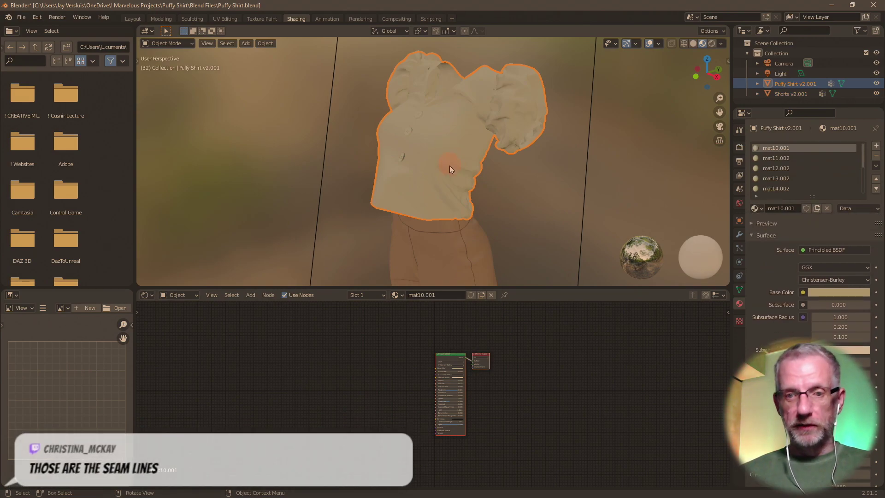
scroll(449, 161, "up", 3)
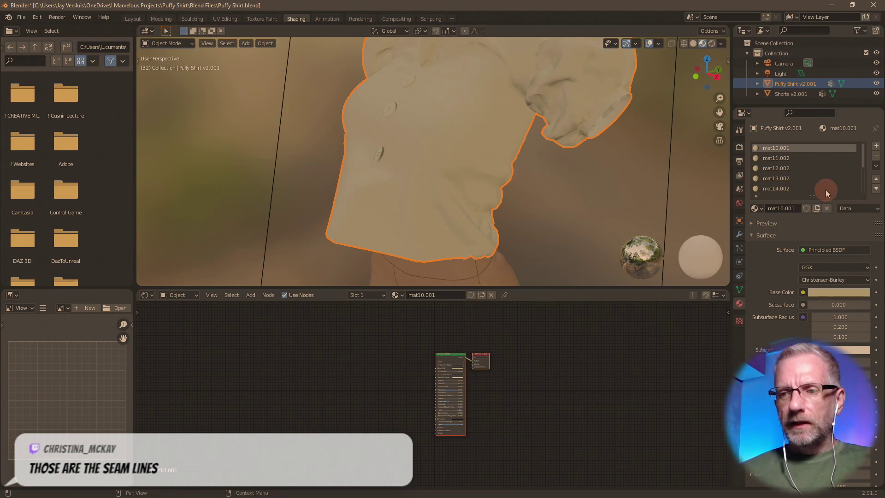
scroll(826, 189, "down", 5)
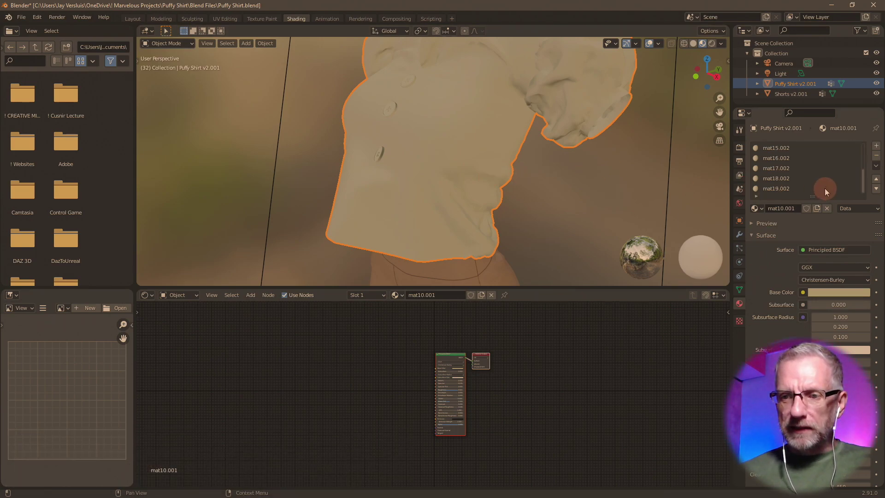
left_click(786, 189)
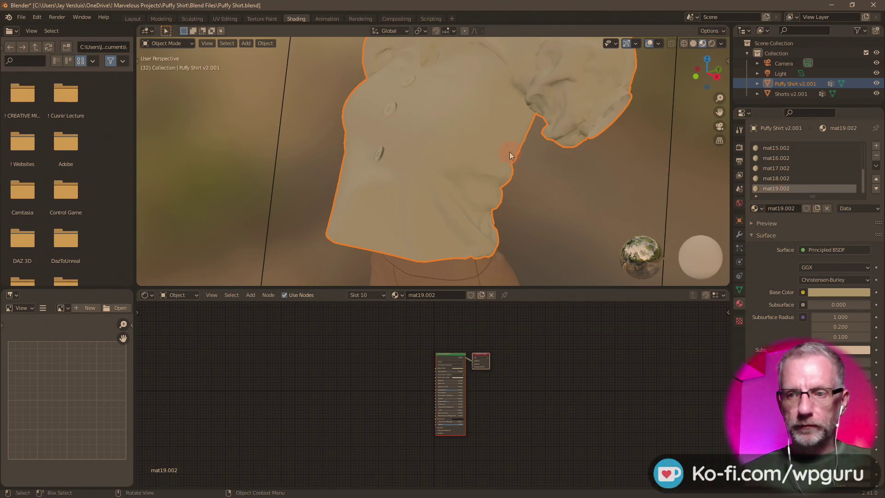
key("Tab")
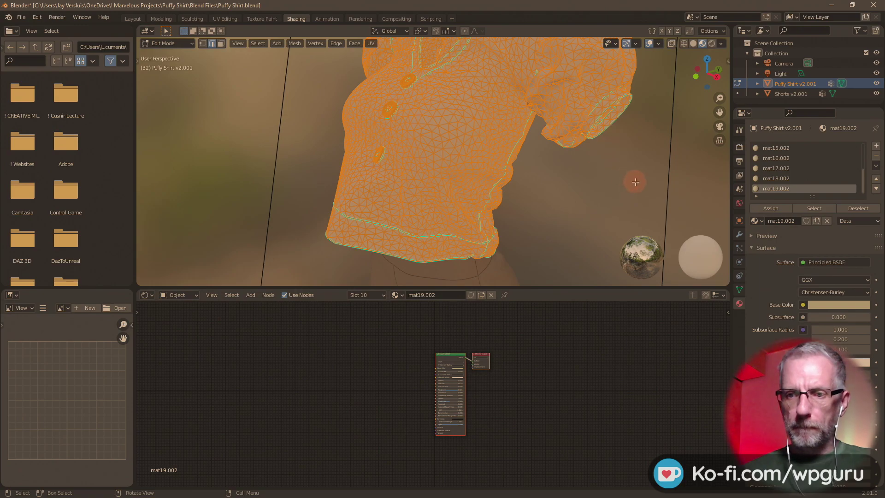
key("alt+a")
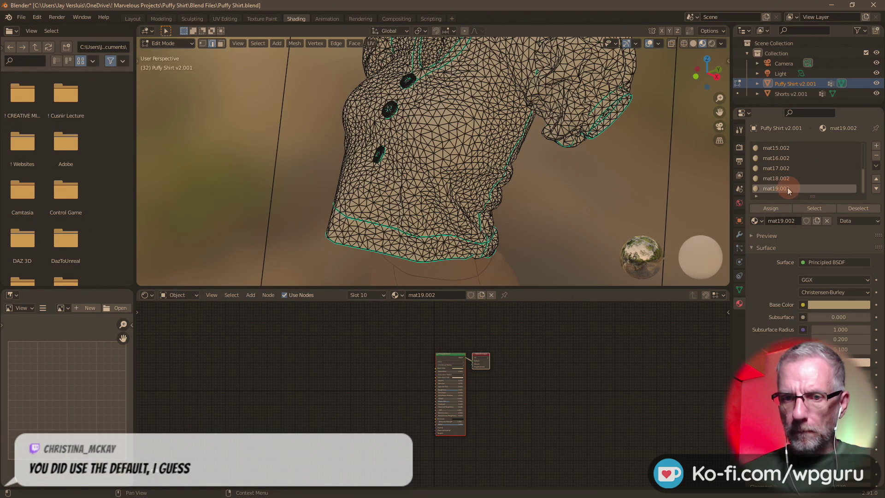
left_click(814, 208)
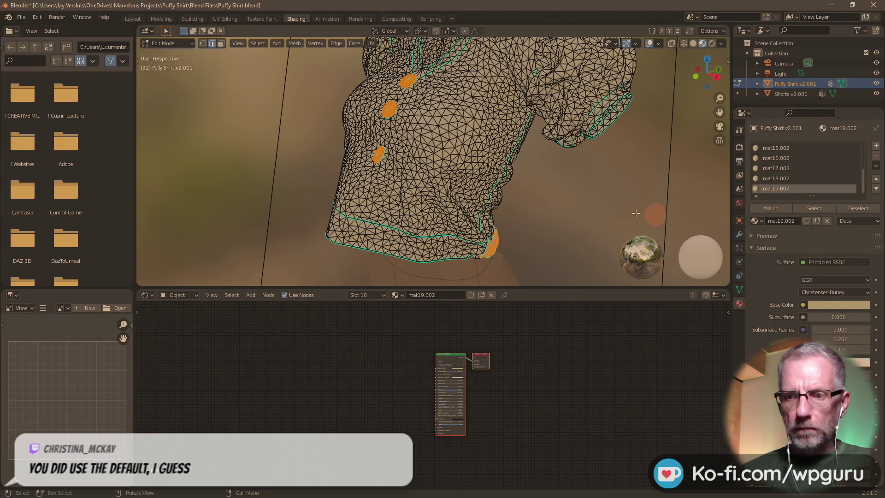
middle_click_drag(514, 213, 452, 145)
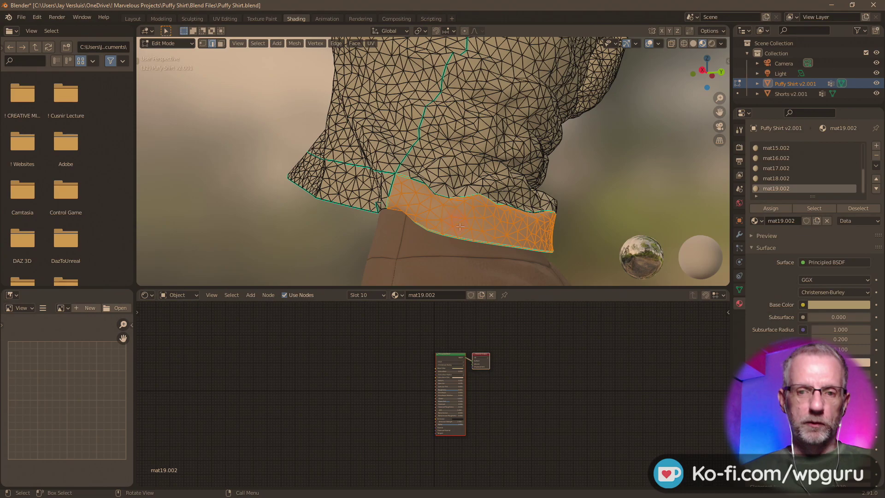
Step: Select the three buttons on the shirt's front by their linked geometry
middle_click_drag(476, 224, 505, 243)
left_click(483, 217)
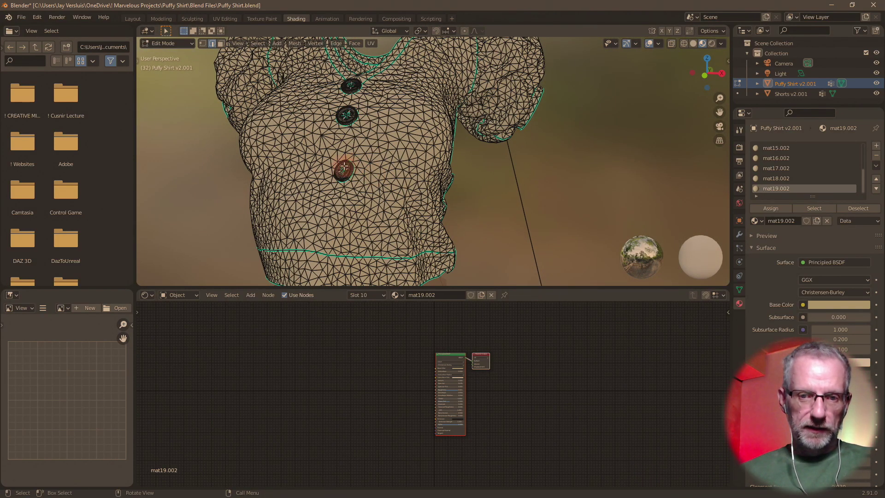
key("l")
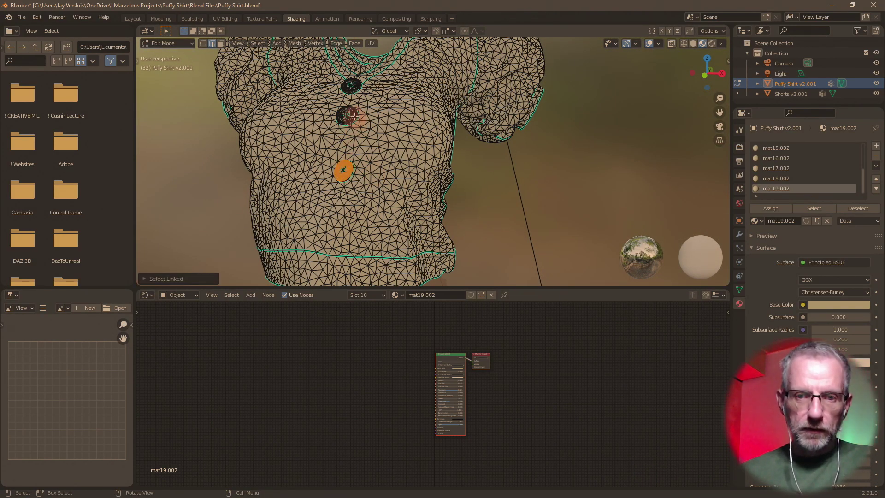
key("l")
key("l")
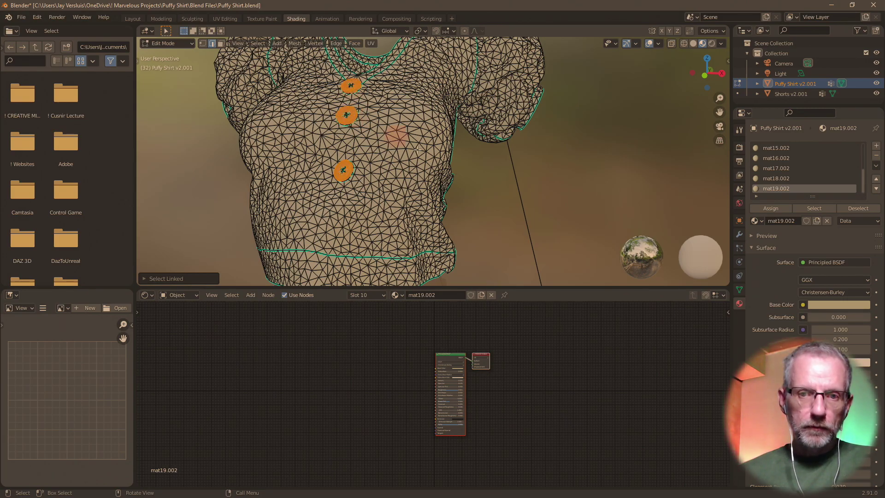
middle_click_drag(450, 179, 409, 186)
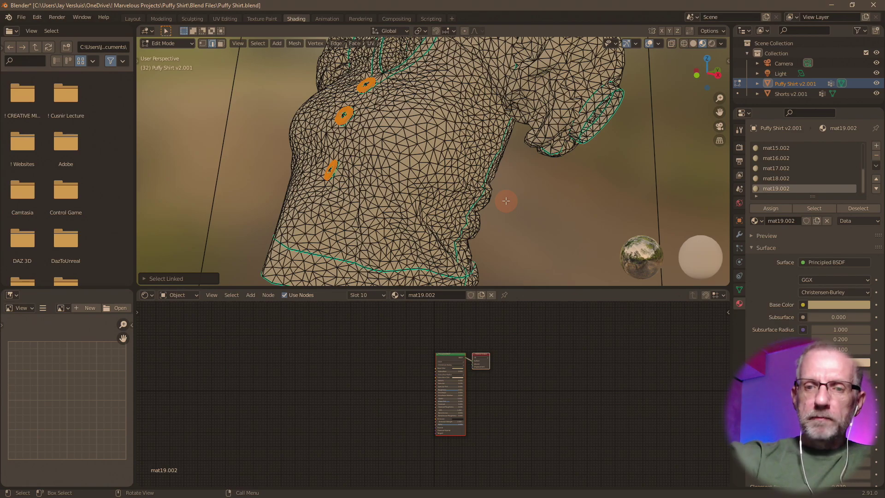
Step: Select only the faces assigned to mat18.002 and inspect which part of the shirt they cover
left_click(784, 178)
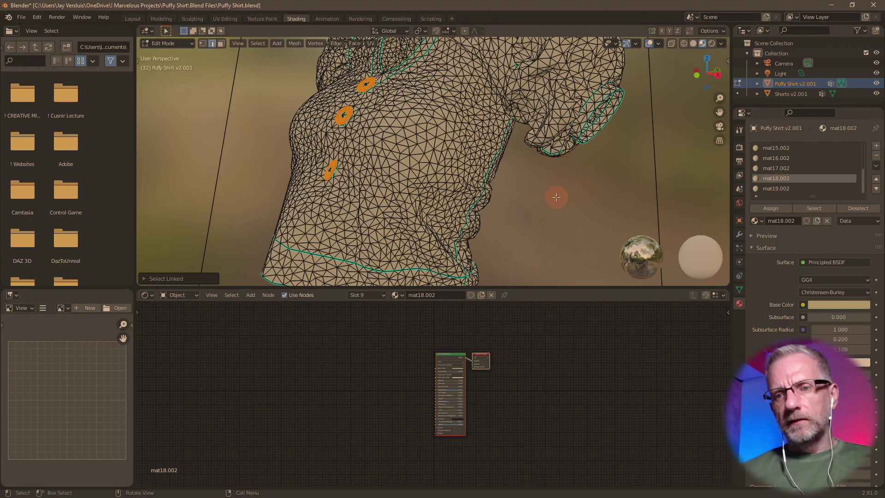
scroll(557, 198, "down", 2)
scroll(556, 197, "down", 1)
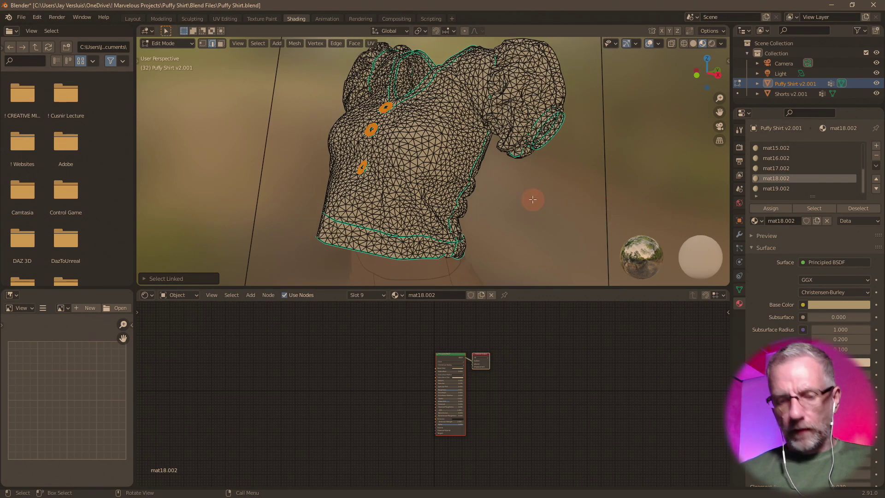
left_click(532, 199)
left_click(815, 208)
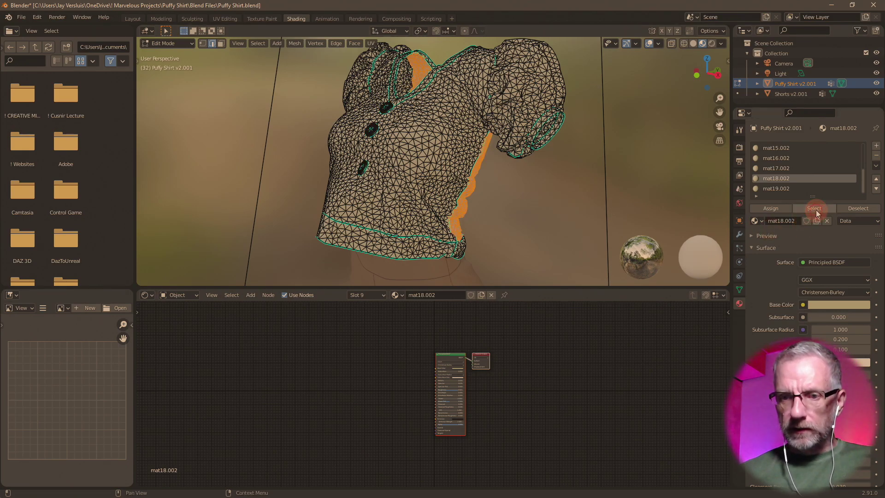
middle_click_drag(573, 208, 529, 205)
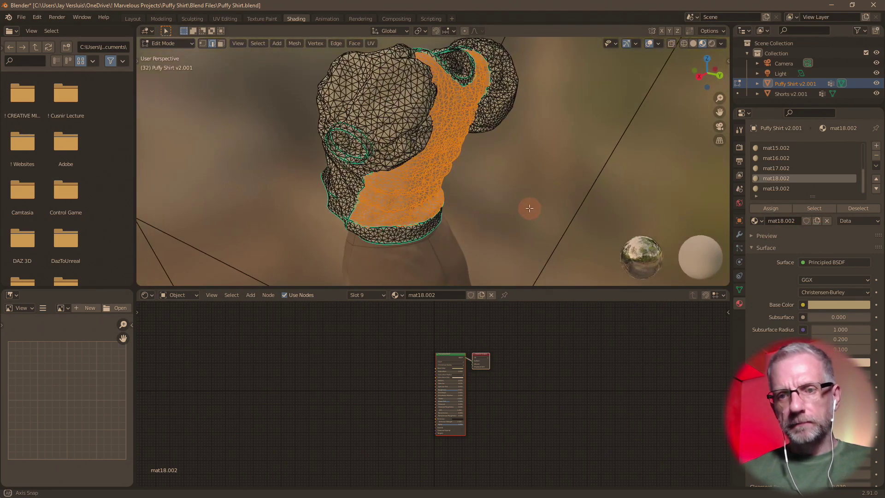
Step: Check separately which shirt faces are assigned to mat17.002 and mat16.002 by selecting each slot's faces
left_click(597, 170)
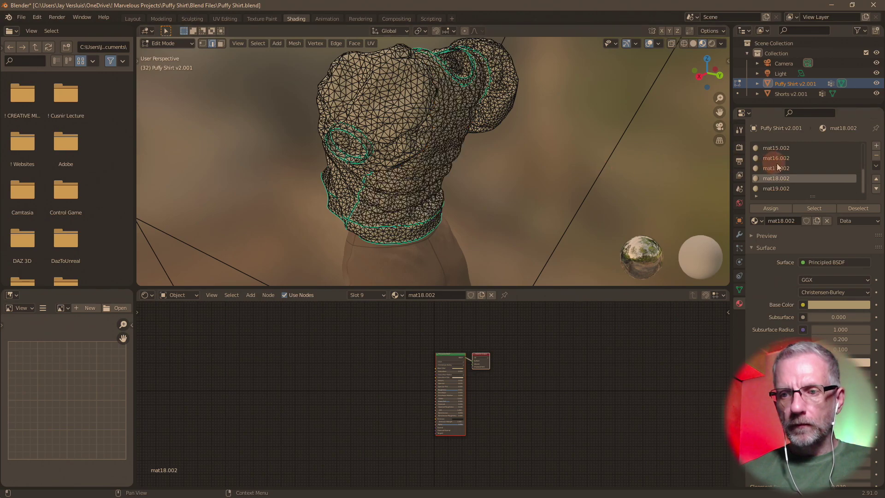
left_click(776, 168)
left_click(815, 208)
middle_click_drag(599, 181, 660, 185)
left_click(681, 168)
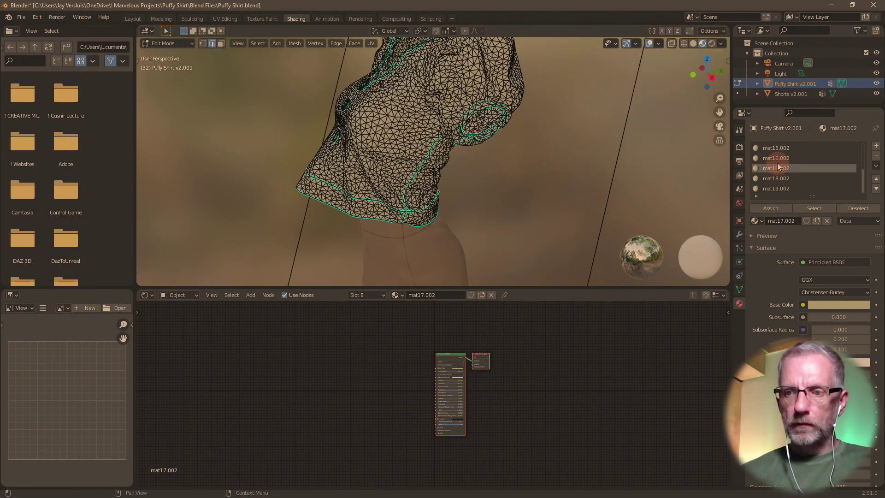
left_click(776, 157)
left_click(801, 208)
left_click(624, 181)
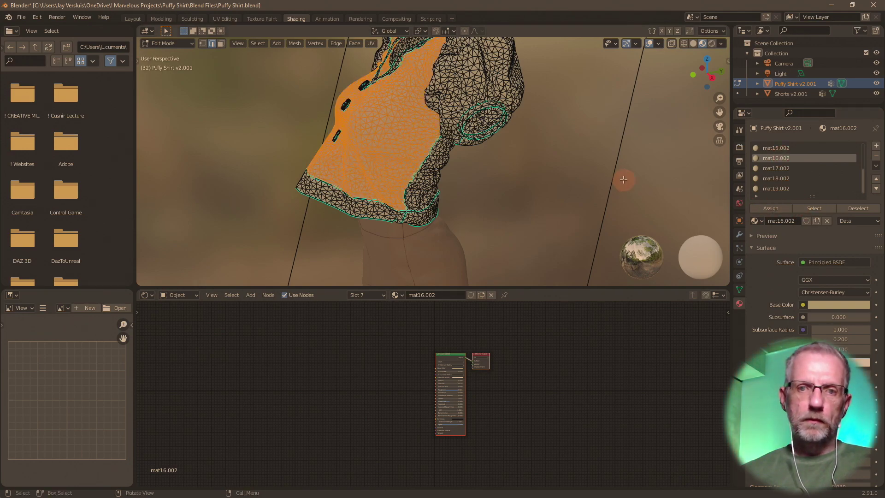
Step: Clear the selection and select the faces assigned to mat15.002 to see where they lie on the shirt
left_click(776, 148)
left_click(561, 171)
key("a")
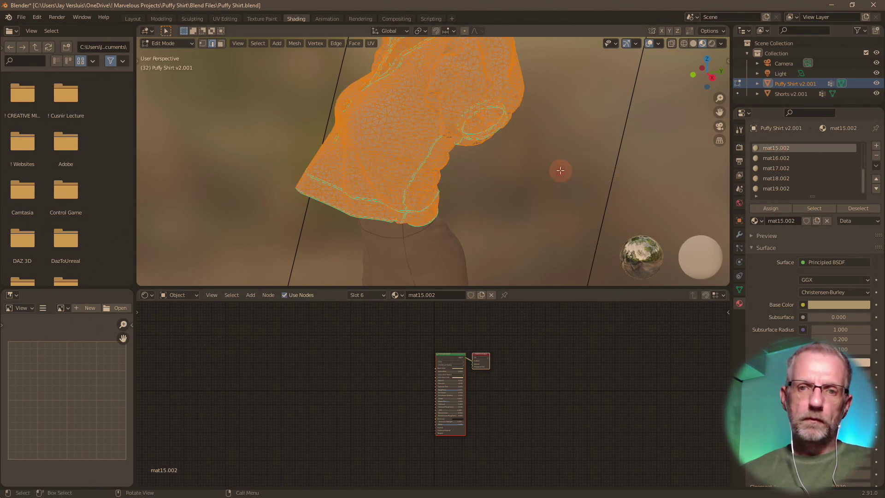
middle_click_drag(561, 171, 529, 184)
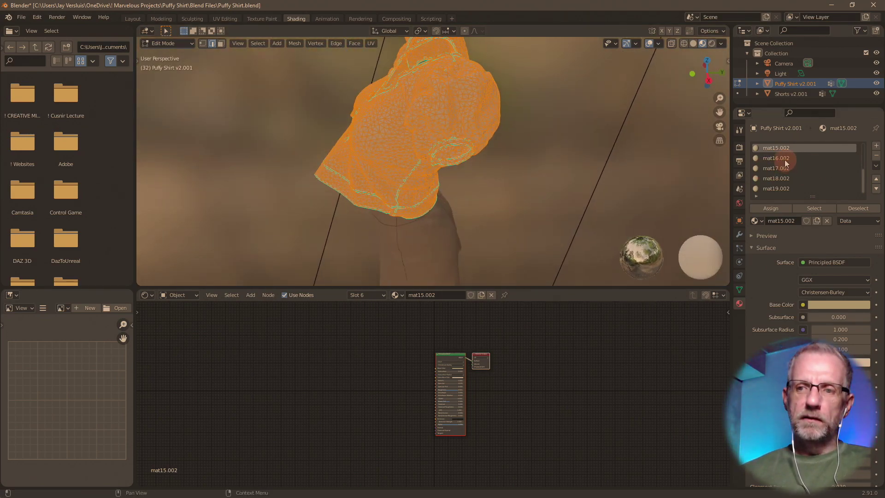
left_click(589, 164)
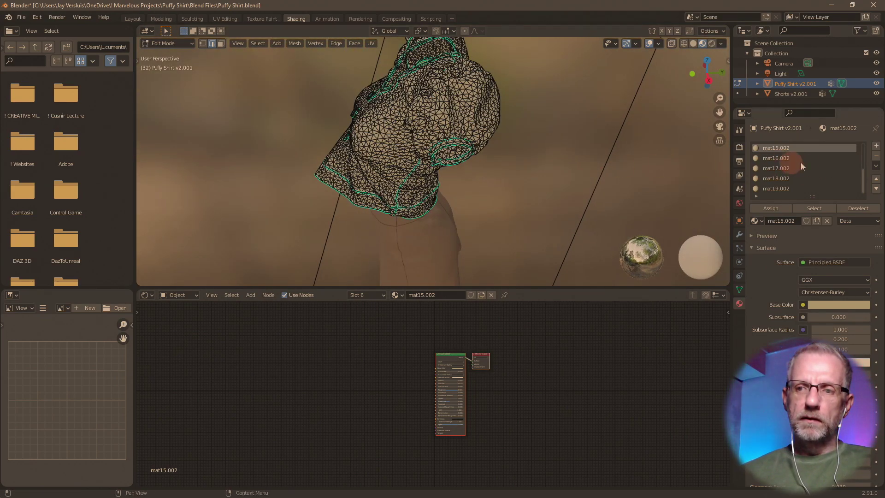
left_click(800, 205)
middle_click_drag(573, 188, 650, 192)
Step: Check which shirt faces are assigned to mat14.002 and mat13.002 by selecting each slot's faces
scroll(816, 187, "up", 3)
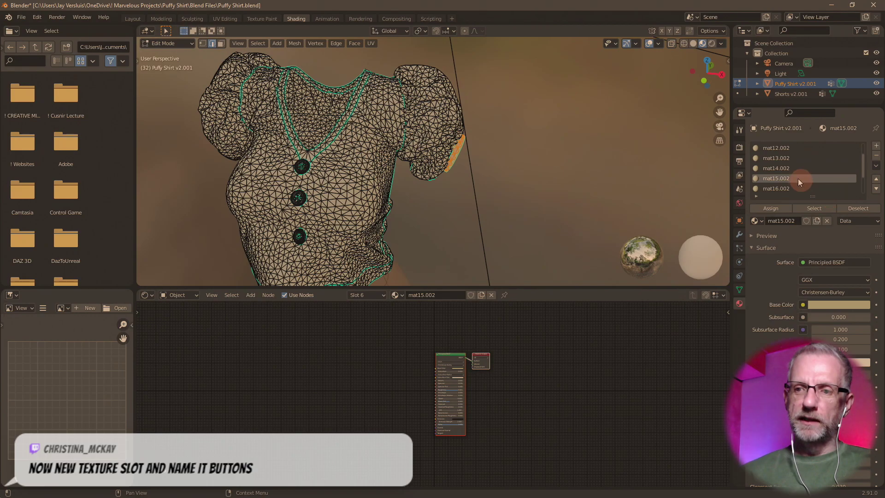
left_click(793, 168)
left_click(784, 208)
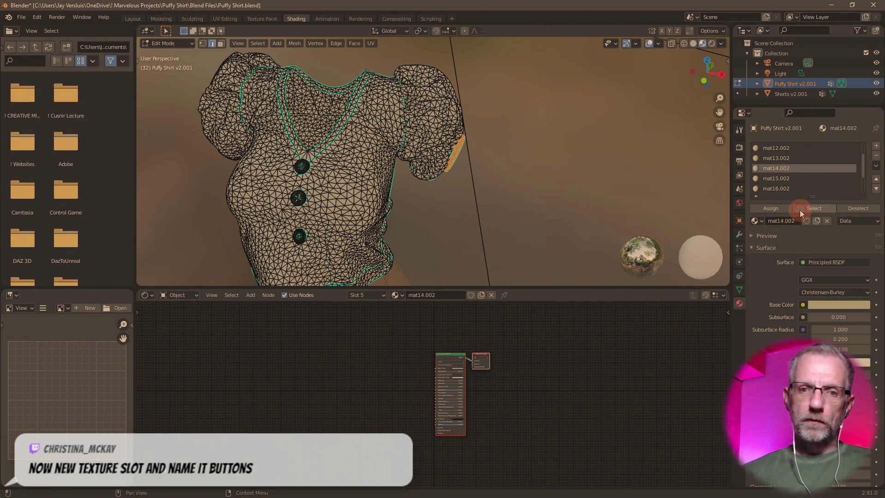
middle_click_drag(598, 188, 521, 172)
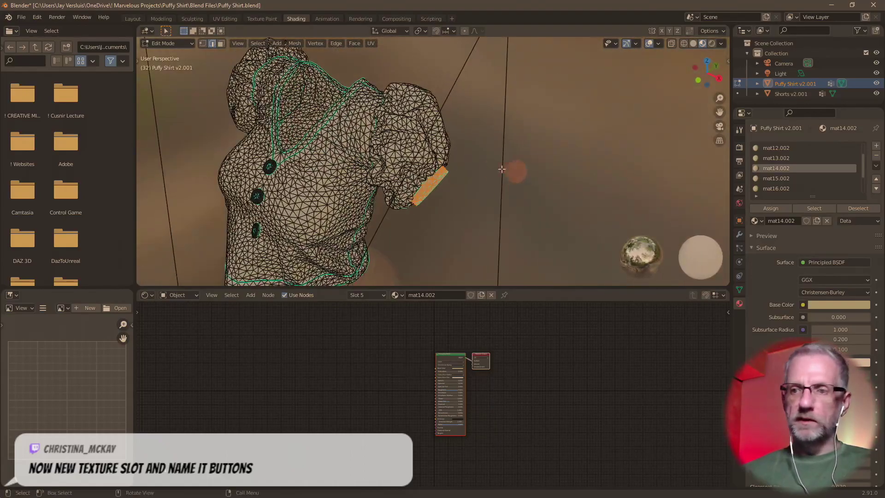
left_click(802, 156)
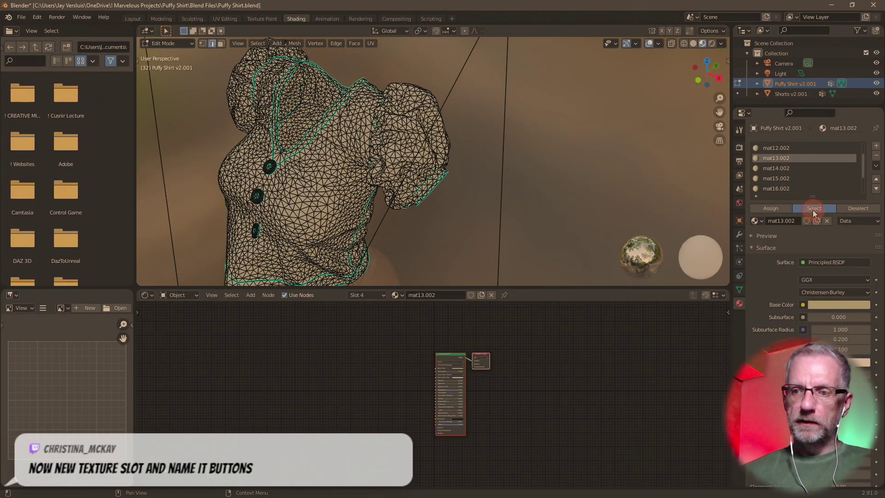
left_click(812, 208)
middle_click_drag(566, 166, 531, 180)
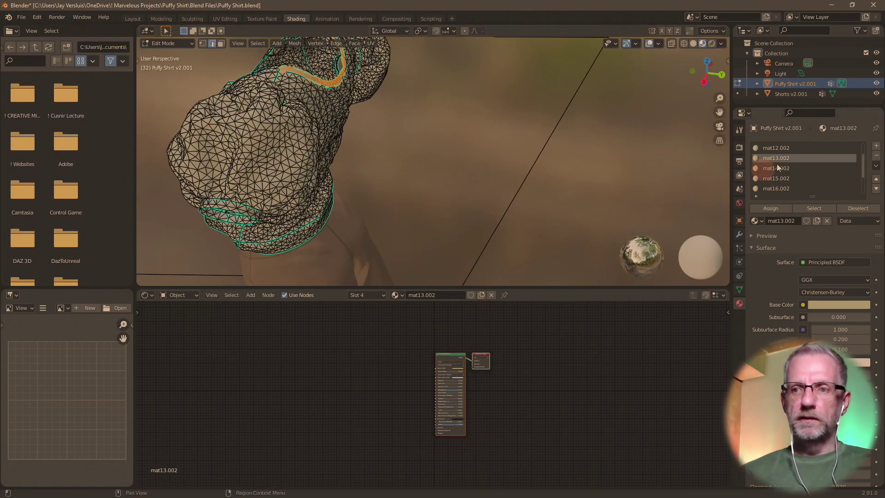
Step: Check which shirt faces belong to mat12.002 and mat11.002, clearing the selection between the two slots
left_click(789, 150)
left_click(613, 181)
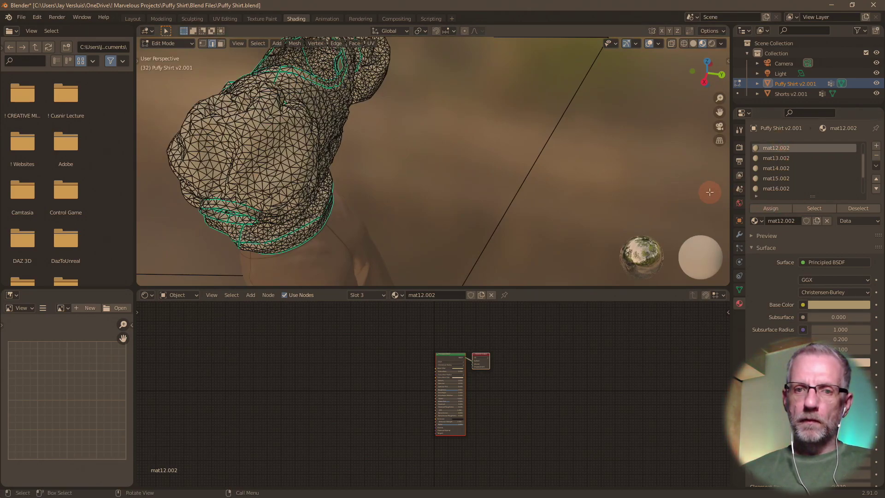
left_click(814, 208)
middle_click_drag(395, 178, 516, 187)
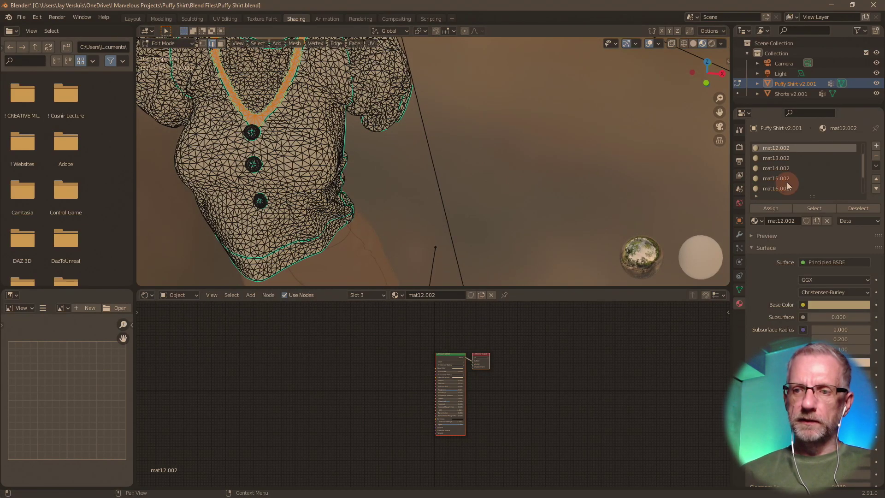
scroll(787, 186, "up", 2)
left_click(630, 176)
left_click(798, 158)
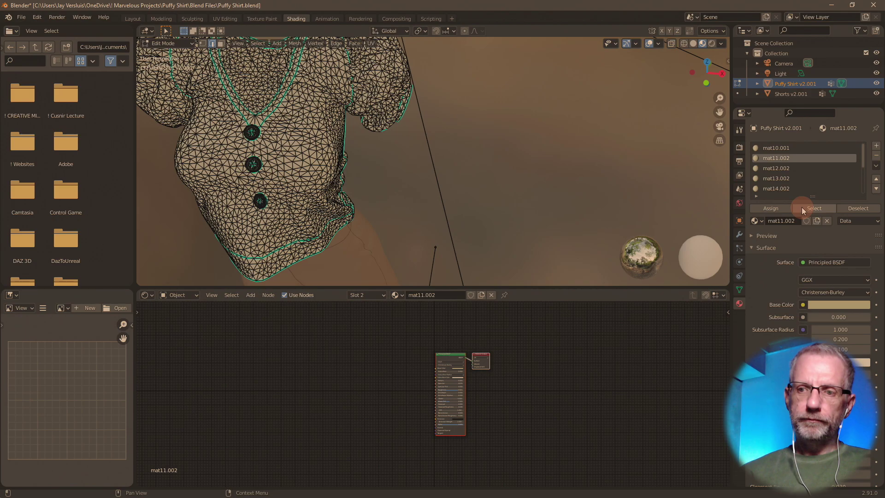
left_click(803, 208)
left_click(594, 150)
Step: Select the faces assigned to mat10.001, examine where they lie on the shirt, and clear the selection
left_click(793, 148)
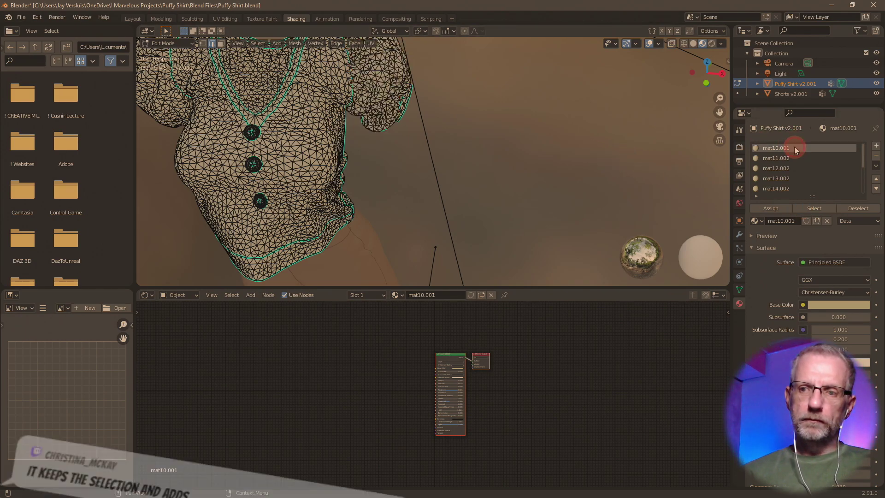
left_click(801, 209)
middle_click_drag(488, 148, 572, 190)
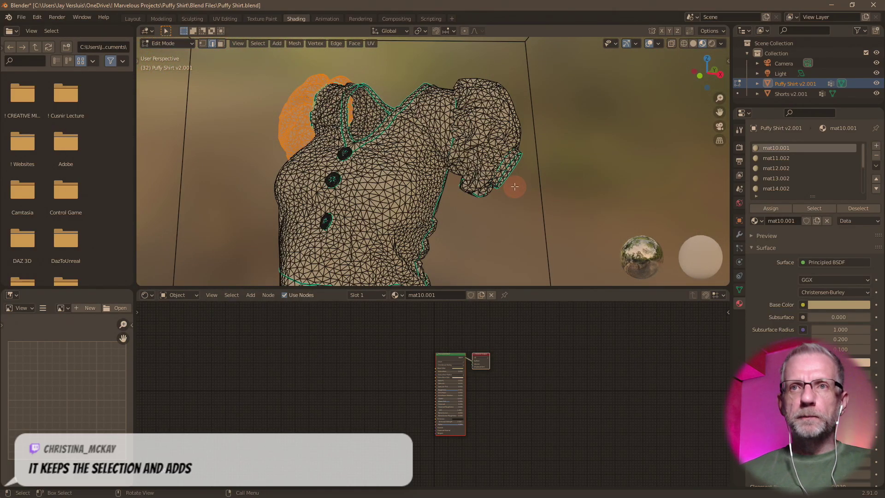
middle_click_drag(521, 200, 486, 180, "shift")
left_click(538, 211)
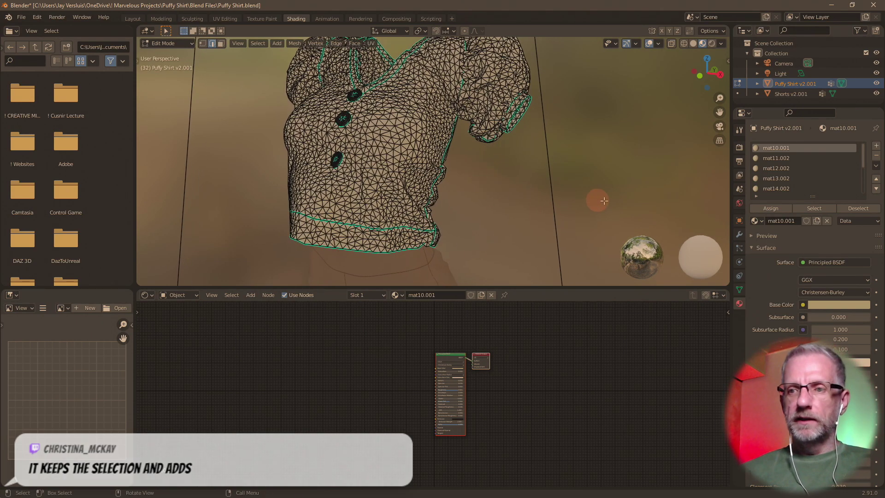
Step: Select the faces assigned to mat19.002 again, inspect them around the lower hem and buttons, and deselect them
scroll(829, 176, "down", 5)
left_click(793, 188)
left_click(823, 209)
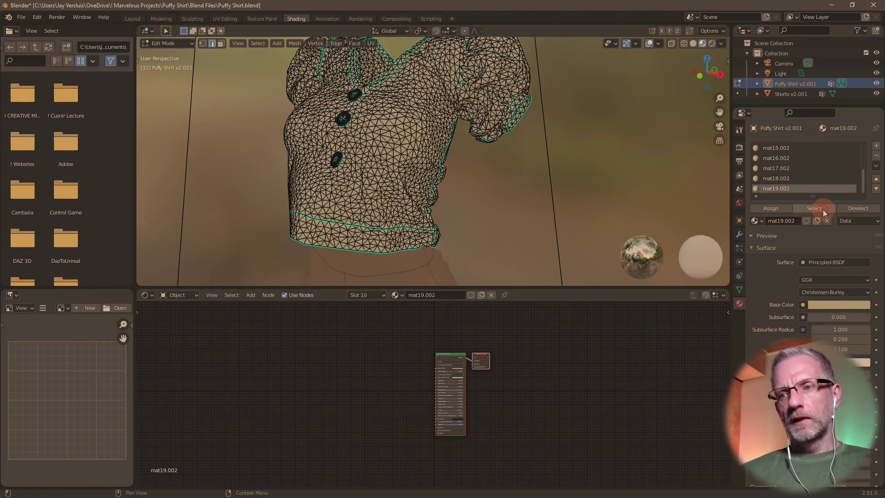
middle_click_drag(599, 180, 575, 175)
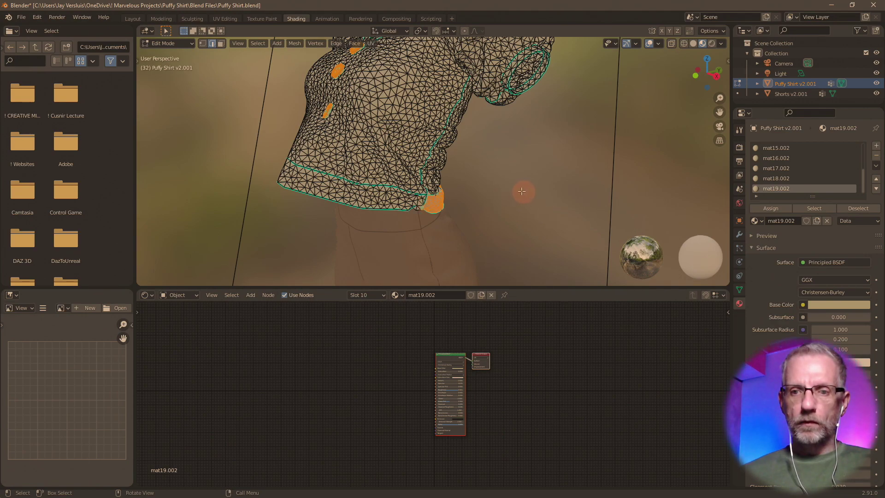
left_click(520, 189)
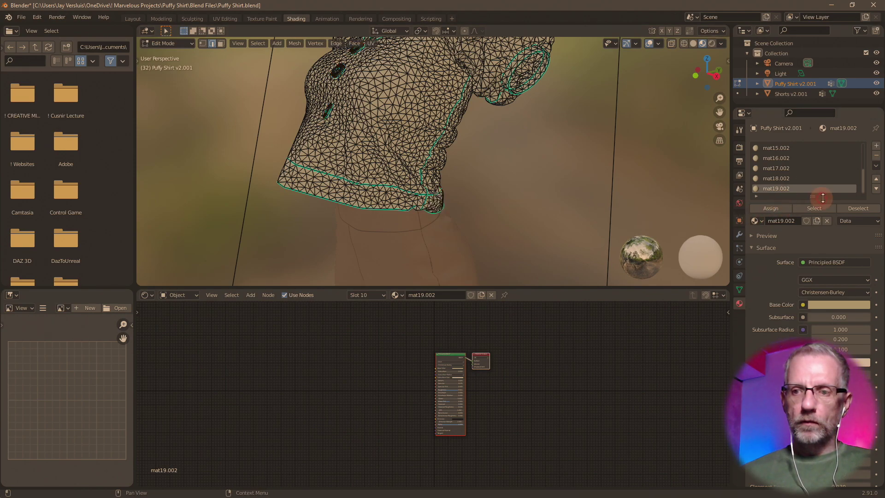
Step: Try to remove the mat19.002 material slot while in Edit Mode
left_click(877, 158)
left_click(793, 189)
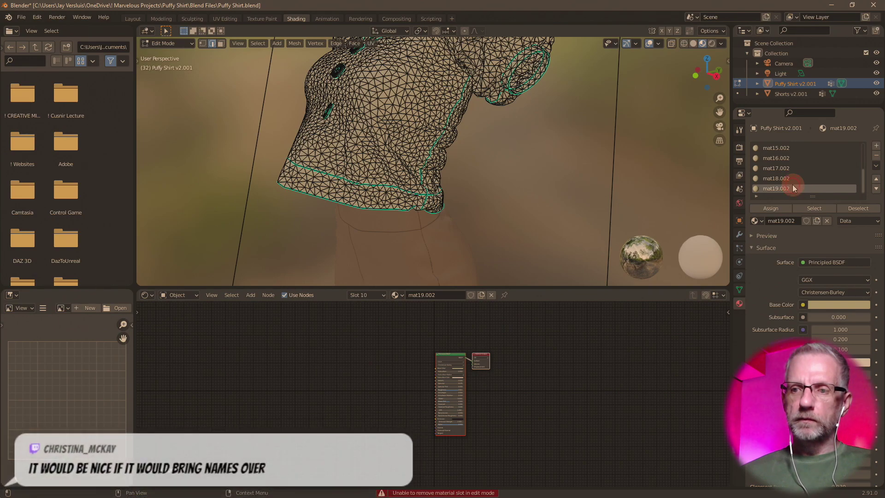
left_click(878, 158)
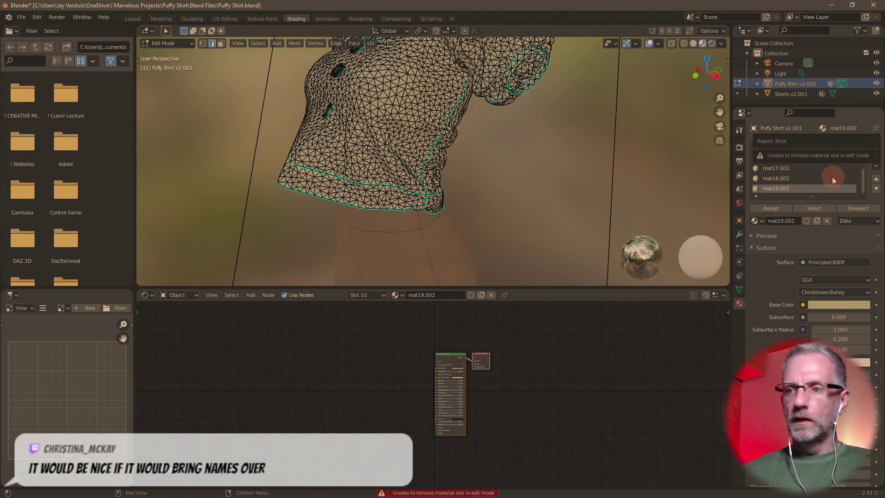
Step: In Object Mode, remove the shirt's material slots from mat19.002 through mat11.002, keeping only mat10.001
key("Tab")
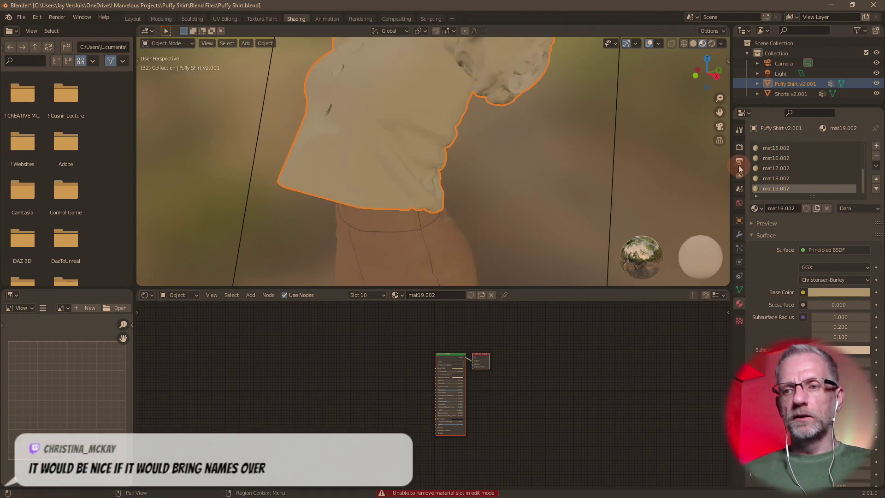
left_click(880, 155)
left_click(880, 156)
left_click(880, 156)
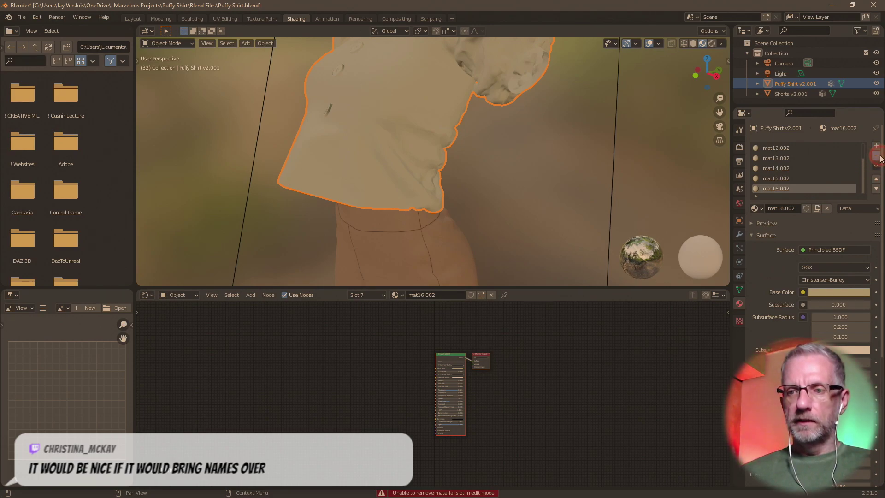
left_click(879, 156)
left_click(880, 156)
left_click(880, 156)
left_click(880, 156)
left_click(880, 156)
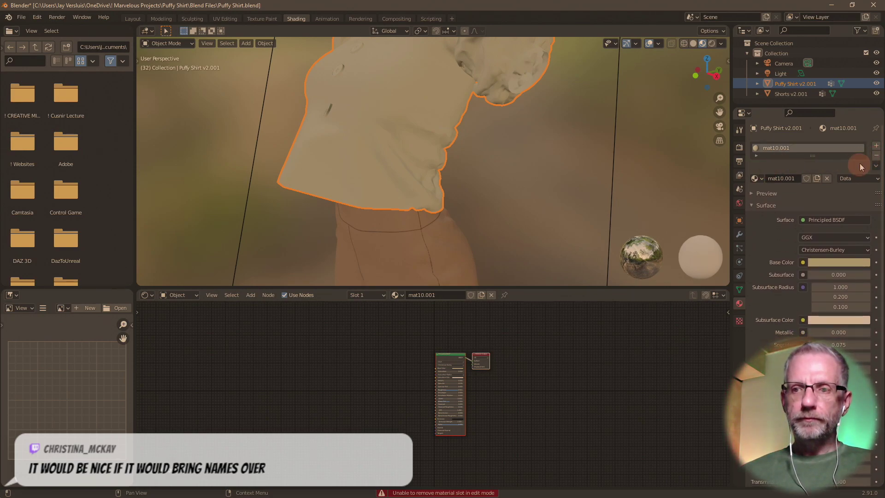
Step: In Edit Mode, select the faces assigned to mat10.001 to check its coverage of the shirt, and return to Object Mode
middle_click_drag(559, 156, 580, 215)
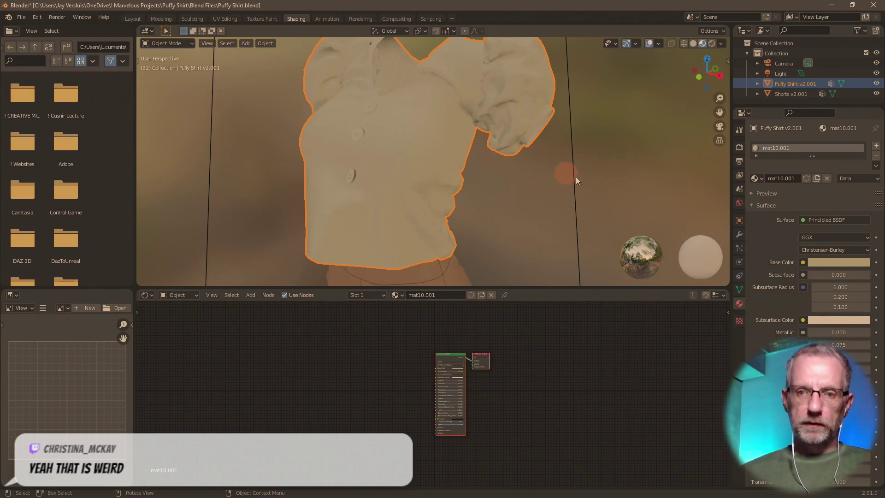
key("Tab")
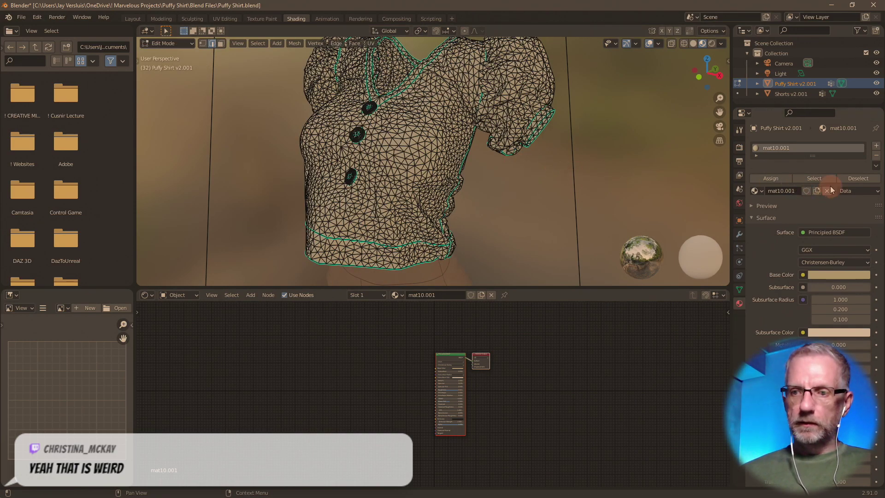
left_click(814, 179)
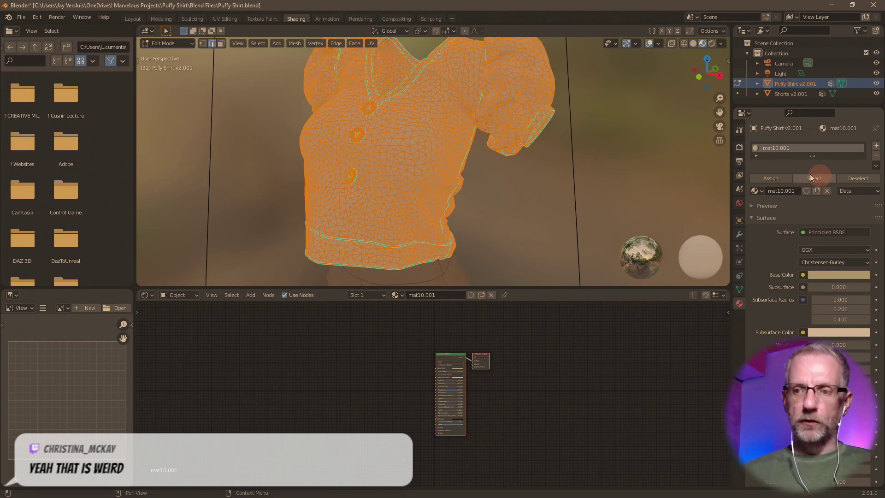
key("Tab")
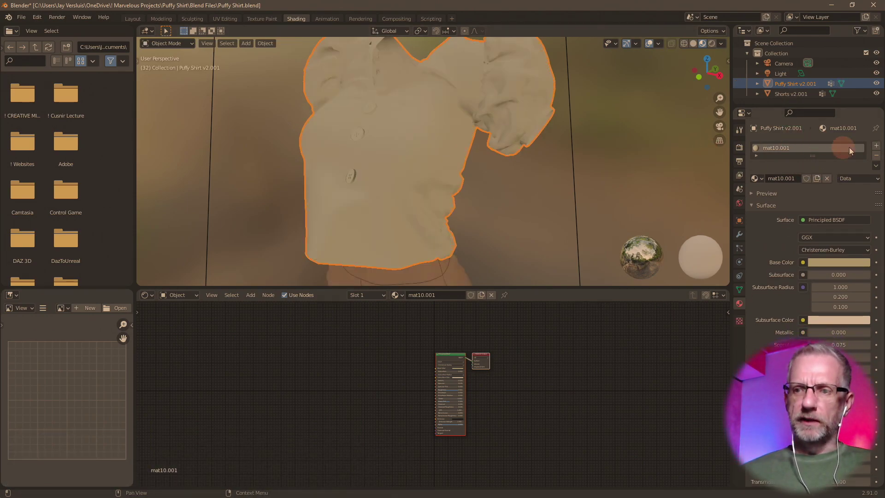
Step: Add a second material slot to the shirt with a new material named Buttons, and rename mat10.001 as Shirt
left_click(877, 146)
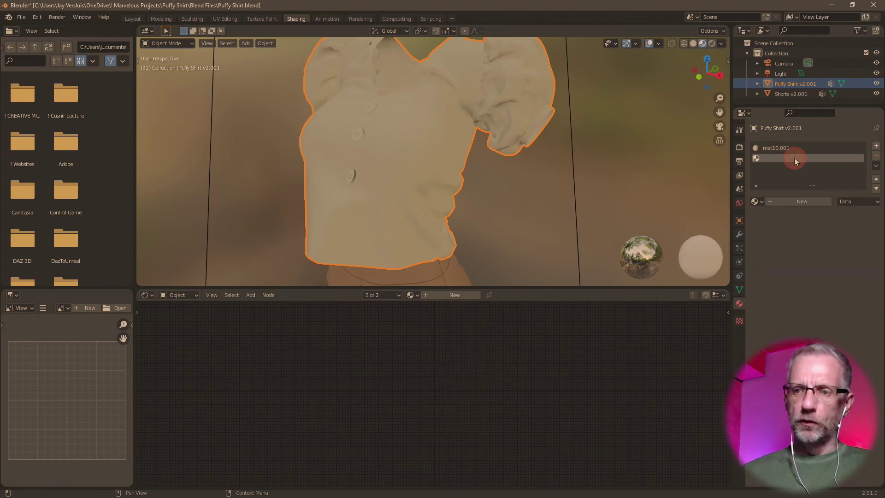
left_click(786, 201)
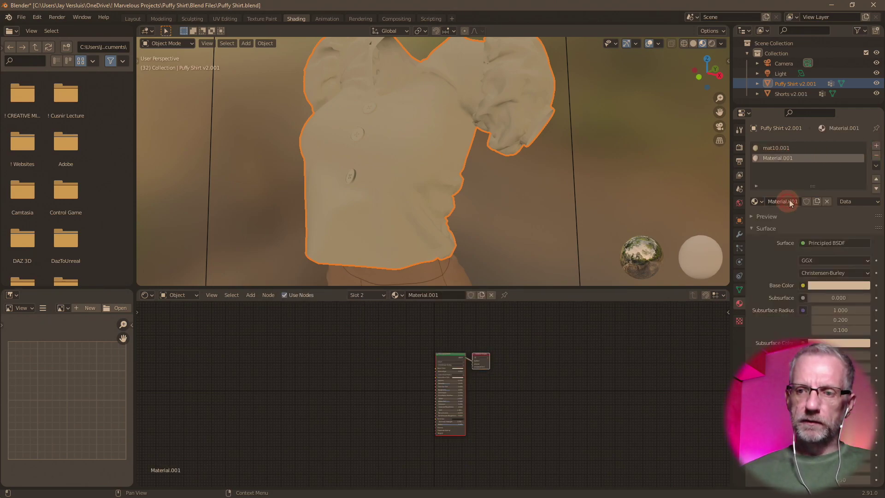
type("Buttons")
key("Return")
double_click(798, 147)
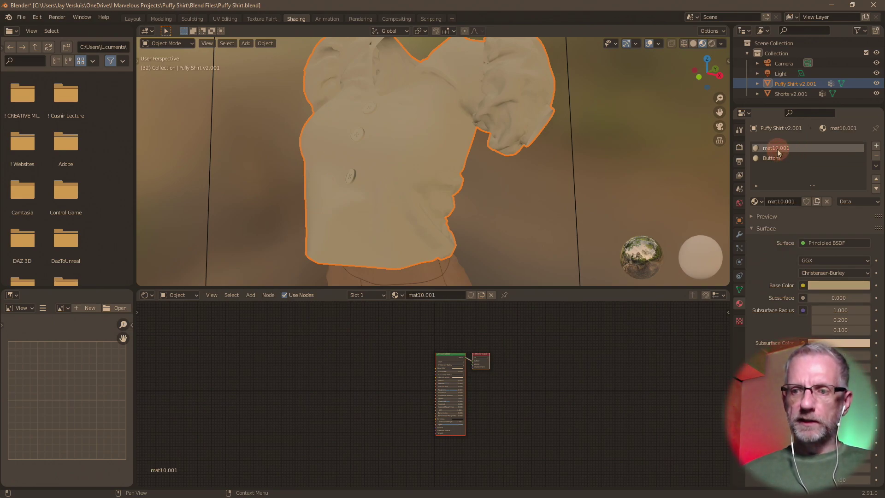
type("Shirt")
key("Return")
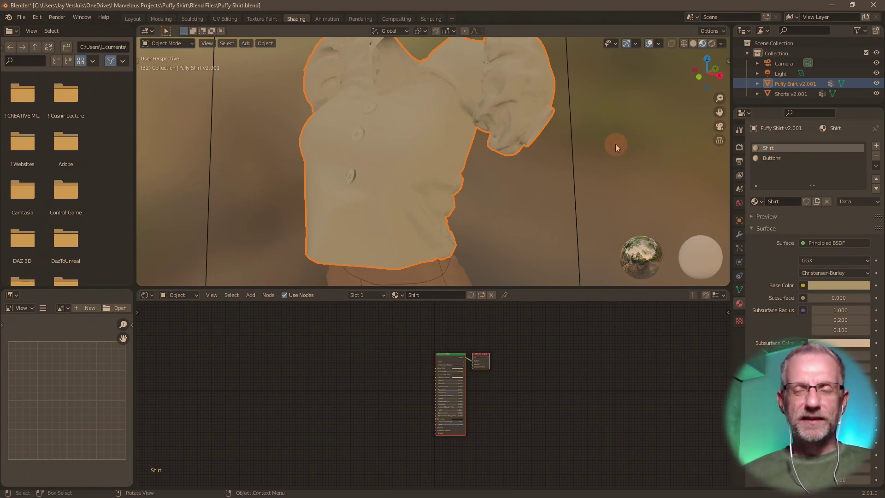
Step: In Edit Mode, select the linked geometry of the three front buttons, assign it to the Buttons material, and clear the selection
middle_click_drag(601, 173, 583, 178)
key("Tab")
key("alt+a")
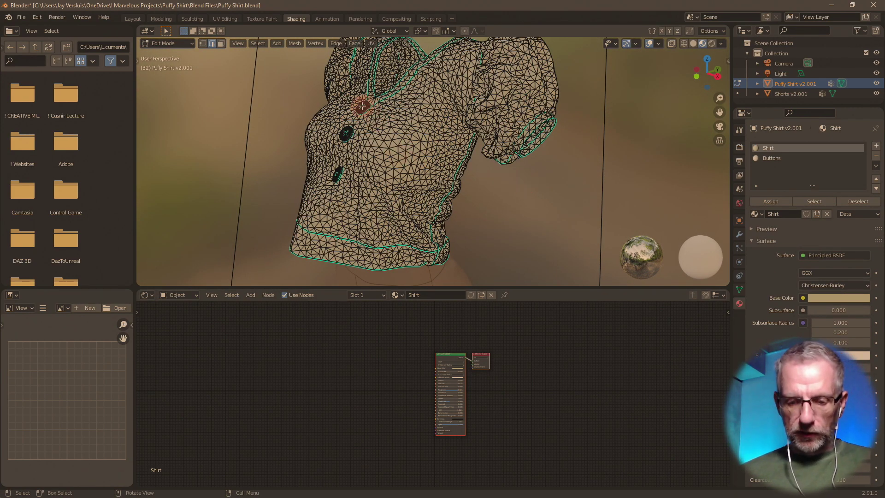
key("l")
key("l")
key("l")
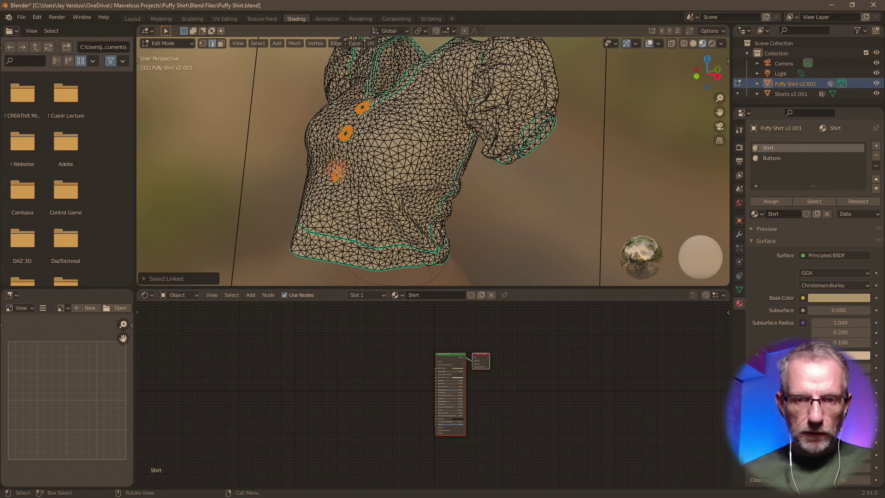
left_click(805, 160)
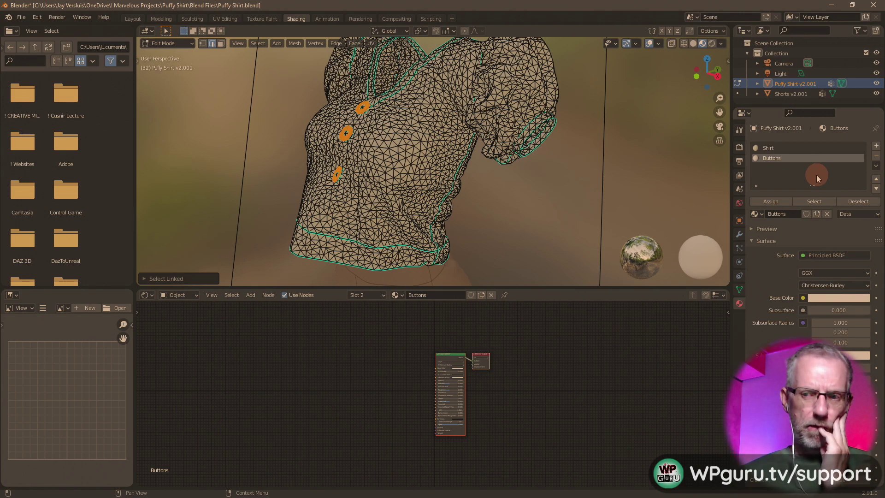
left_click(776, 206)
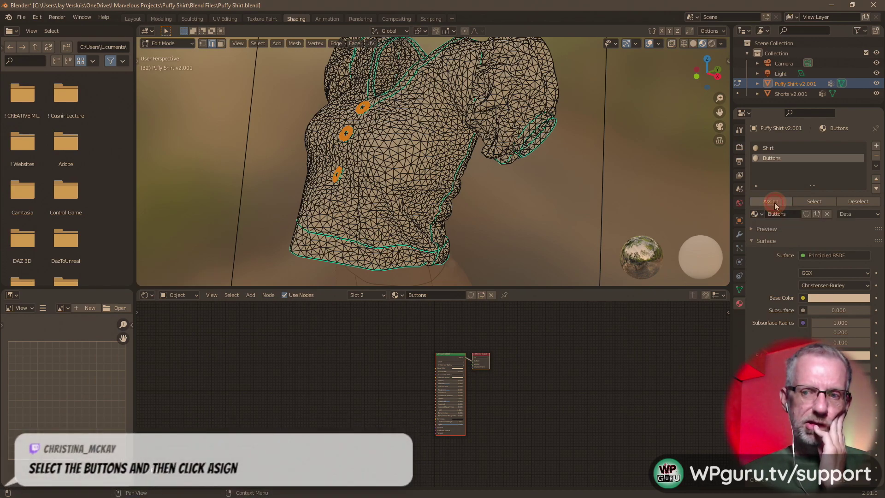
left_click(669, 195)
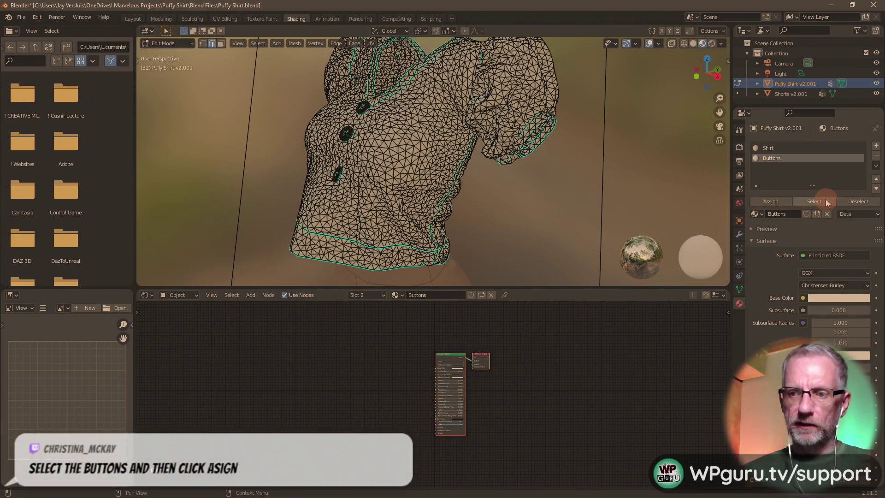
Step: Check which faces are assigned to the Buttons and Shirt materials, clear the selection, and return to Object Mode
left_click(826, 202)
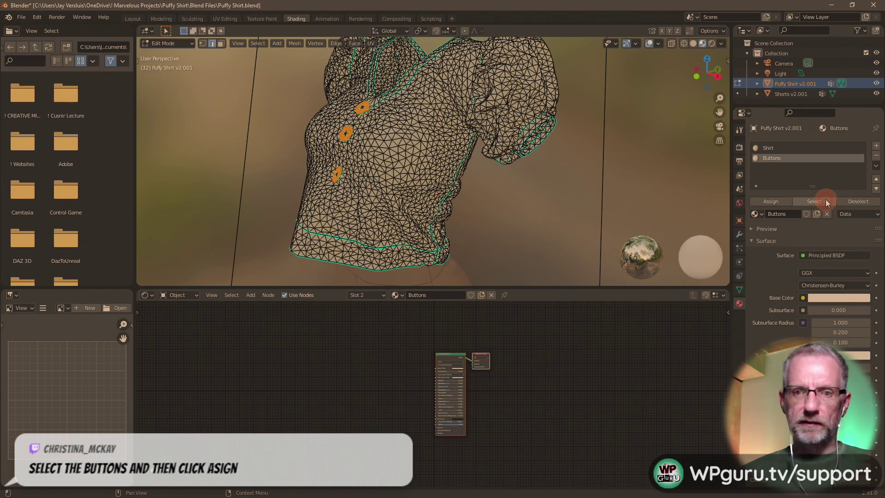
left_click(661, 192)
left_click(802, 148)
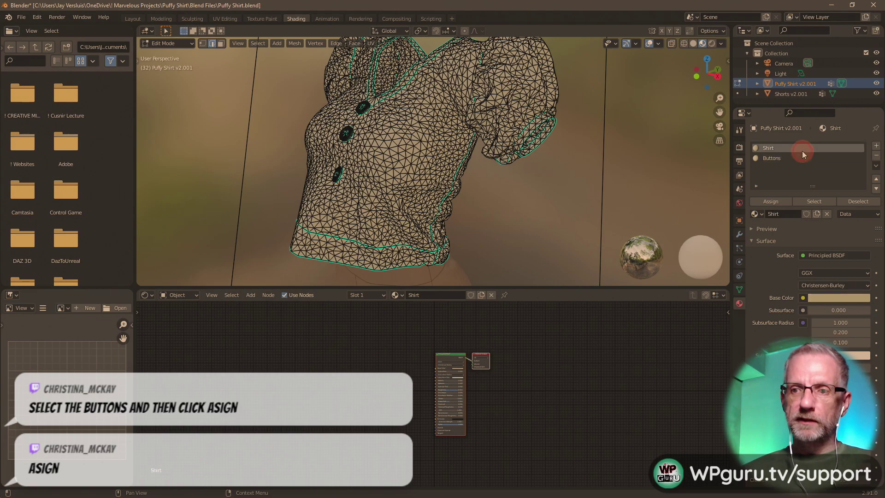
left_click(814, 201)
middle_click_drag(633, 192, 654, 194)
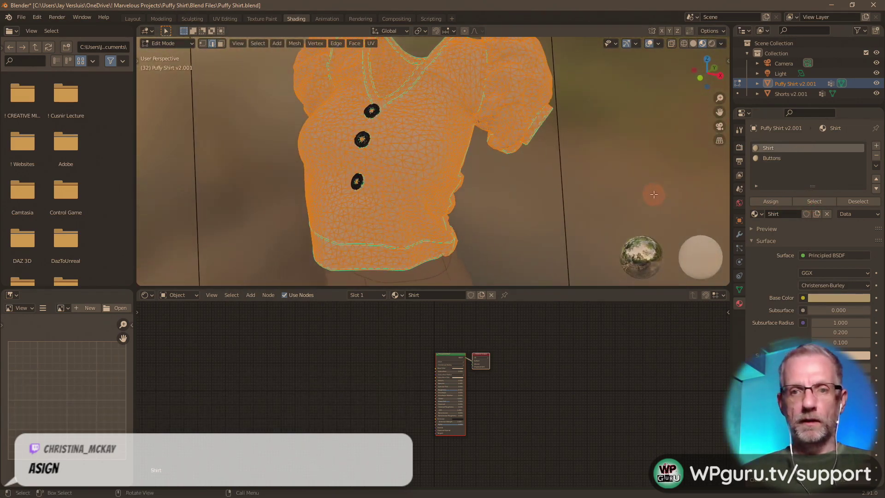
left_click(654, 194)
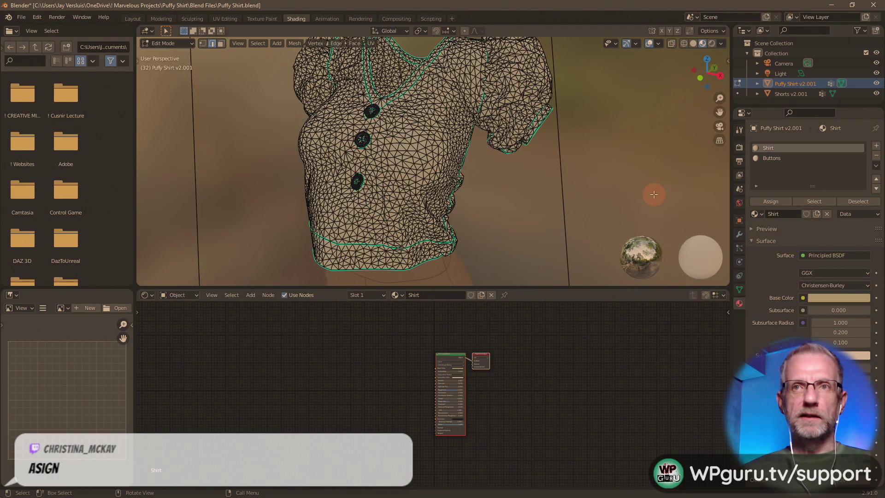
key("Tab")
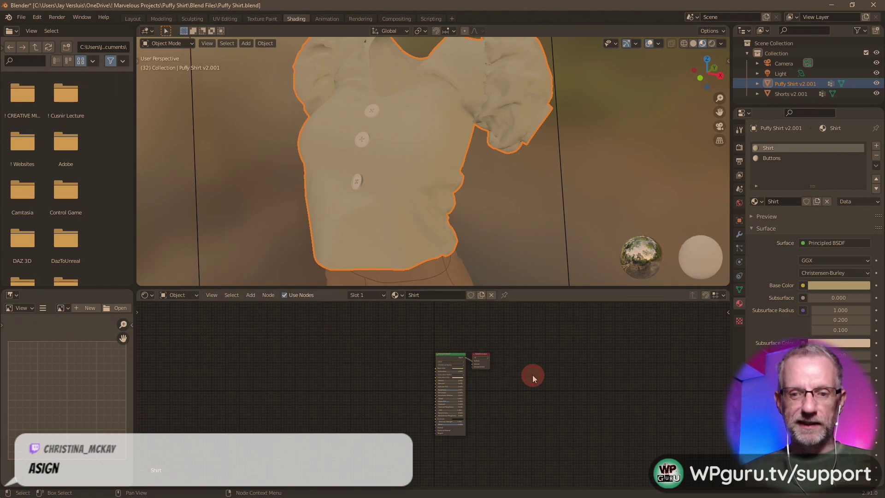
Step: Connect the Puffy ShirtU2V1 diffuse, metalness, normal and roughness textures to the Shirt material's Principled BSDF with Principled Texture Setup
key("ctrl+space")
scroll(532, 375, "up", 5)
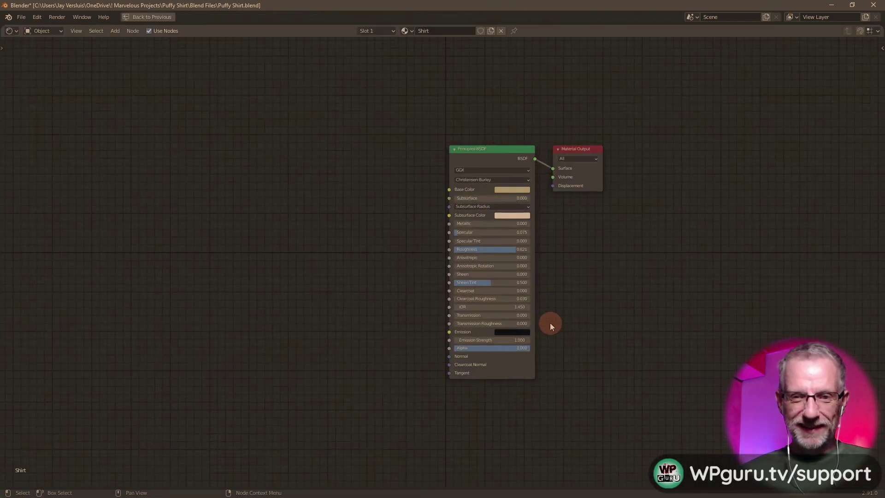
scroll(550, 323, "up", 2)
left_click(521, 126)
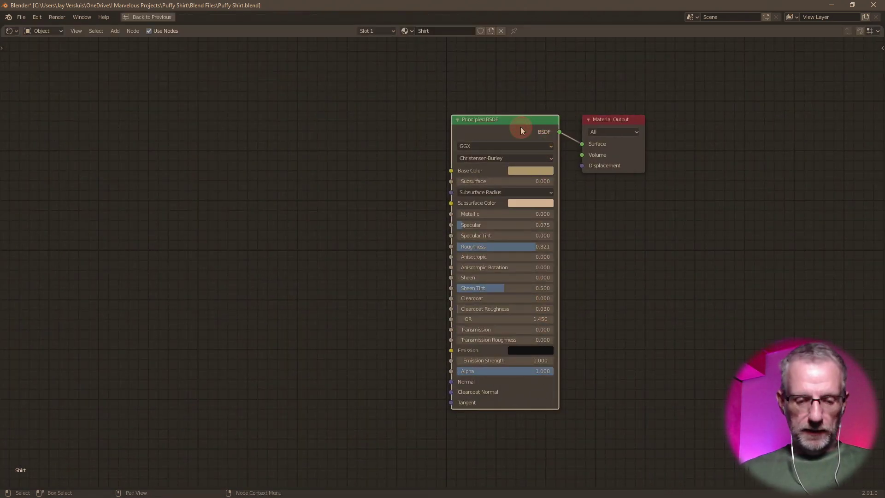
key("ctrl+shift+t")
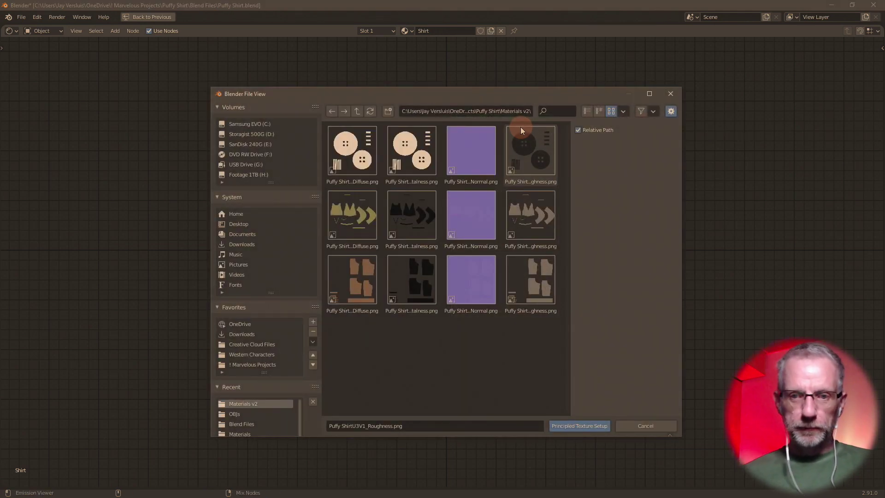
left_click(355, 217)
left_click(402, 220, "shift")
left_click(480, 219, "shift")
left_click(523, 220, "shift")
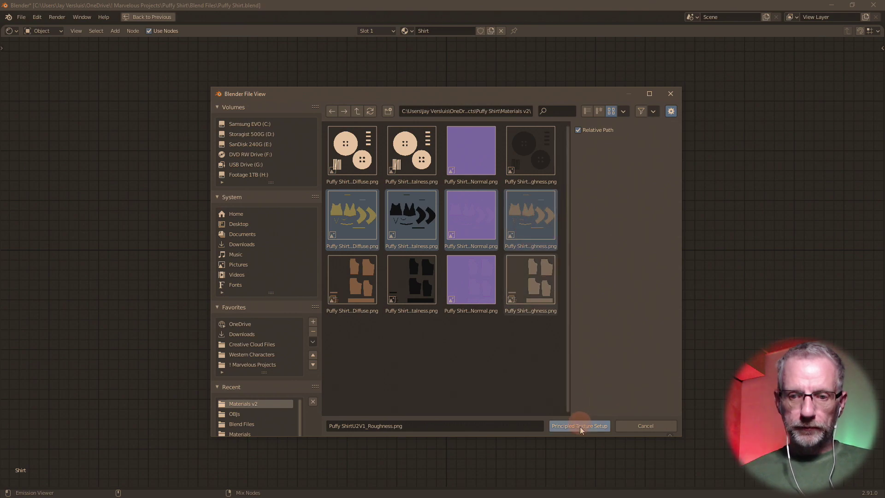
left_click(579, 426)
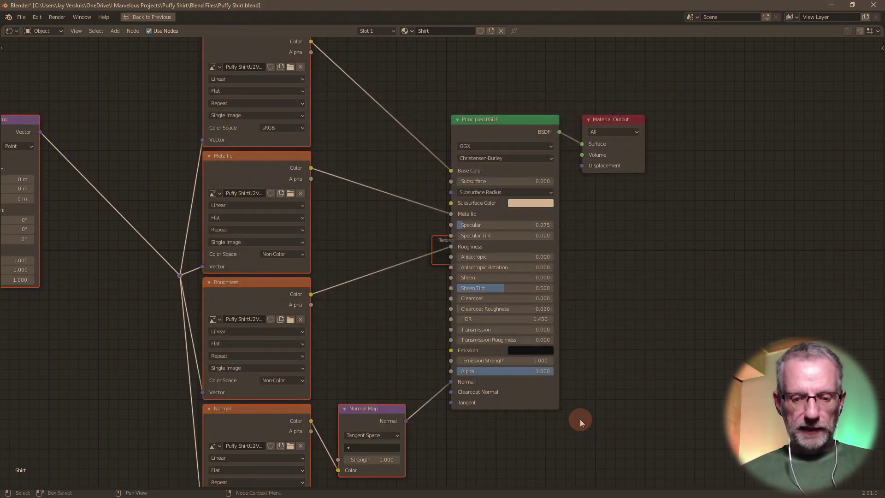
key("ctrl+space")
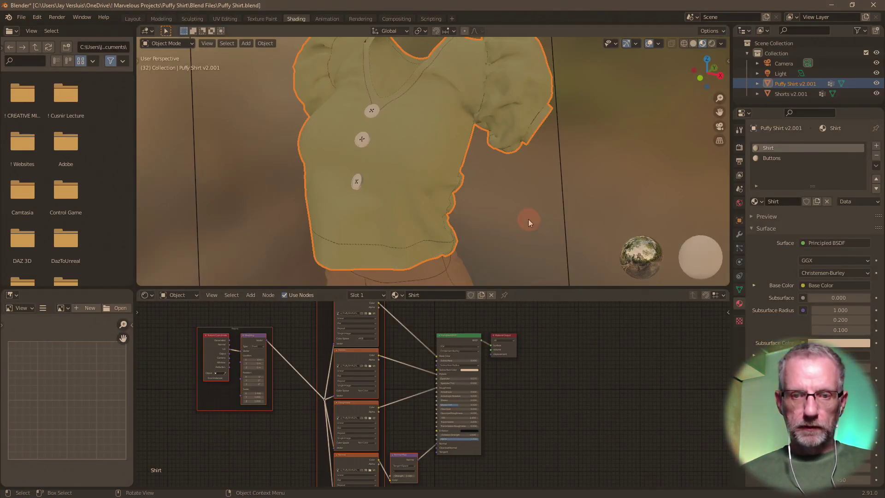
Step: Connect the four button textures (diffuse, metalness, normal, roughness) from Materials v2 to the Buttons material's Principled BSDF with Principled Texture Setup
left_click(773, 158)
middle_click_drag(597, 185, 593, 197)
key("ctrl+space")
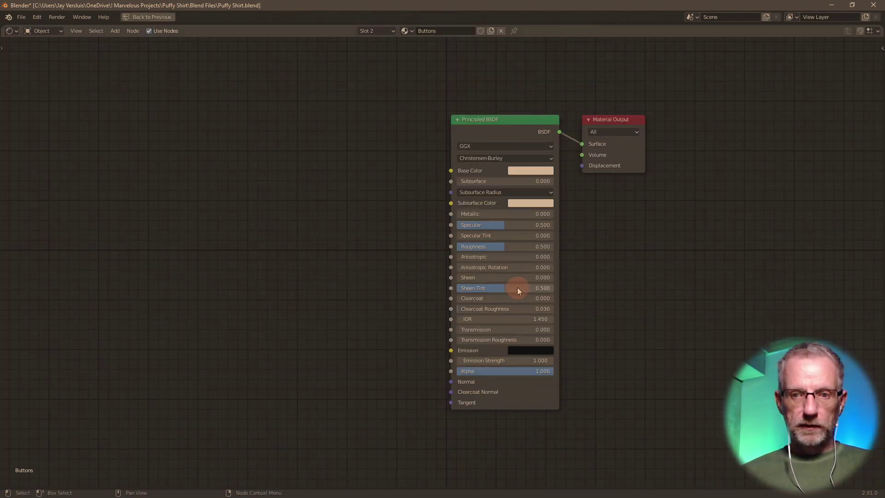
left_click(519, 125)
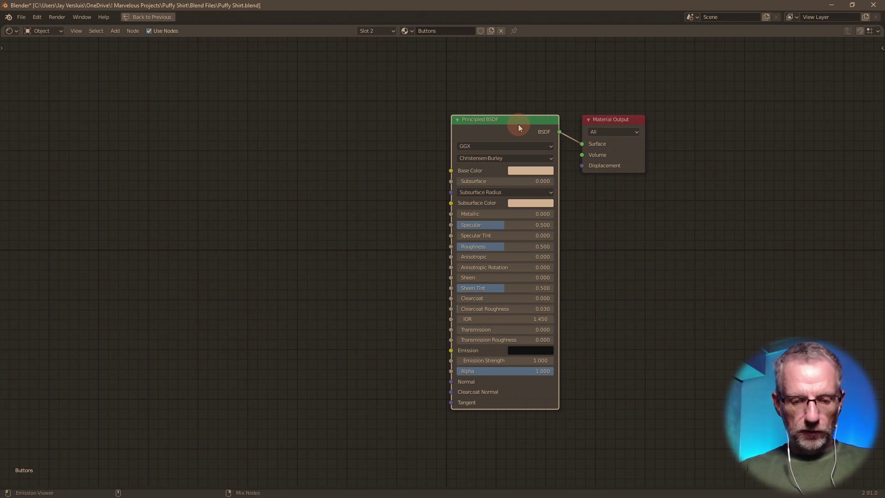
key("ctrl+shift+t")
left_click(339, 154)
left_click(405, 146, "ctrl")
left_click(455, 156, "ctrl")
left_click(530, 149, "ctrl")
left_click(571, 424)
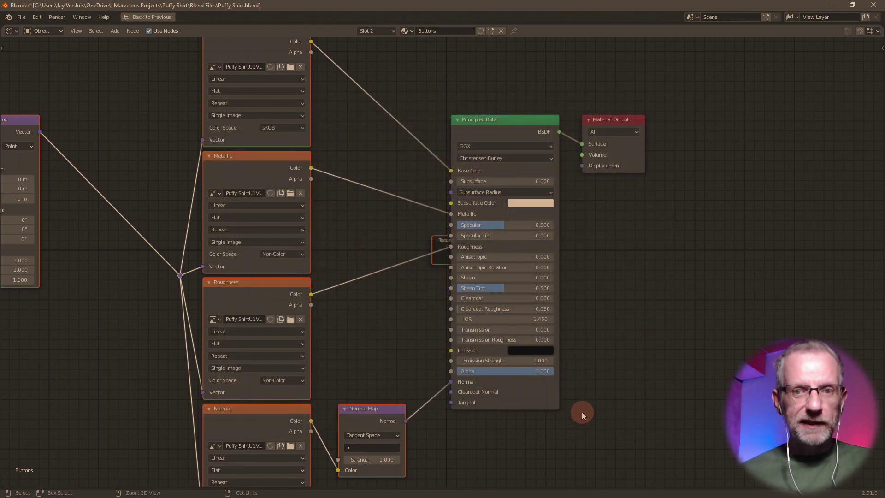
key("ctrl+space")
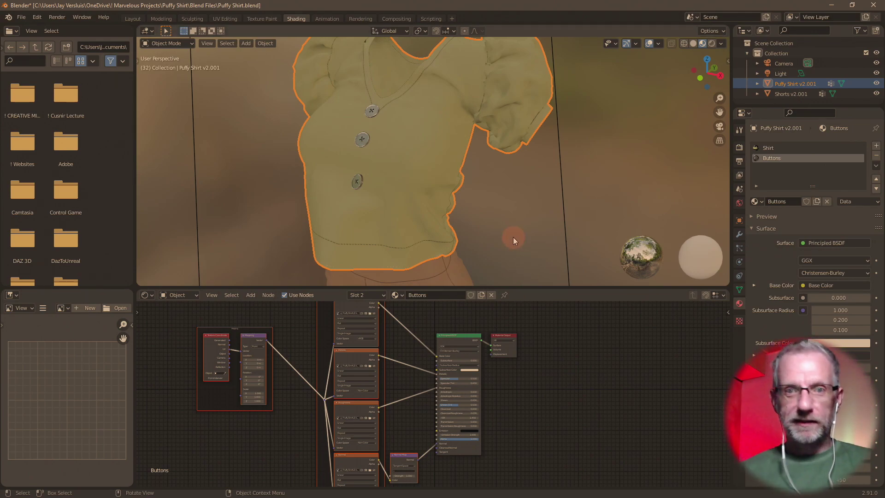
Step: Switch to the Layout workspace and examine the shirt's rendered buttons up close
left_click(132, 19)
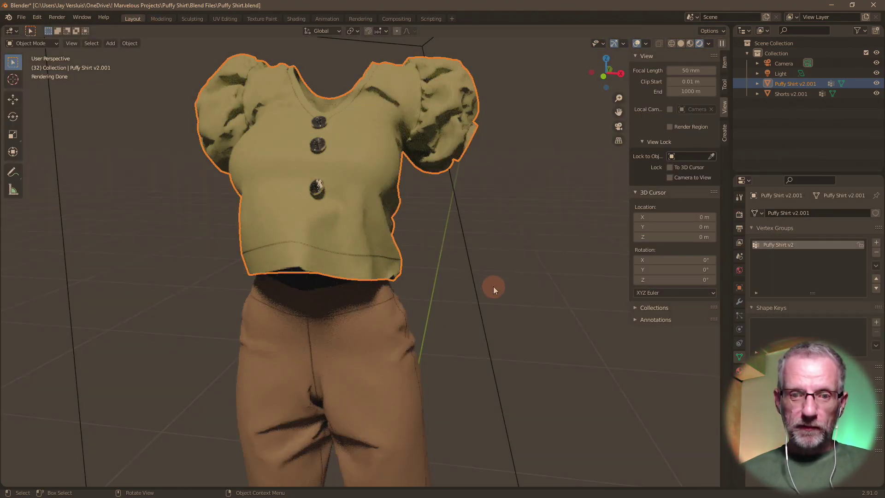
middle_click_drag(493, 288, 524, 365)
scroll(446, 290, "up", 4)
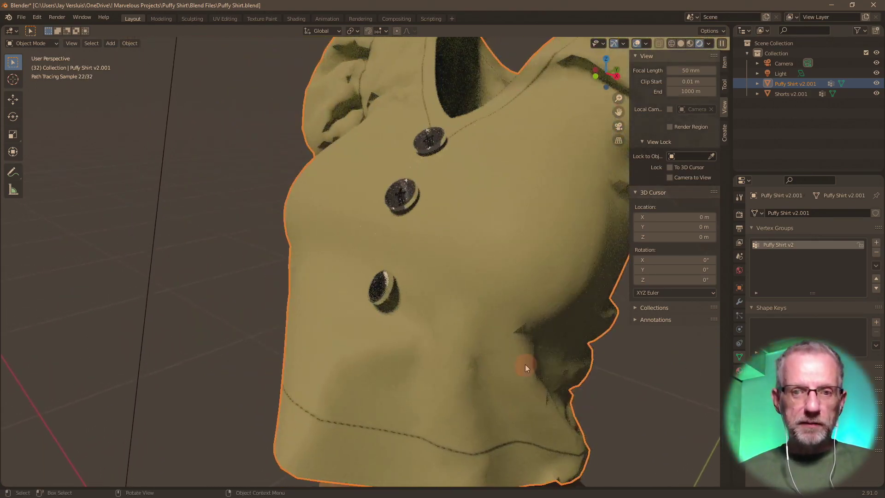
scroll(524, 362, "down", 3)
scroll(523, 363, "up", 6)
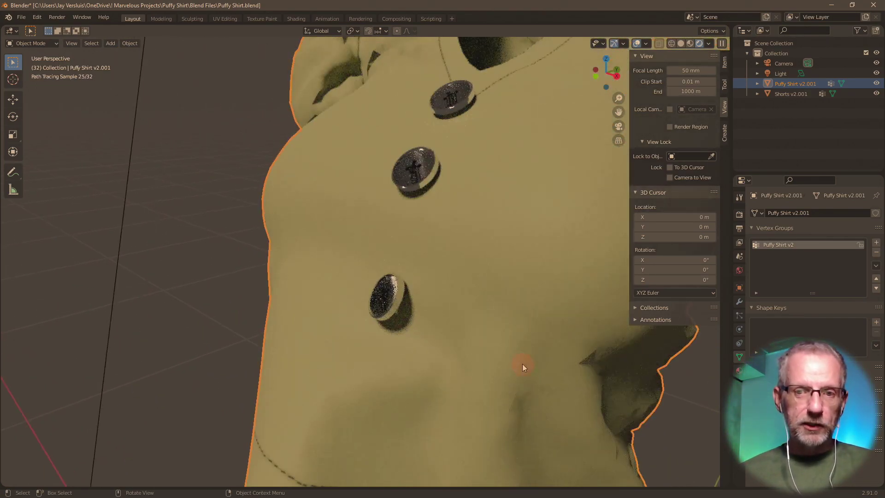
middle_click_drag(519, 366, 480, 374)
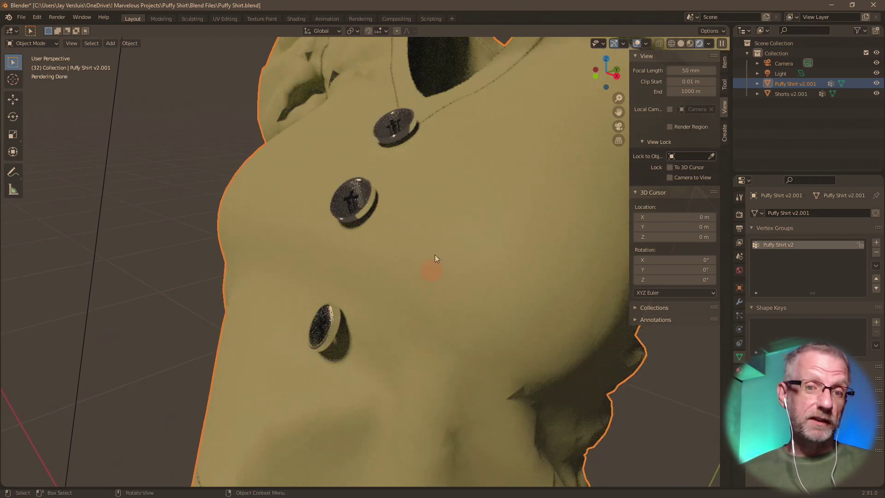
Step: Inspect the rendered stitching along the neckline band, and examine the shirt and shorts together from the side
middle_click_drag(395, 342, 456, 361)
middle_click_drag(425, 281, 425, 421, "shift")
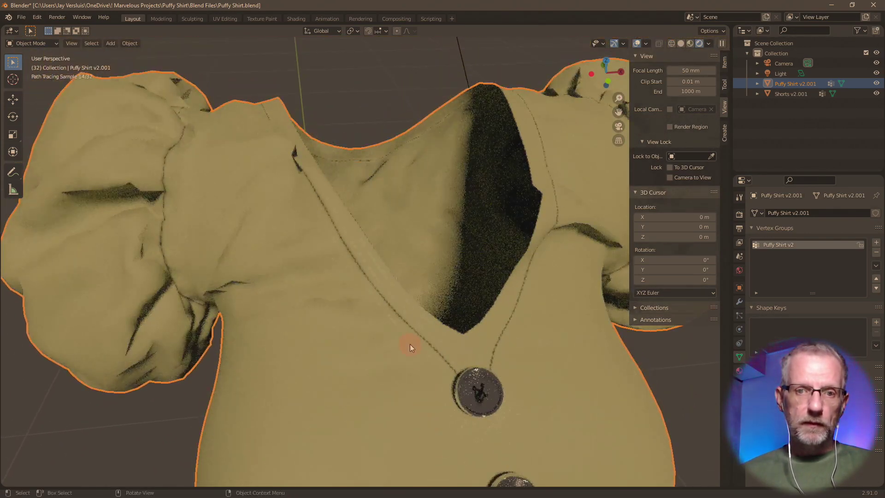
scroll(410, 341, "up", 4)
middle_click_drag(410, 345, 422, 374)
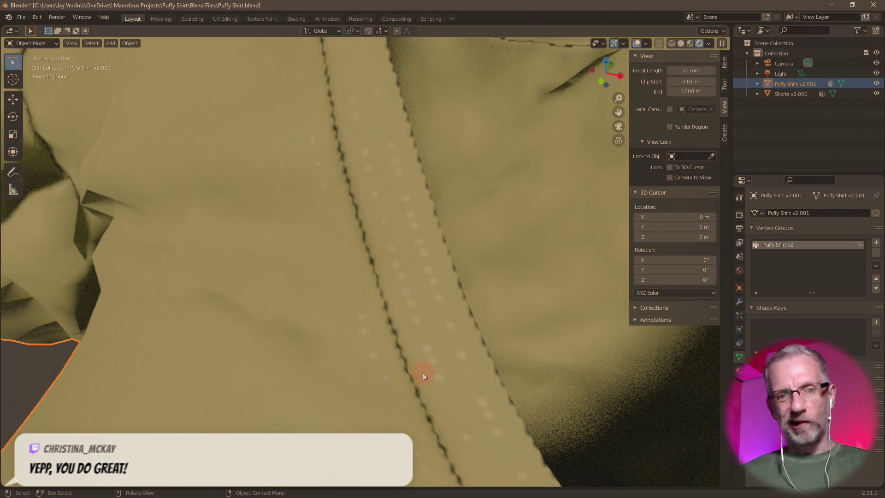
scroll(422, 373, "down", 8)
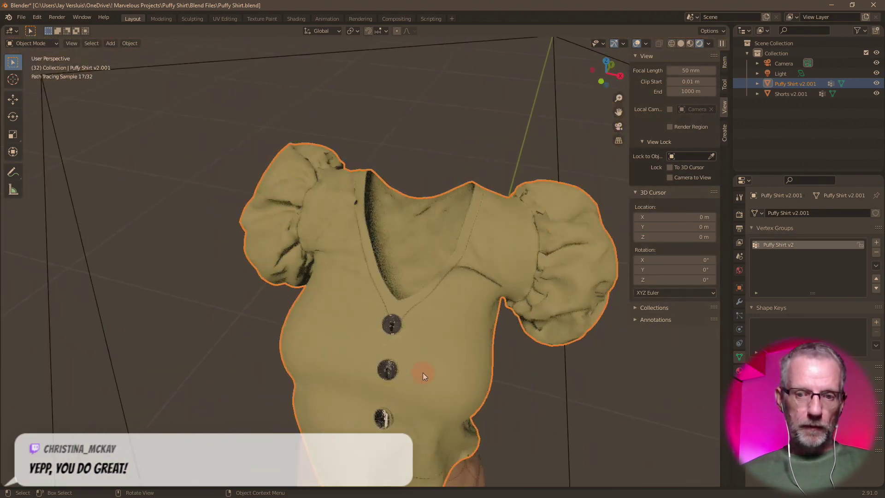
mouse_move(430, 380)
middle_mouse_down()
mouse_move(375, 272)
mouse_move(369, 298)
mouse_move(356, 275)
mouse_move(336, 278)
mouse_move(346, 221)
mouse_move(361, 267)
mouse_move(337, 262)
middle_mouse_up()
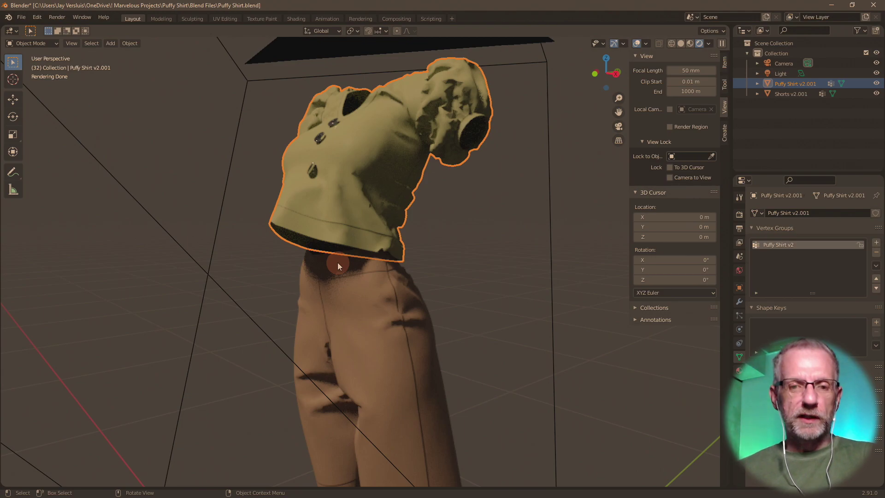
scroll(338, 263, "up", 1)
middle_click_drag(338, 263, 347, 278)
scroll(313, 270, "up", 3)
scroll(313, 270, "down", 5)
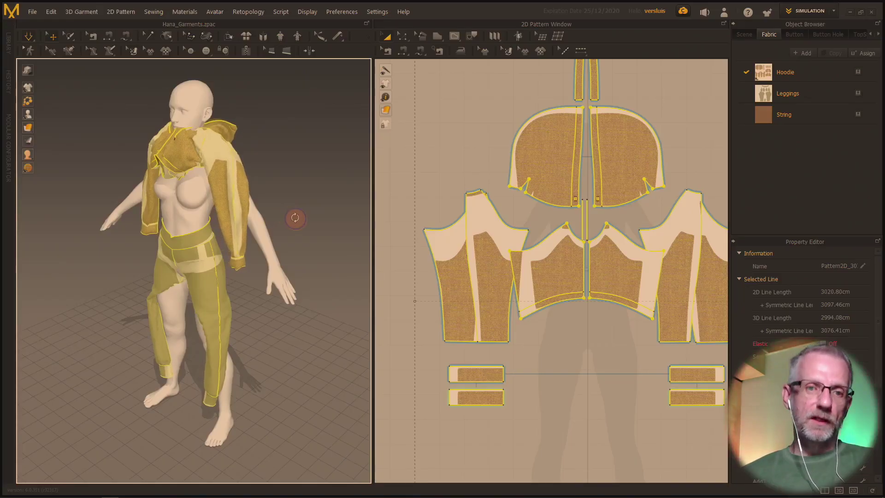
Step: In Marvelous Designer, stop simulating the Hana_Garments outfit and start fitting it to the current avatar
right_click_drag(296, 219, 313, 205)
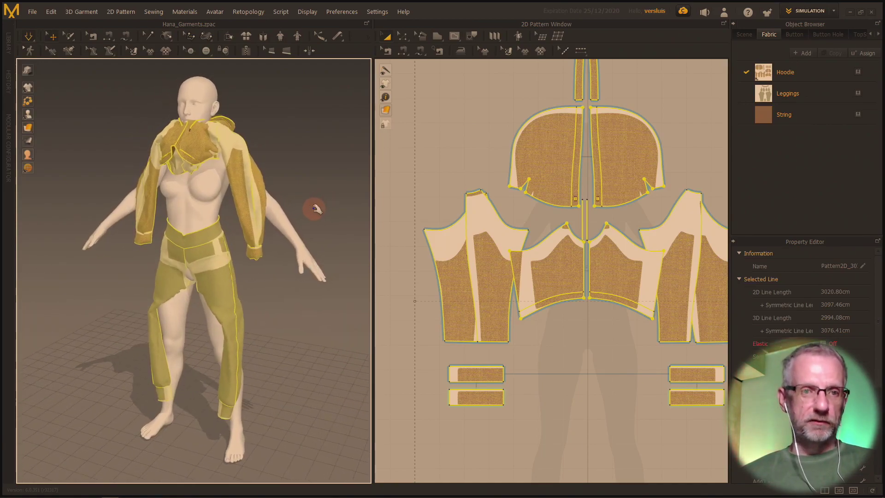
left_click(30, 40)
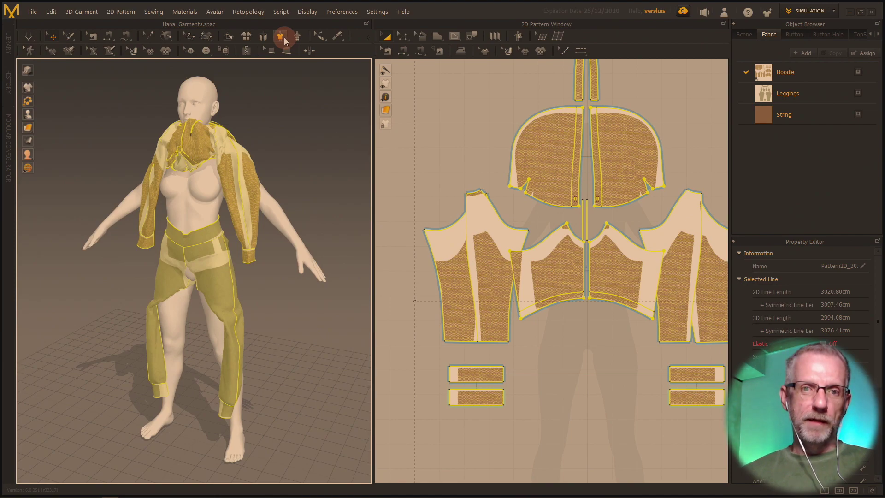
left_click(284, 40)
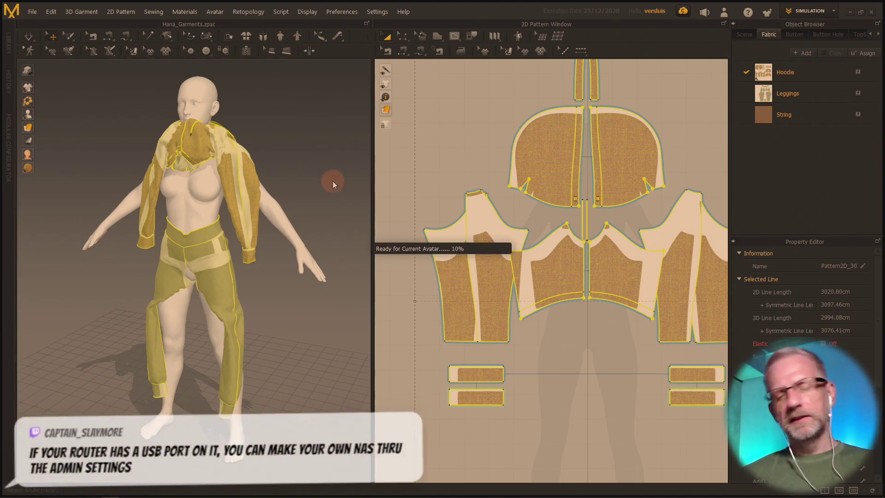